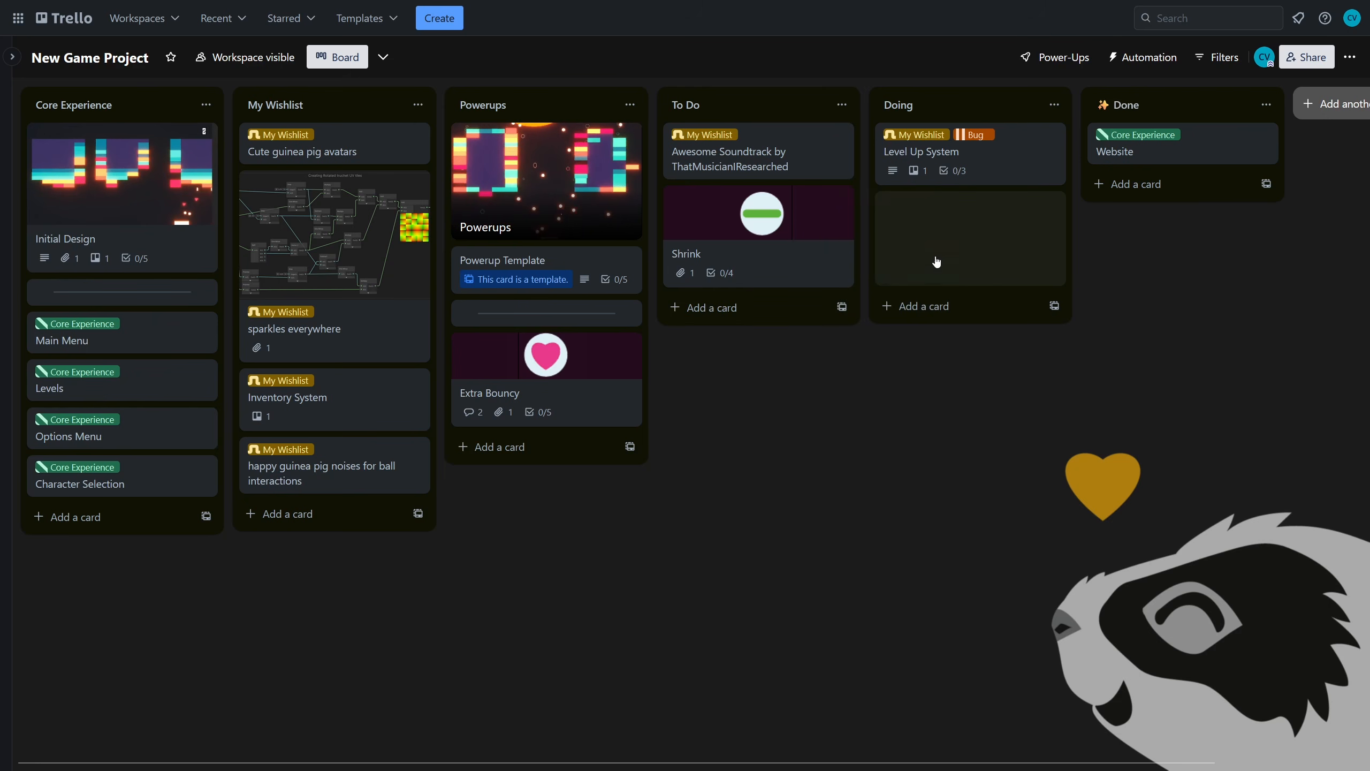
- Move the Level Up System card from Doing to the end of the Done list
left_click_drag(1012, 168, 1214, 194)
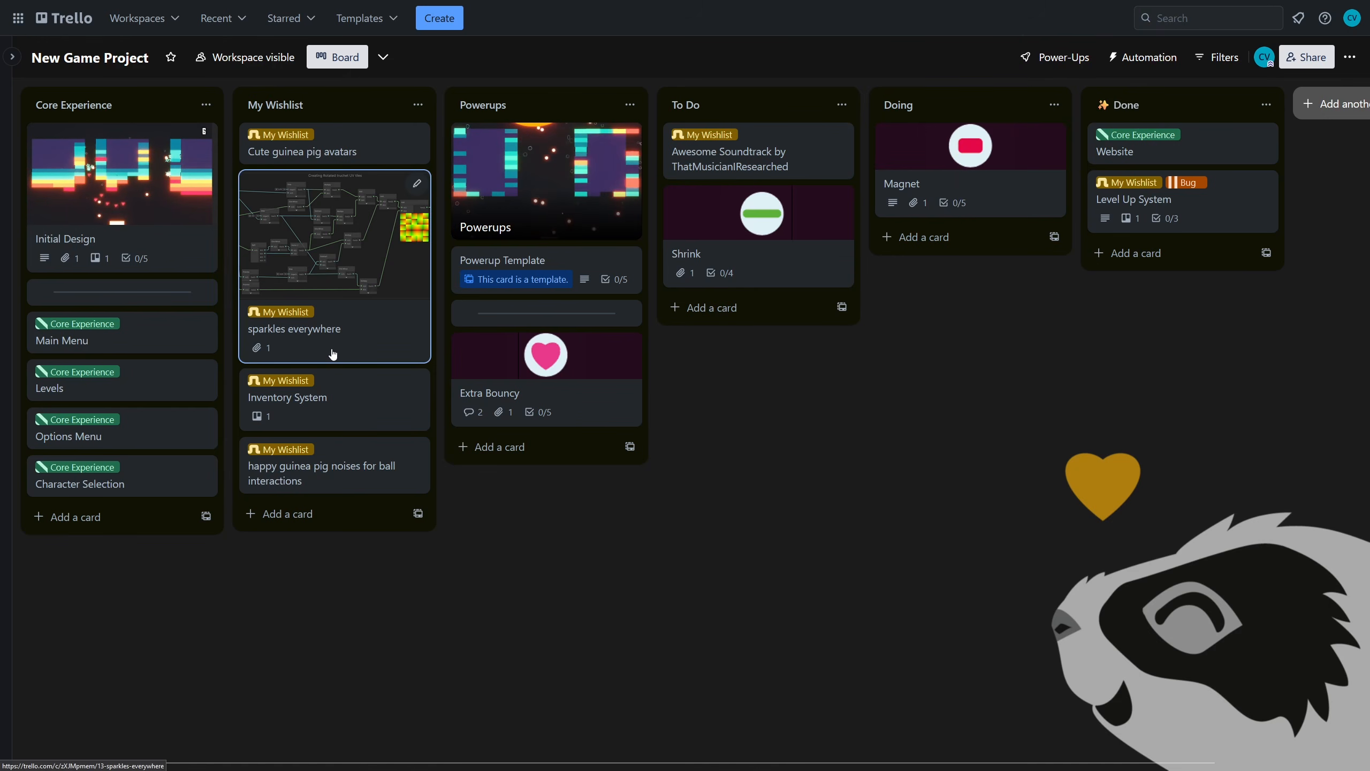
- Add the item "Ask about Awards?" to the checklist of the Initial Design card and close the card
left_click(136, 215)
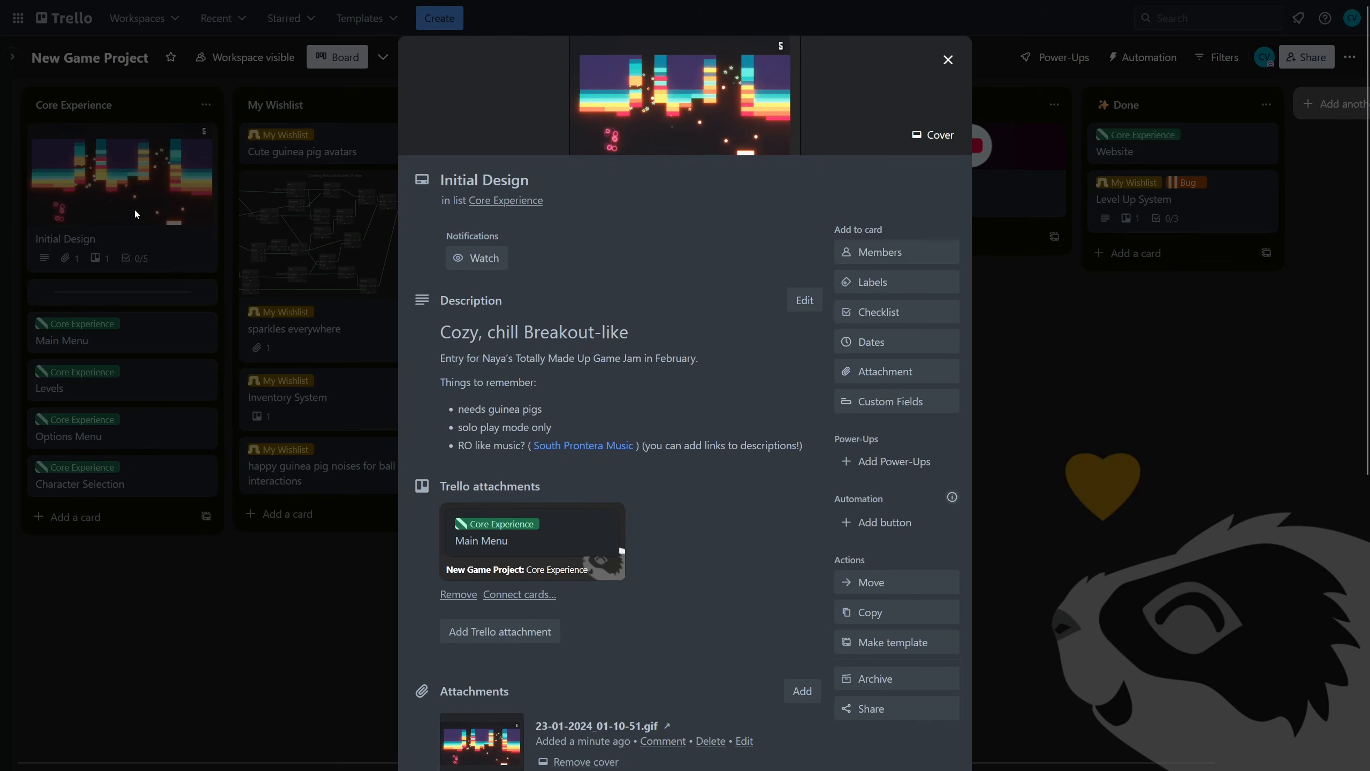
scroll(726, 375, "down", 1)
scroll(727, 374, "down", 5)
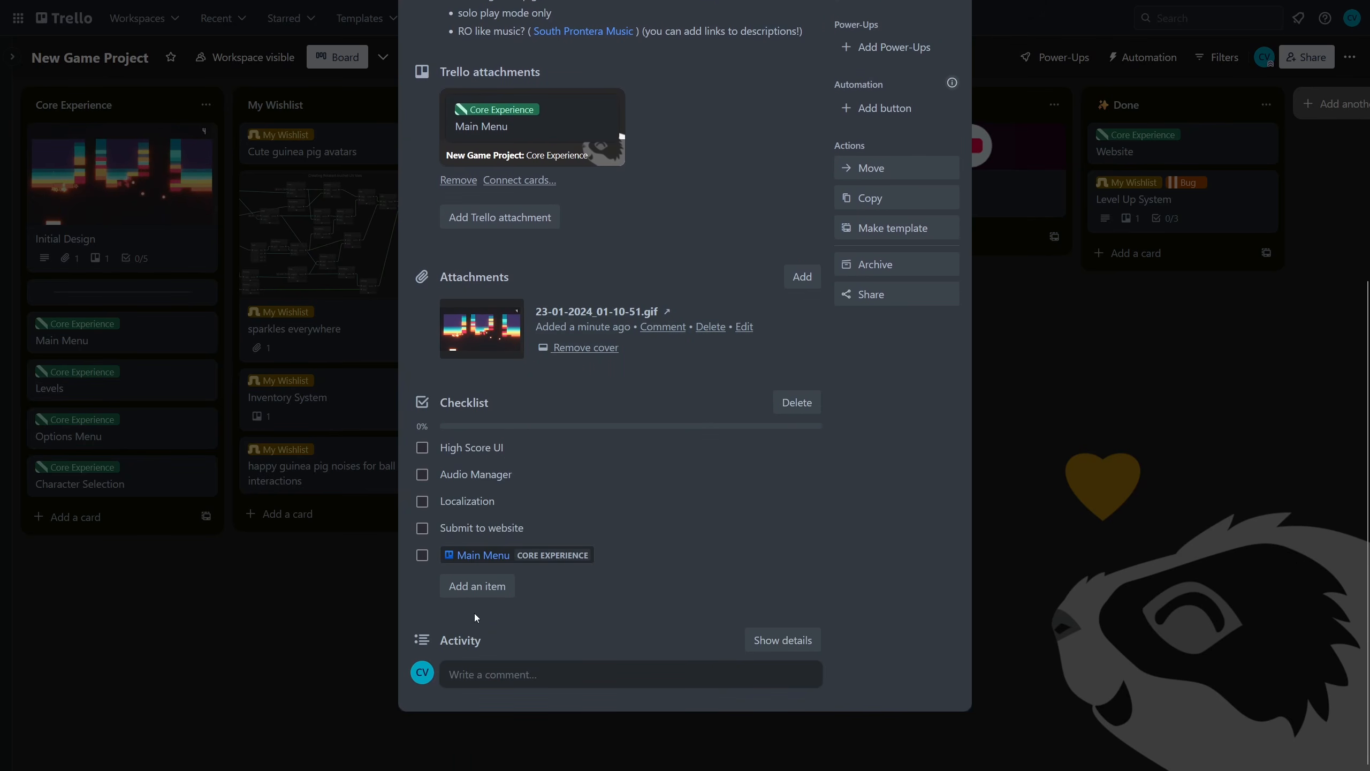
left_click(487, 587)
type("As")
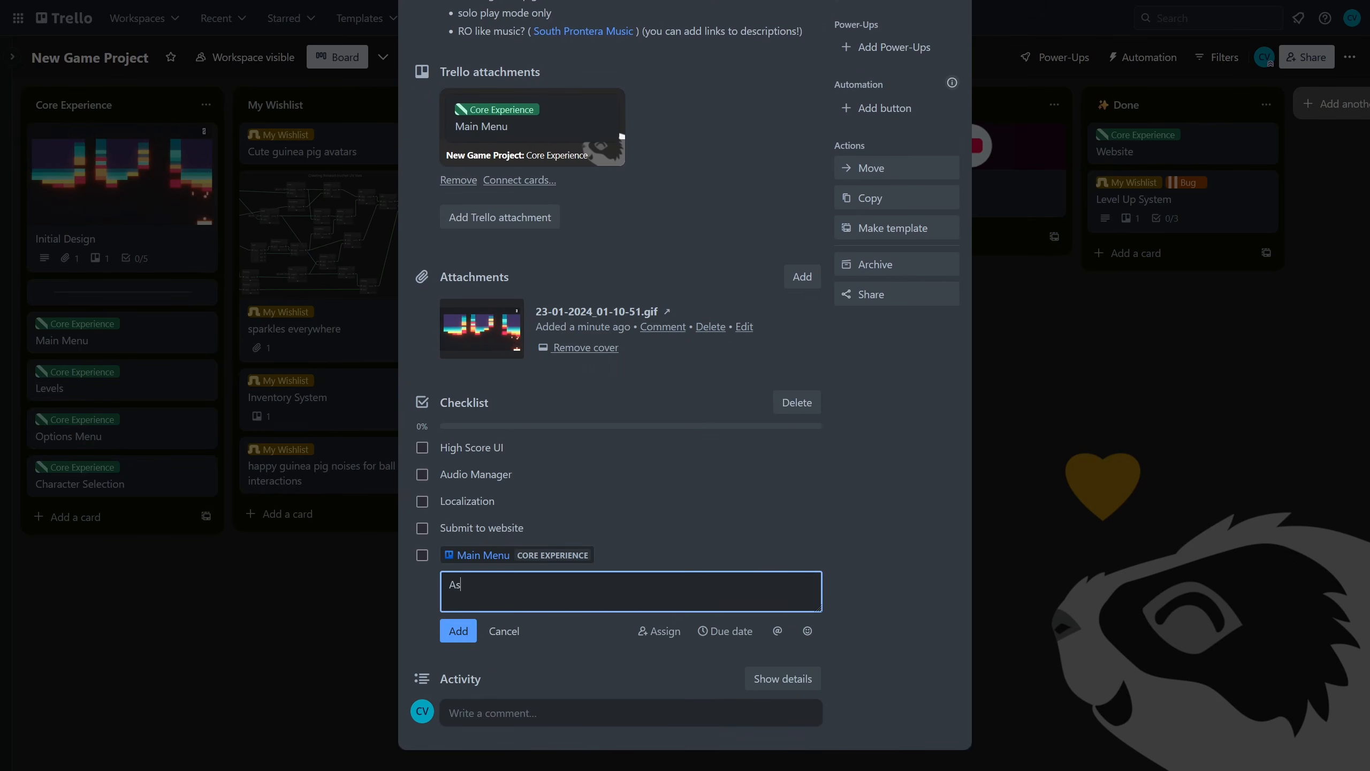
type("k about Awards?")
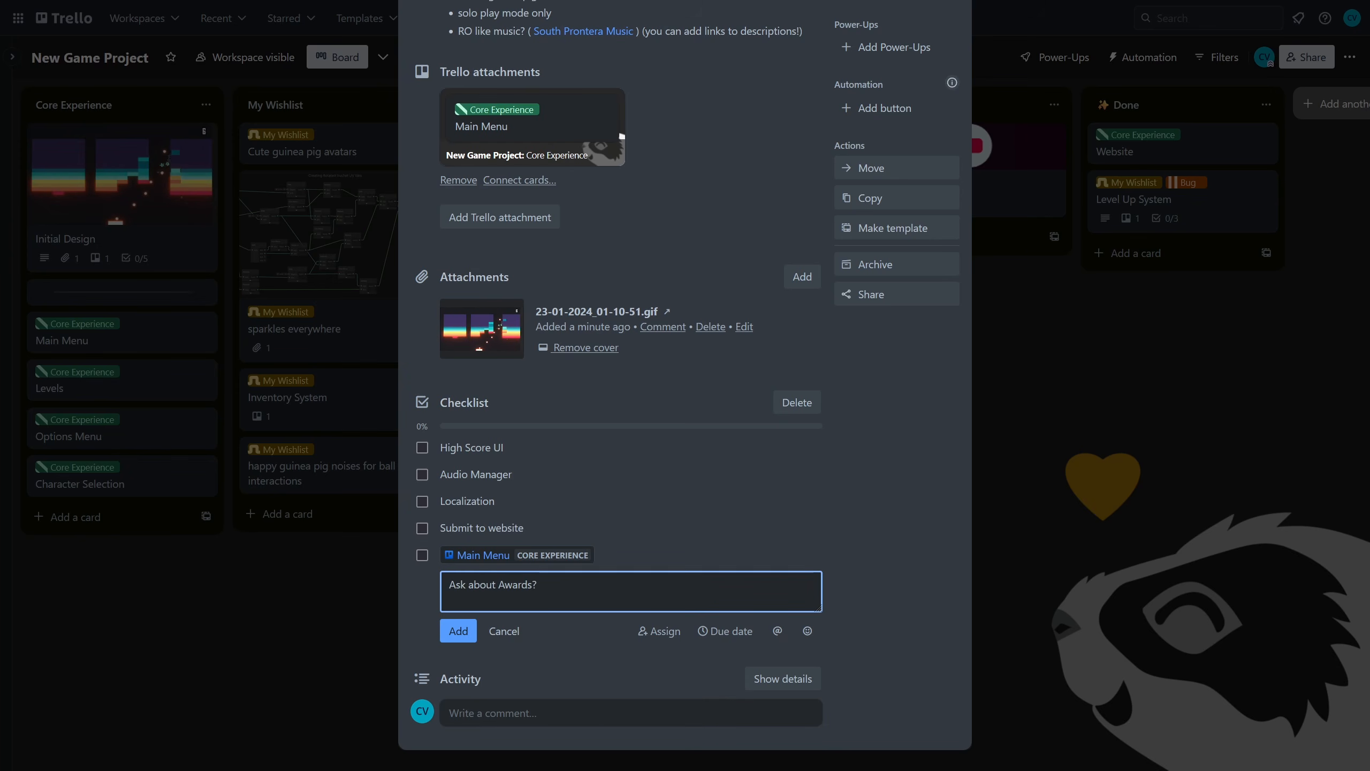
key("Return")
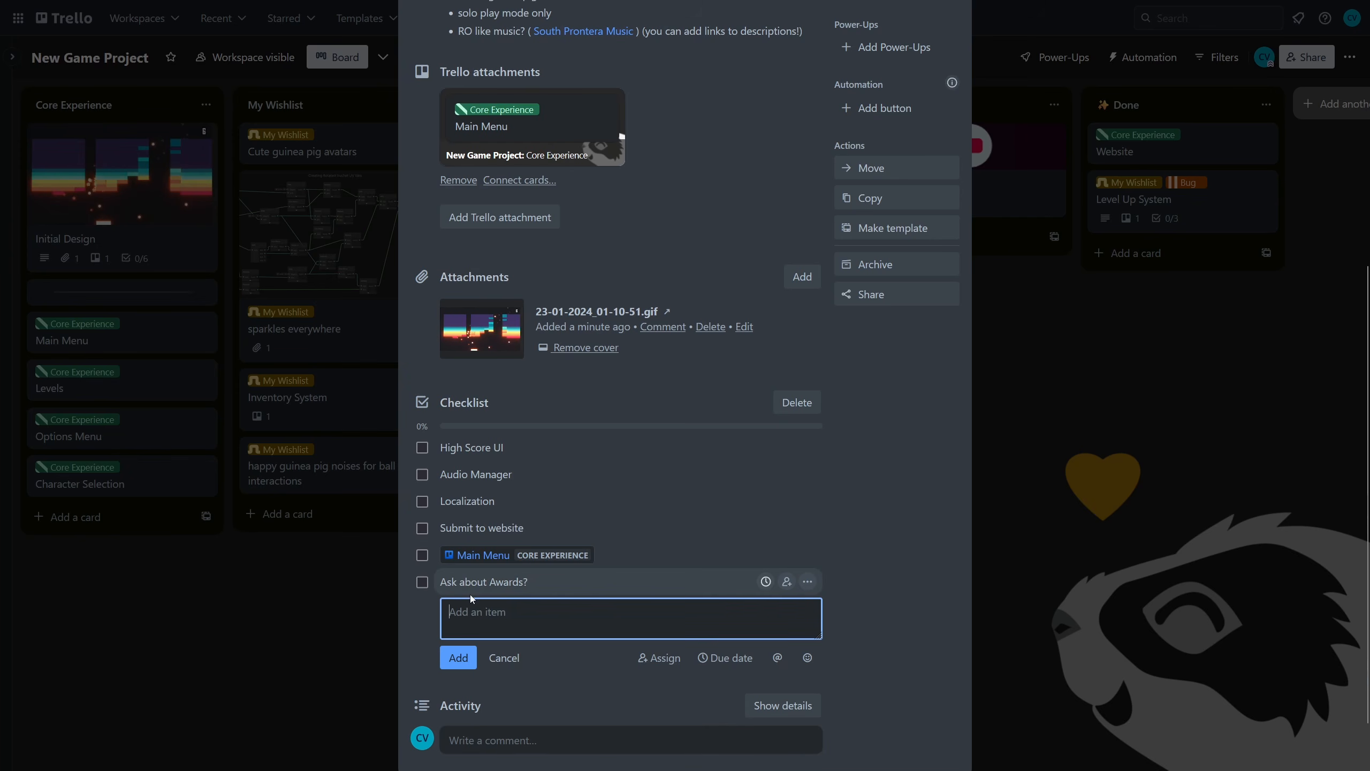
left_click(279, 638)
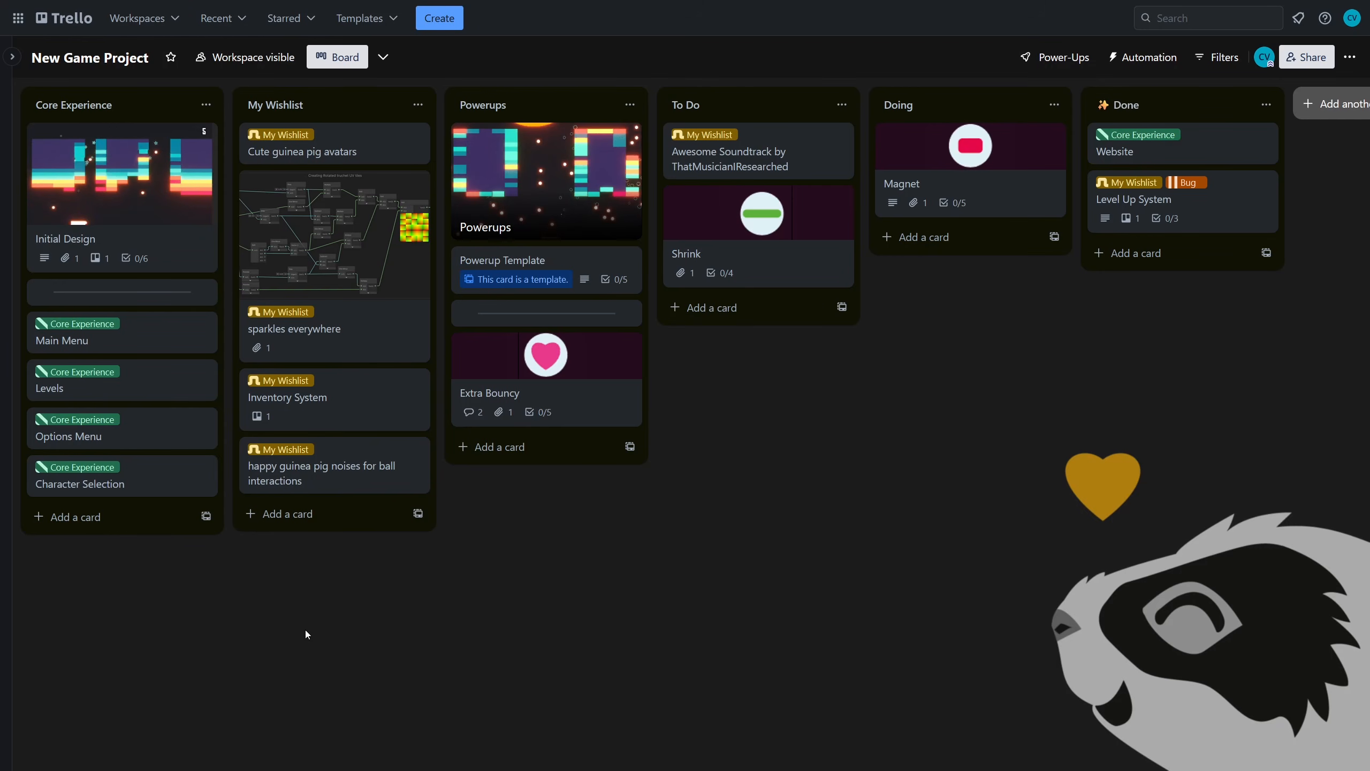
- Move the Inventory System card from My Wishlist to the end of the To Do list
left_click(305, 629)
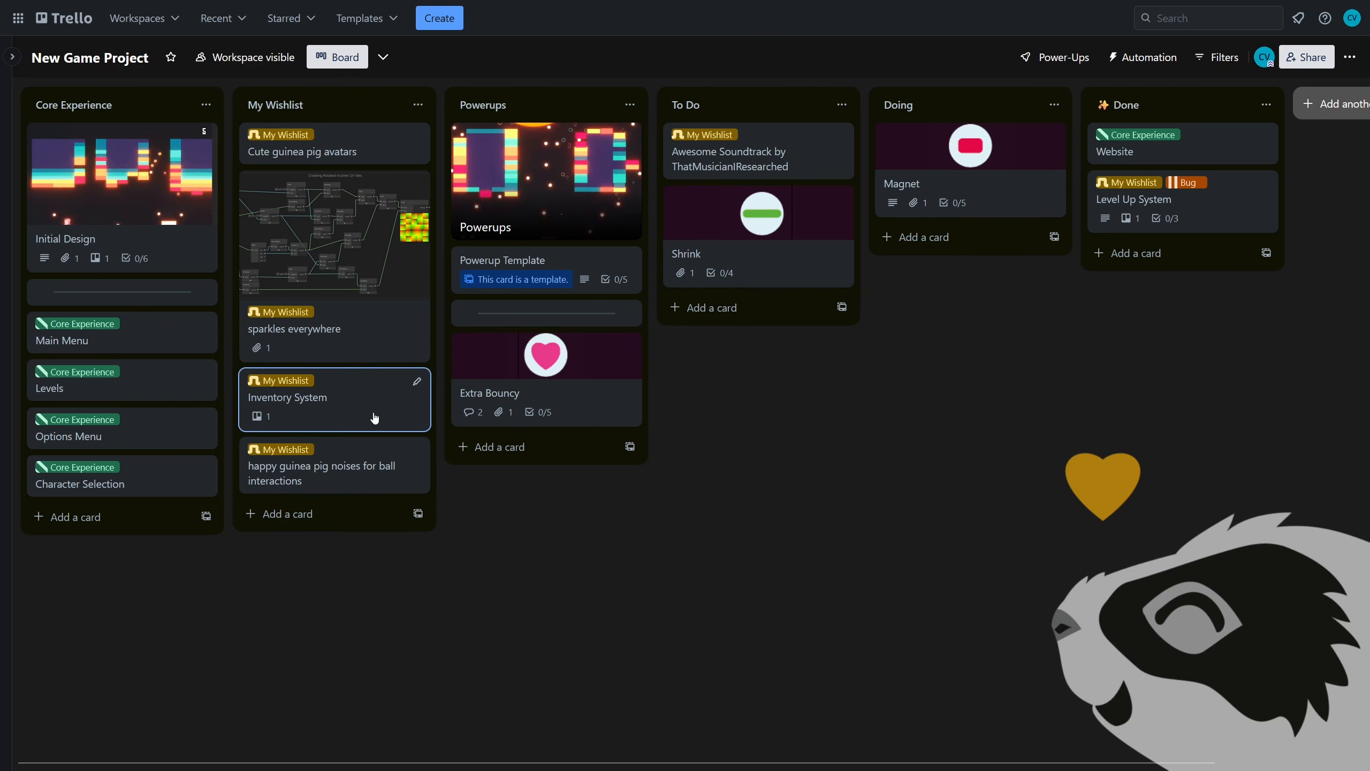
left_click_drag(335, 423, 726, 334)
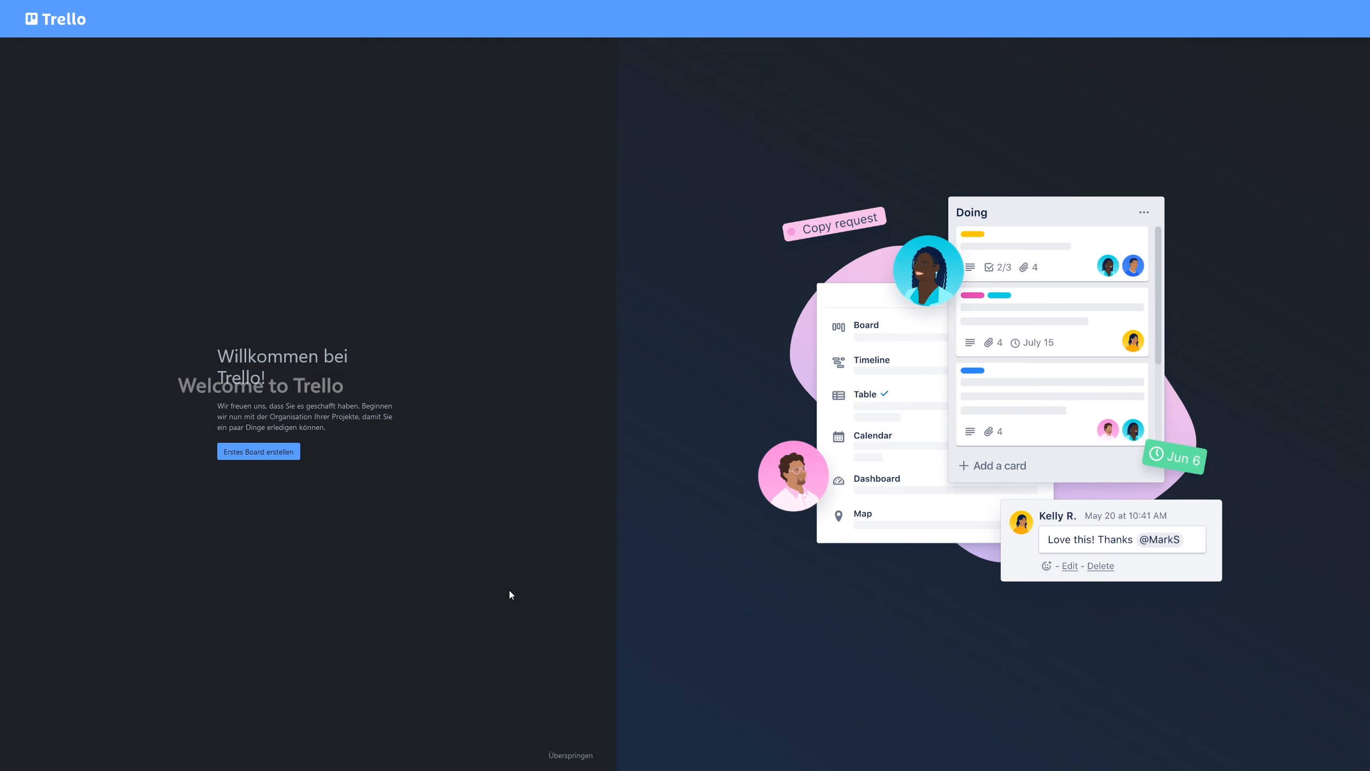
- Start creating the first board in the welcome setup and name it "My first Gamedev Project"
left_click(239, 452)
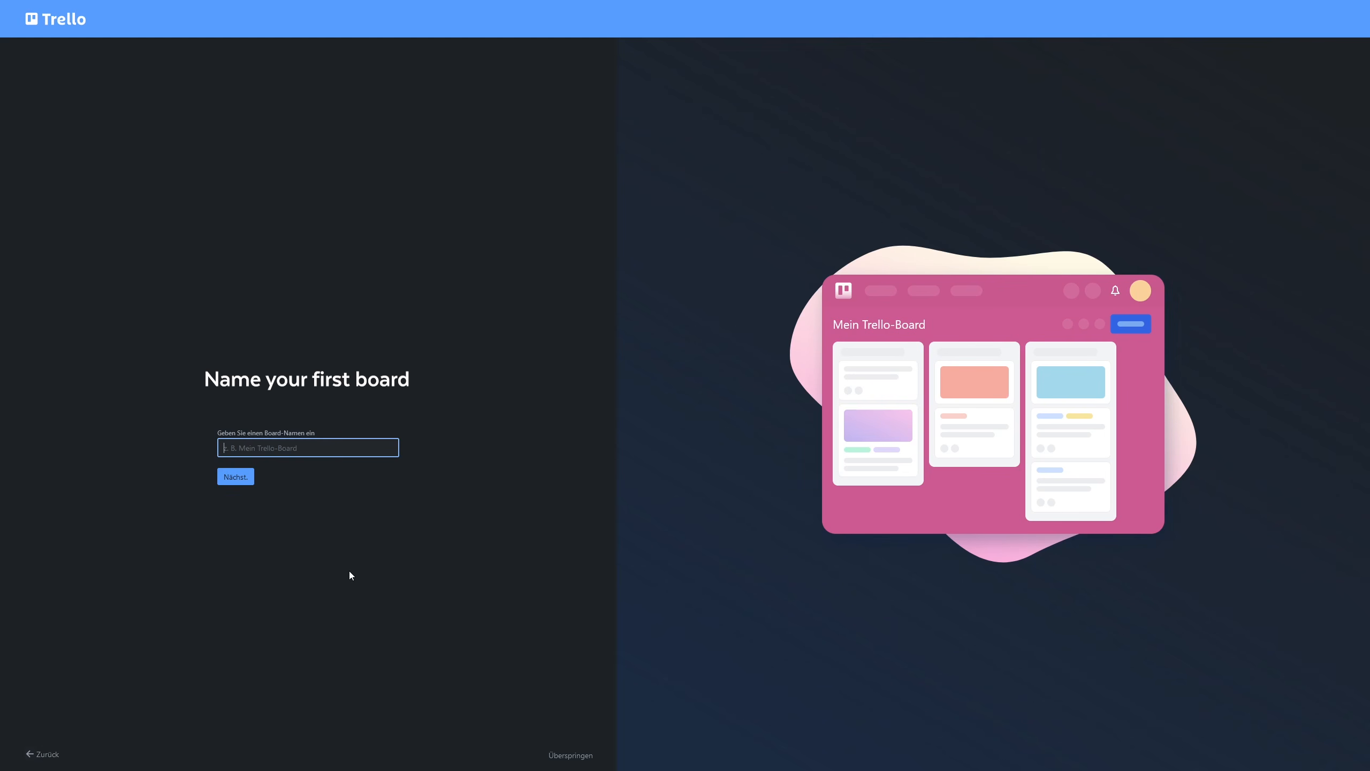
type("My first ")
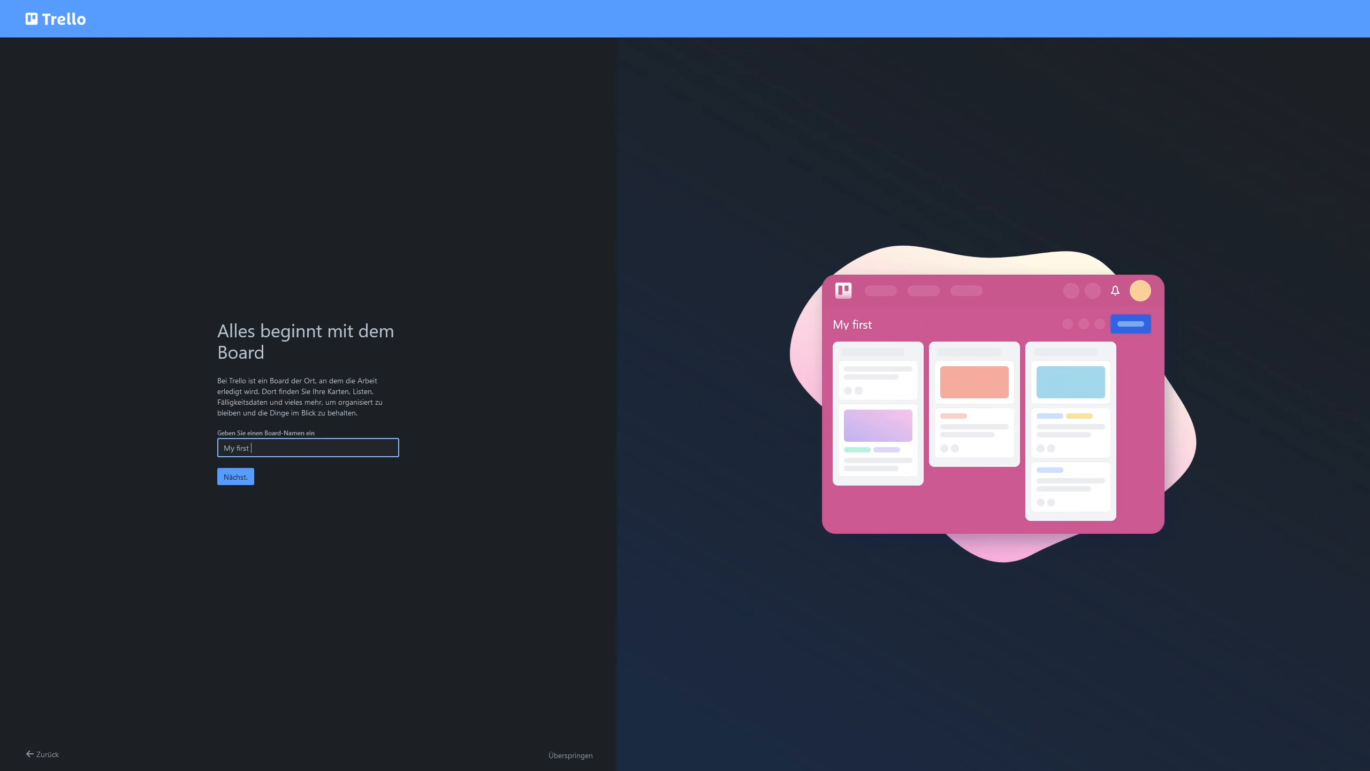
type("Gamedev Project")
left_click(235, 476)
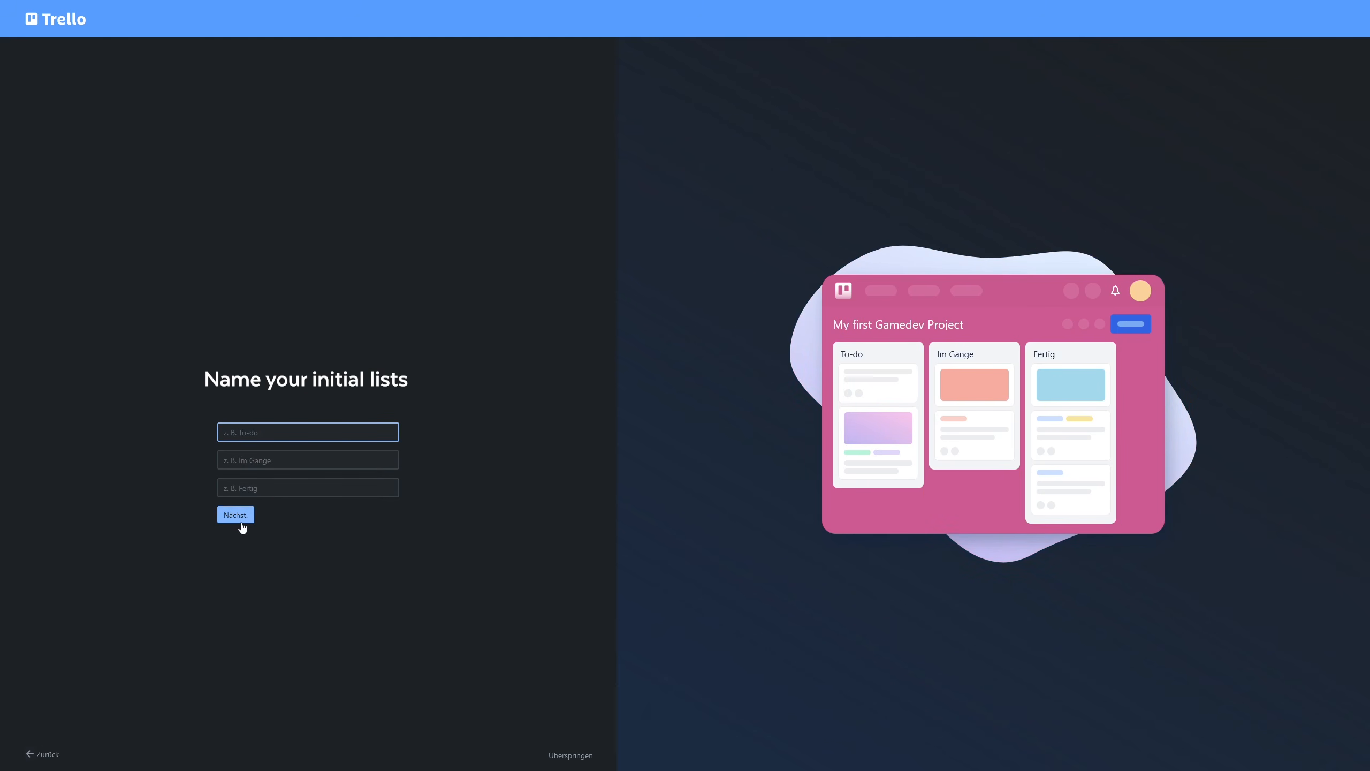
- Finish the board setup with the default lists and cards, inviting no teammates and skipping the Premium trial
left_click(236, 516)
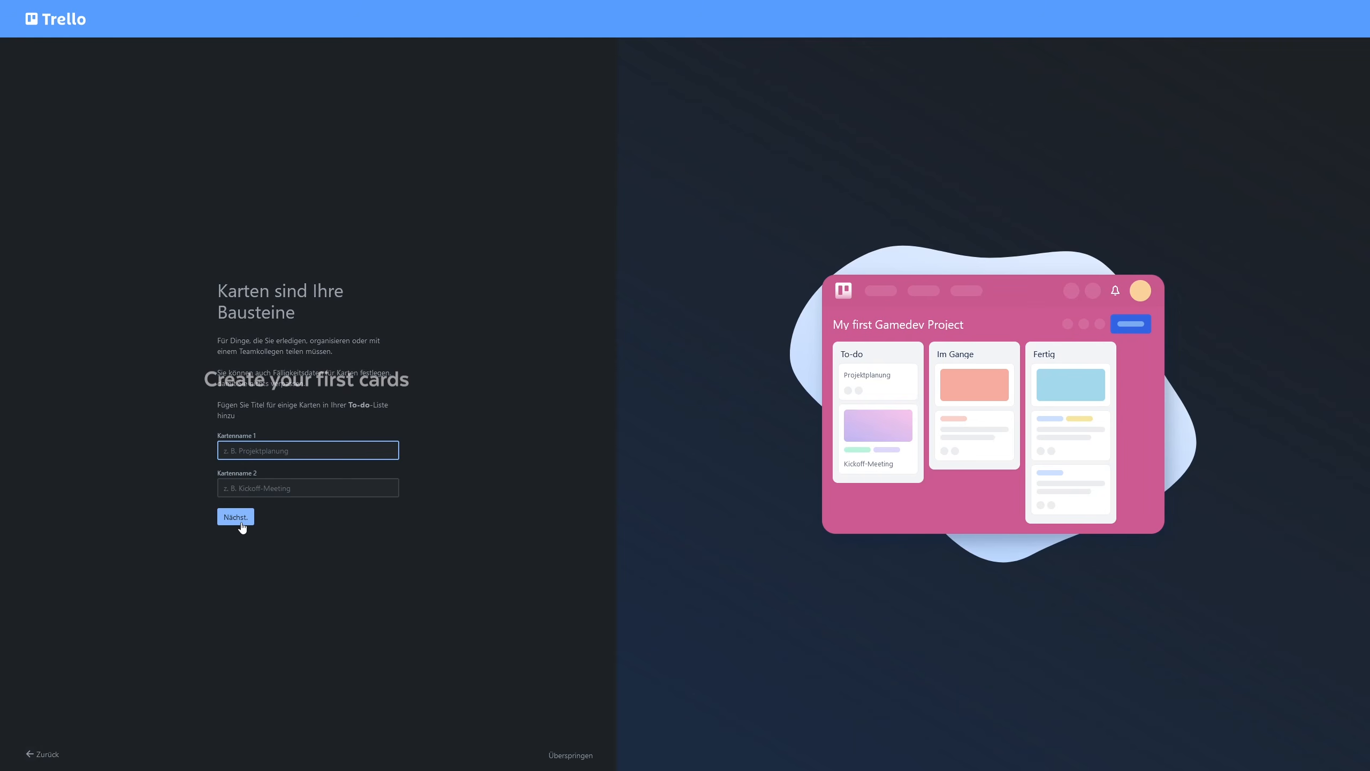
left_click(241, 522)
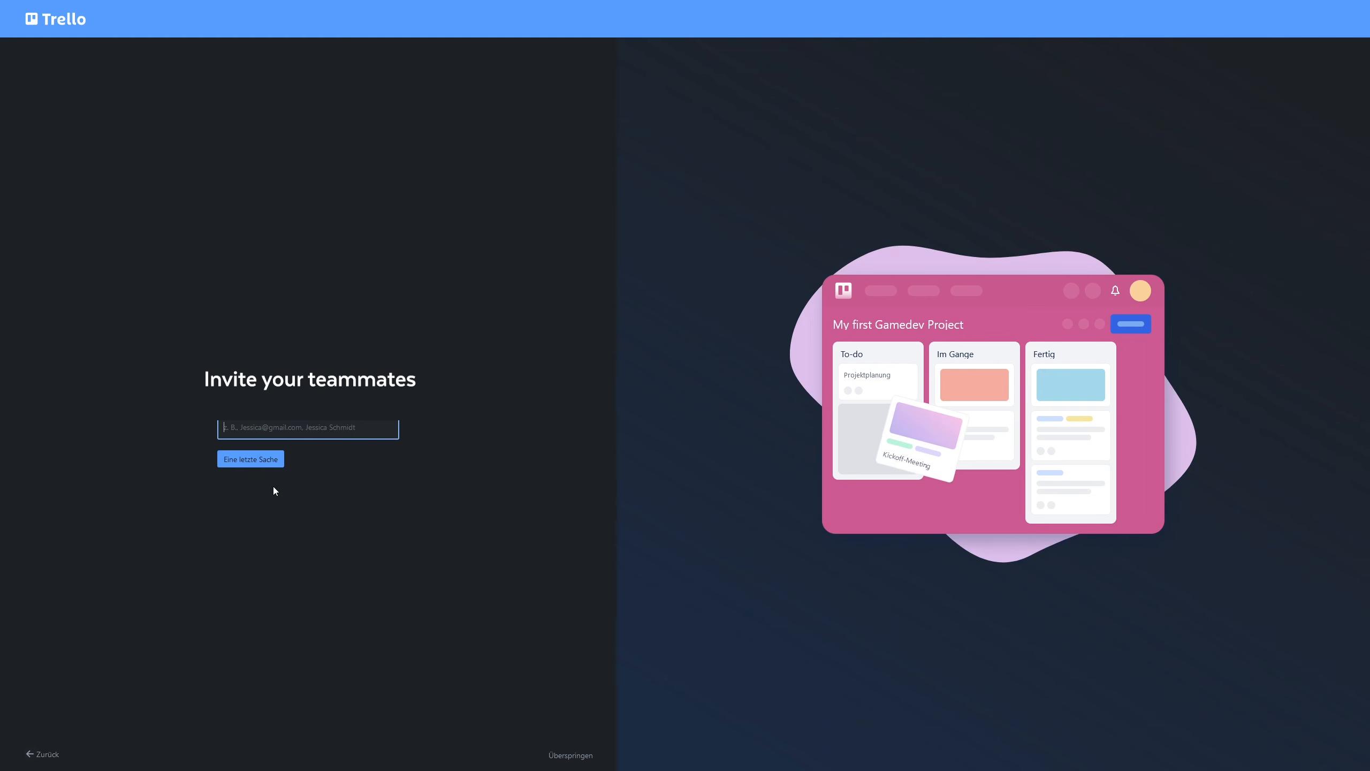
left_click(273, 462)
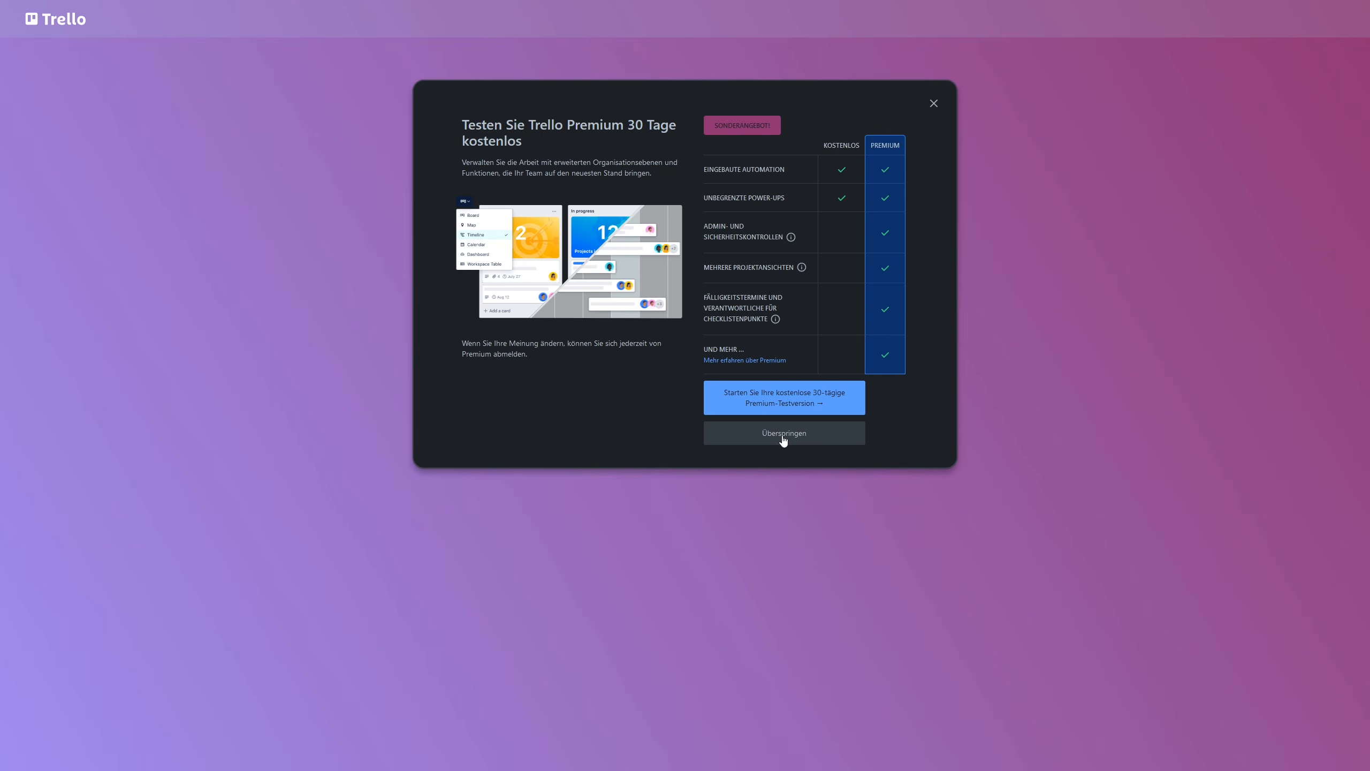
left_click(784, 434)
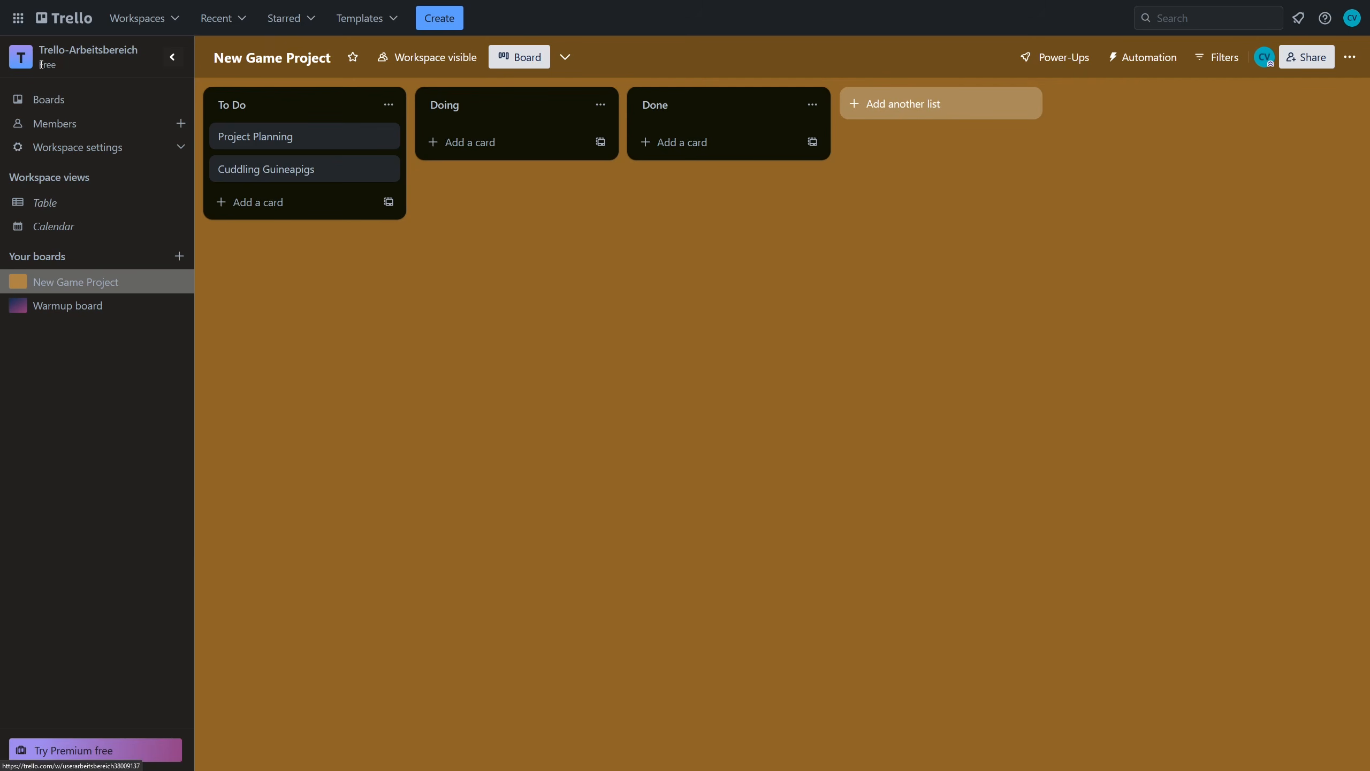
- Collapse the workspace sidebar beside the New Game Project board
left_click_drag(48, 65, 65, 70)
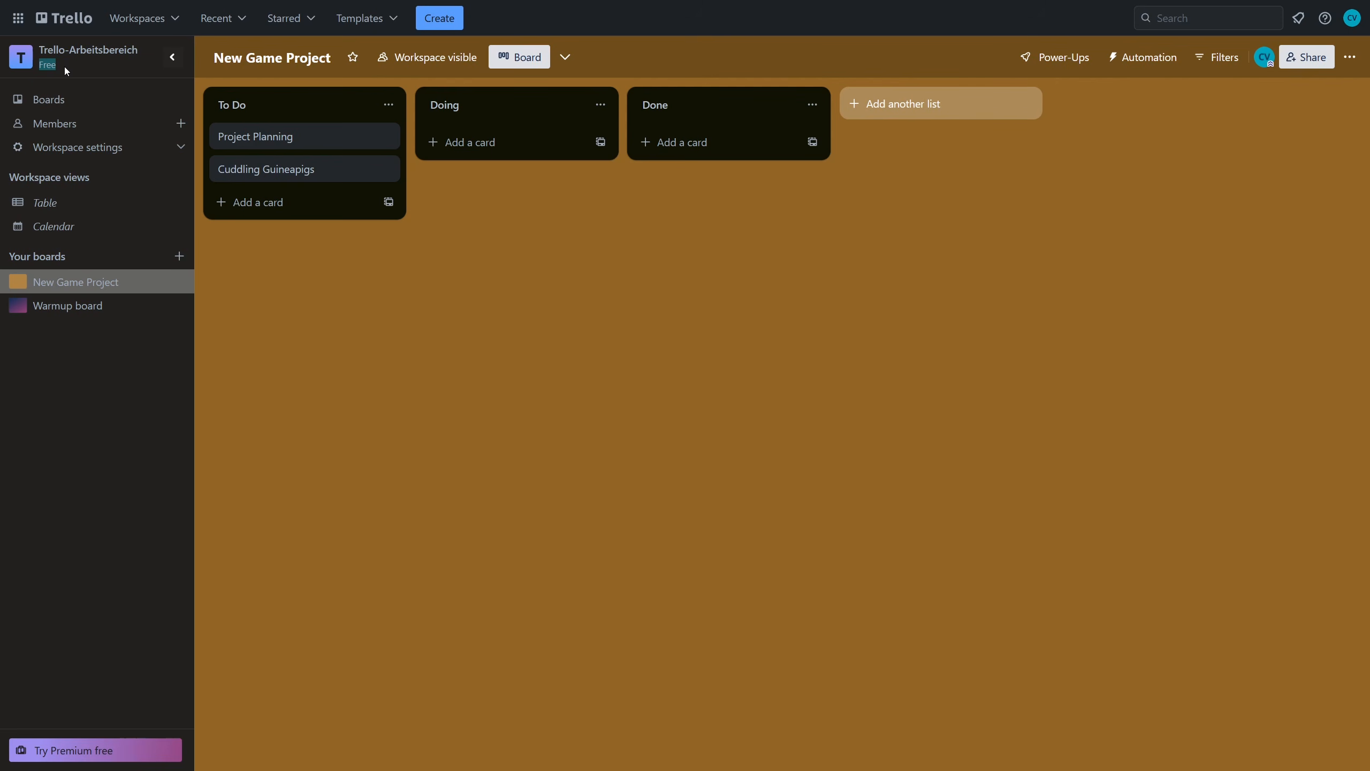
left_click(172, 58)
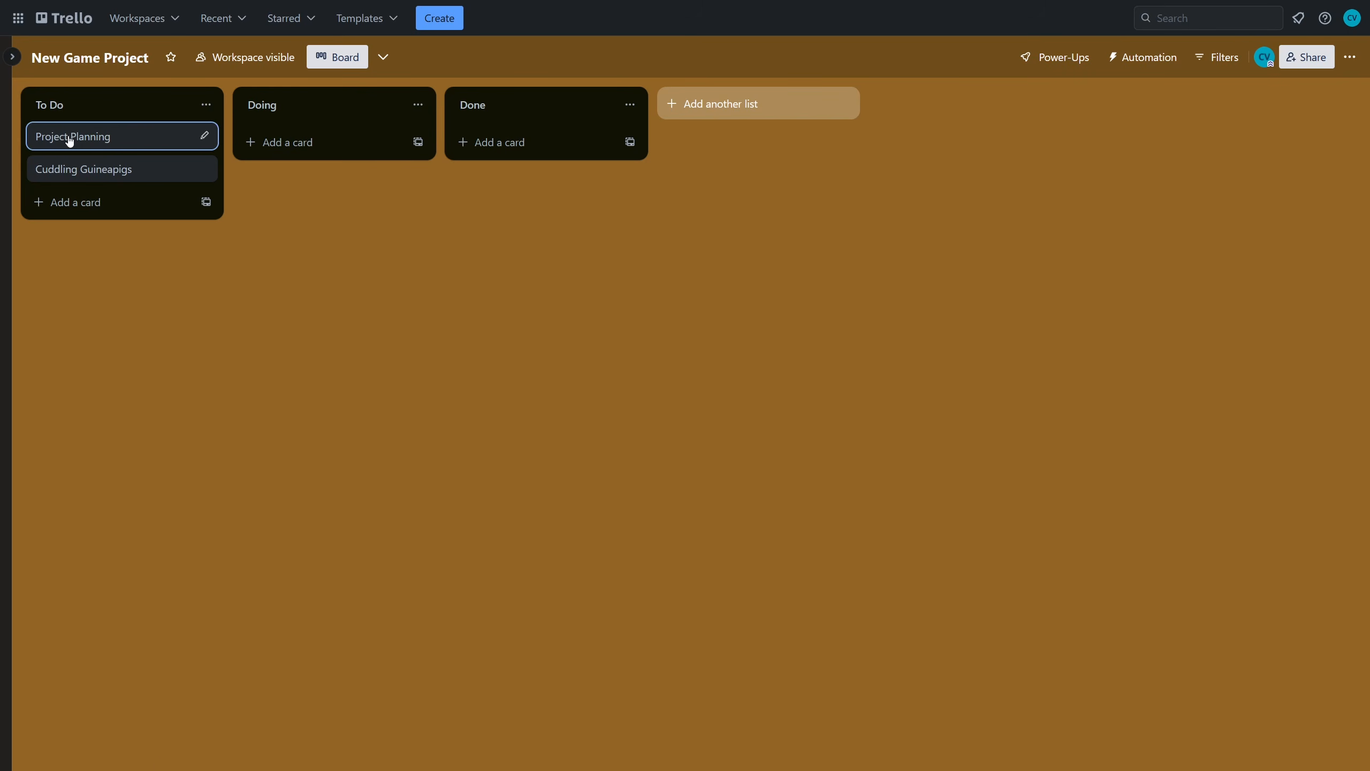
left_click_drag(76, 140, 165, 135)
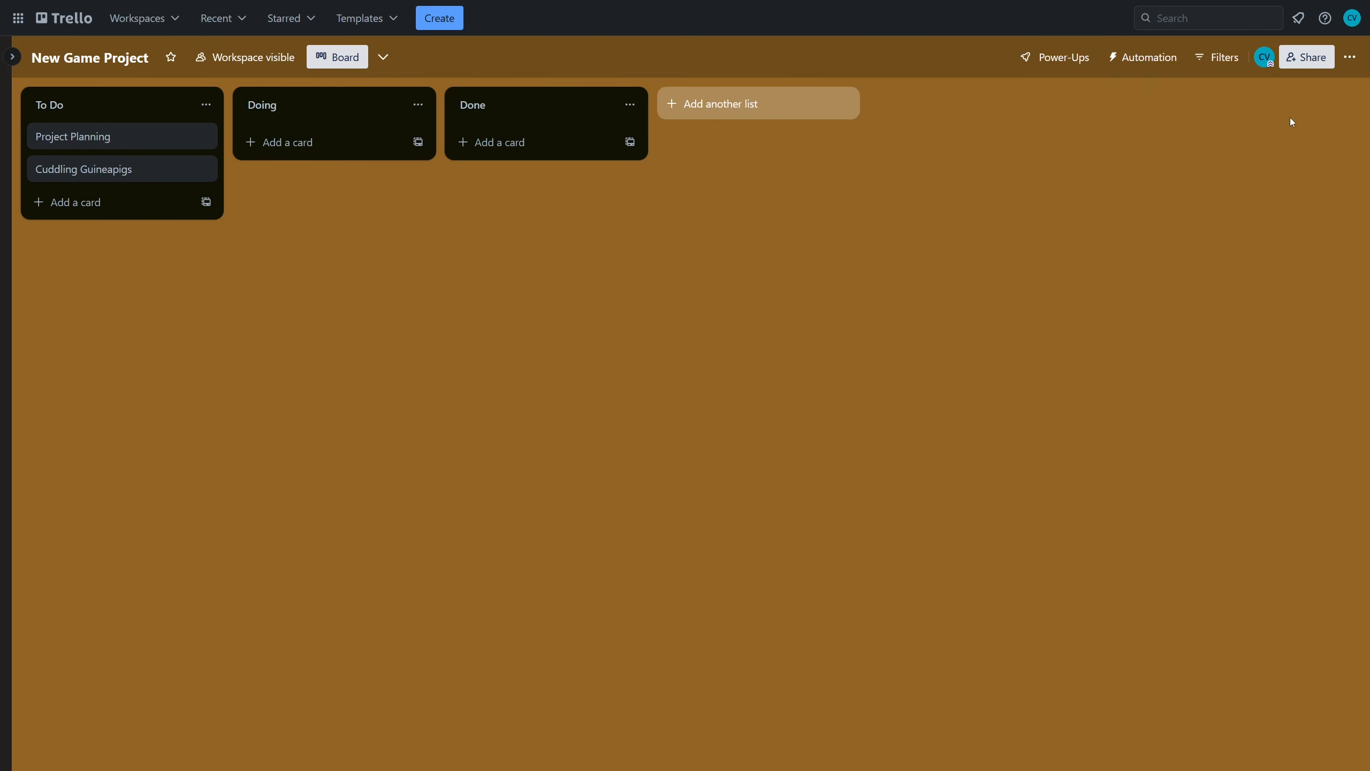
- Set the board background to the Unsplash photo of a snowy mountain lake with a wooden pier
left_click(1349, 58)
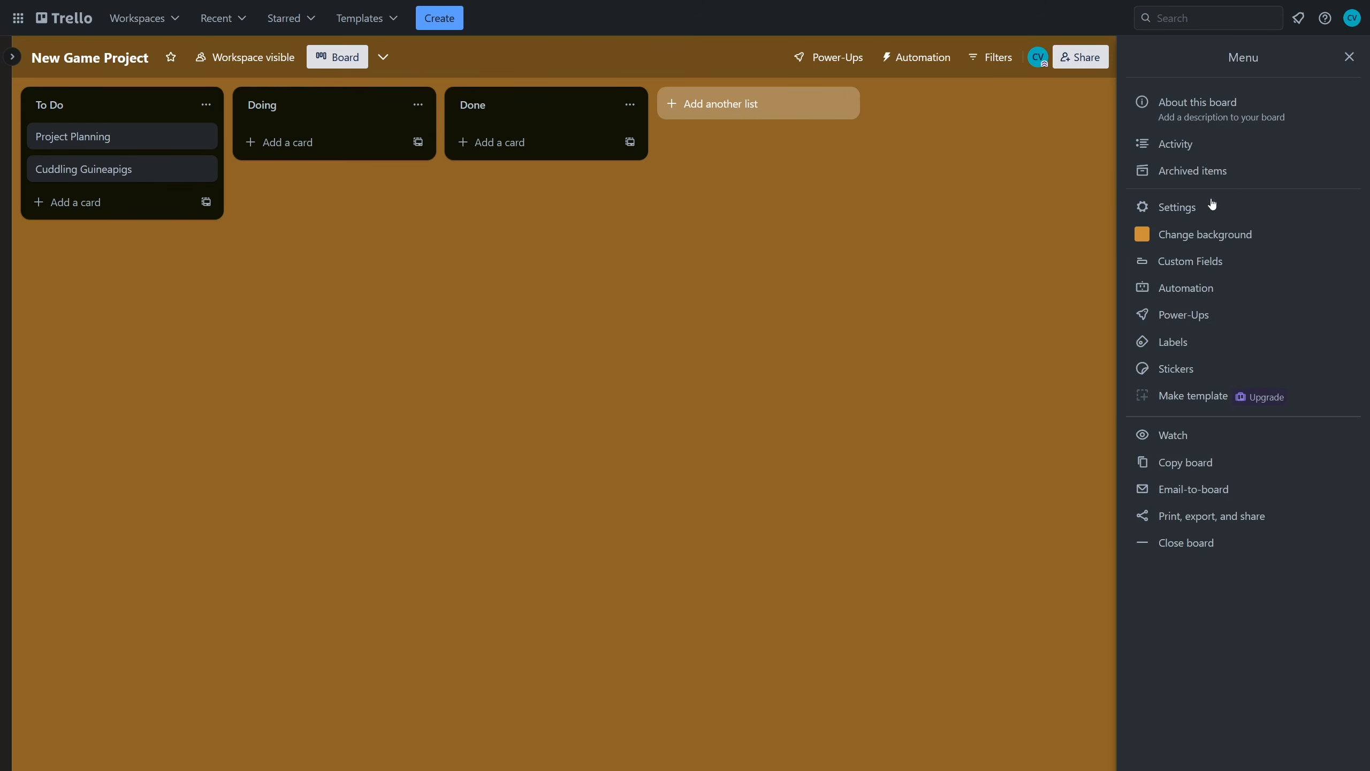
left_click(1204, 232)
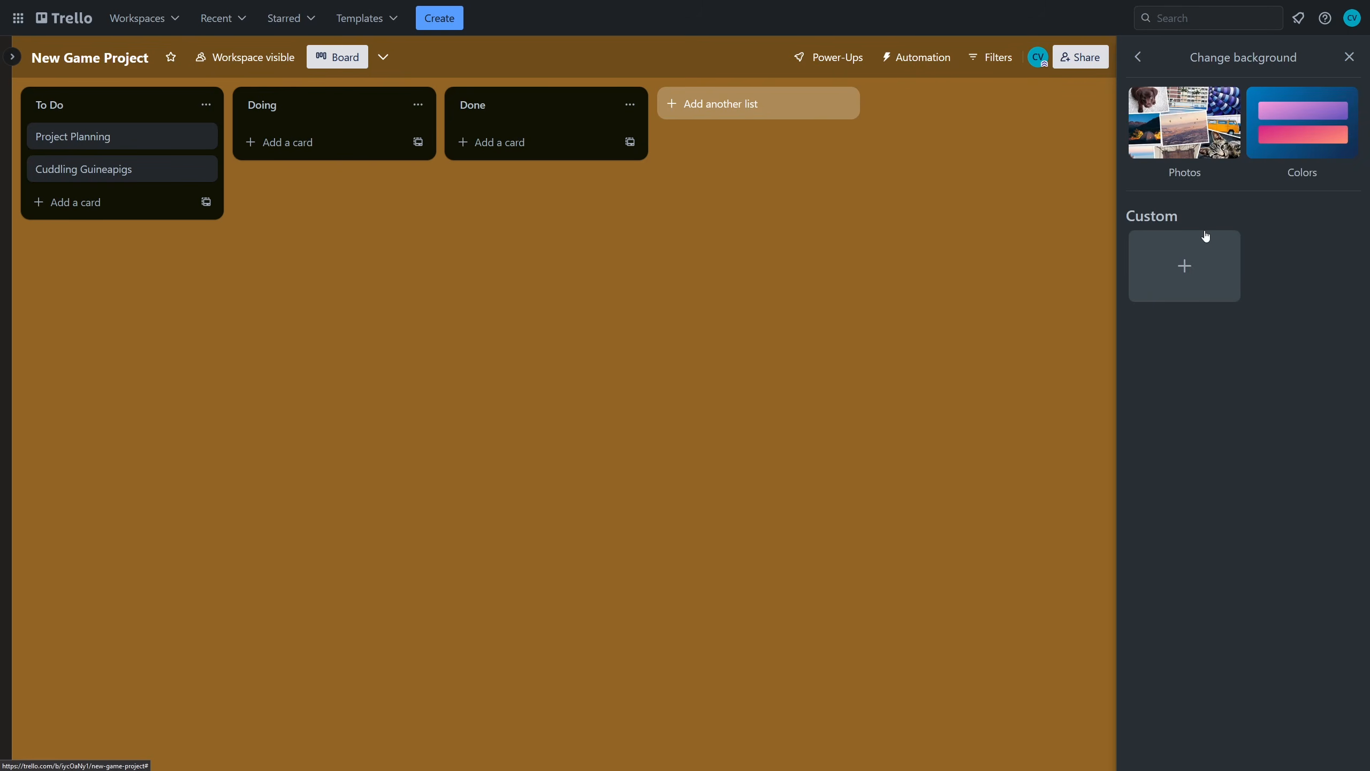
left_click(1187, 141)
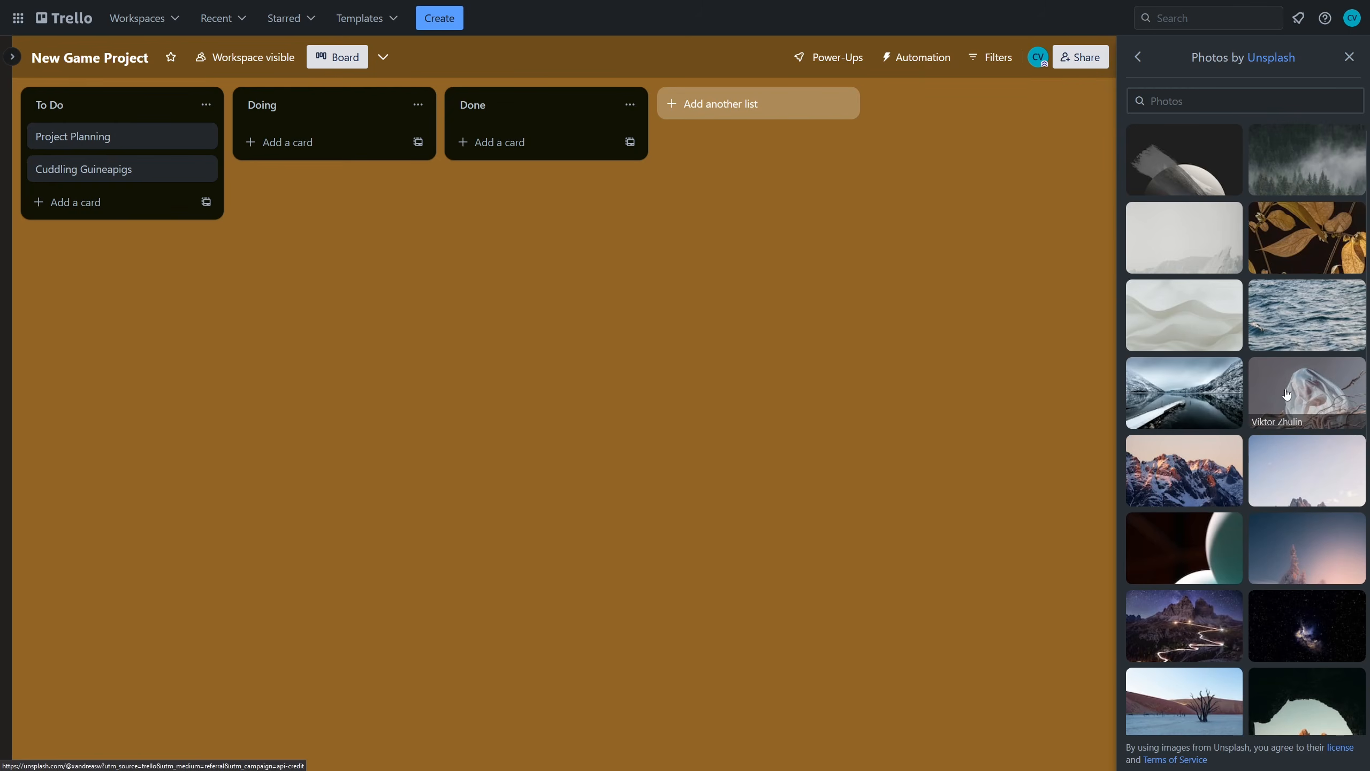
left_click(1208, 391)
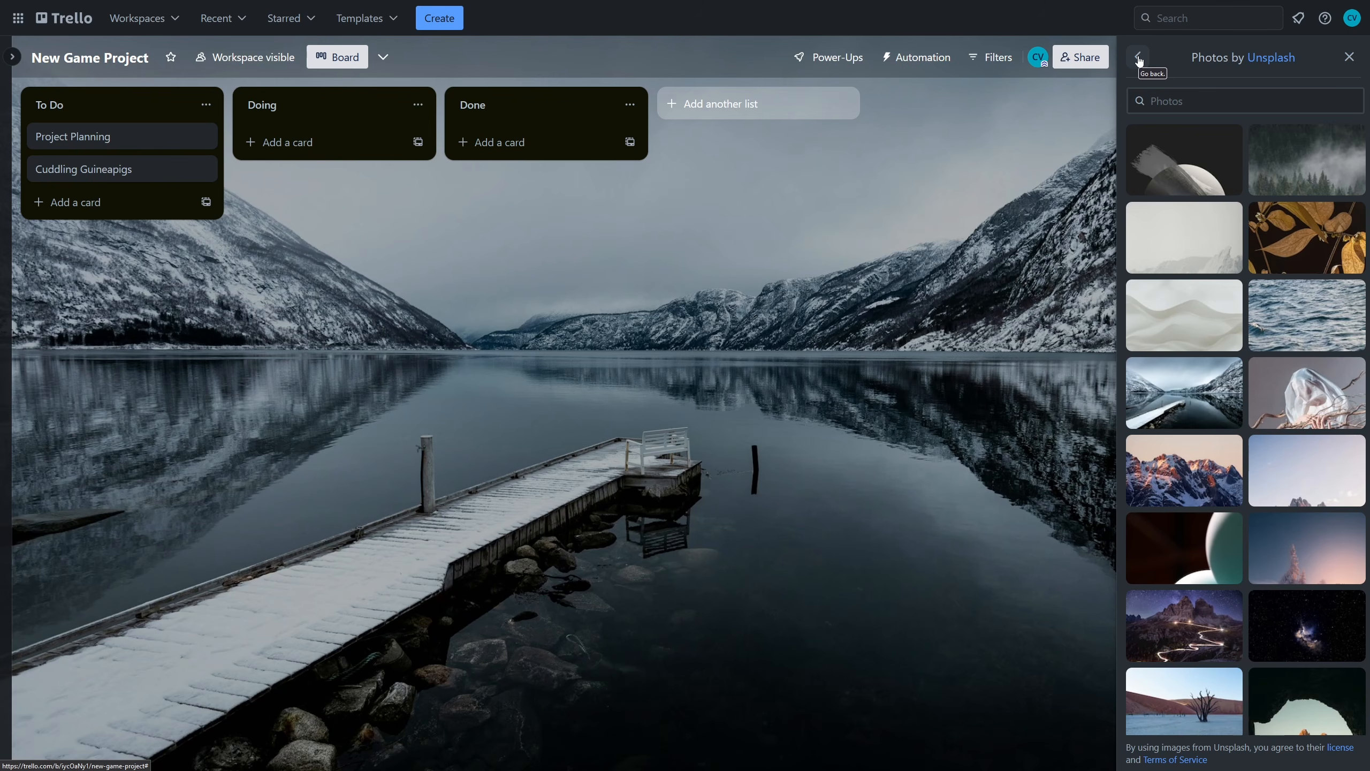
- Try solid green and cyan as board background colors, ending on the dark blue to pink gradient
left_click(1138, 57)
left_click(1303, 123)
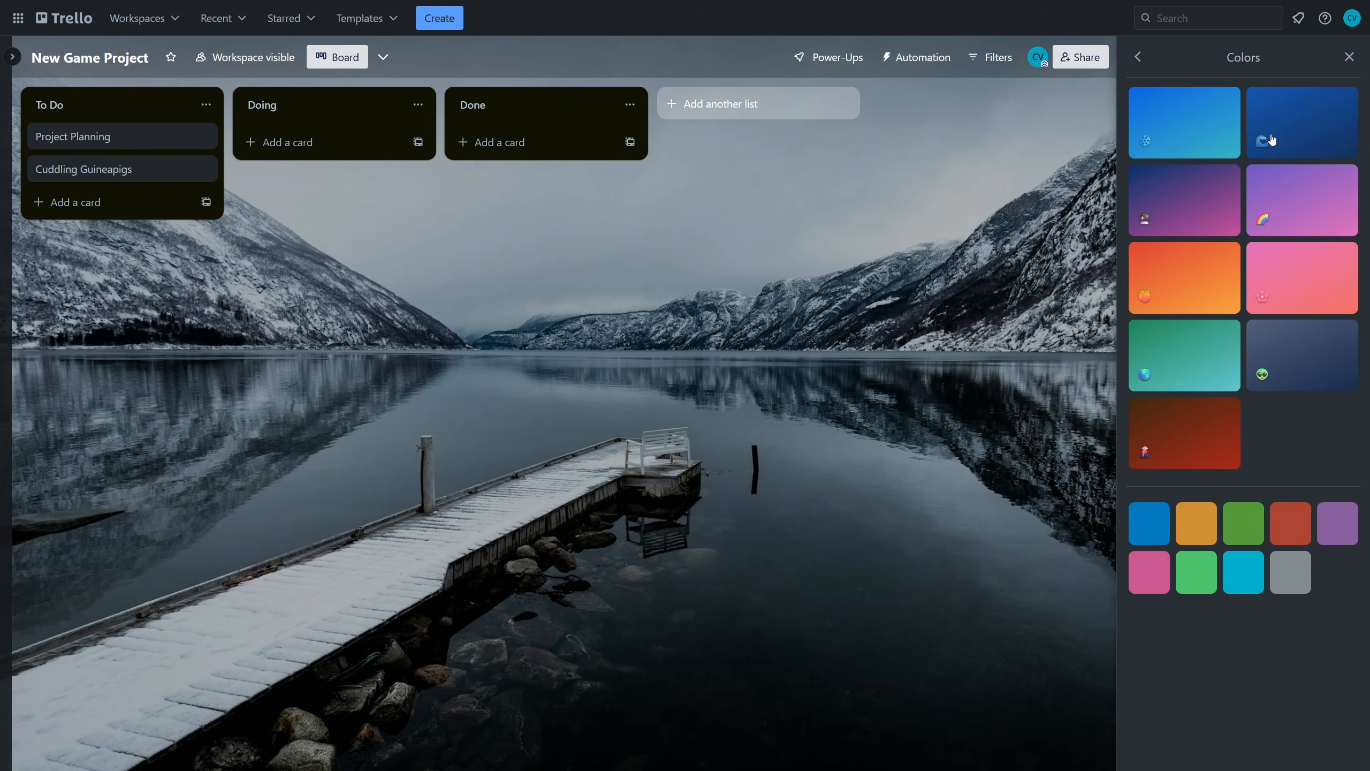
left_click(1233, 534)
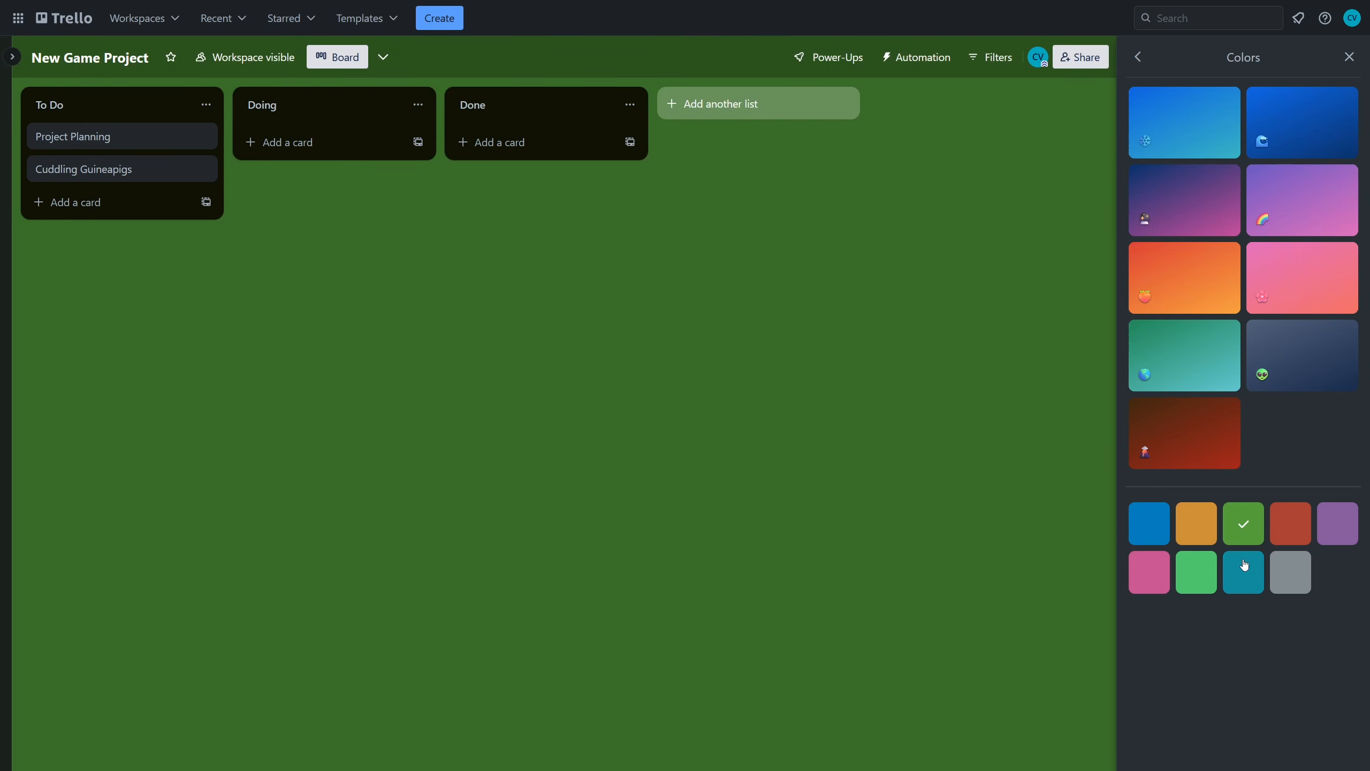
left_click(1244, 565)
left_click(1214, 207)
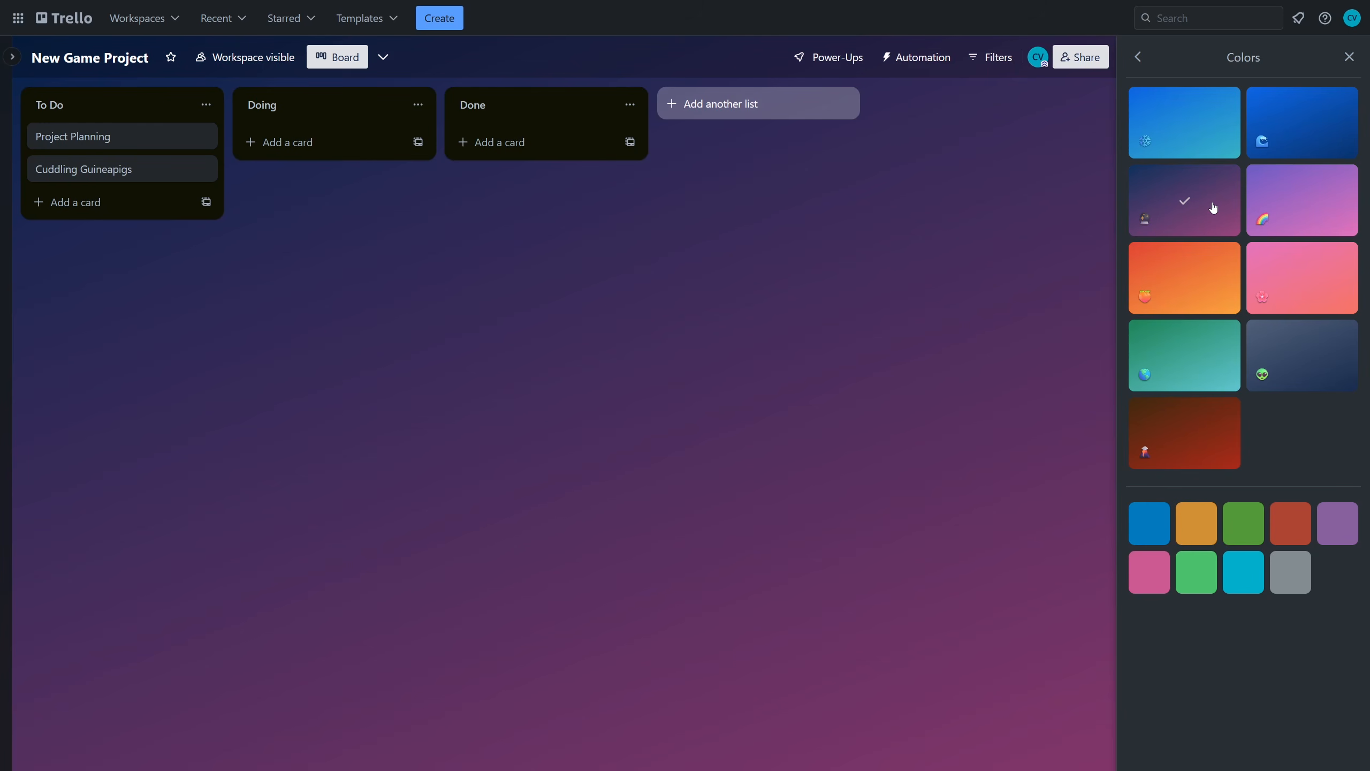
- Upload Trello Wallpaper.png as a custom board background and close the board menu
left_click(1140, 57)
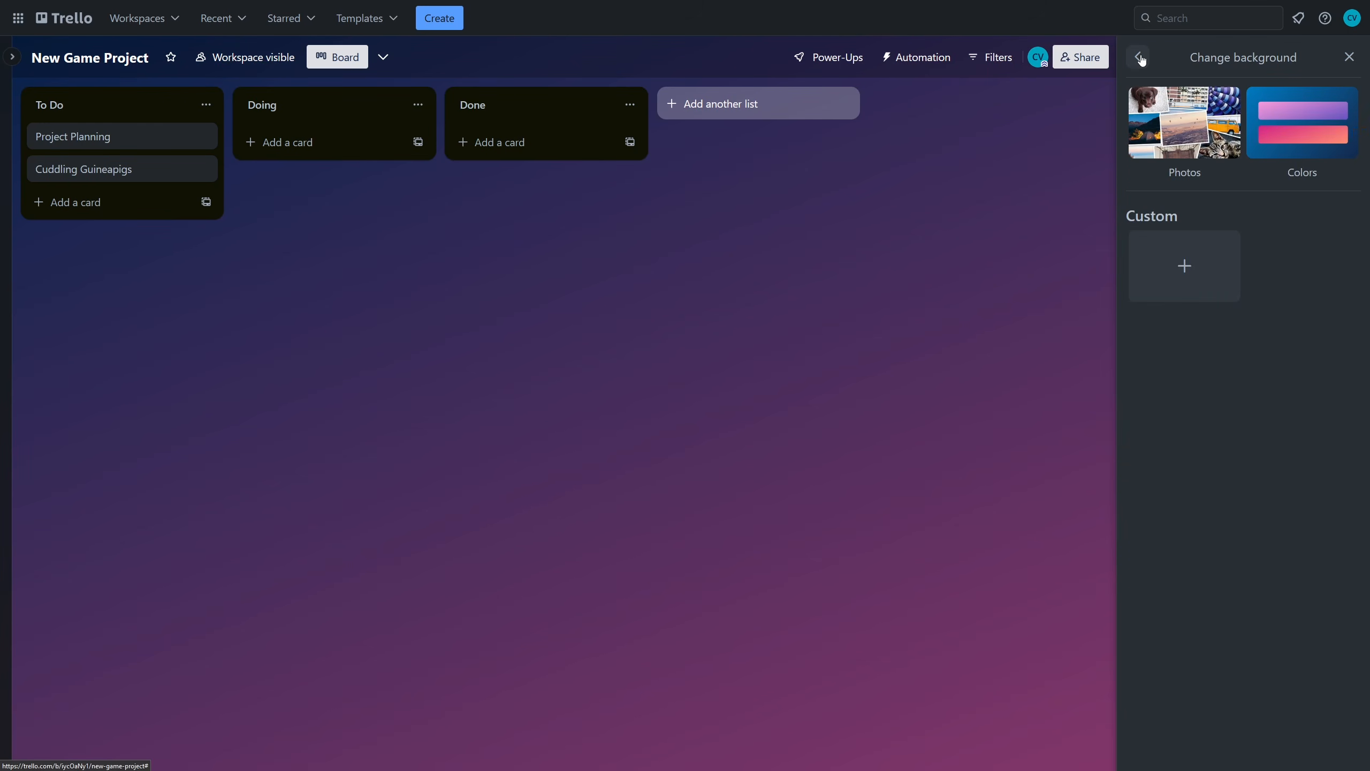
left_click(1185, 274)
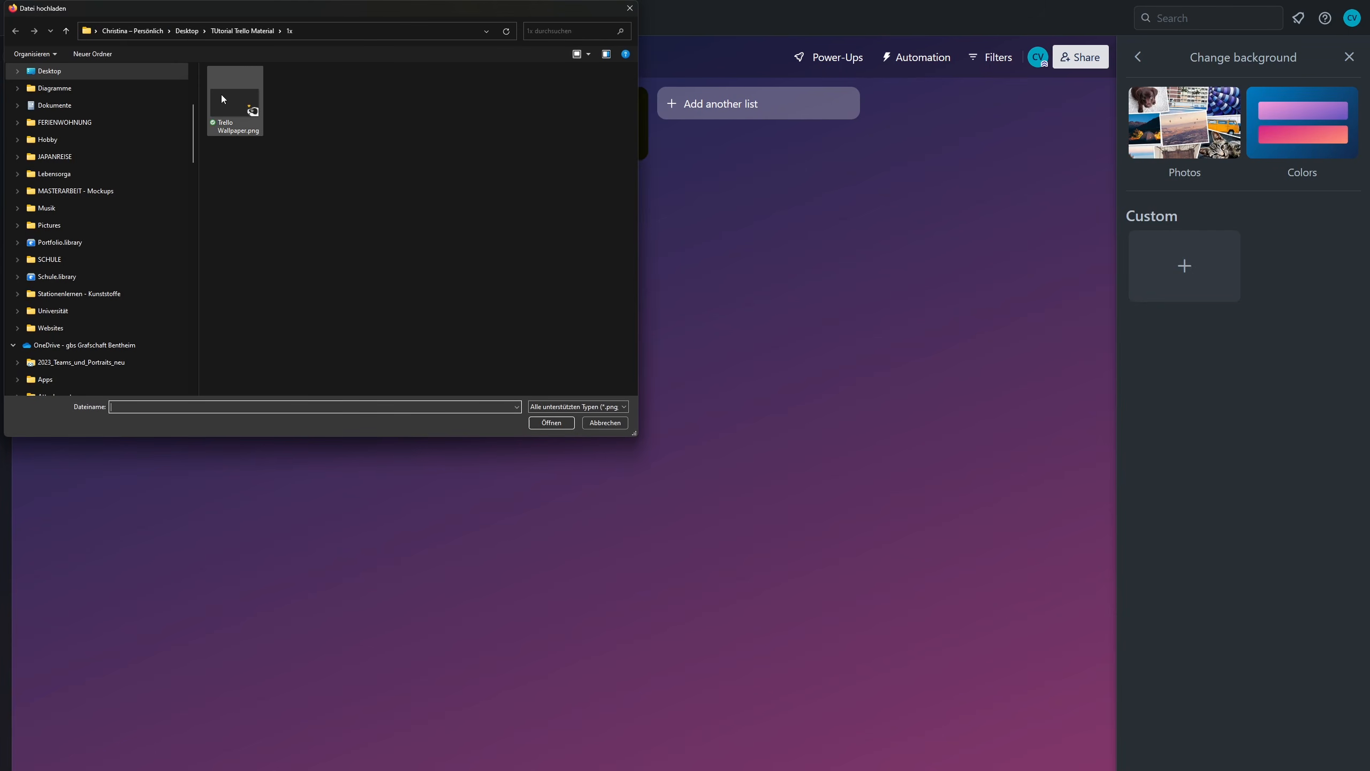
left_click(237, 108)
left_click(550, 424)
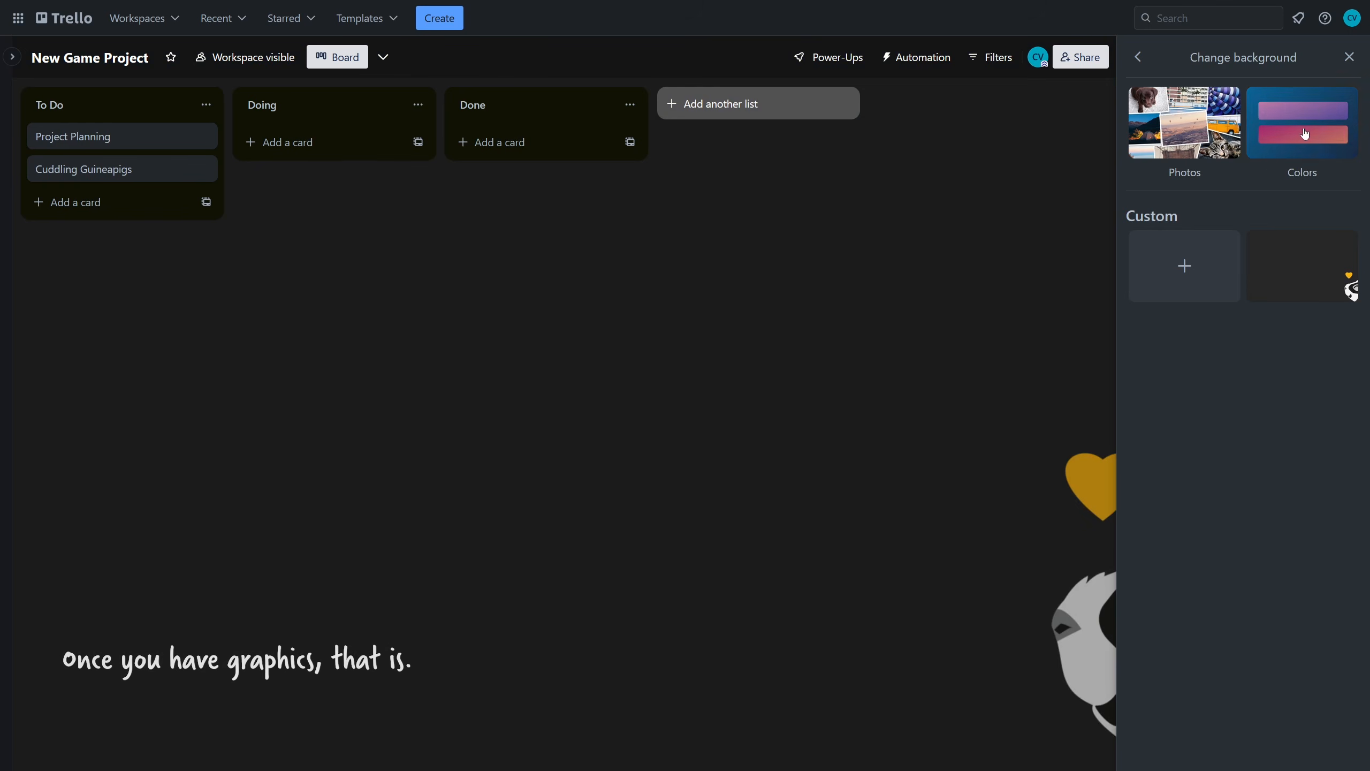
left_click(1140, 56)
left_click(1350, 57)
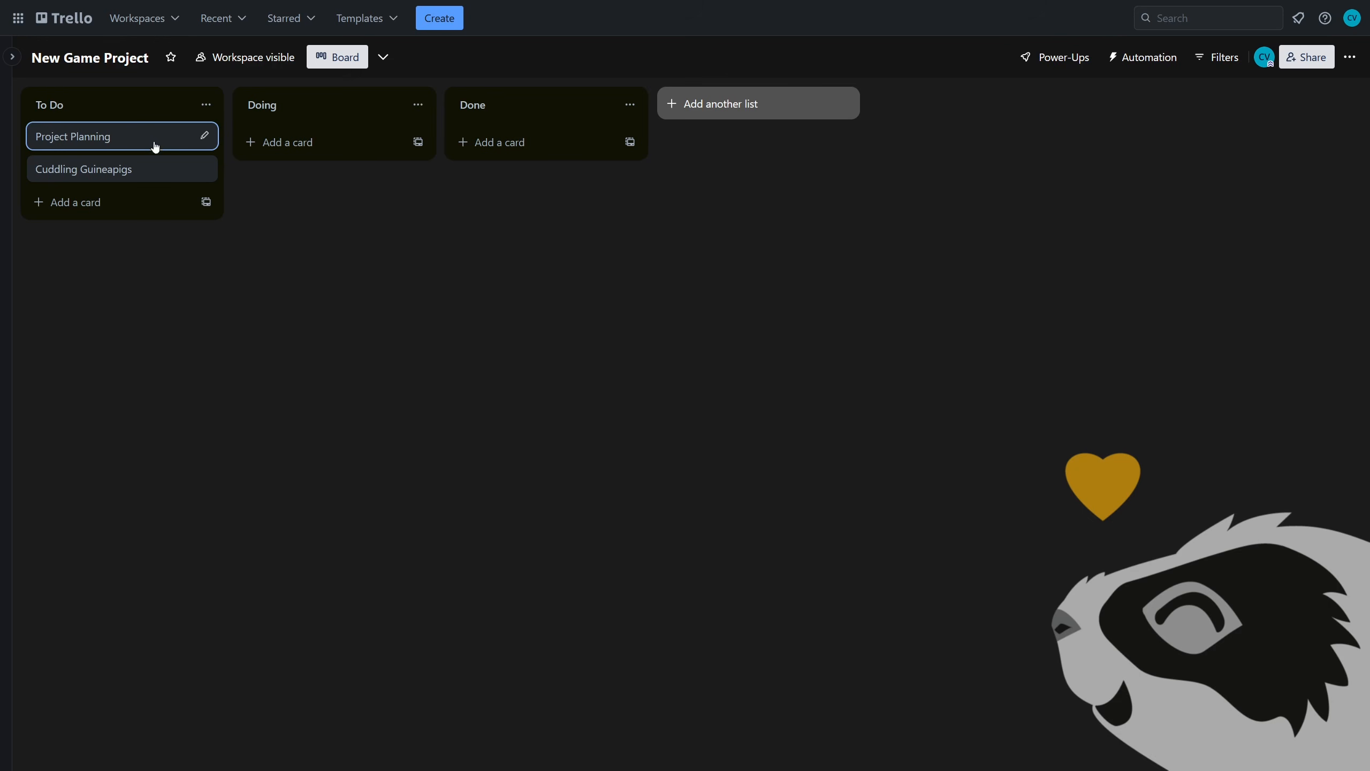
- Move the Project Planning and Cuddling Guineapigs cards between the lists until both are in Done
left_click_drag(152, 143, 324, 129)
left_click_drag(162, 138, 502, 135)
left_click_drag(360, 145, 162, 132)
left_click_drag(482, 141, 296, 135)
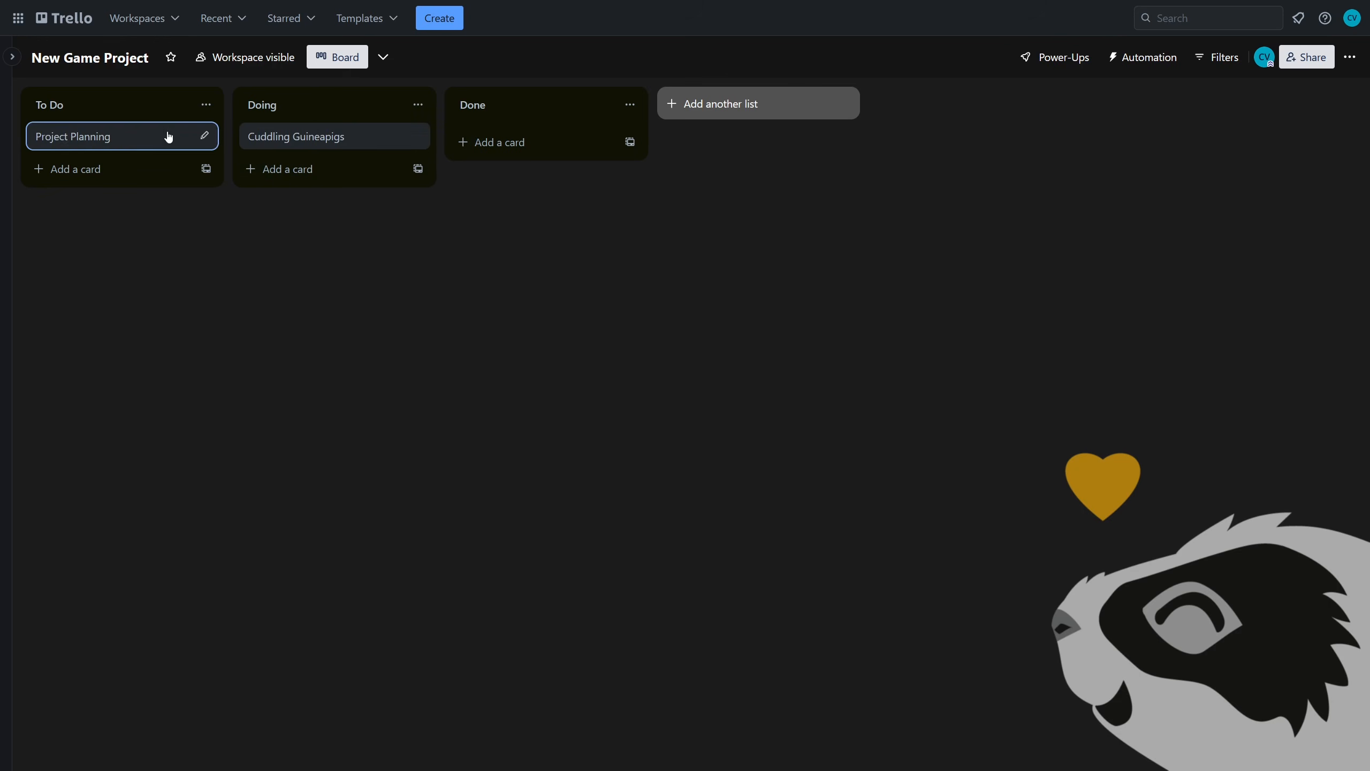
left_click_drag(169, 135, 499, 135)
left_click_drag(360, 135, 515, 139)
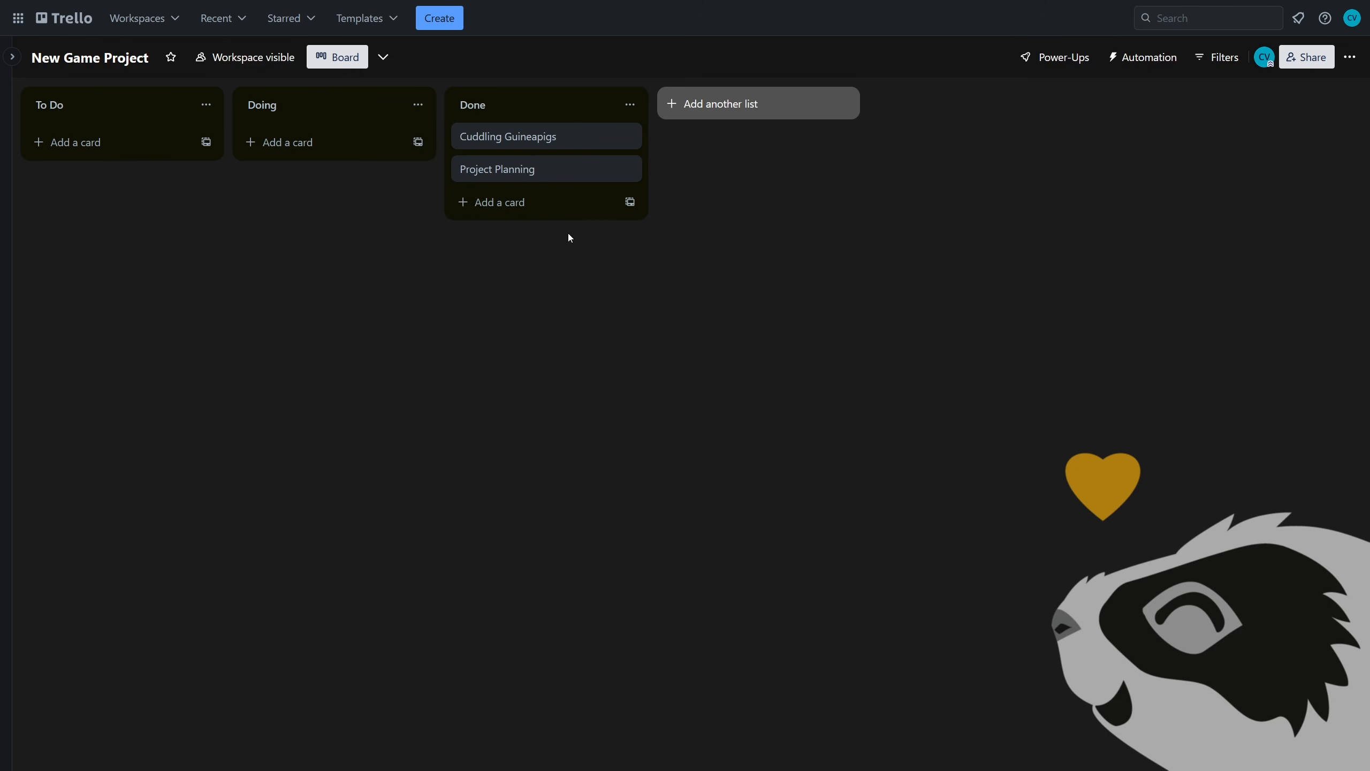
- Return the cards from Done to the To Do list, with Cuddling Guineapigs above Project Planning
left_click_drag(518, 136, 121, 169)
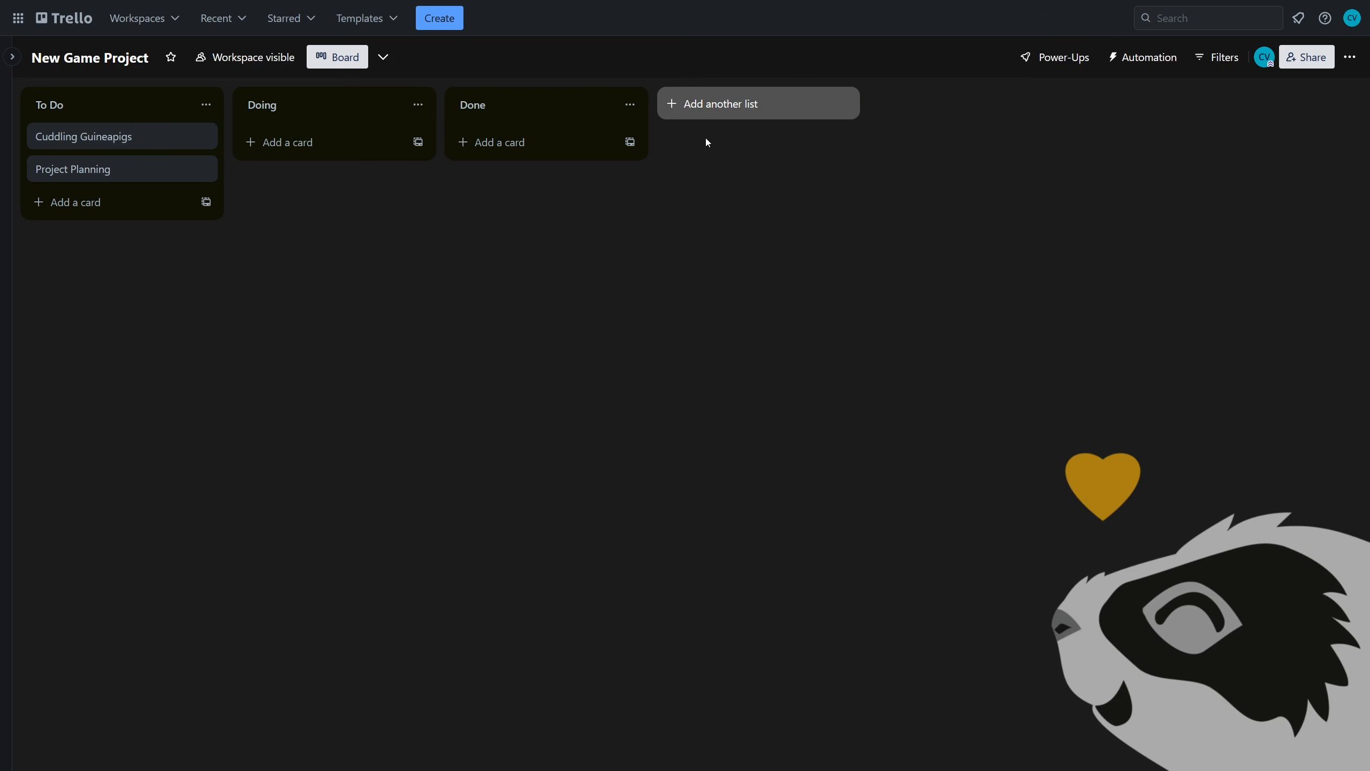
- Open the board creation options of the Design Huddle template
left_click(387, 22)
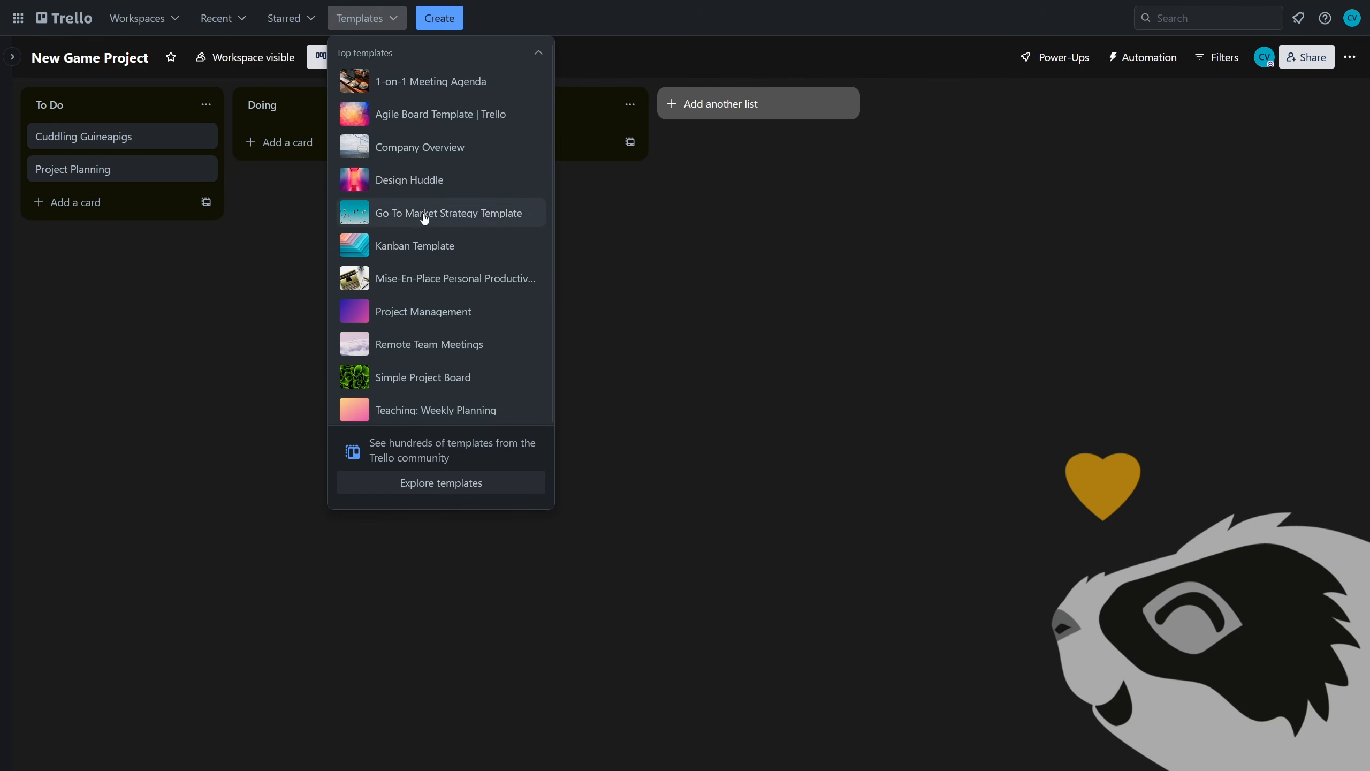
left_click(431, 181)
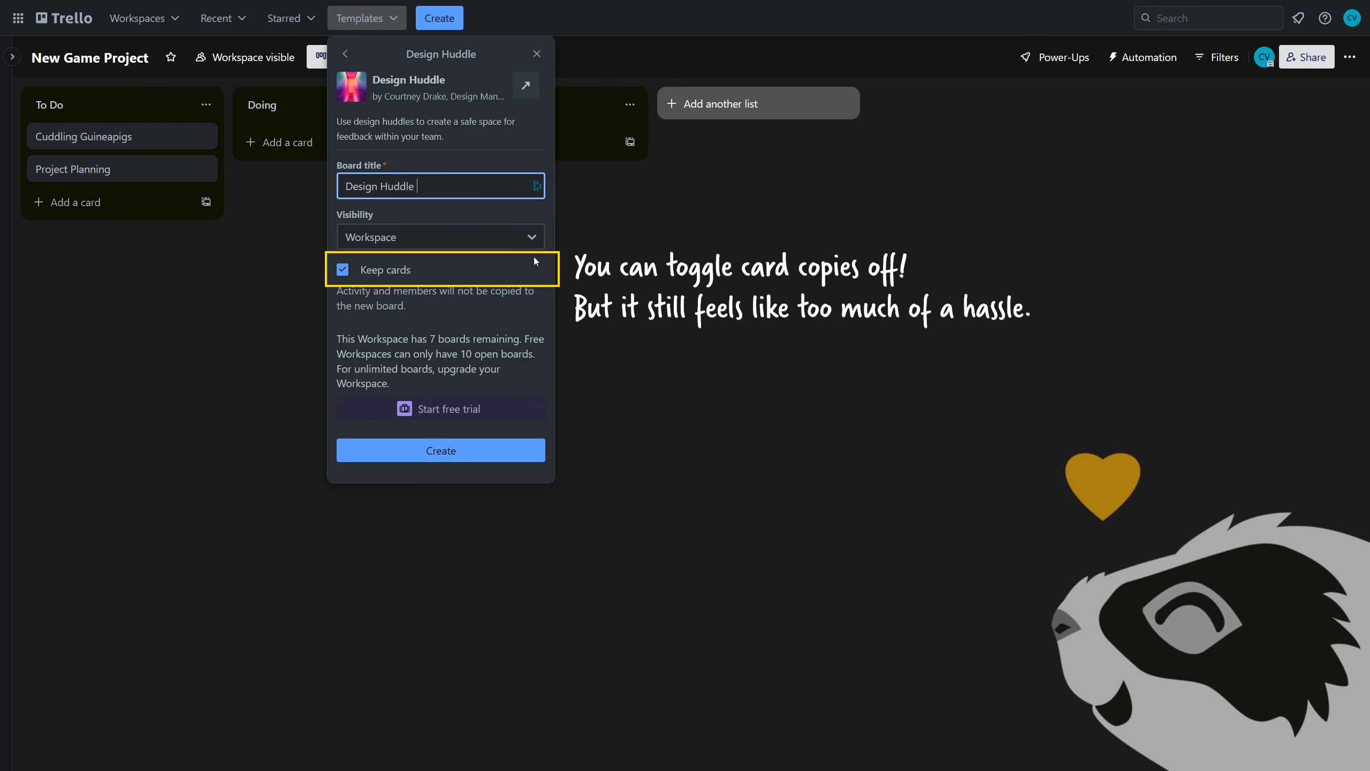
- Create the Design Huddle board from its template with the sample cards kept, and look through its lists
left_click(441, 450)
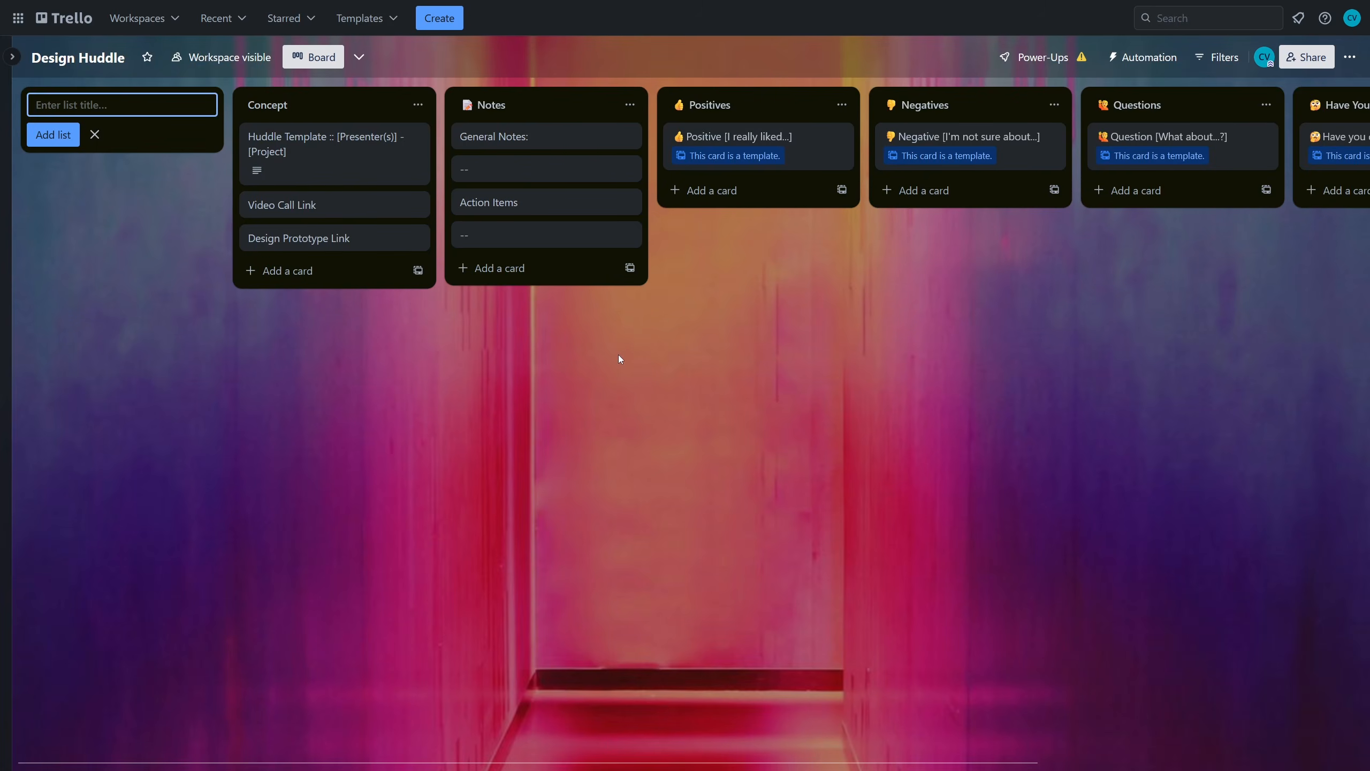
left_click_drag(810, 372, 760, 375)
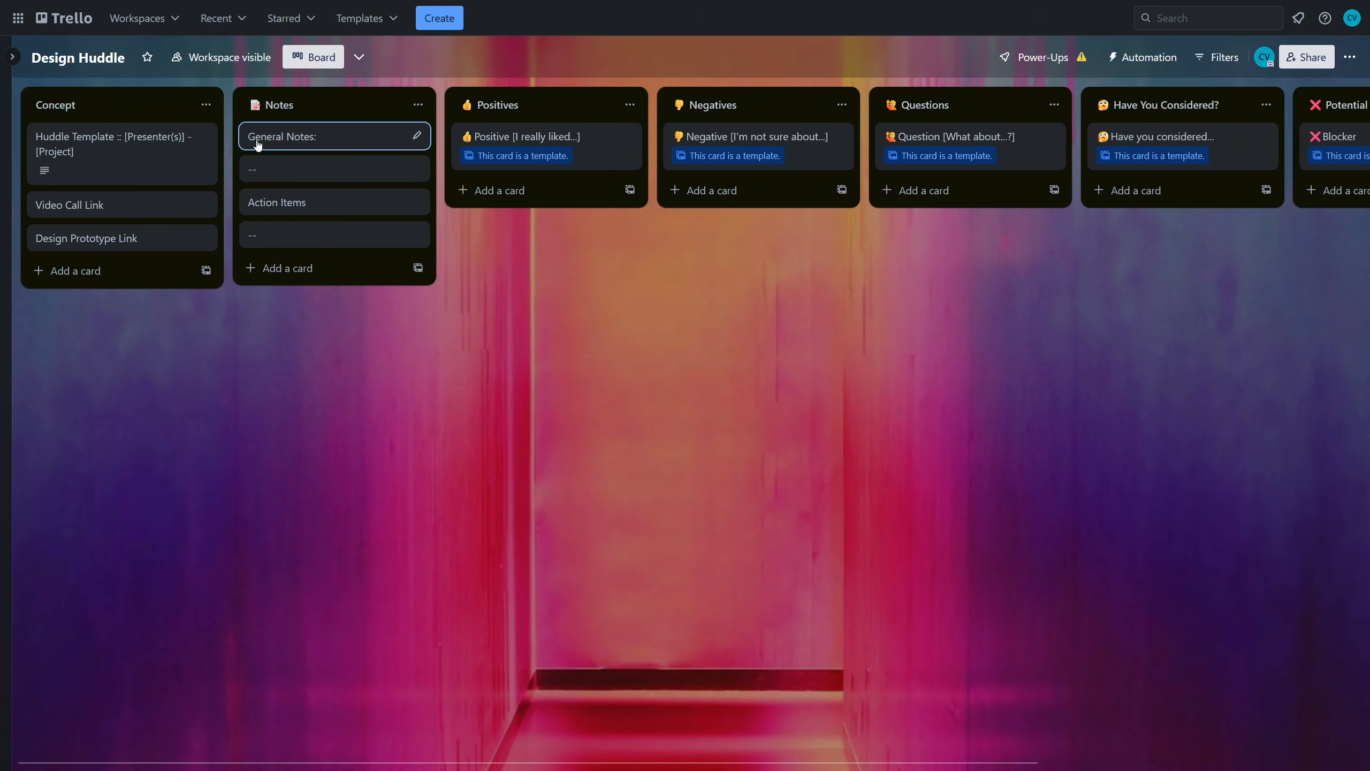
- Switch back to the New Game Project board and collapse the workspace sidebar
left_click(12, 57)
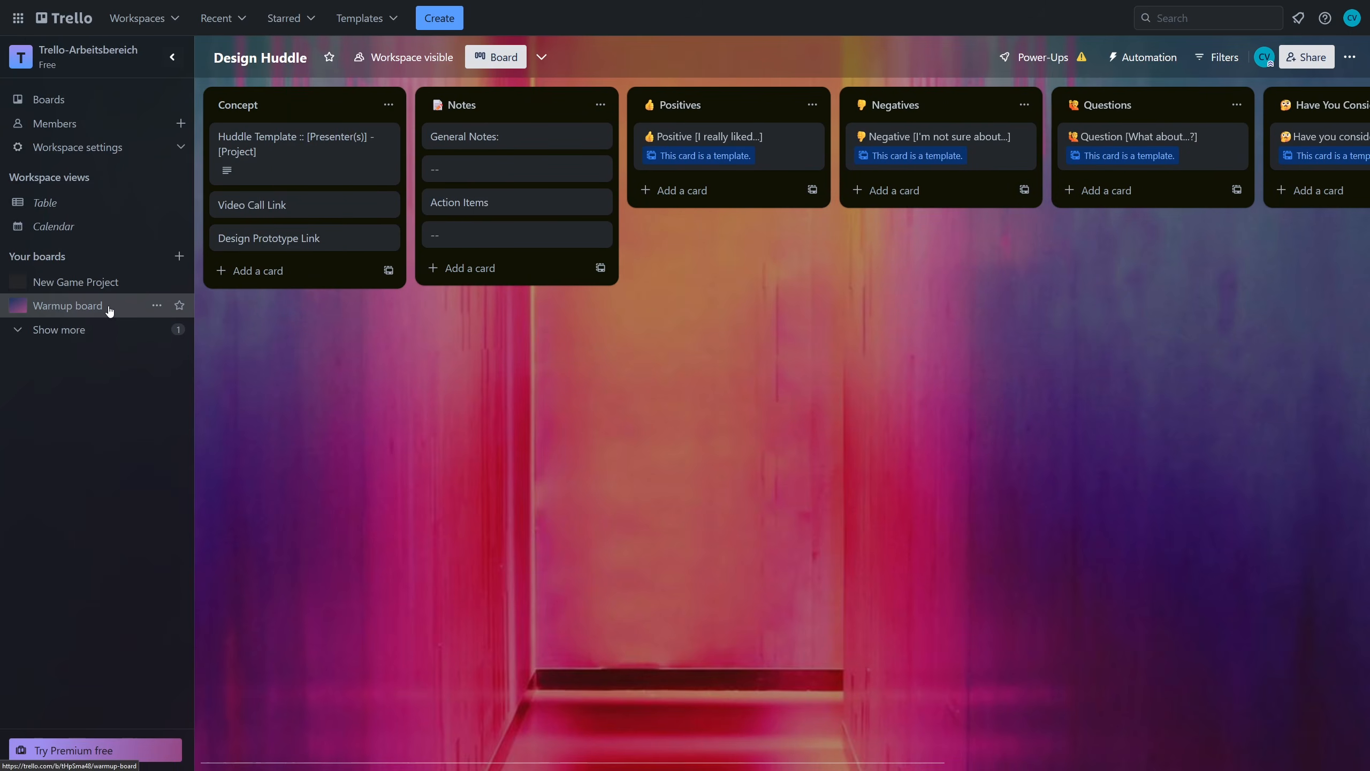
left_click(113, 282)
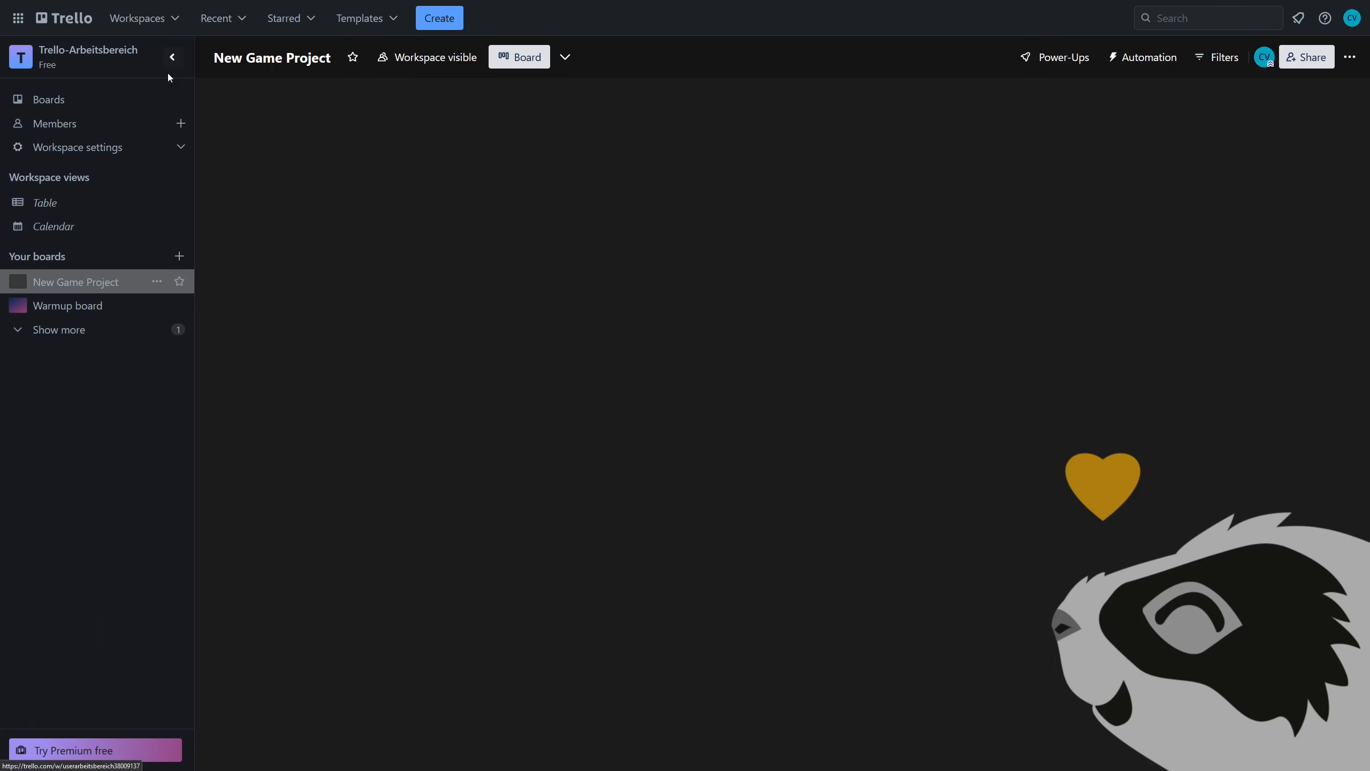
left_click(172, 58)
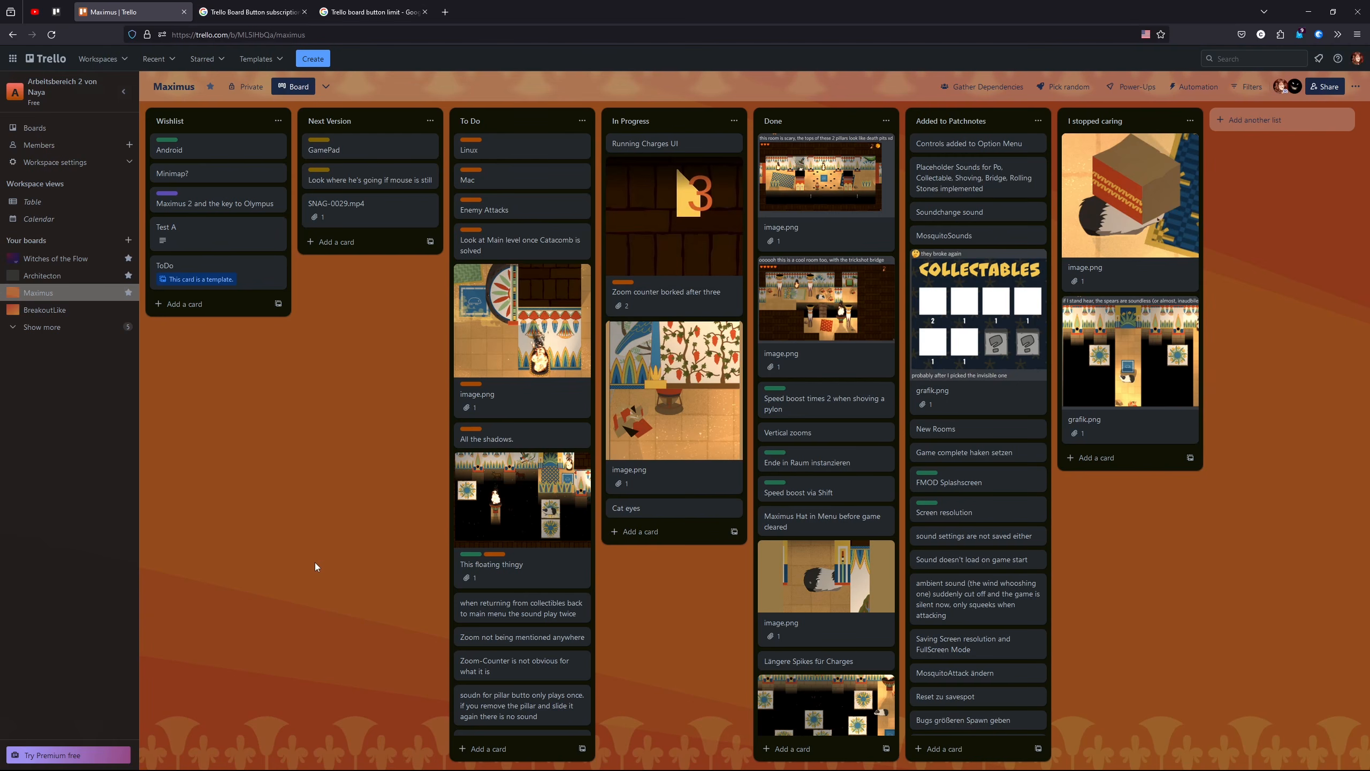
- Examine the lists and cards on the Architecton board and on the Witches of the Flow board
left_click(56, 276)
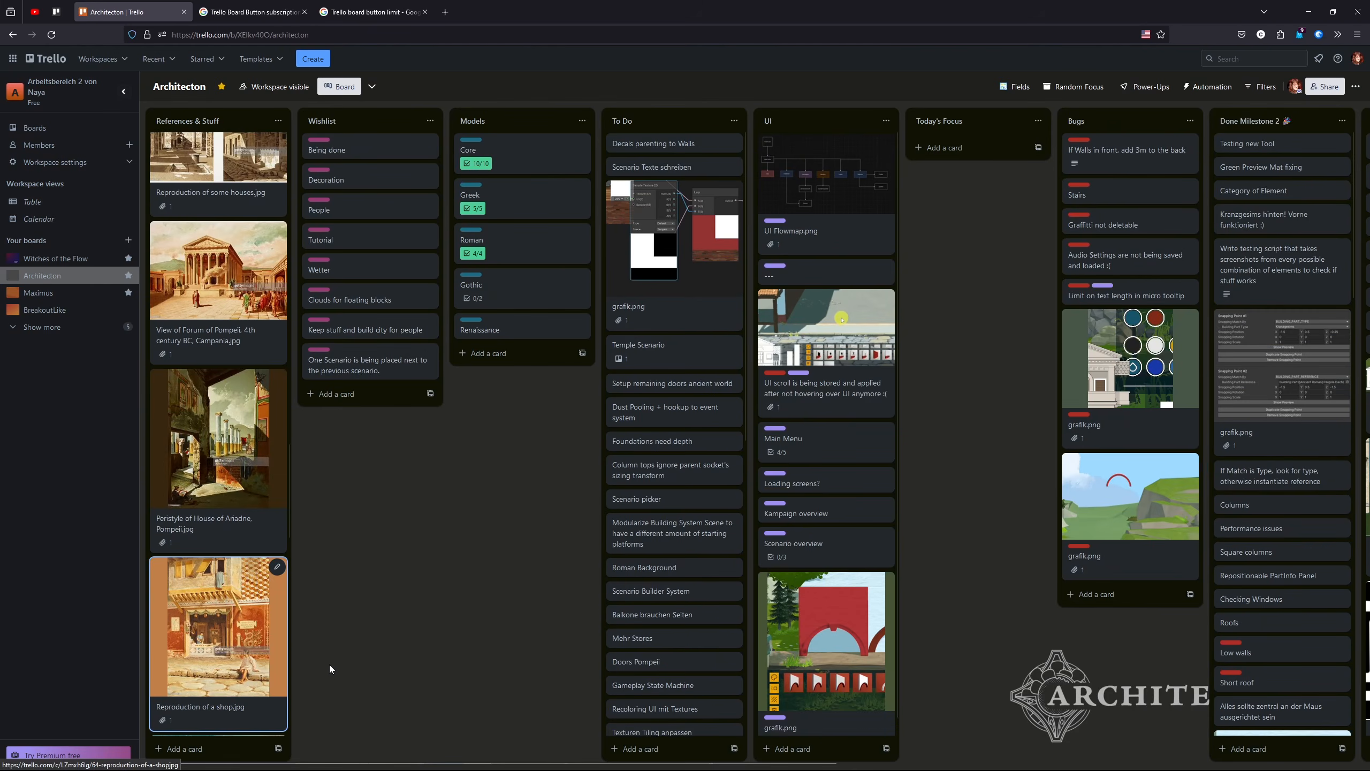
middle_click(366, 675)
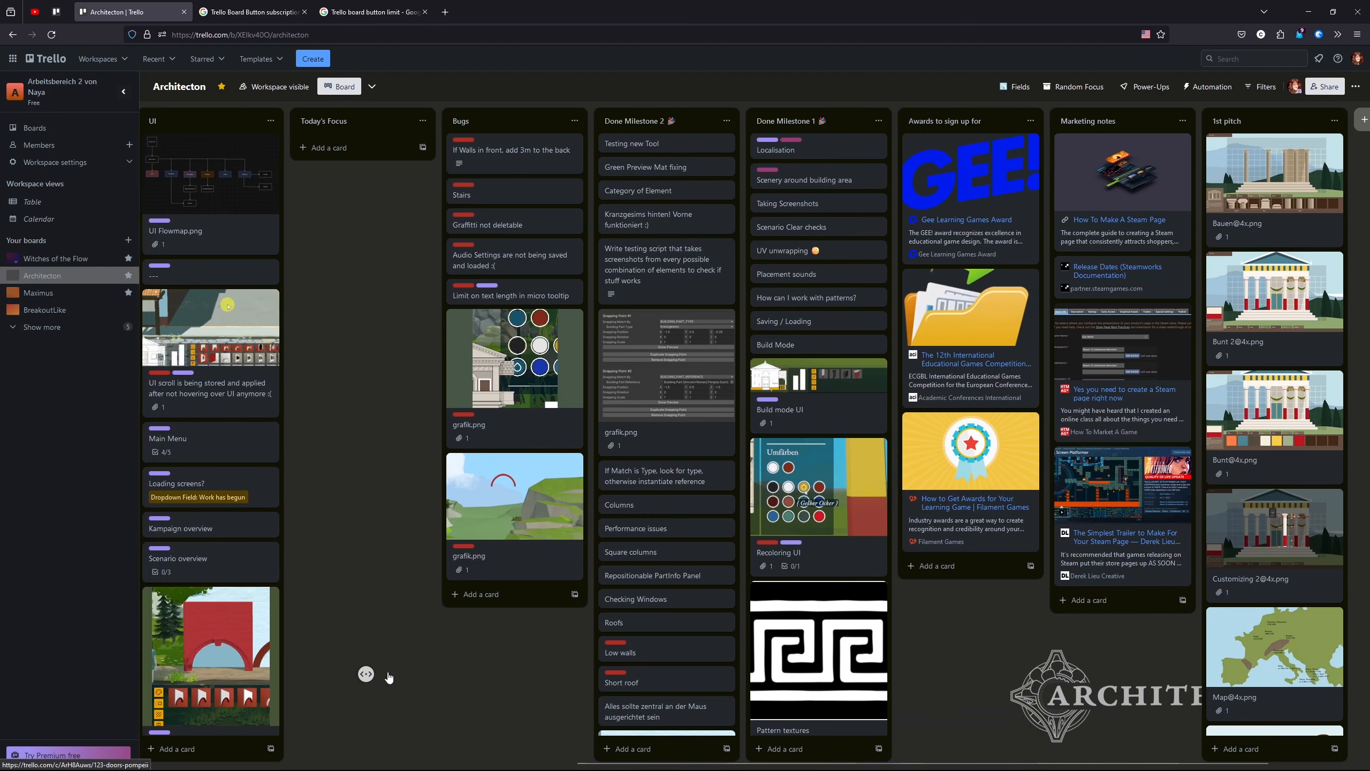
middle_click(389, 677)
left_click(54, 259)
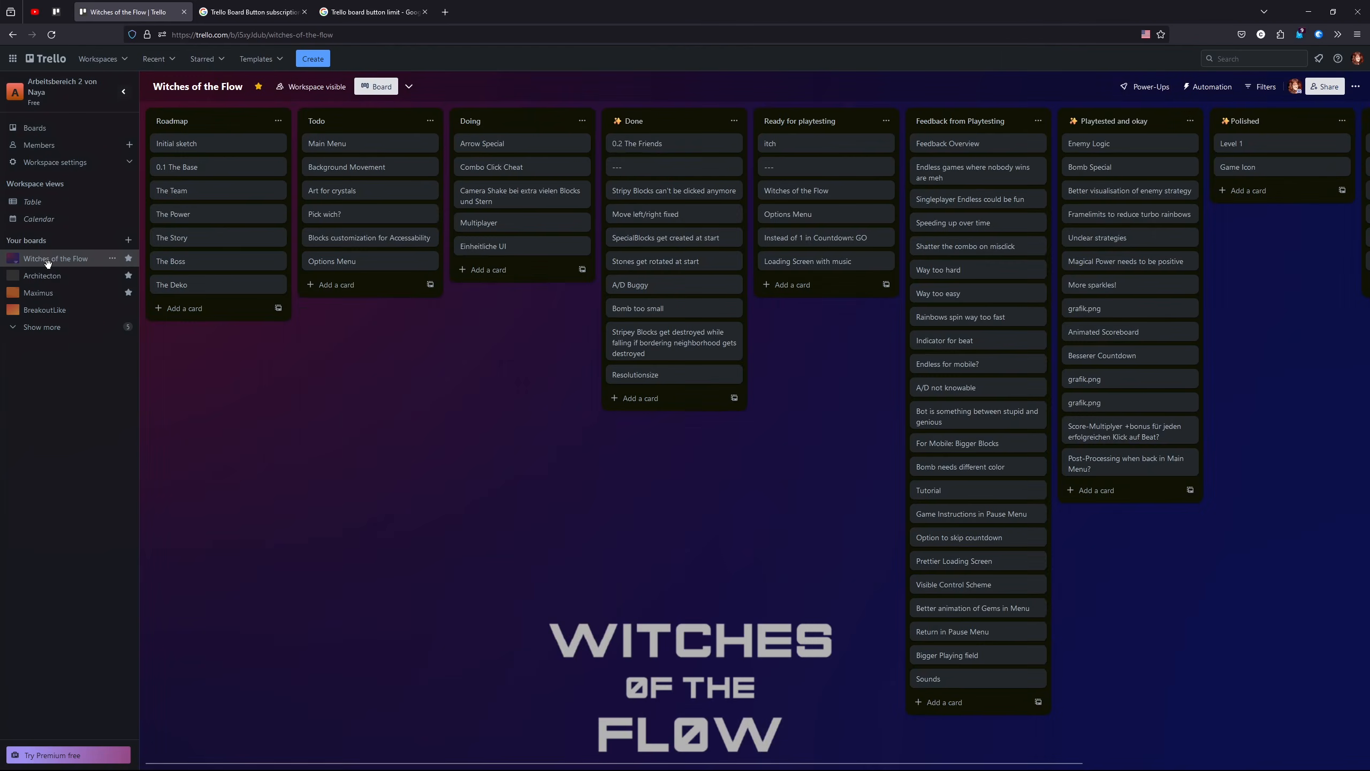
middle_click(283, 701)
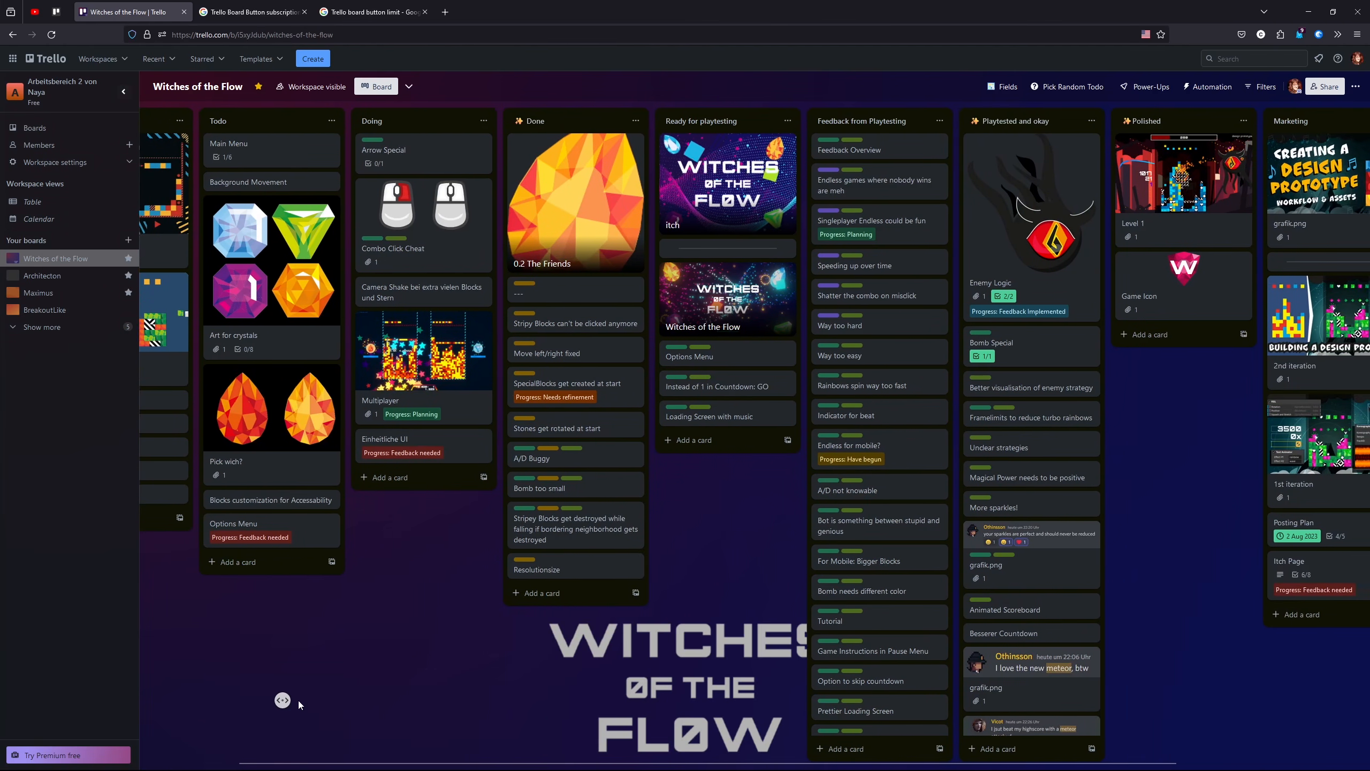
middle_click(299, 701)
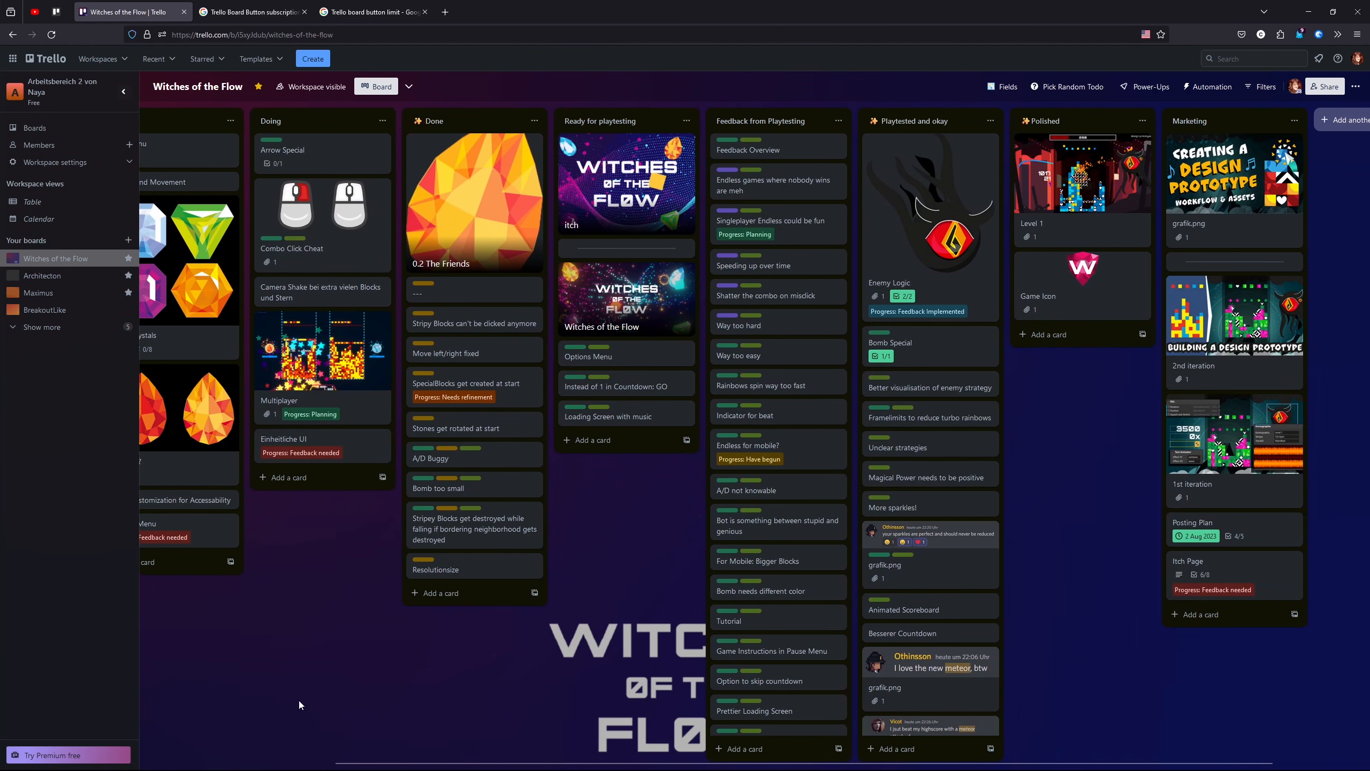
middle_click(298, 701)
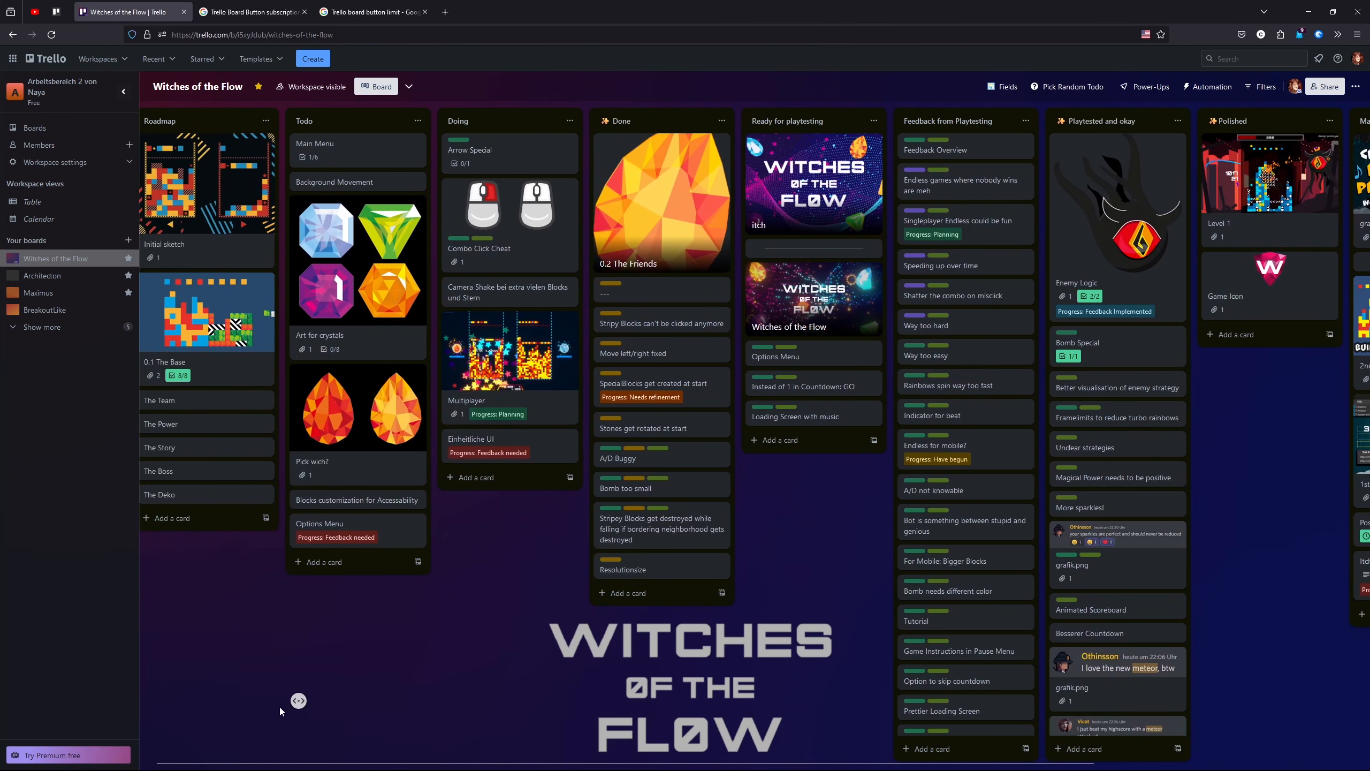
middle_click(279, 705)
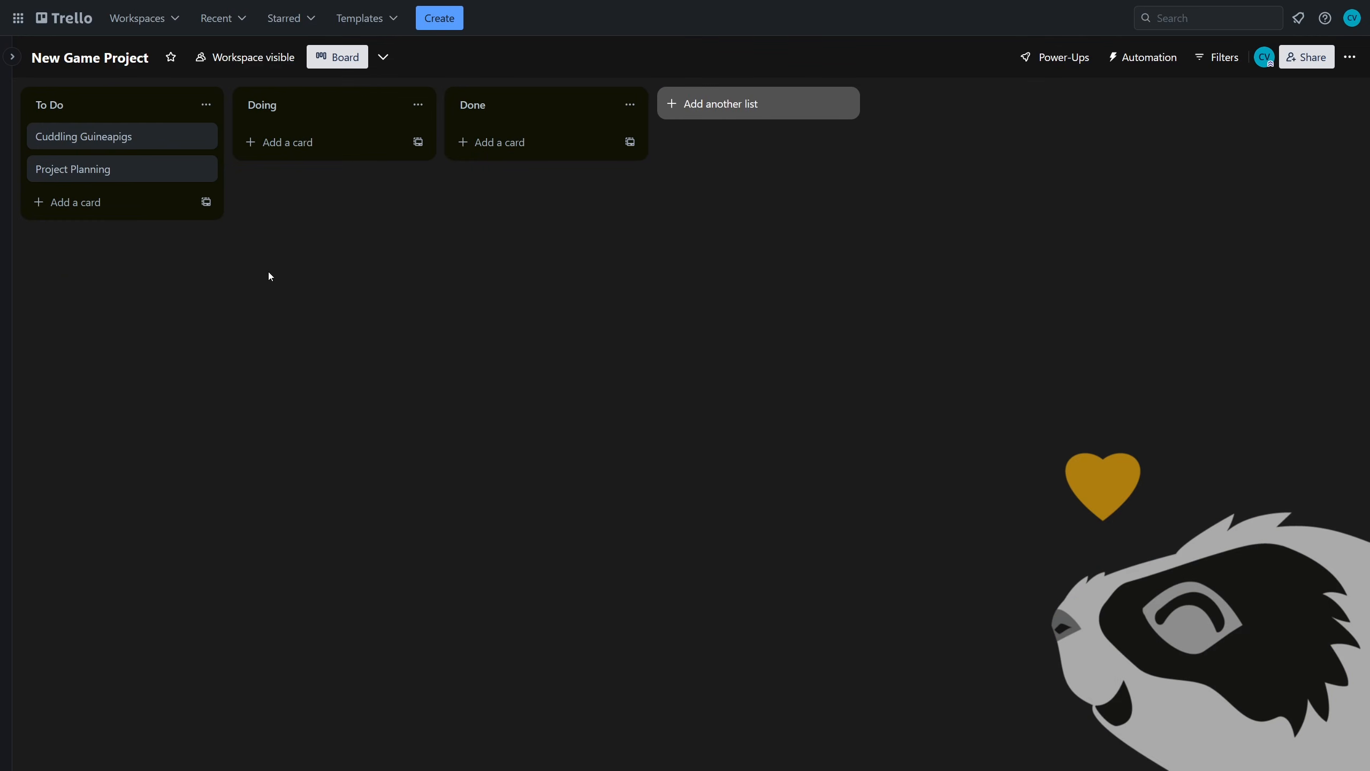
- Add the lists Core Experience and My Wishlist and place them, in that order, before the To Do list
left_click(731, 115)
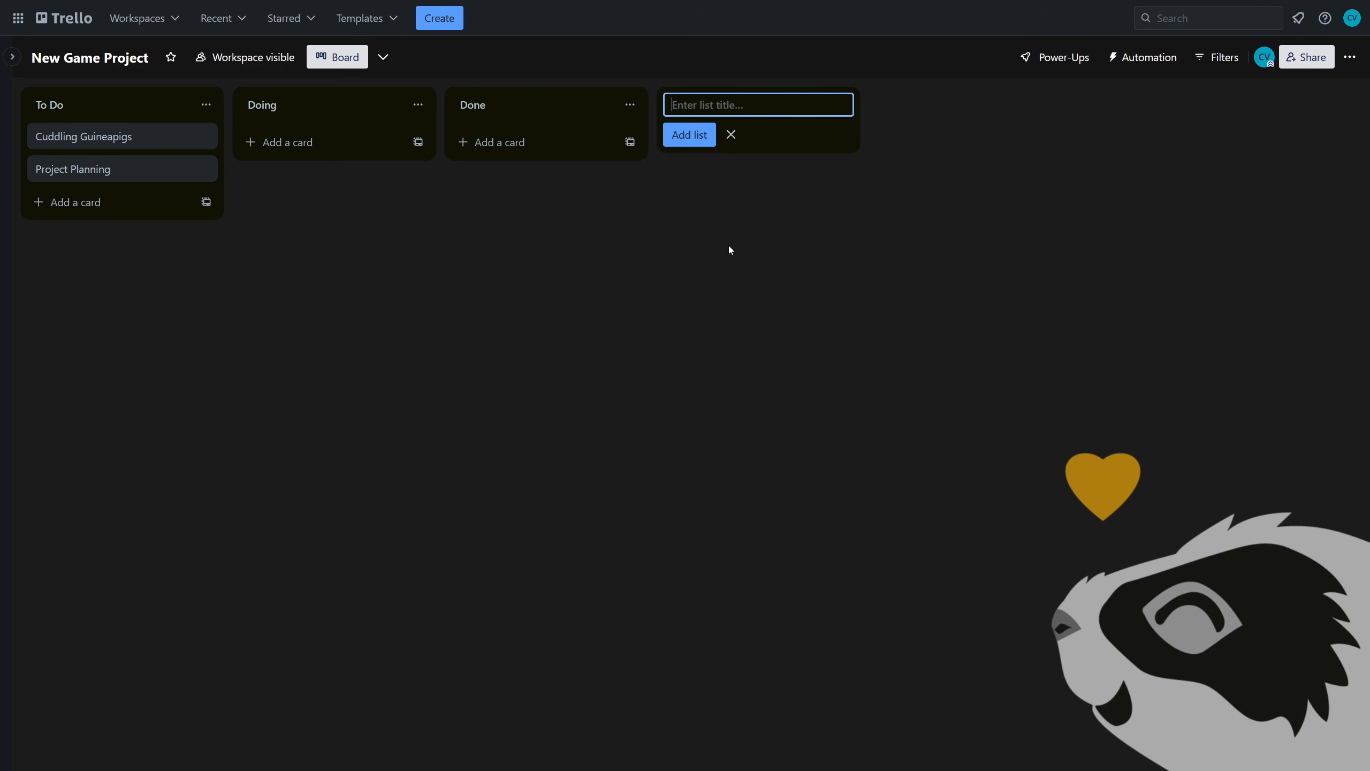
type("Core Experience")
key("Return")
type("My Wishlist")
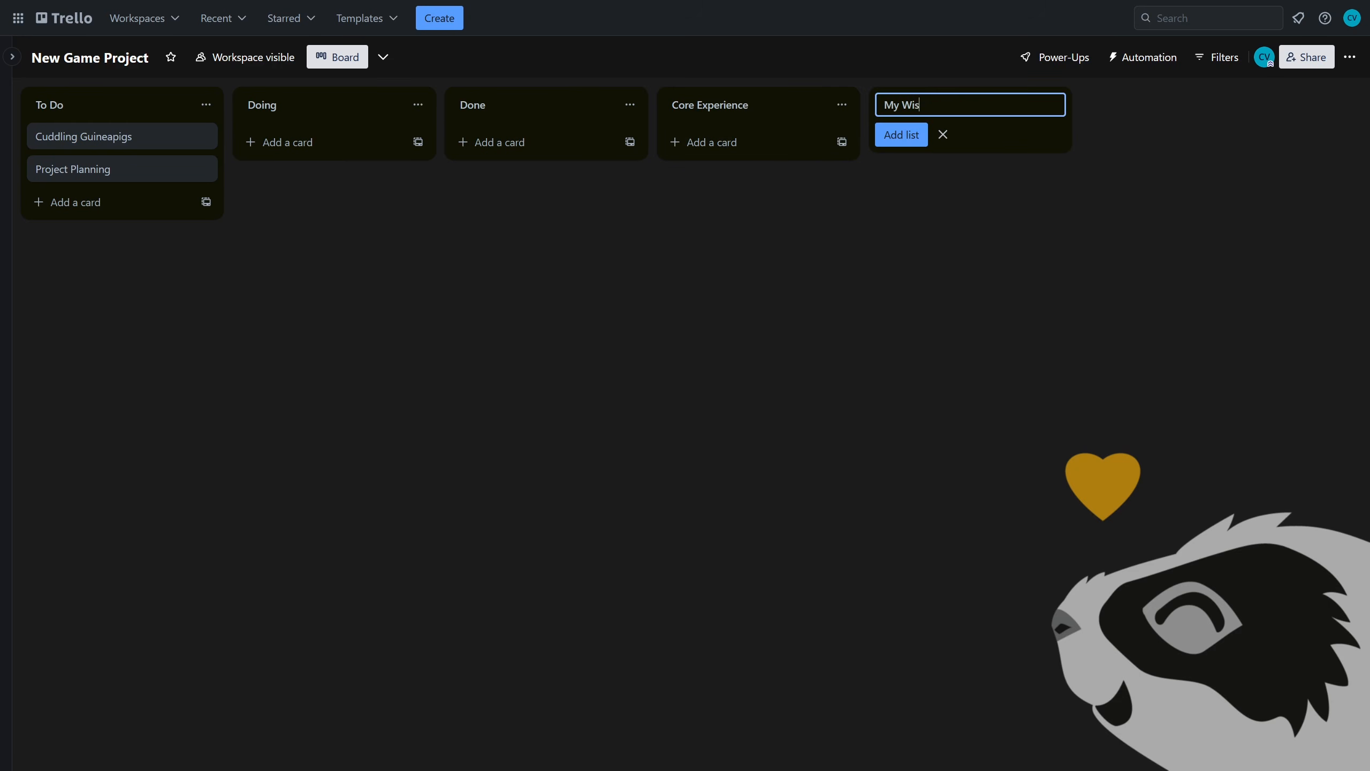
key("Return")
left_click(755, 195)
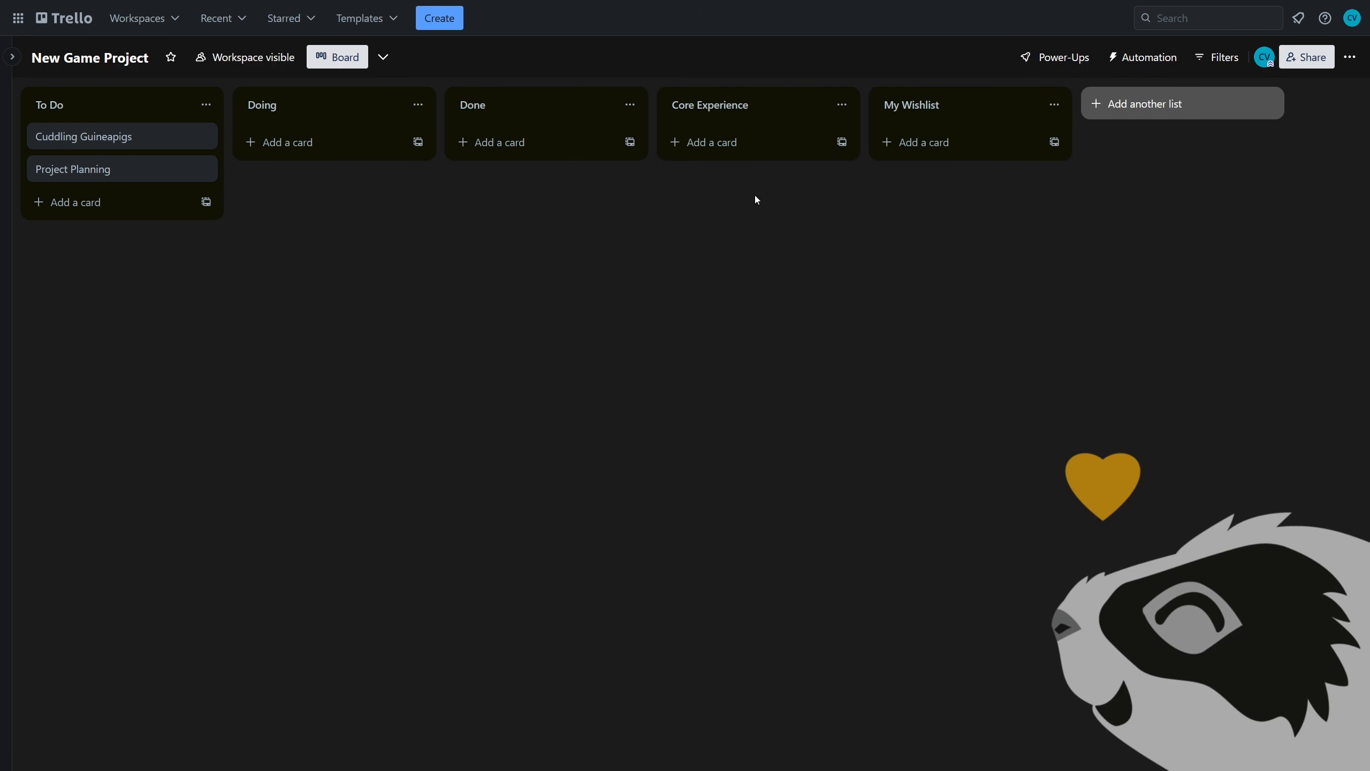
left_click_drag(780, 110, 91, 123)
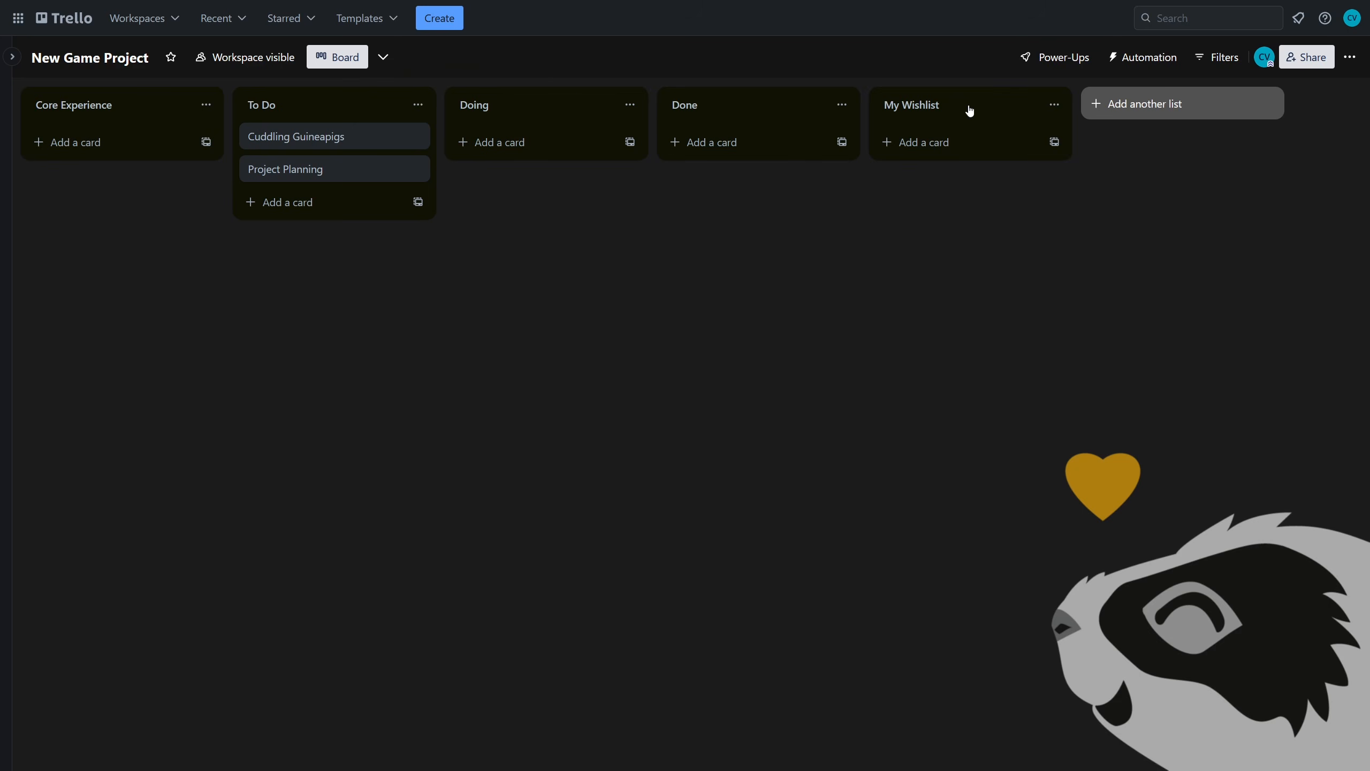
mouse_move(969, 111)
left_mouse_down()
mouse_move(478, 84)
mouse_move(291, 111)
mouse_move(316, 112)
left_mouse_up()
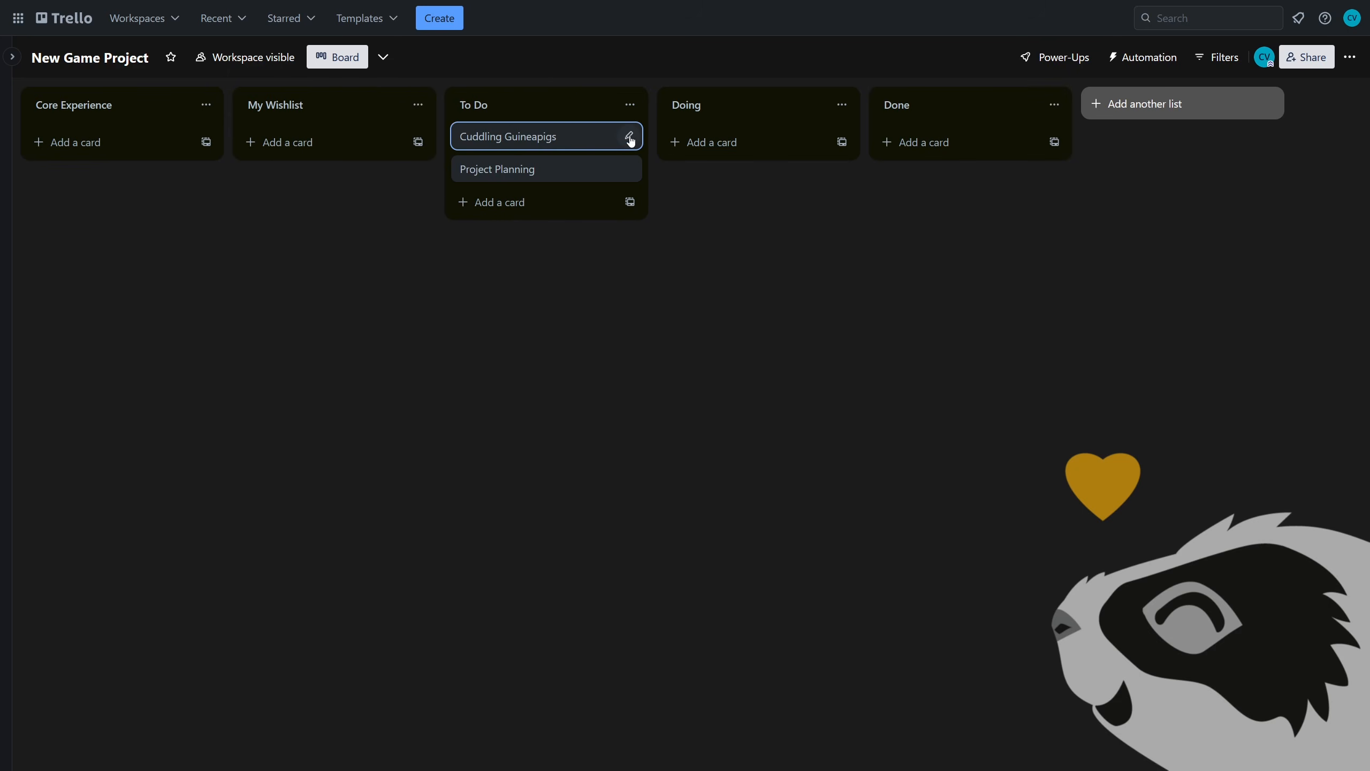
- Archive the Cuddling Guineapigs and Project Planning cards in the To Do list
left_click(630, 138)
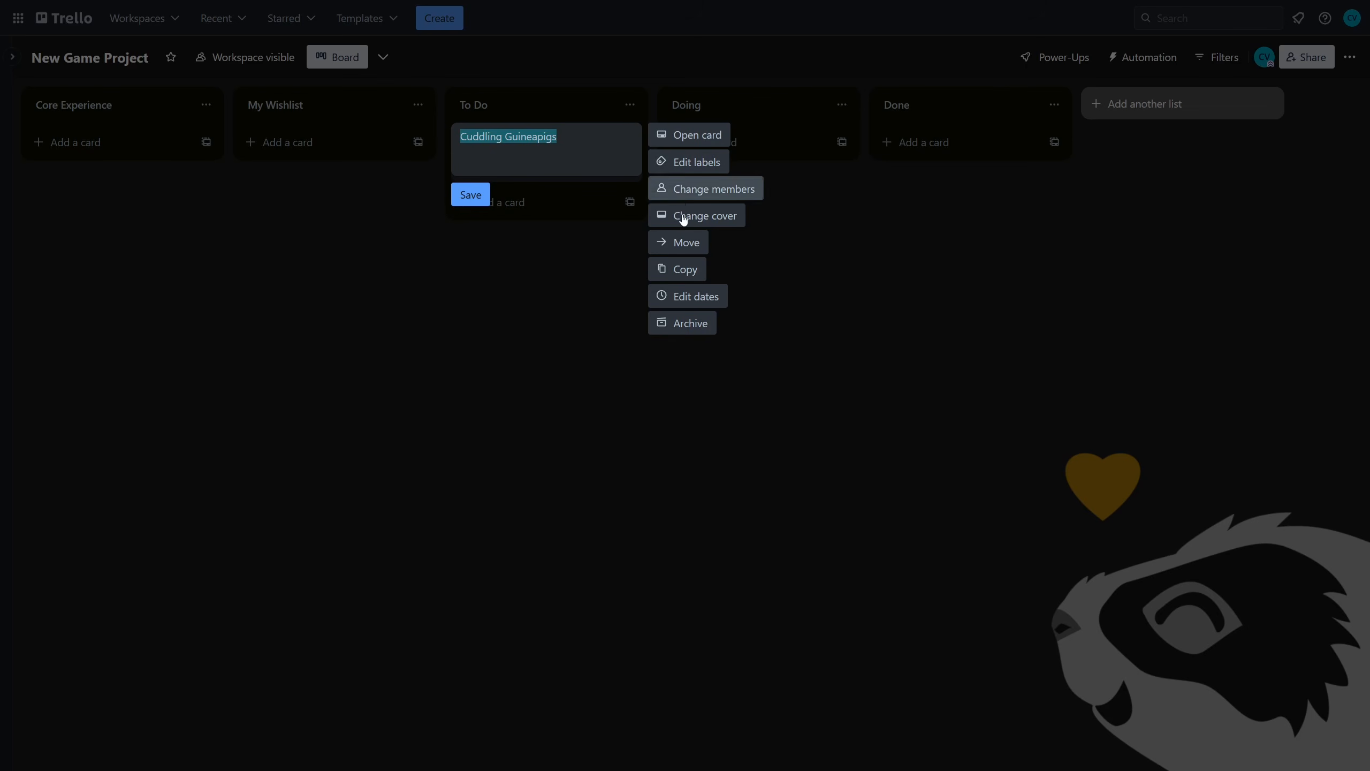
left_click(692, 330)
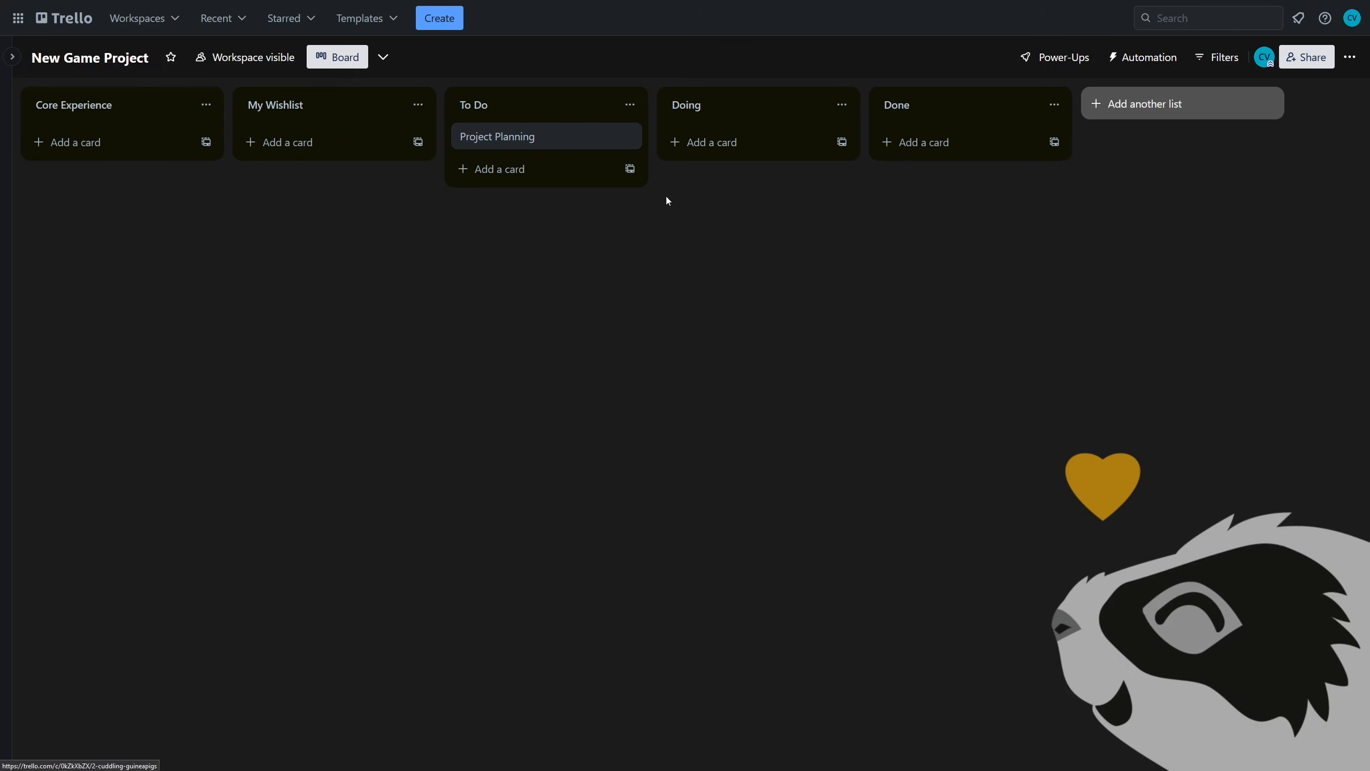
left_click(630, 138)
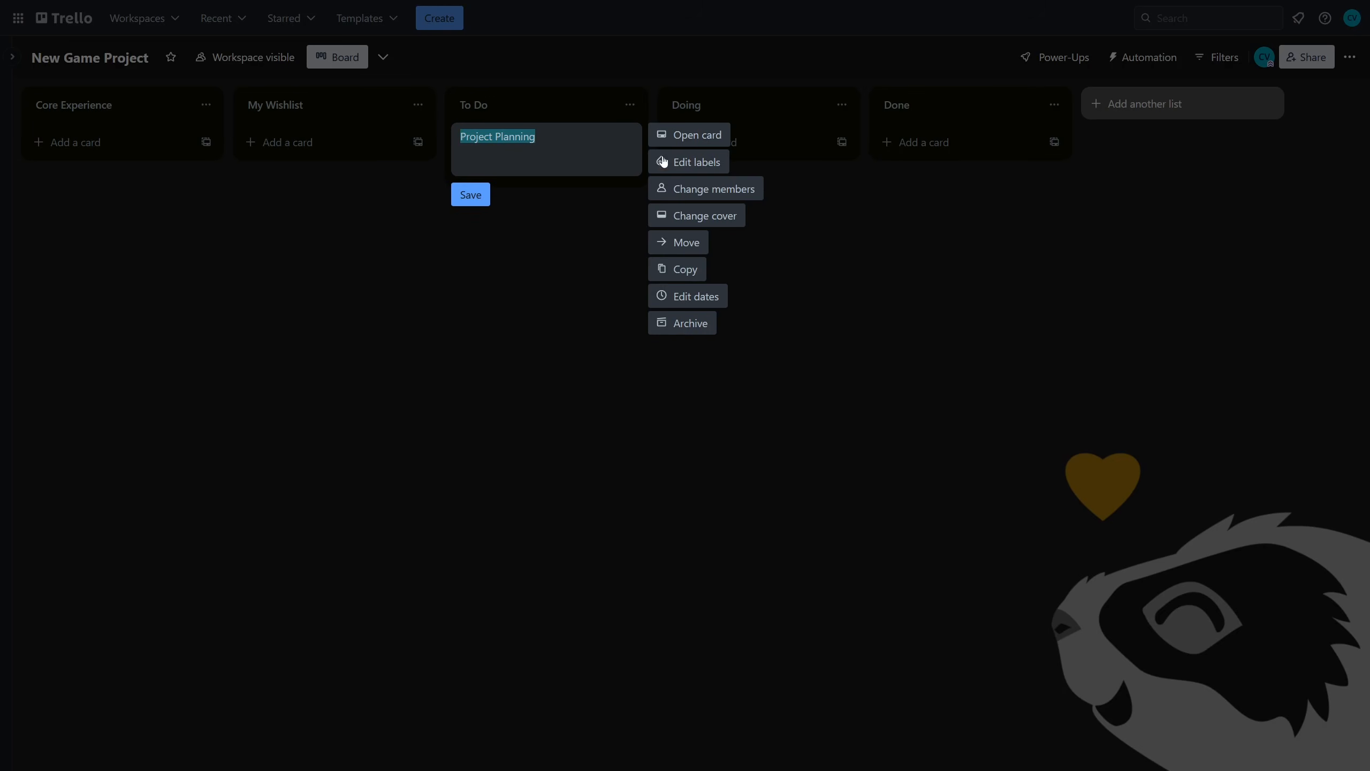
left_click(685, 327)
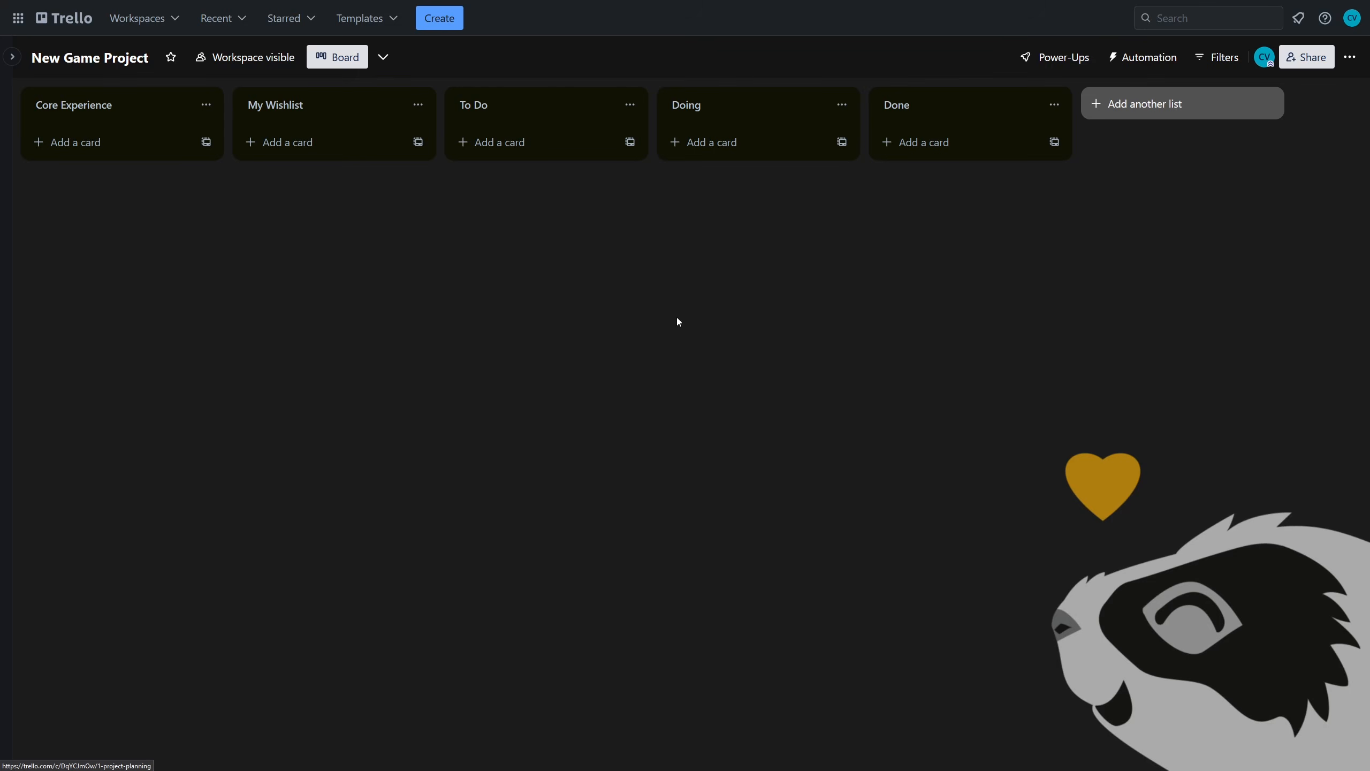
- Add the cards Do A, Do B and Do C to the Core Experience list
left_click(81, 146)
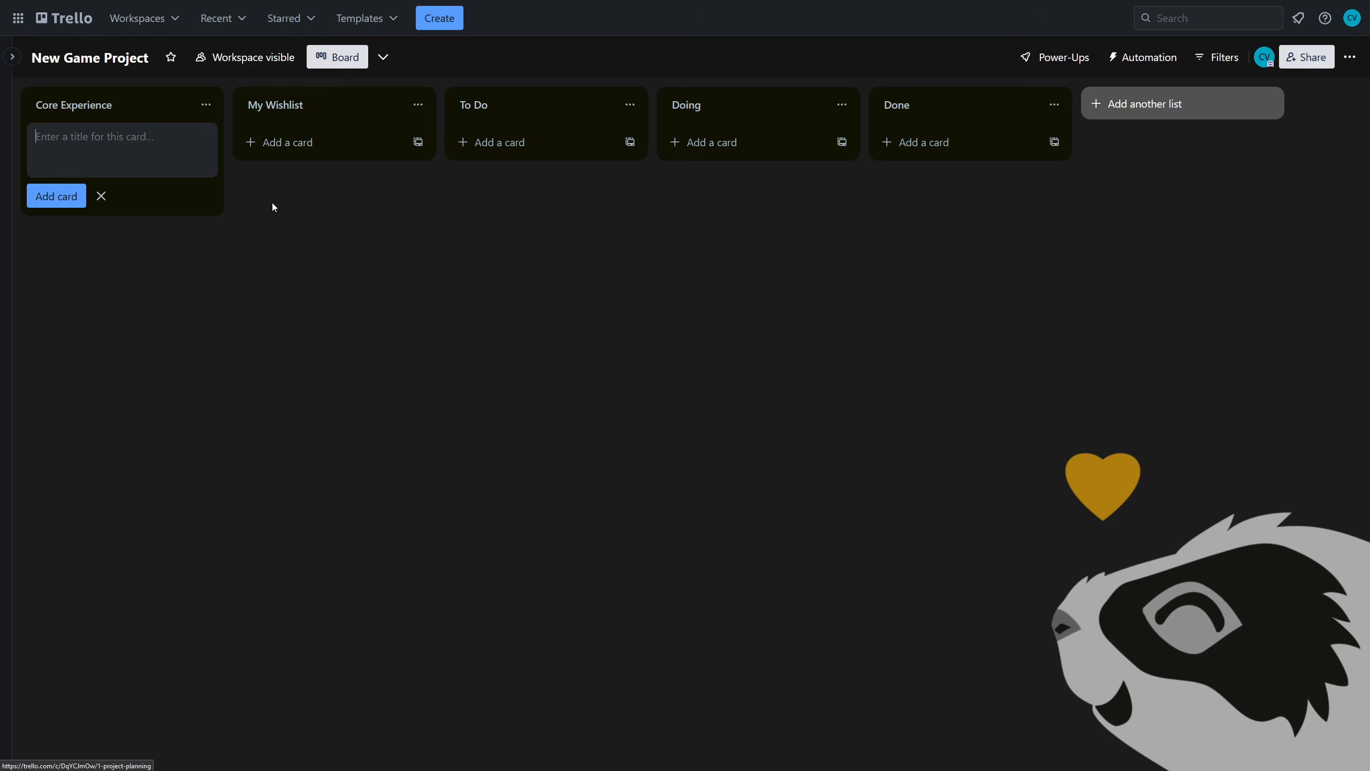
type("Do A")
key("Return")
type("Do B")
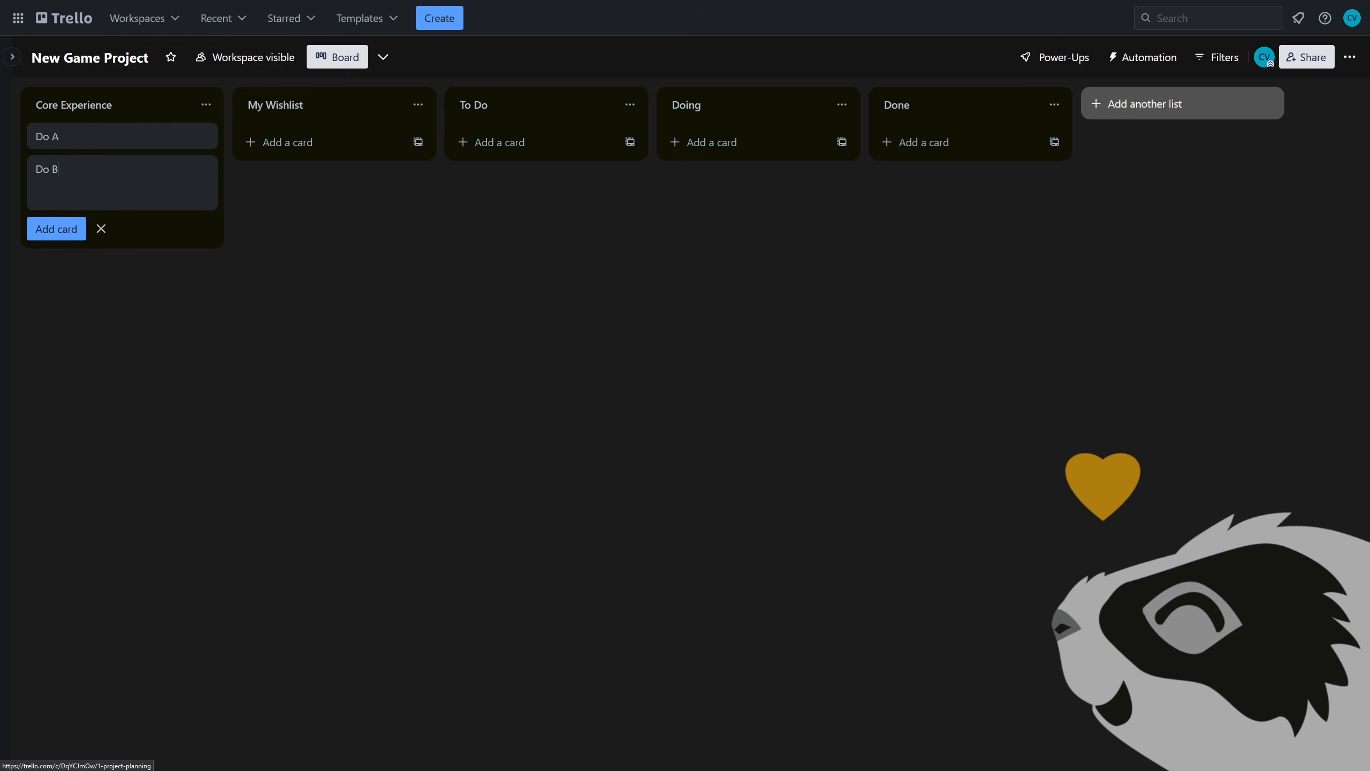
key("Return")
type("Do C")
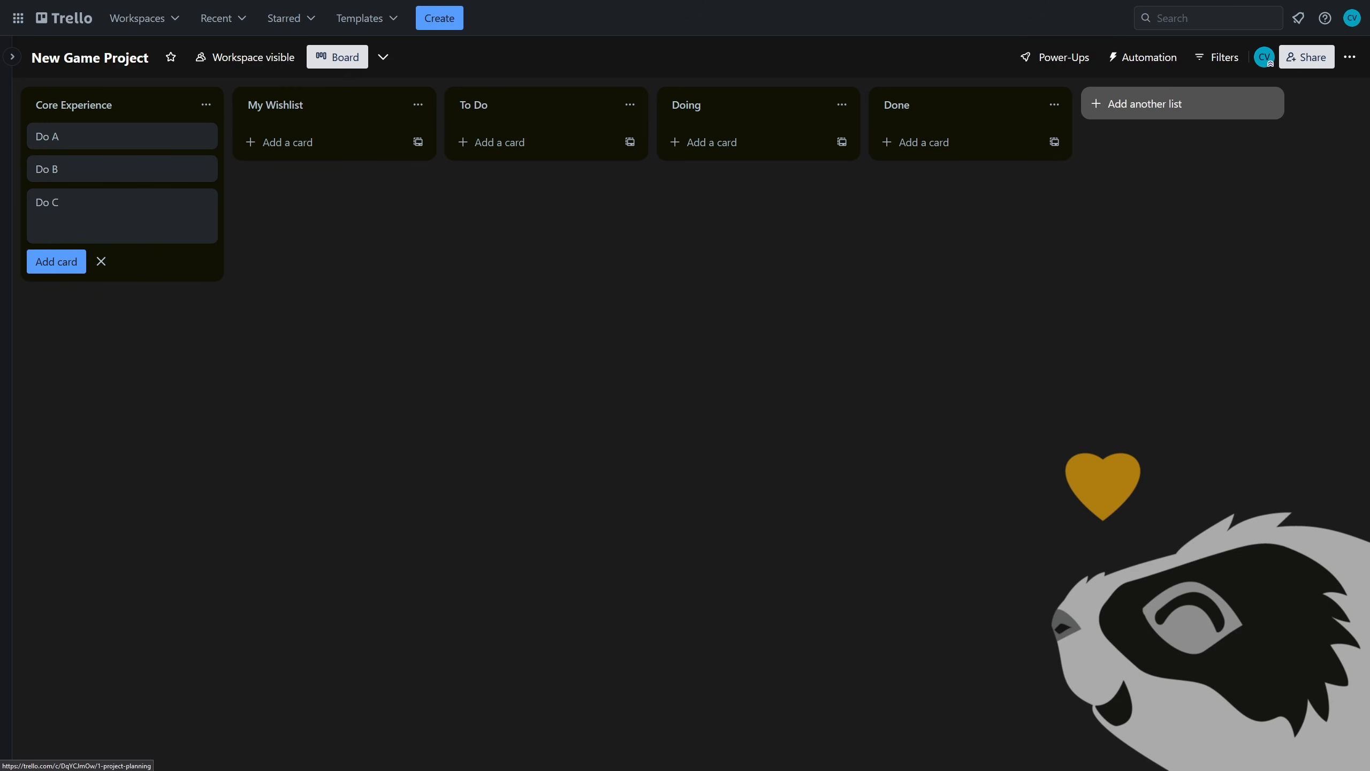
key("Return")
key("Escape")
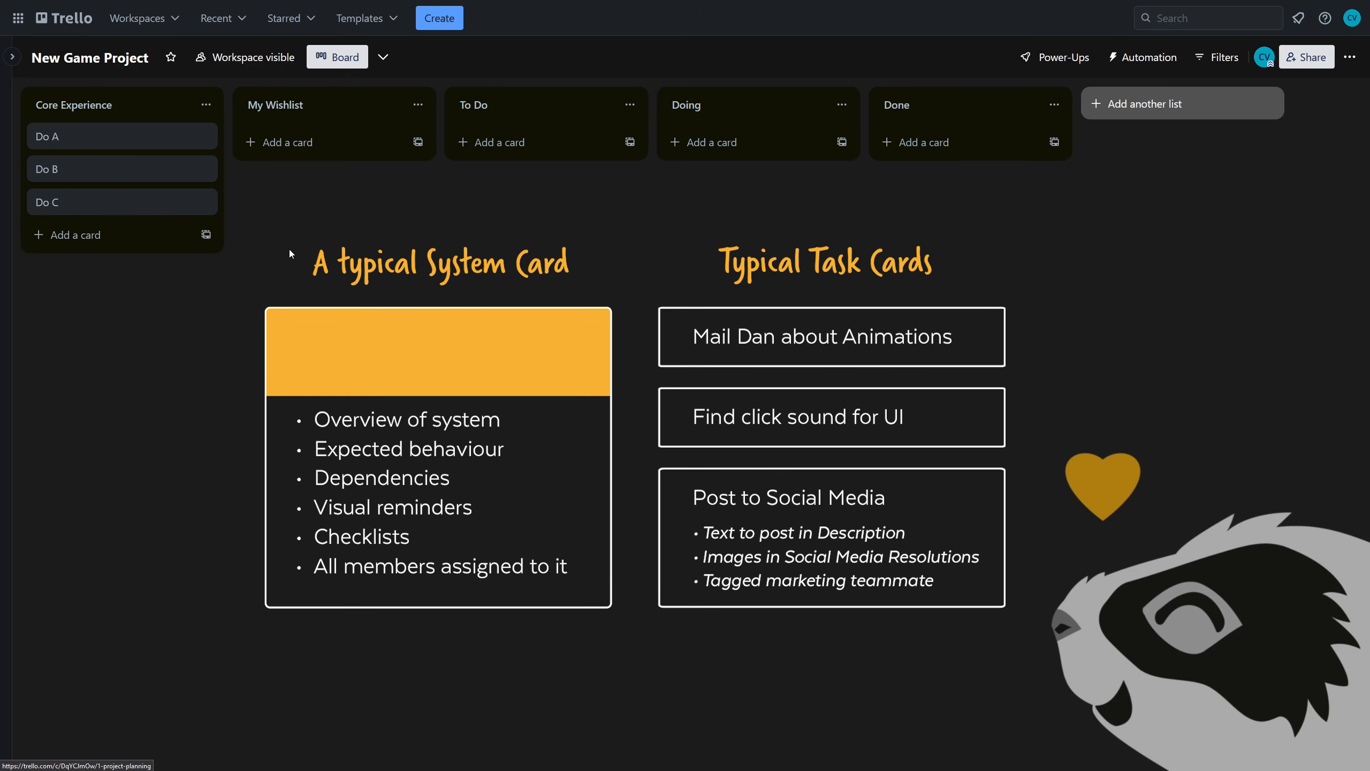
- Add the cards "Gameplay - Breakout" and "Translate [Play Game] into German" to the Core Experience list
left_click(83, 235)
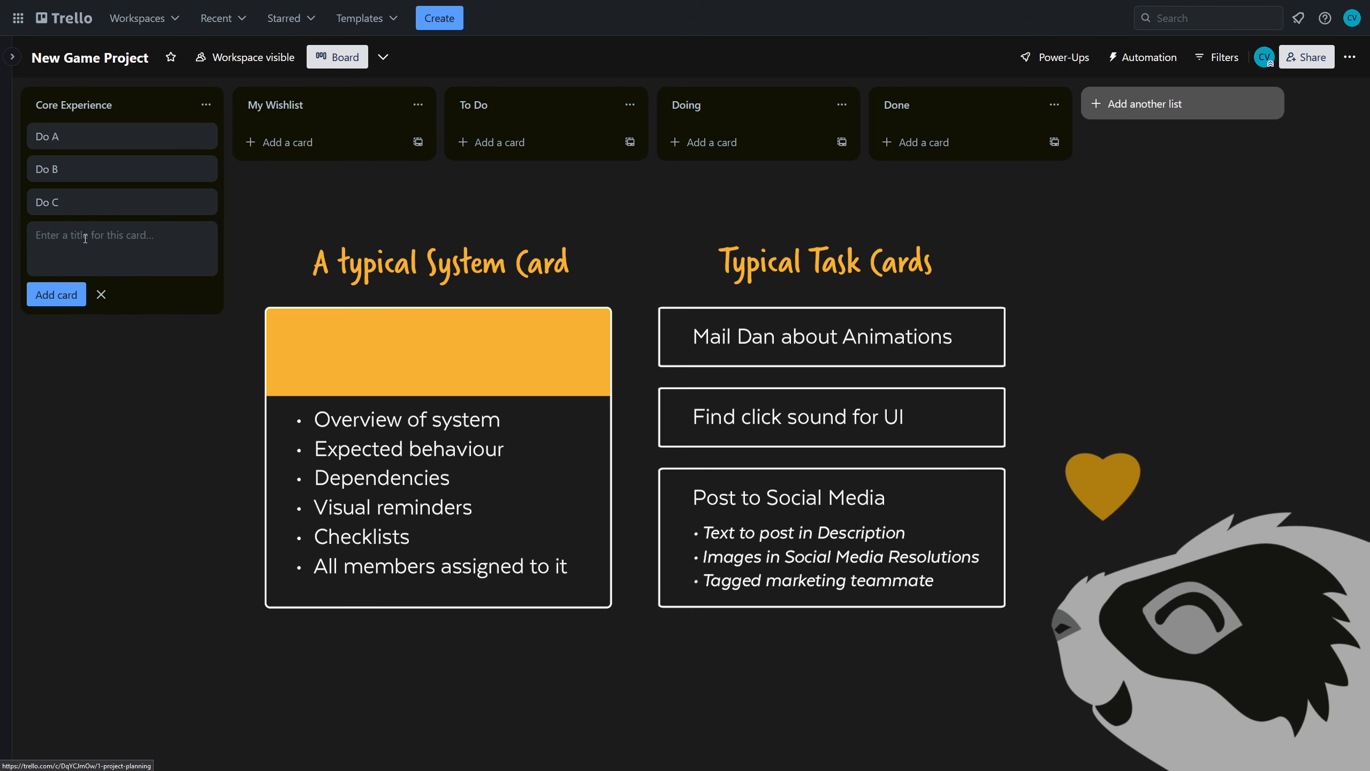
type("Gameplay")
type("Breakout")
key("Return")
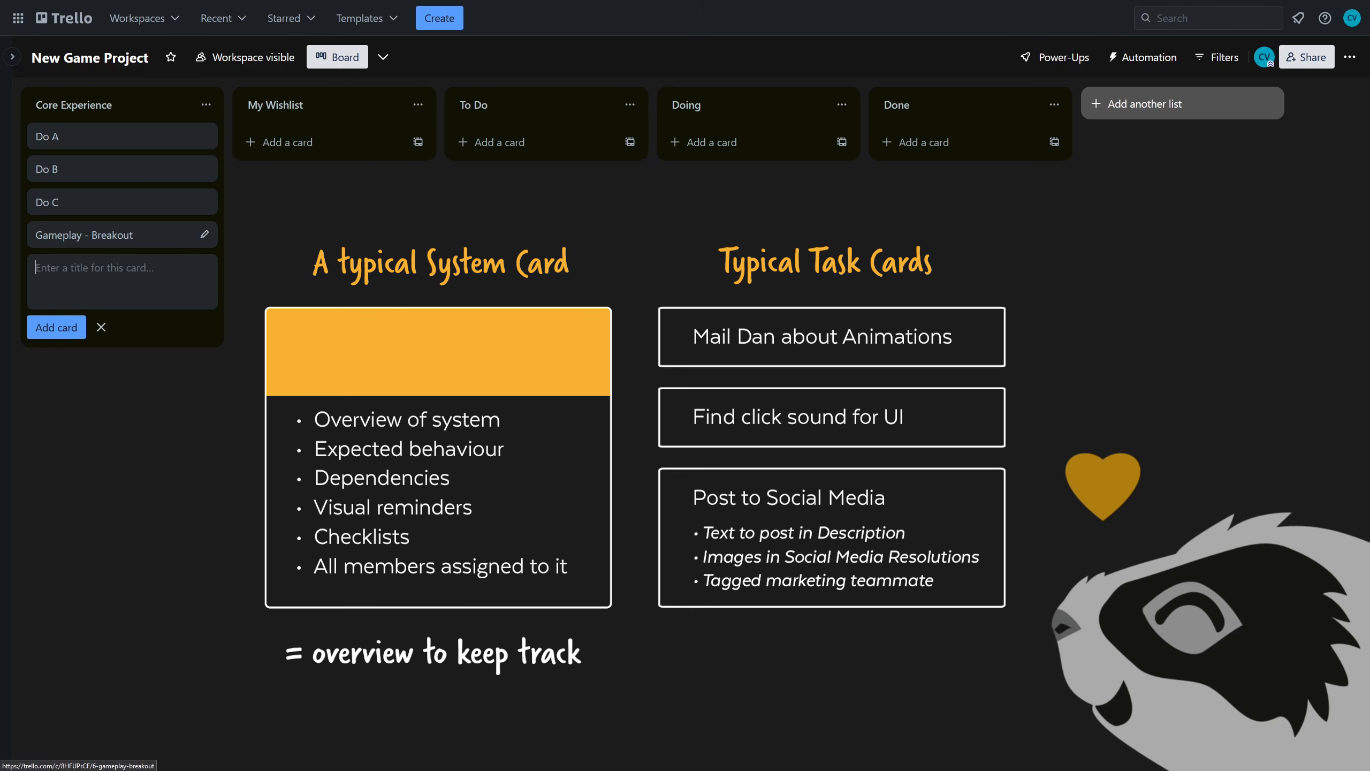
type("Translate [Play Game] into German")
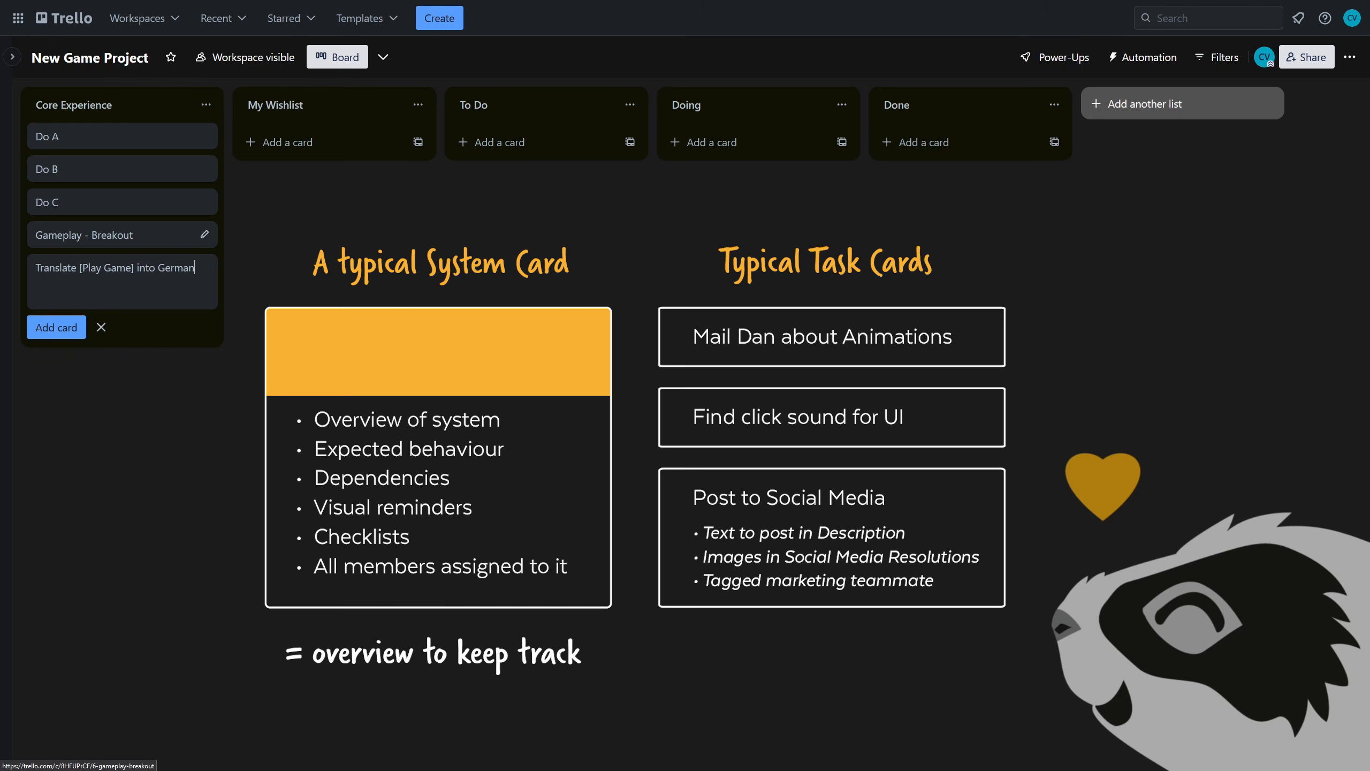
key("Return")
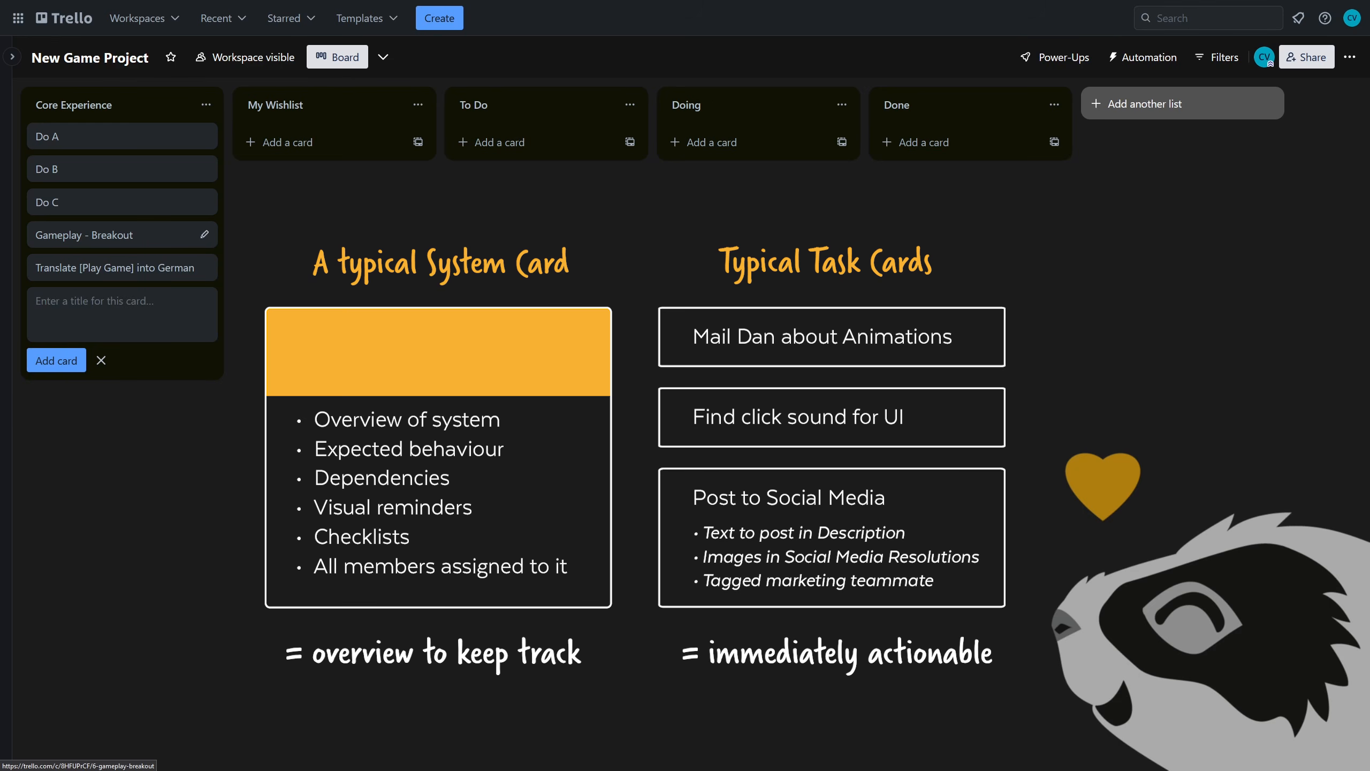
left_click(264, 261)
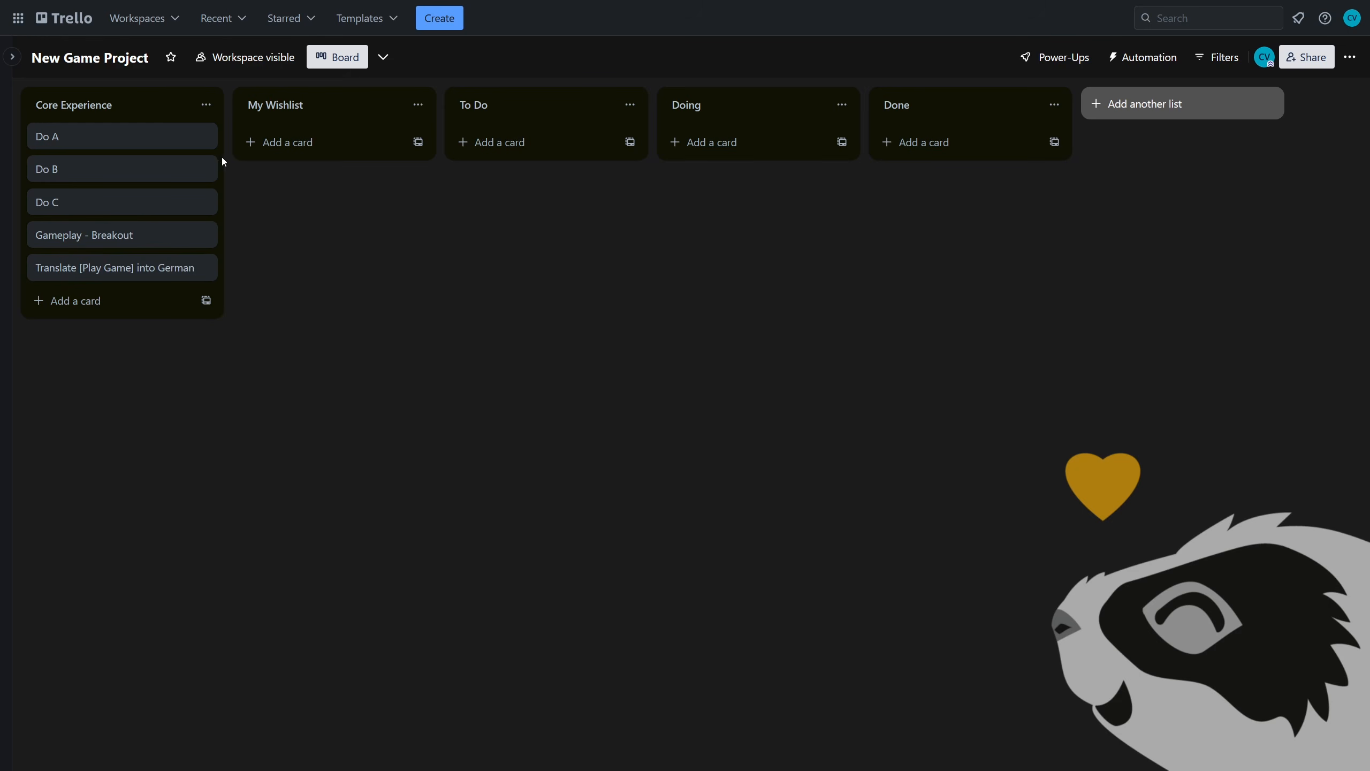
- Archive all the example cards in the Core Experience list
left_click(205, 140)
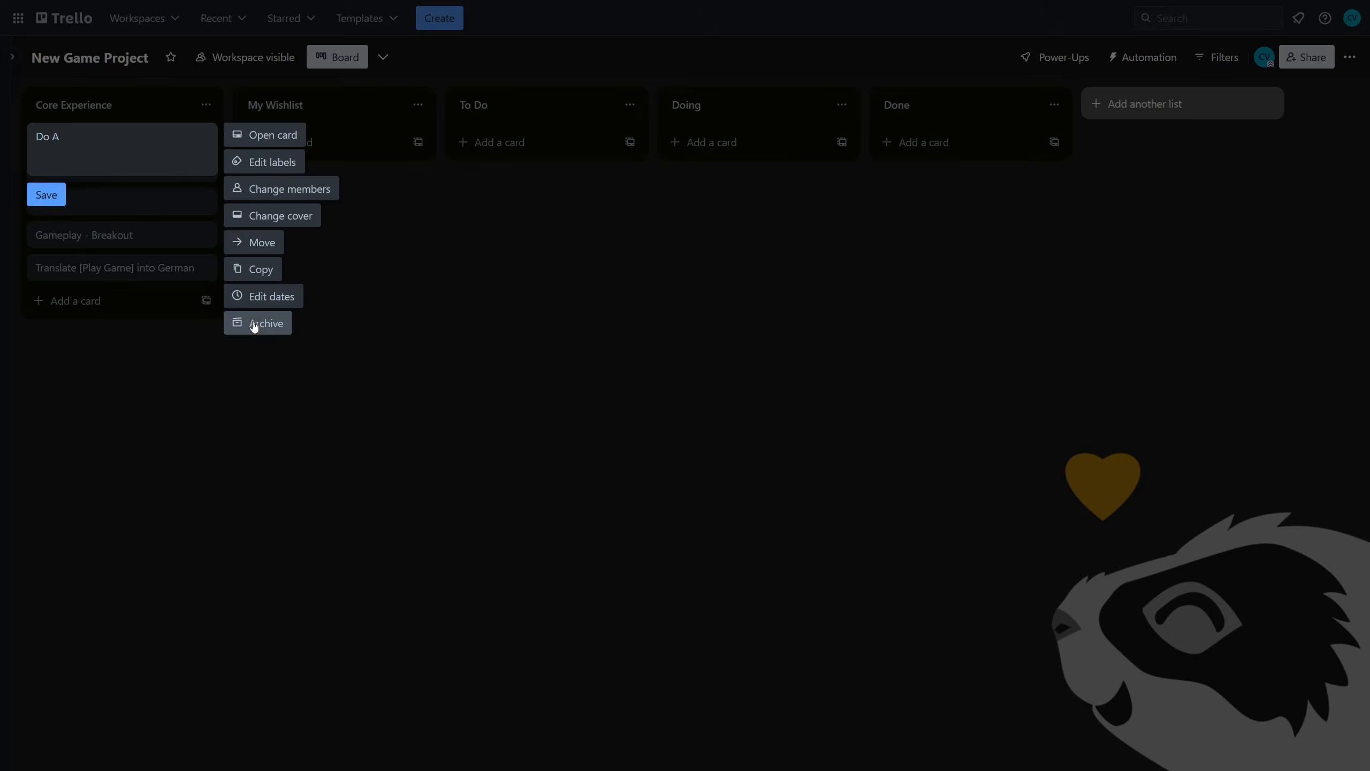
left_click(258, 322)
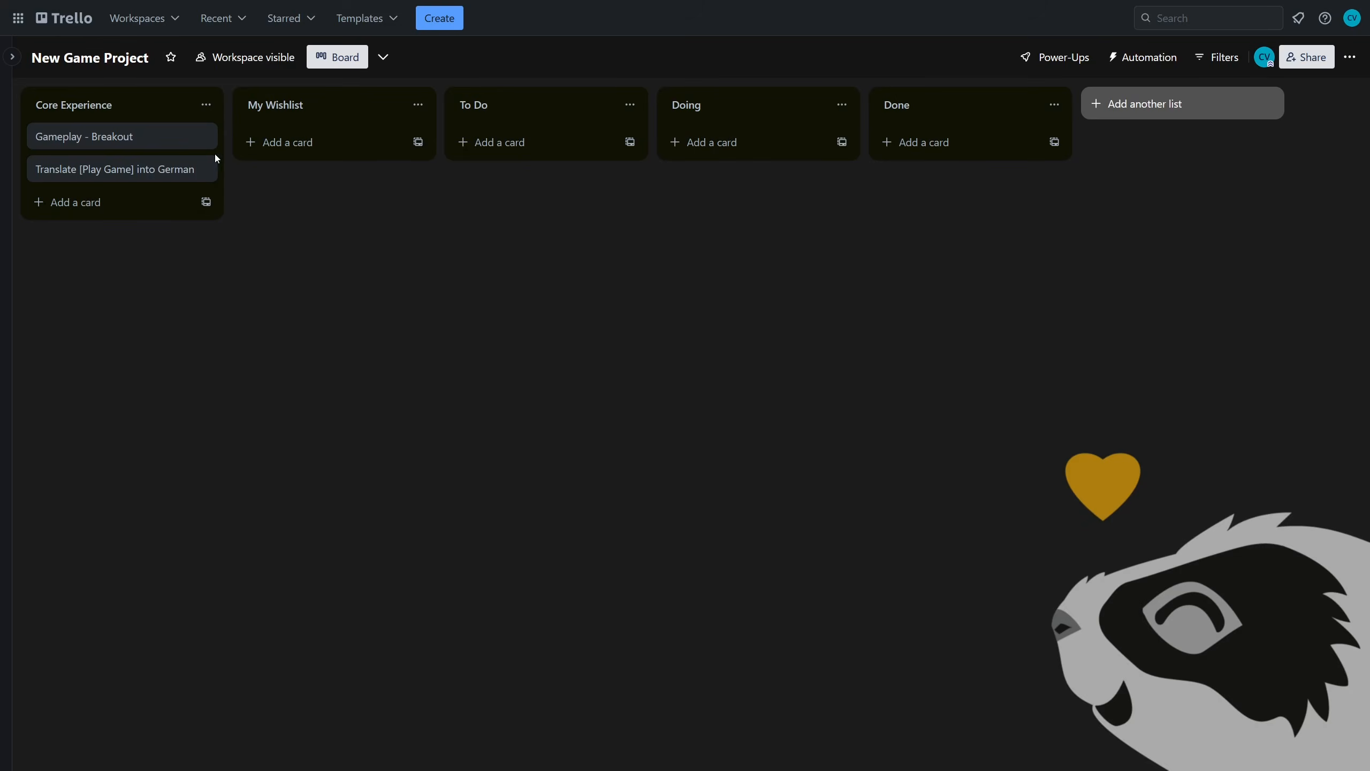
left_click(204, 136)
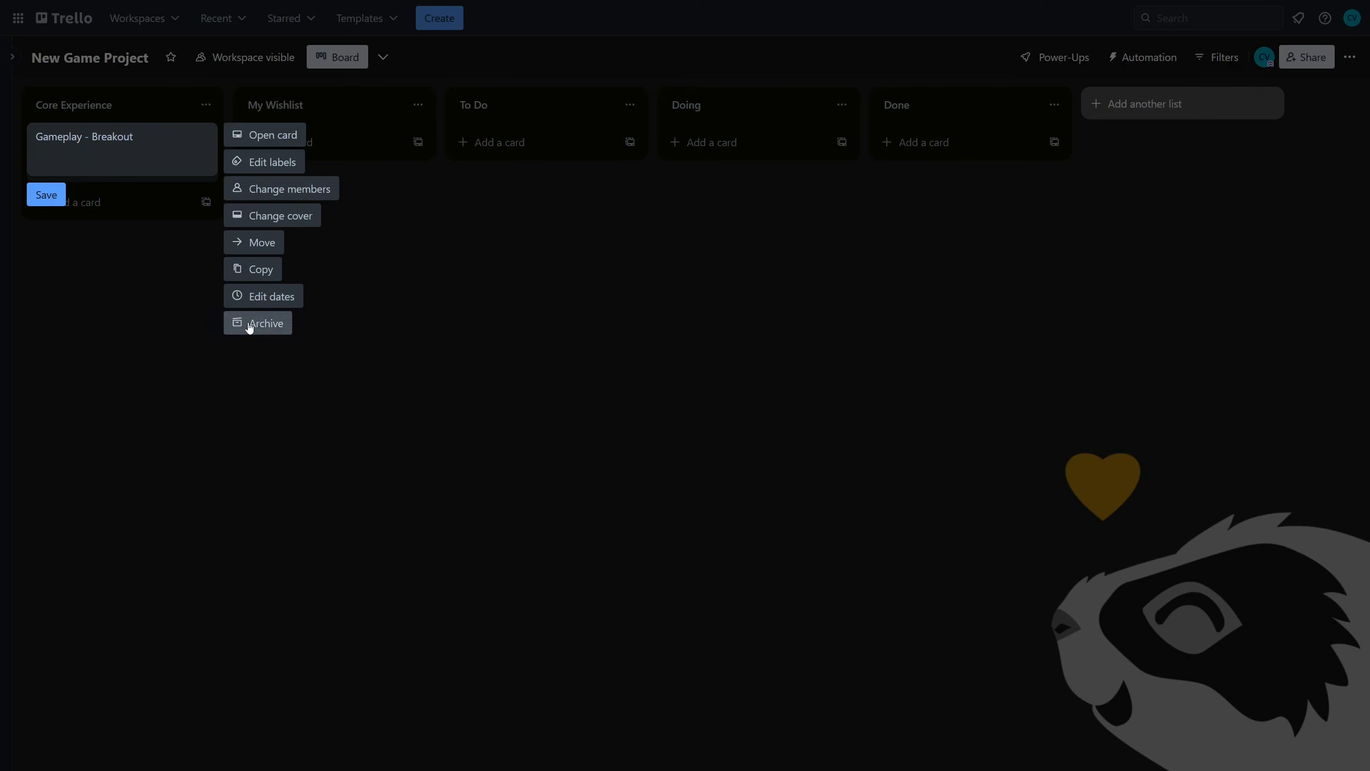
left_click(248, 322)
left_click(204, 136)
left_click(248, 322)
- Add a card titled Initial Design to the Core Experience list and close the card entry
left_click(102, 142)
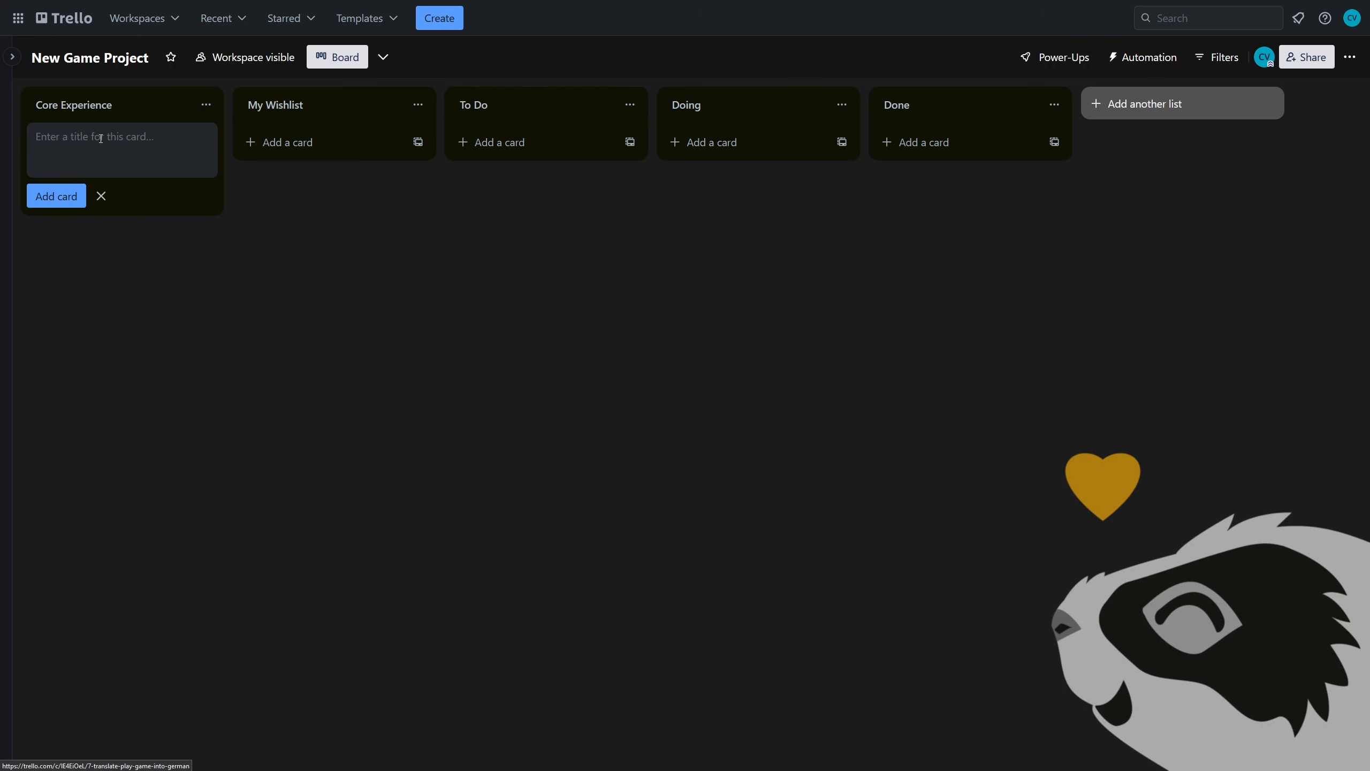
type("Initial Design")
key("Return")
left_click(133, 264)
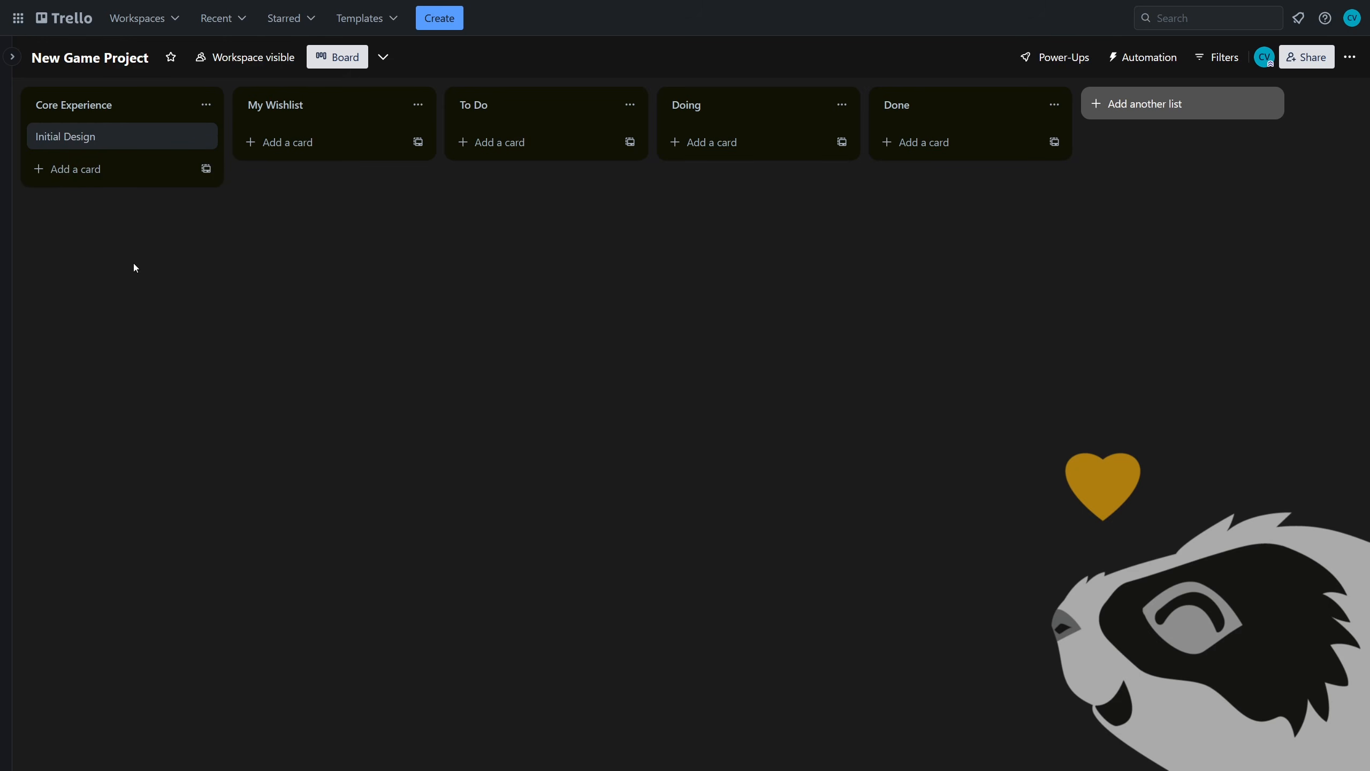
- Open the Initial Design card and switch its watch notifications on and off again
left_click(134, 139)
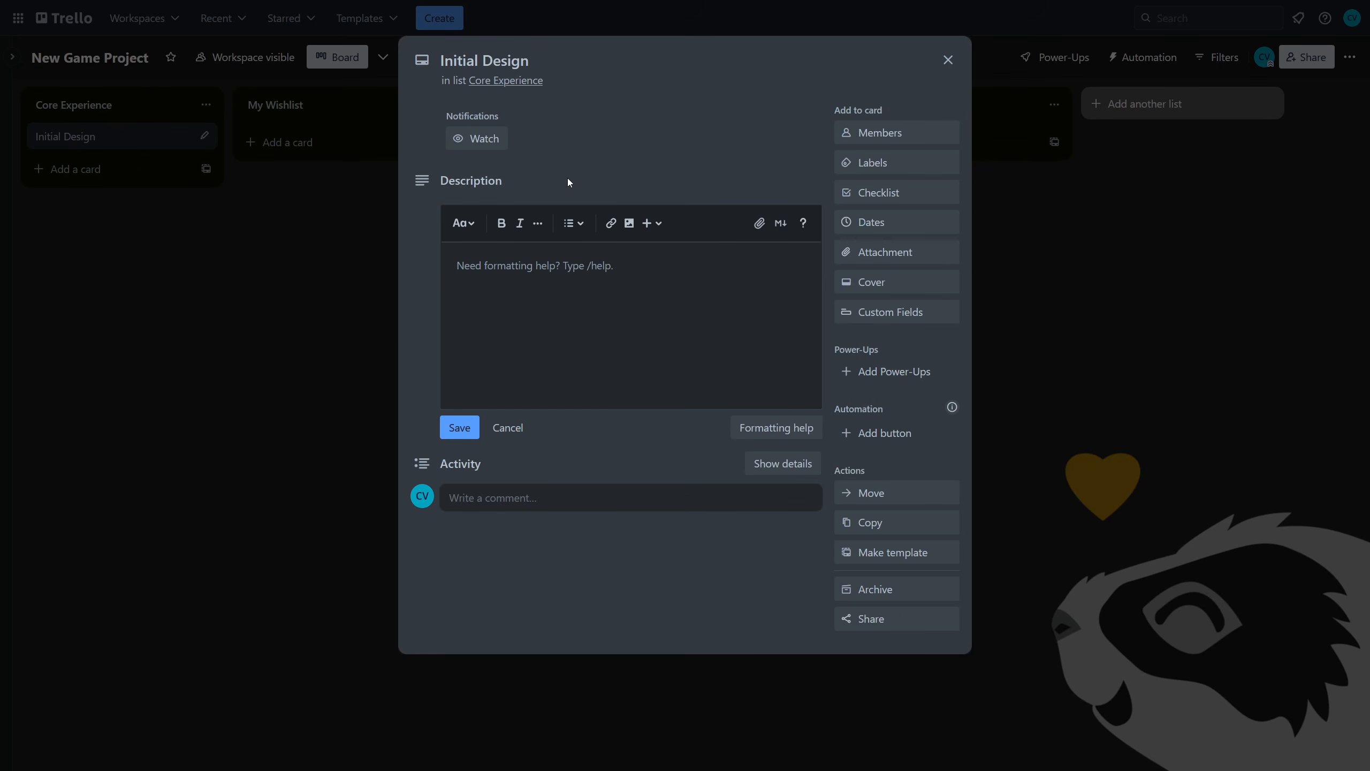
left_click(463, 60)
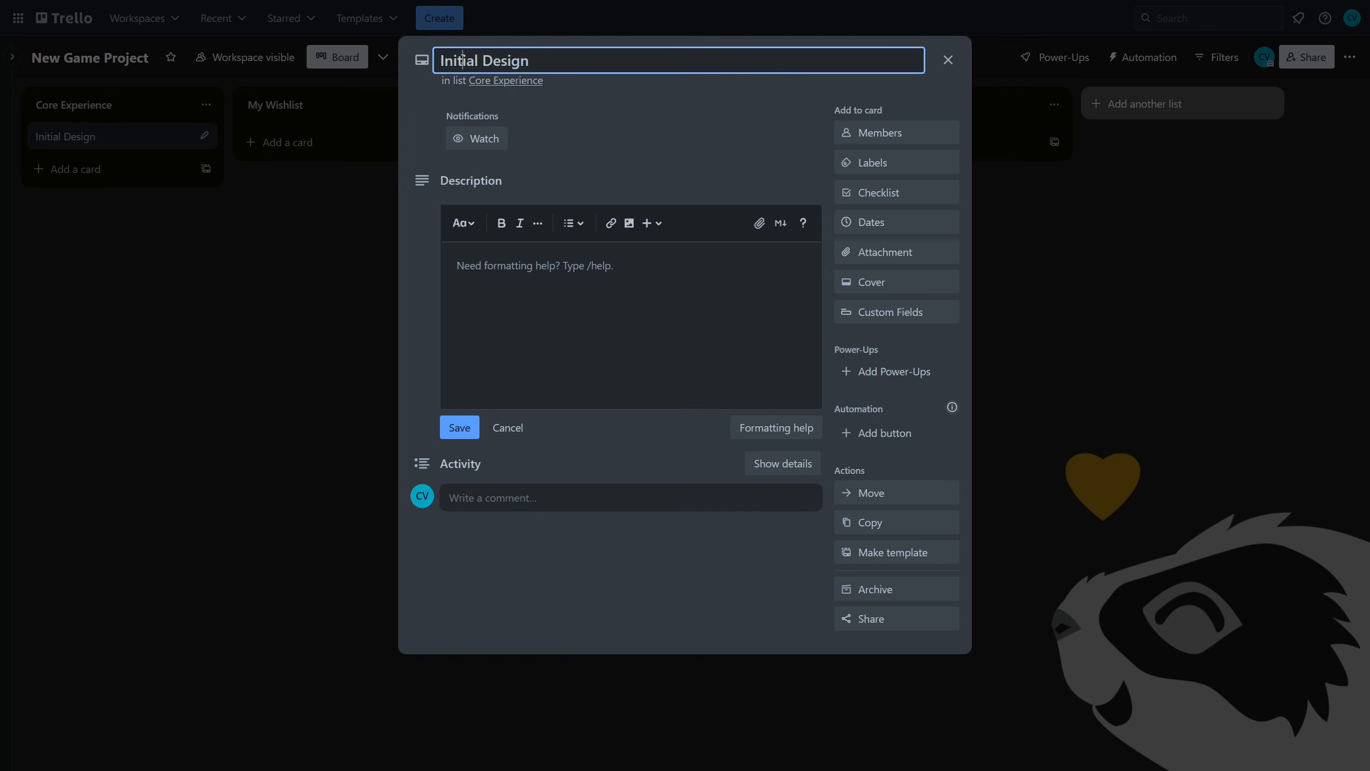
left_click(562, 172)
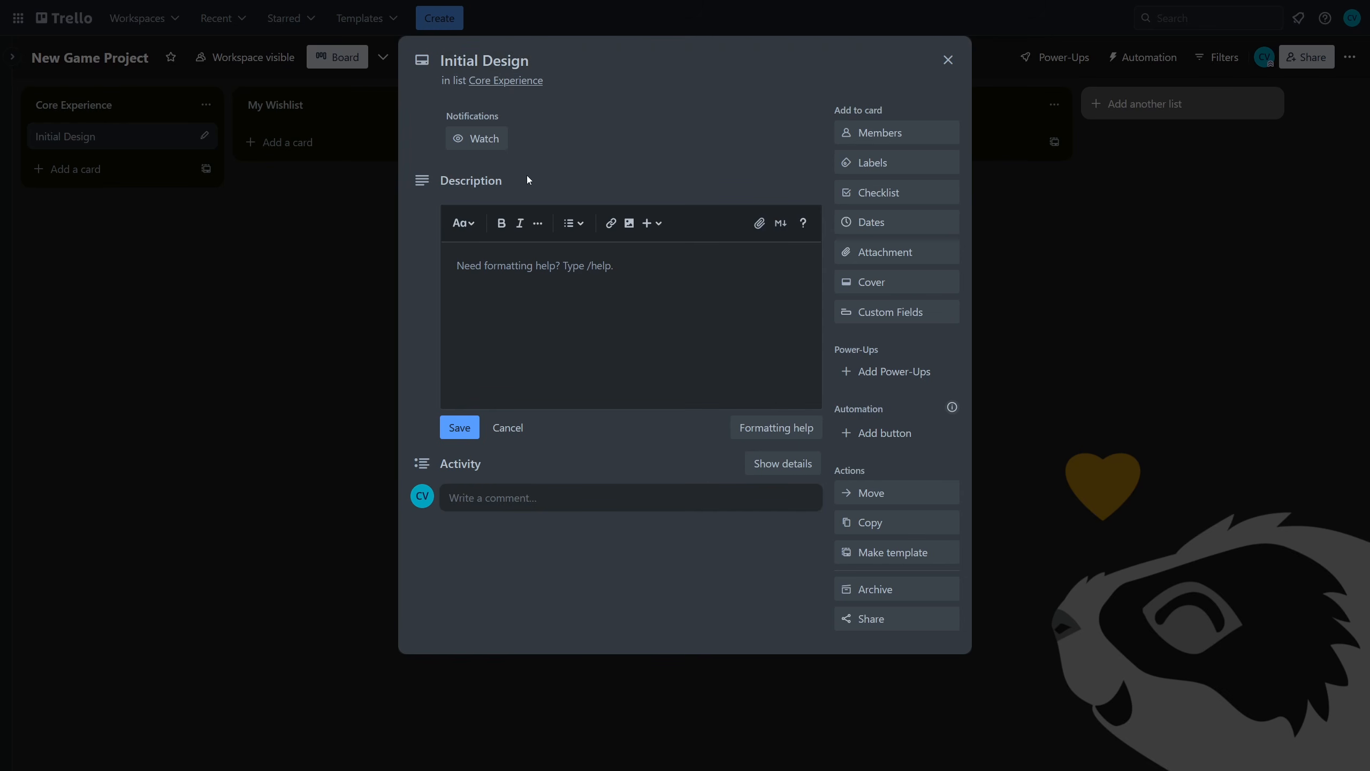
left_click(482, 140)
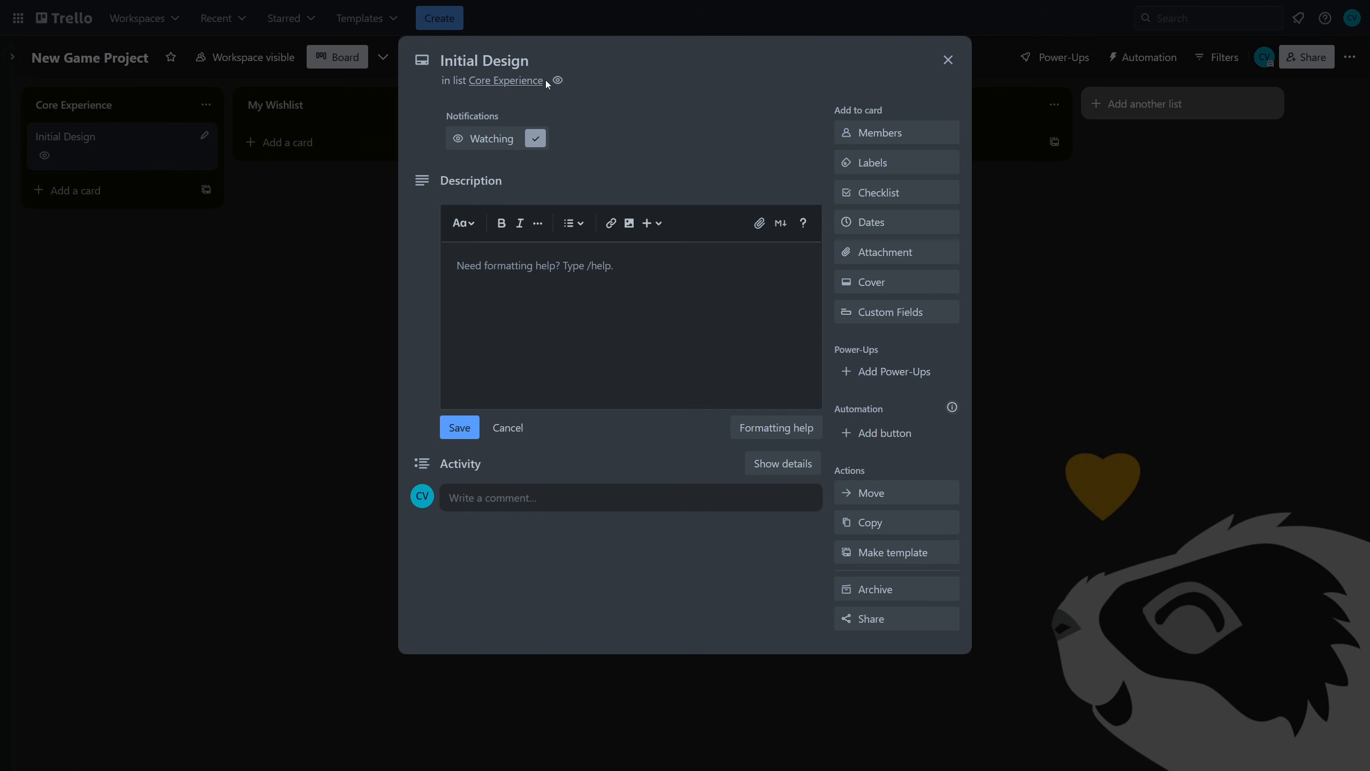
left_click(474, 145)
- Begin the Initial Design card's description with the heading "Headline"
left_click(501, 280)
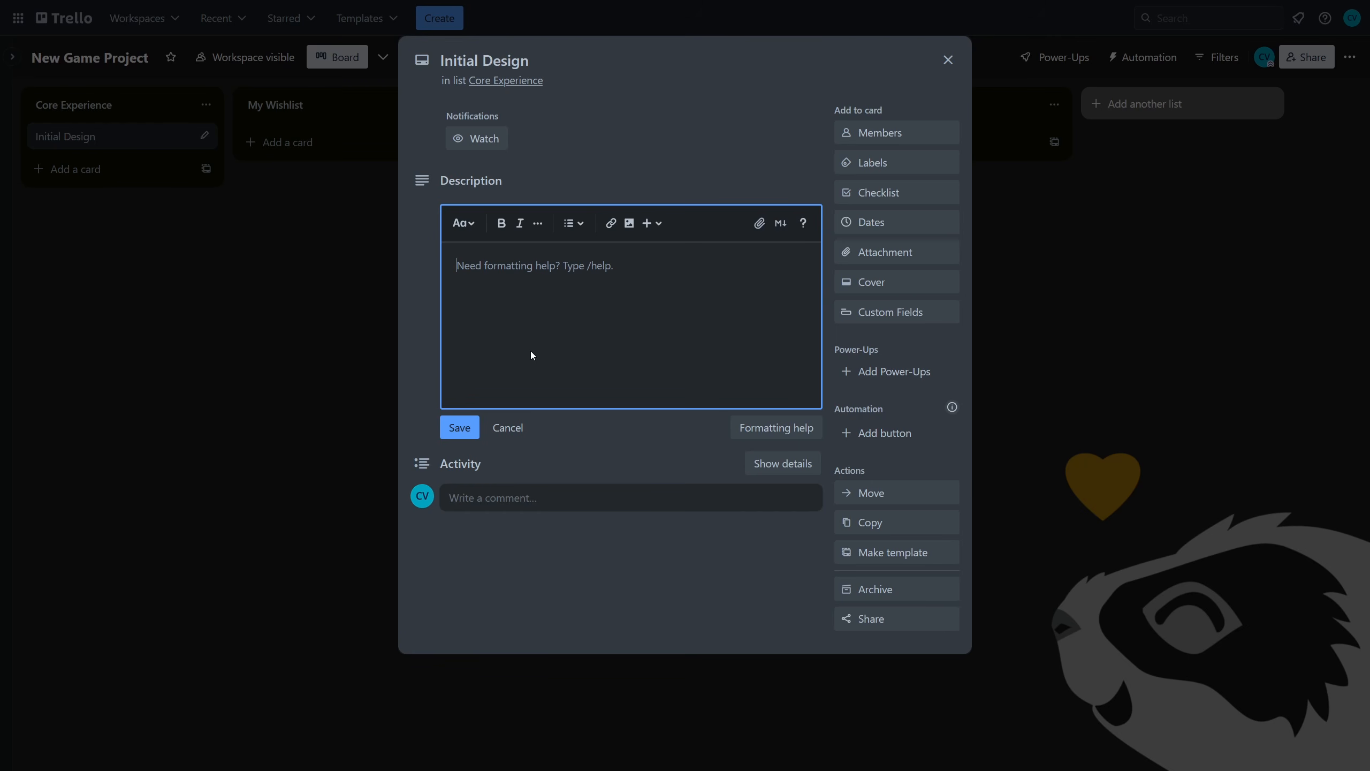
type("# H")
type("eadline")
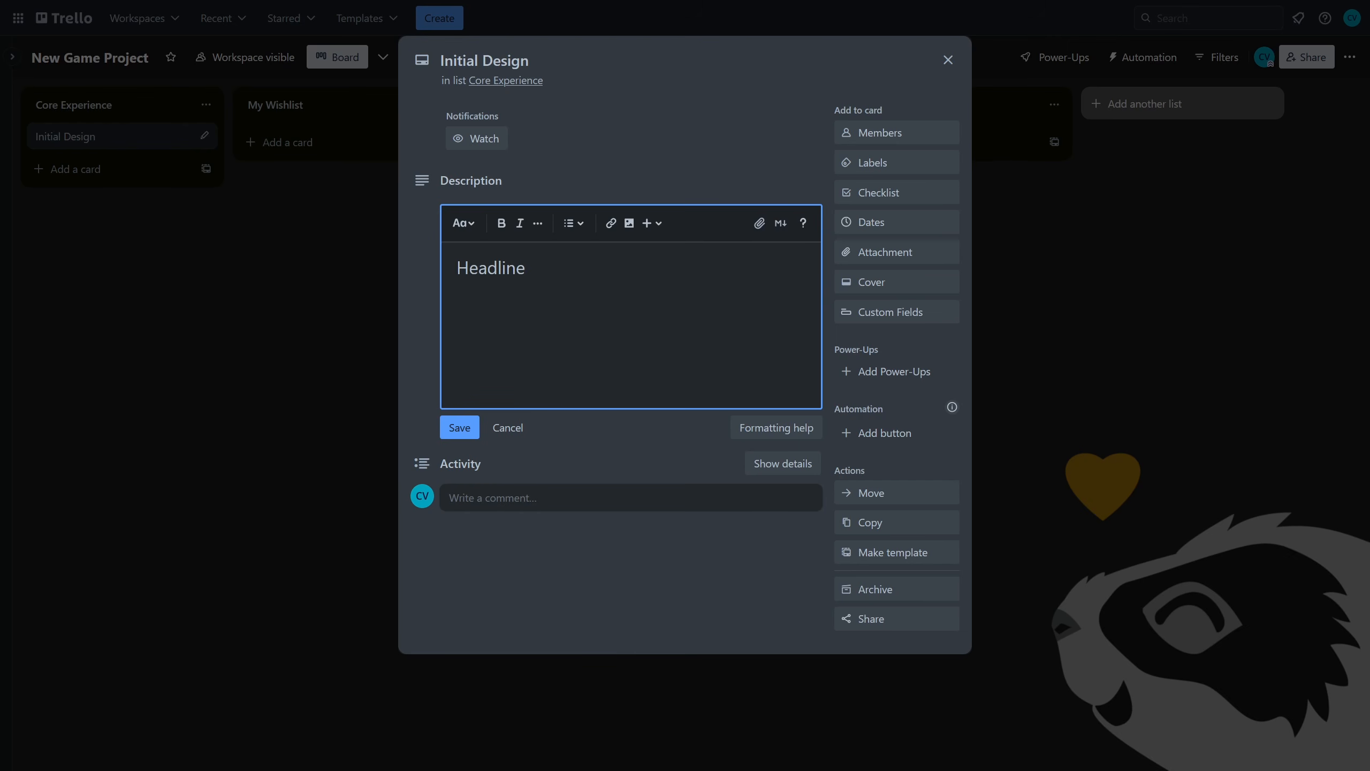
key("Return")
- Add the line "This is desciptive Text." to the description, followed by a numbered list with the items This, is, a, list
type("This is desciptive Text. 1. This")
key("Return")
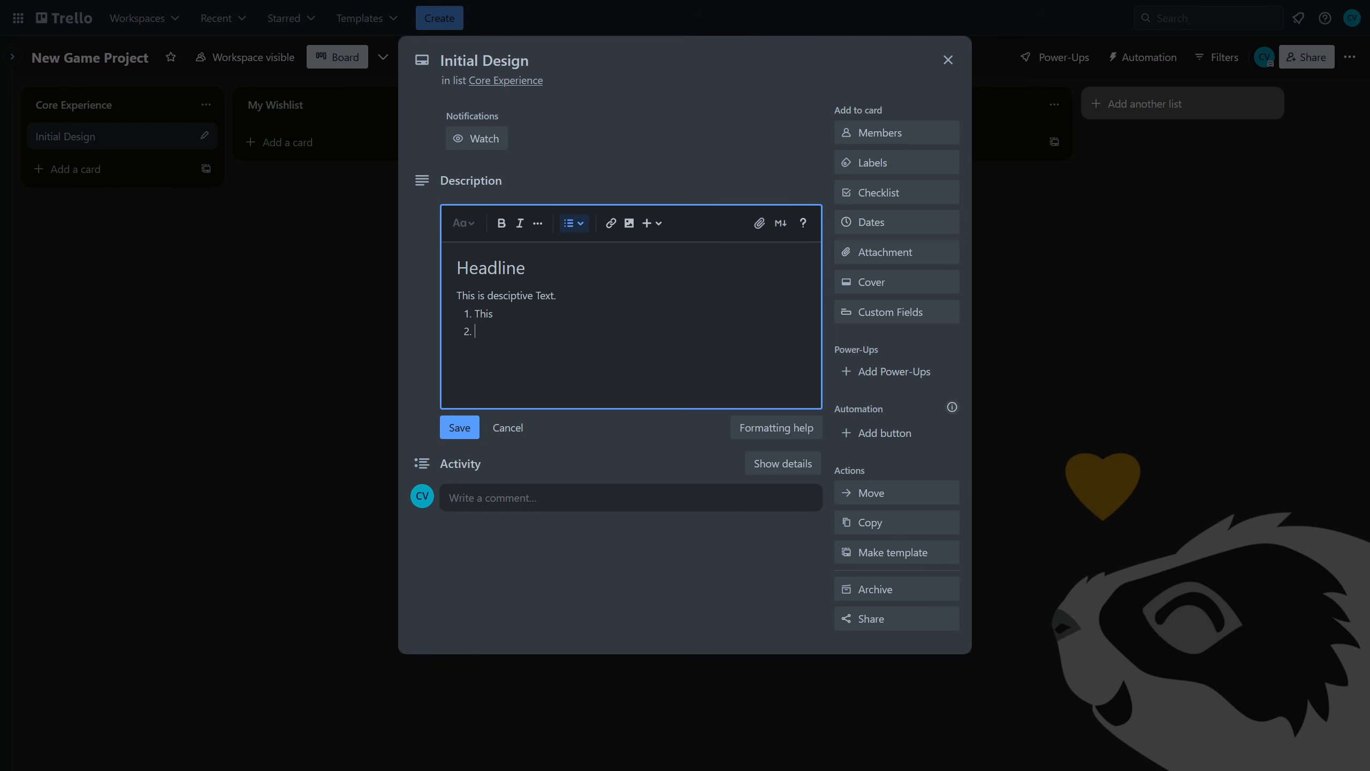
type("is")
key("Return")
type("a")
key("Return")
type("list")
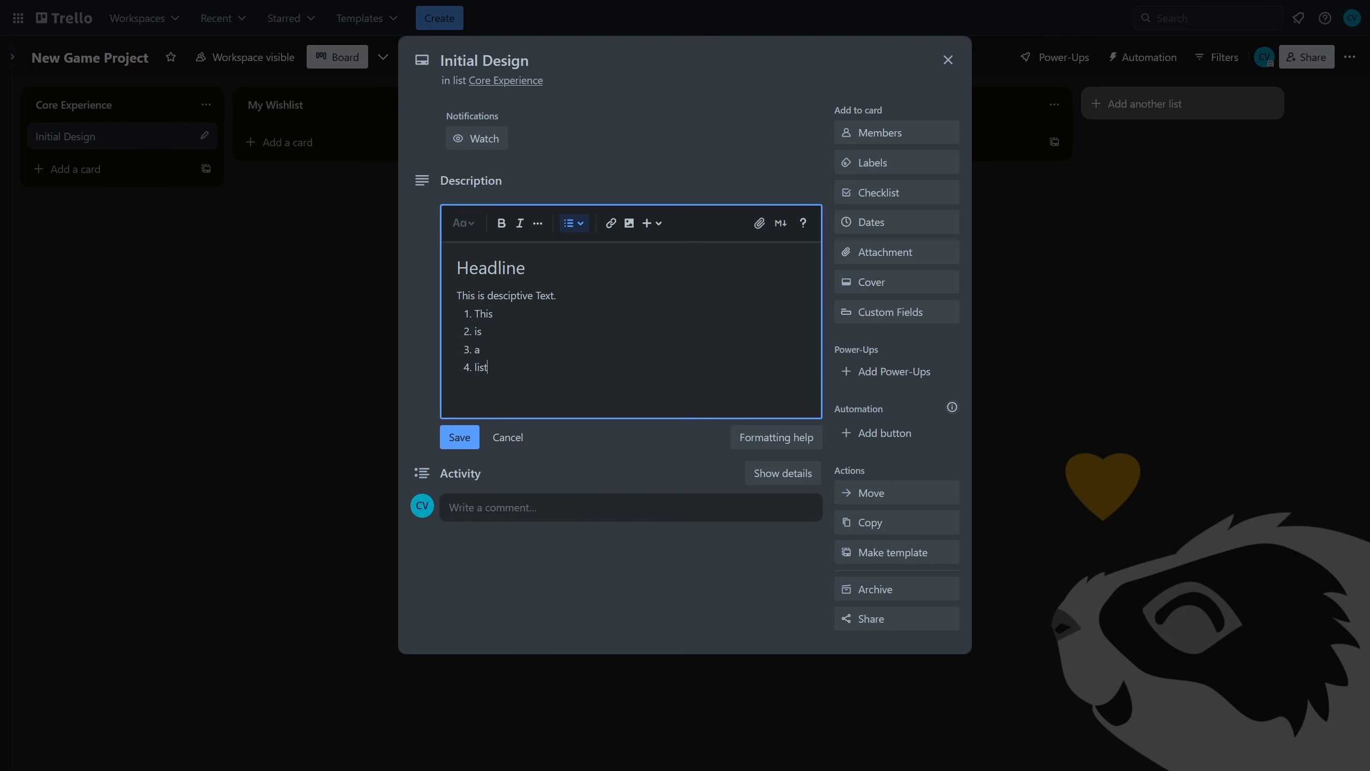
- Add a bulleted list with the items And, unsorted, too below the numbered list and save the description
key("Return")
type("- And")
key("Return")
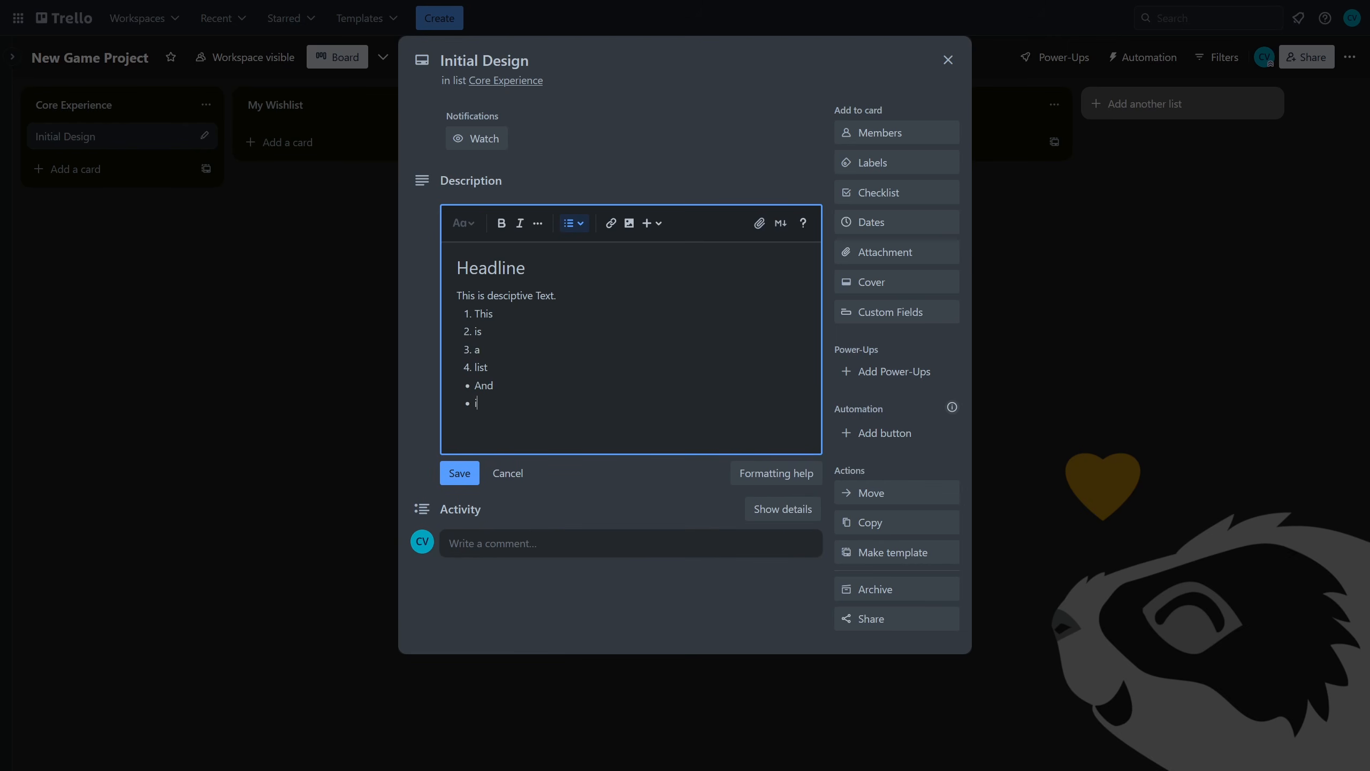
type("unsorted")
key("Return")
type("too")
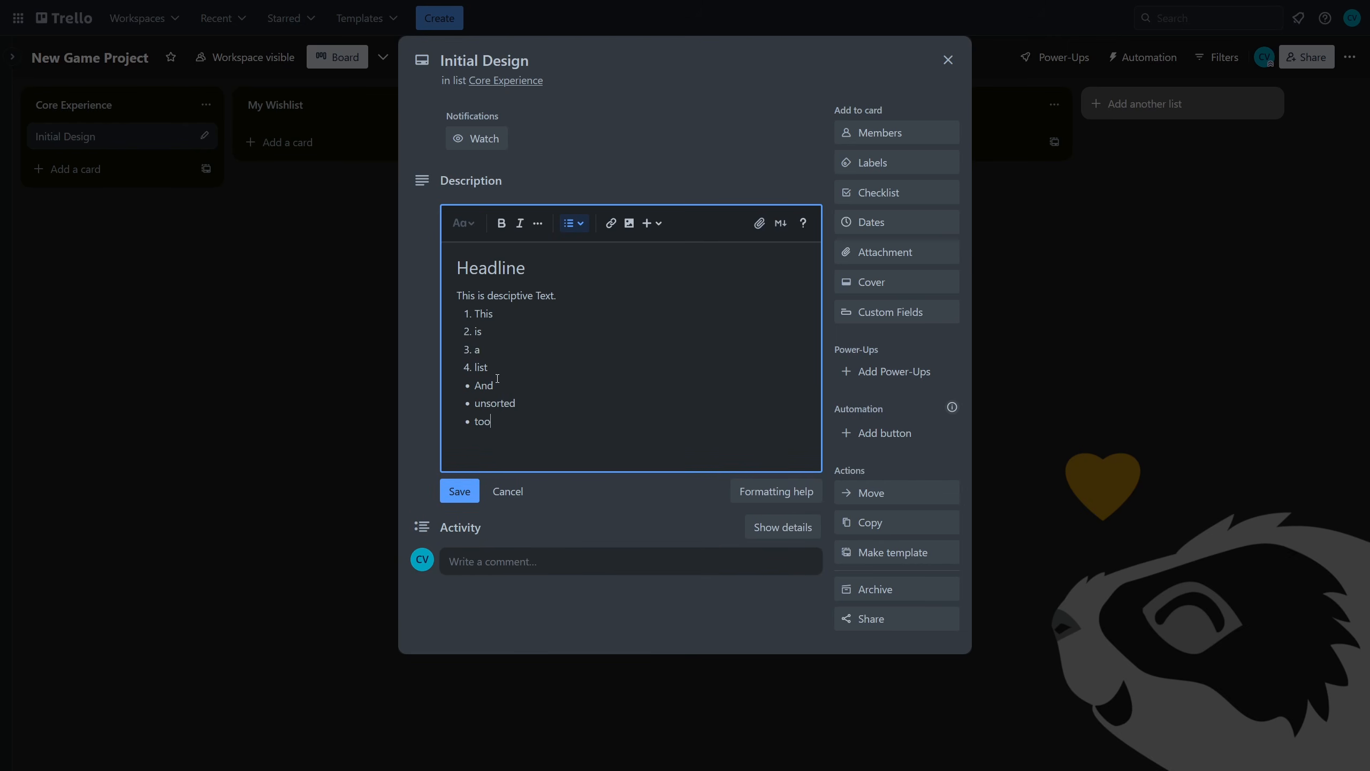
left_click(418, 440)
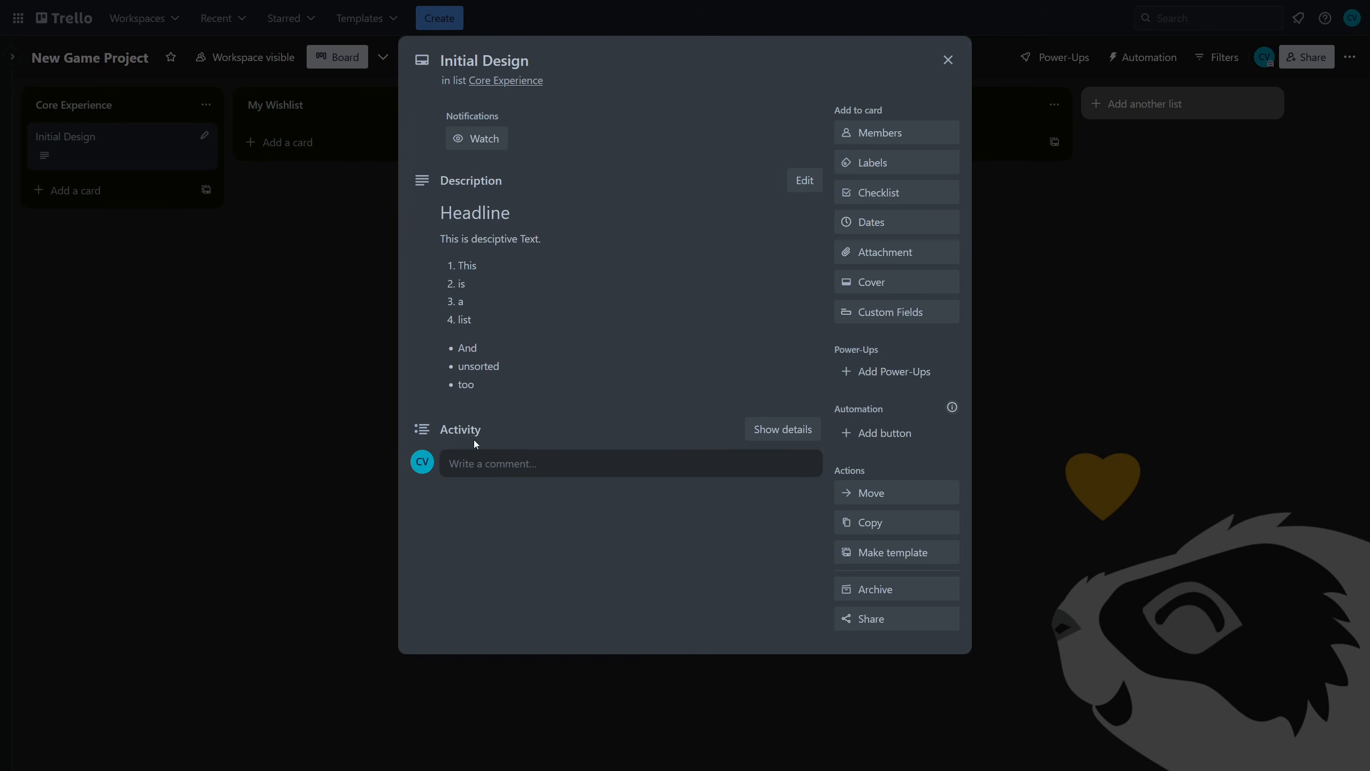
- Add a checklist titled Checklist to the card with the items Task A and Task B, and close the item entry
left_click(881, 197)
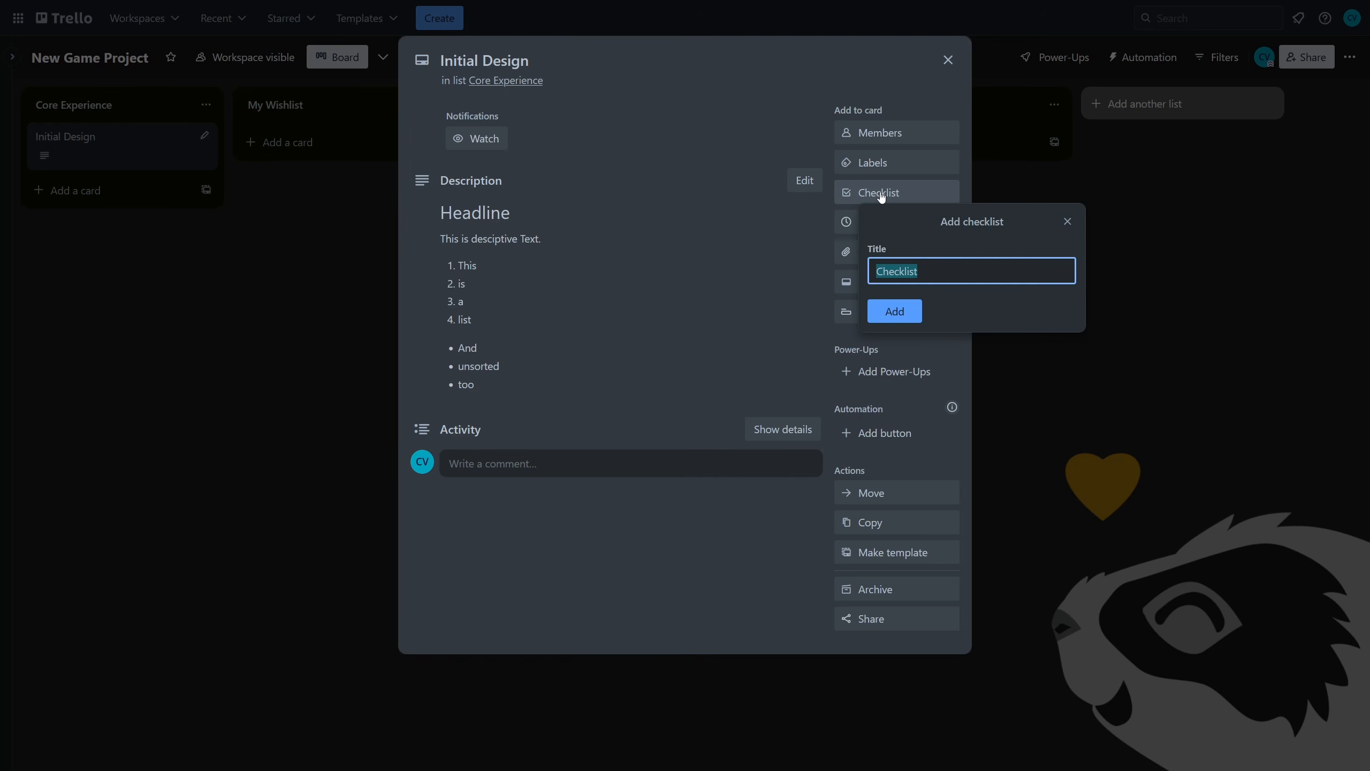
left_click(897, 313)
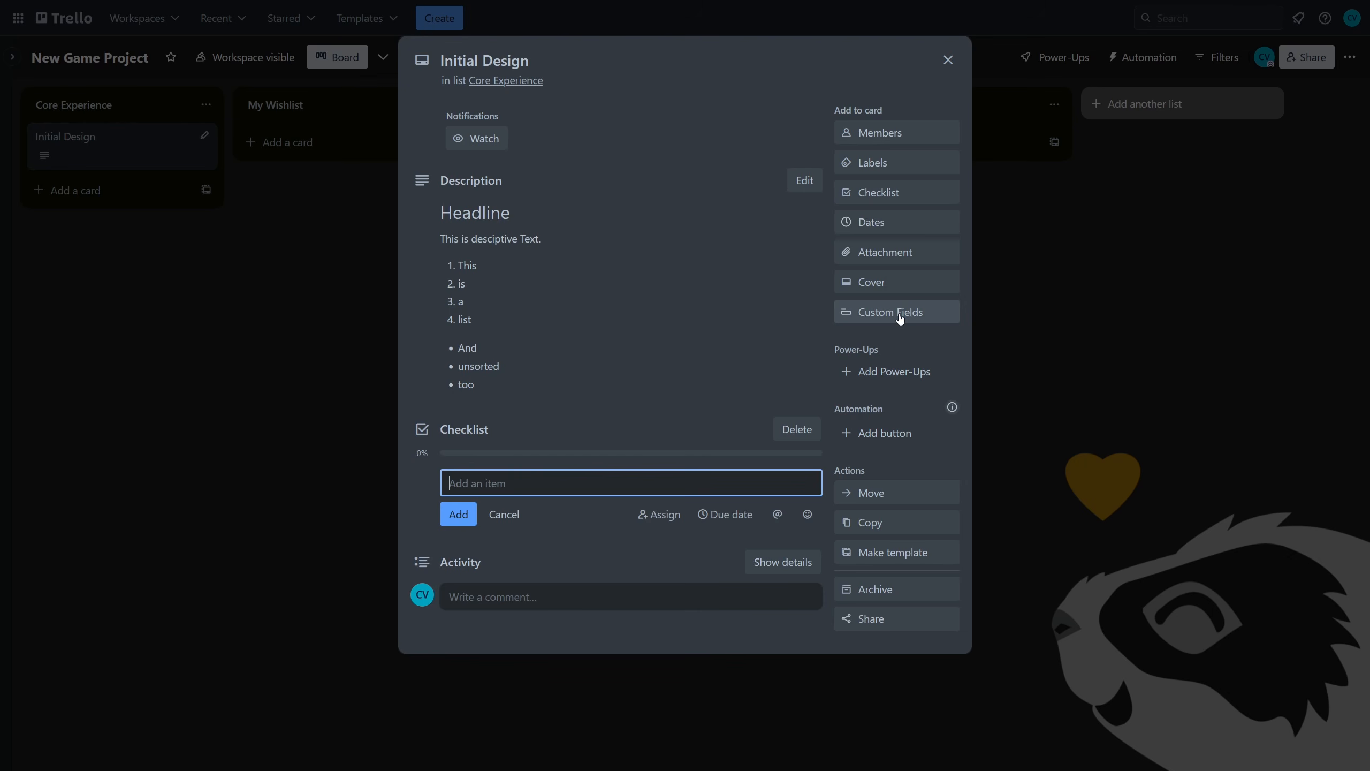
type("Task A")
key("Return")
type("Te")
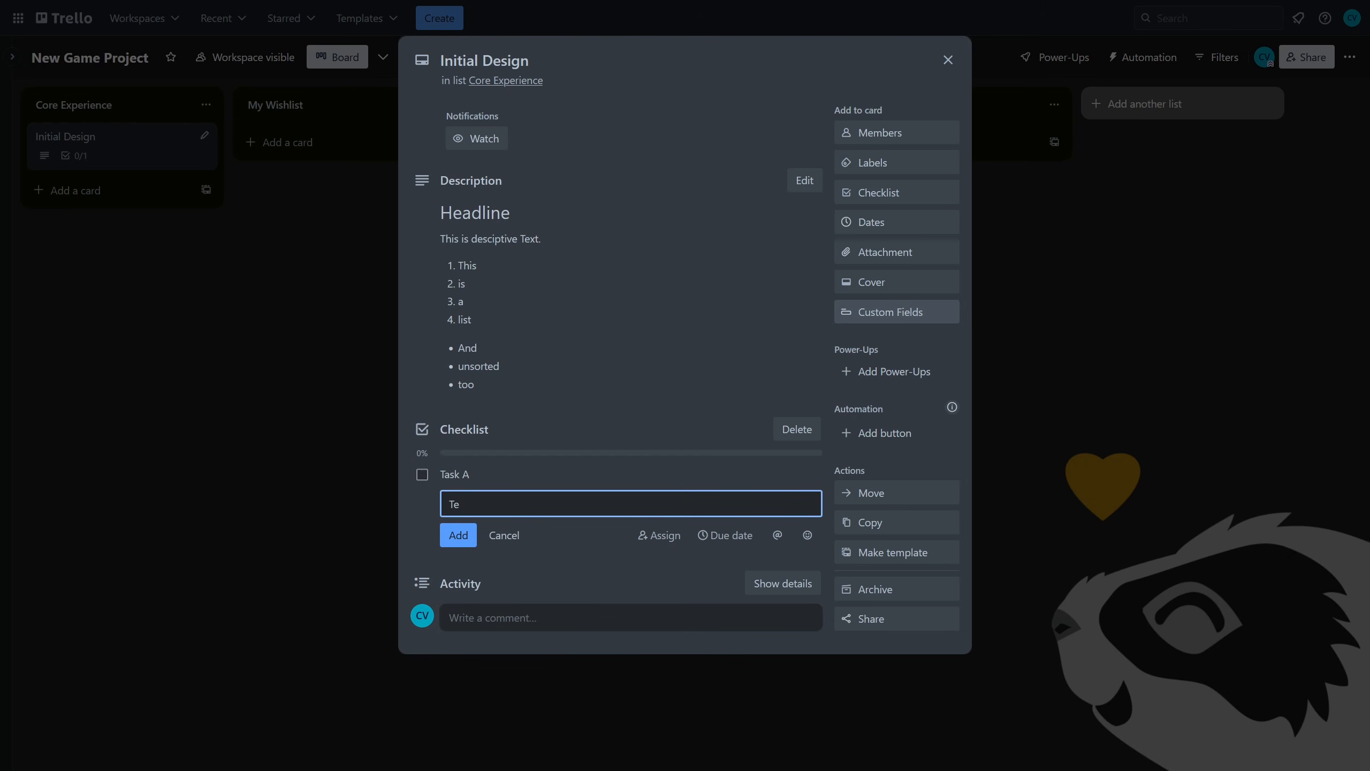
type("sk B")
key("Return")
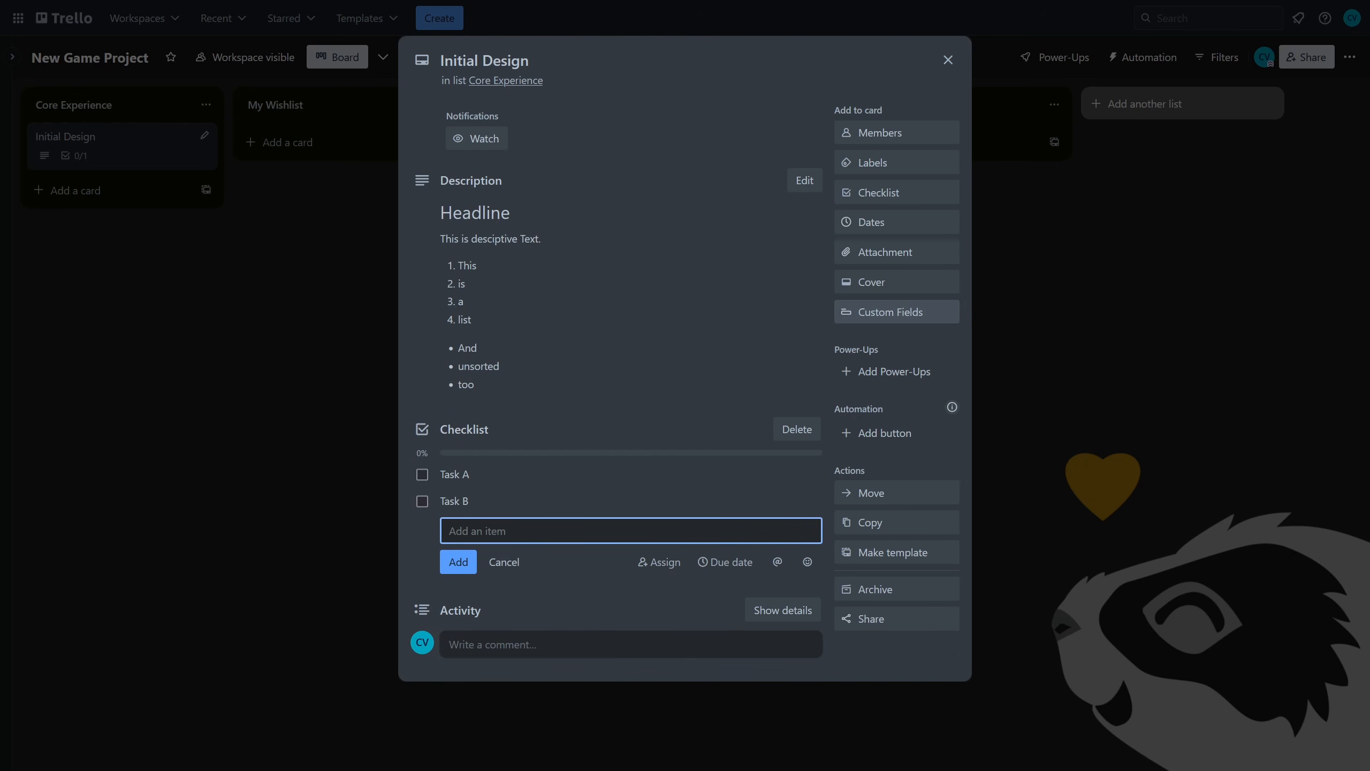
left_click(578, 414)
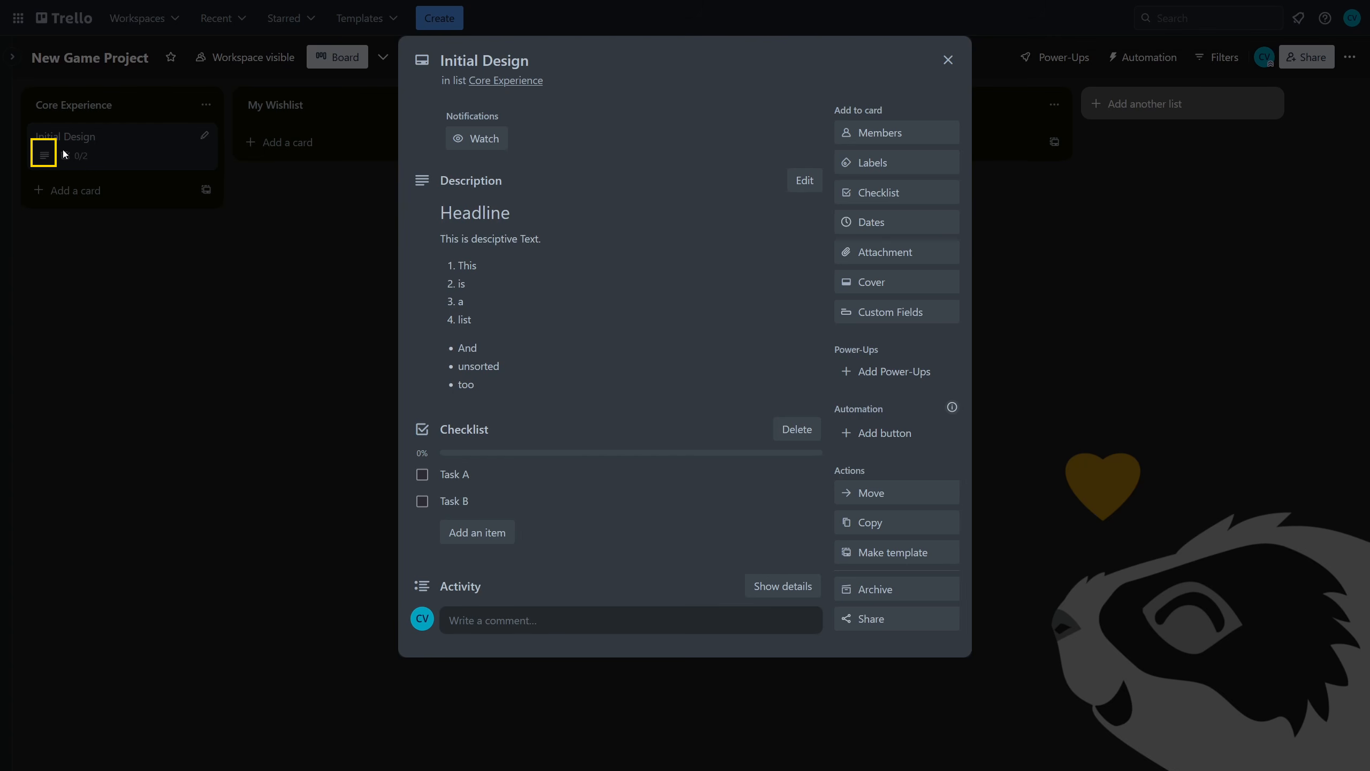
- Tick Task A and Task B in the checklist, and untick both again
left_click(422, 475)
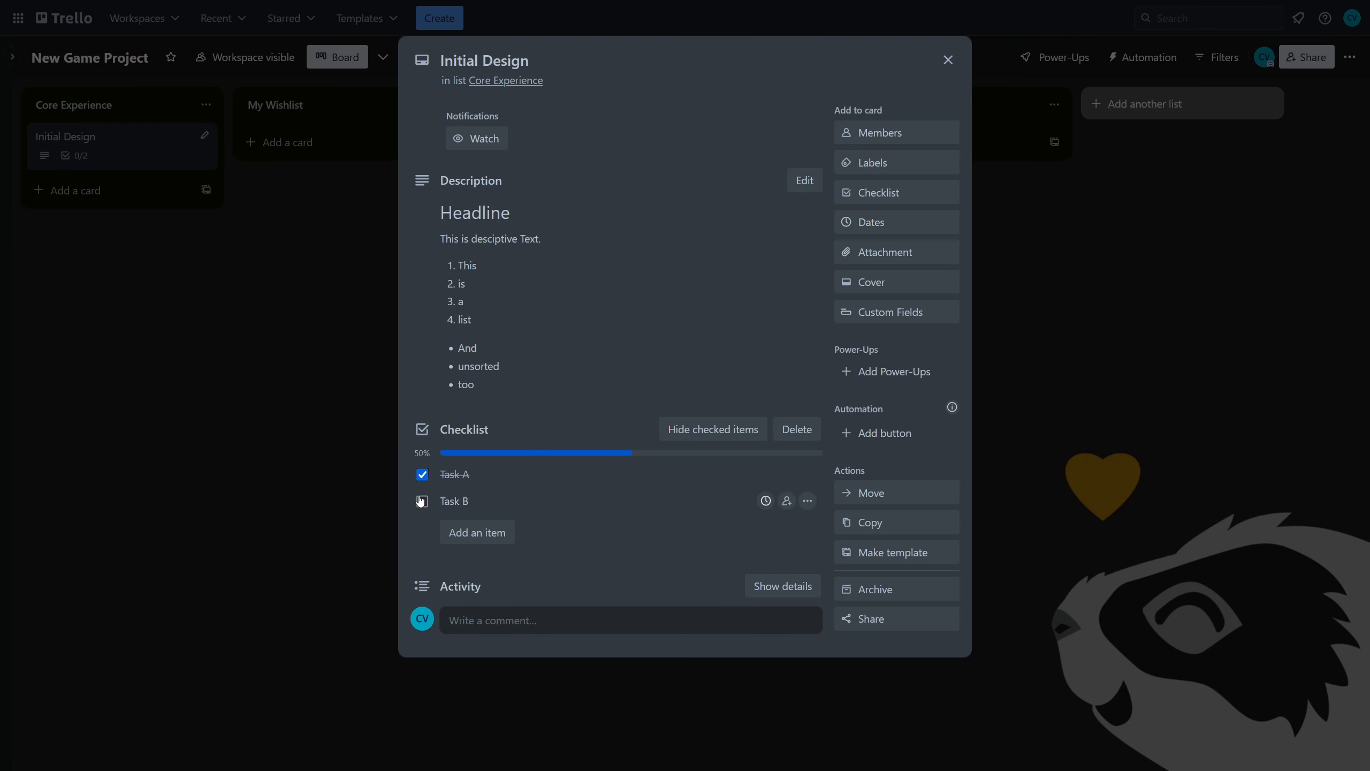
left_click(422, 501)
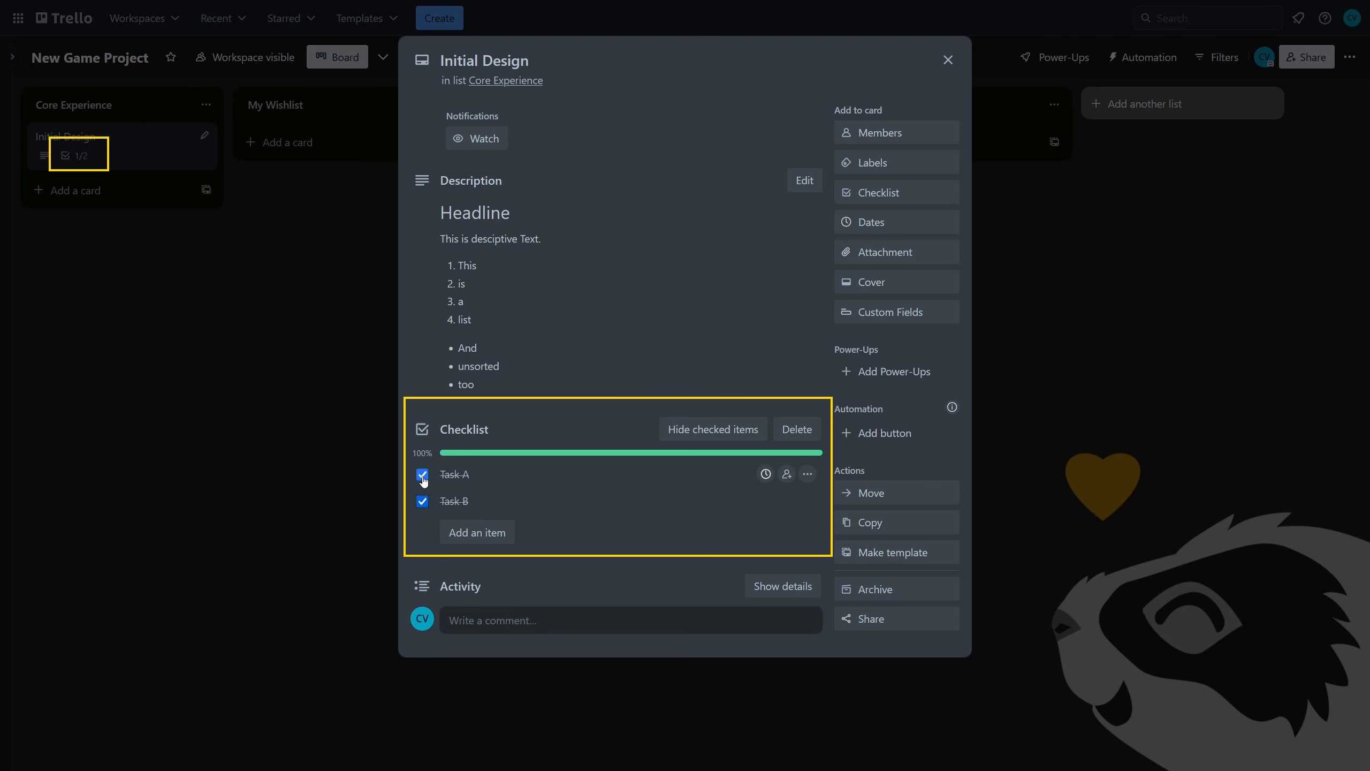
left_click(423, 478)
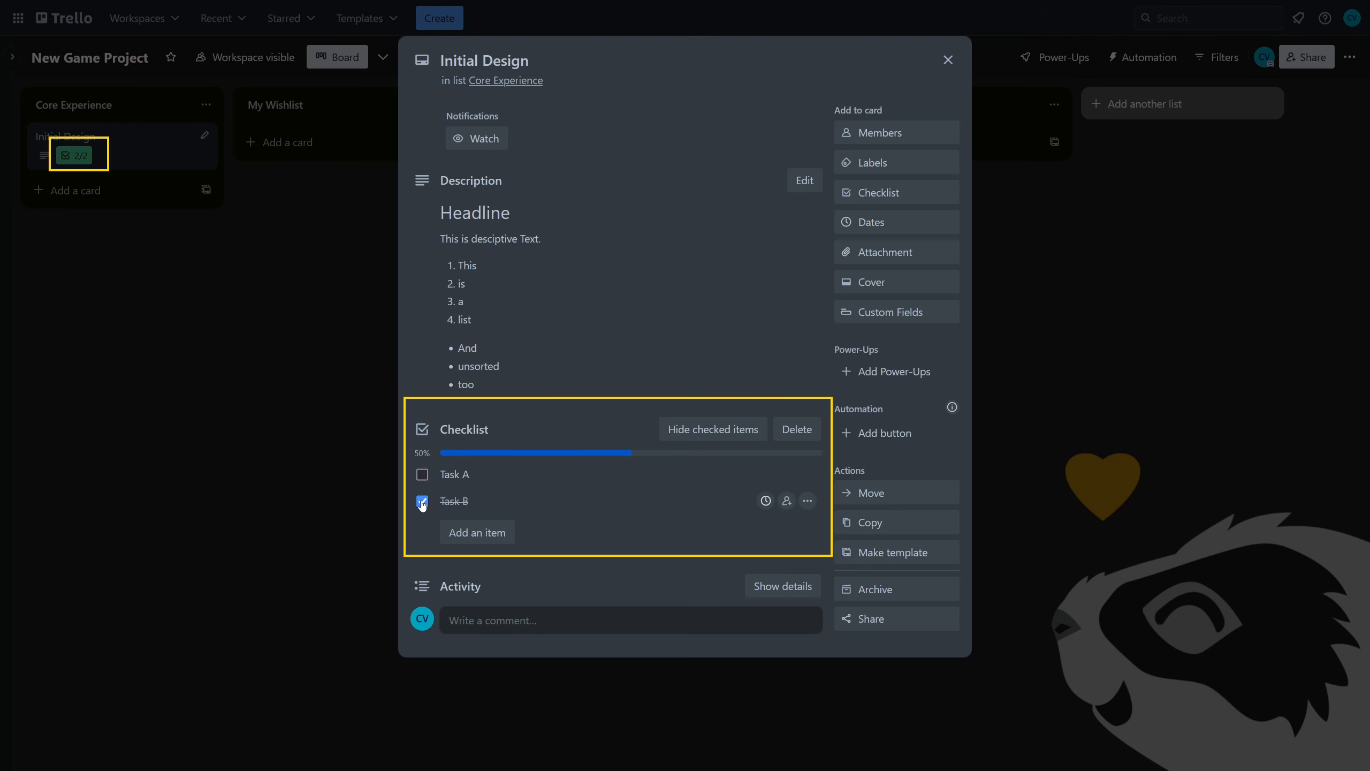
left_click(422, 502)
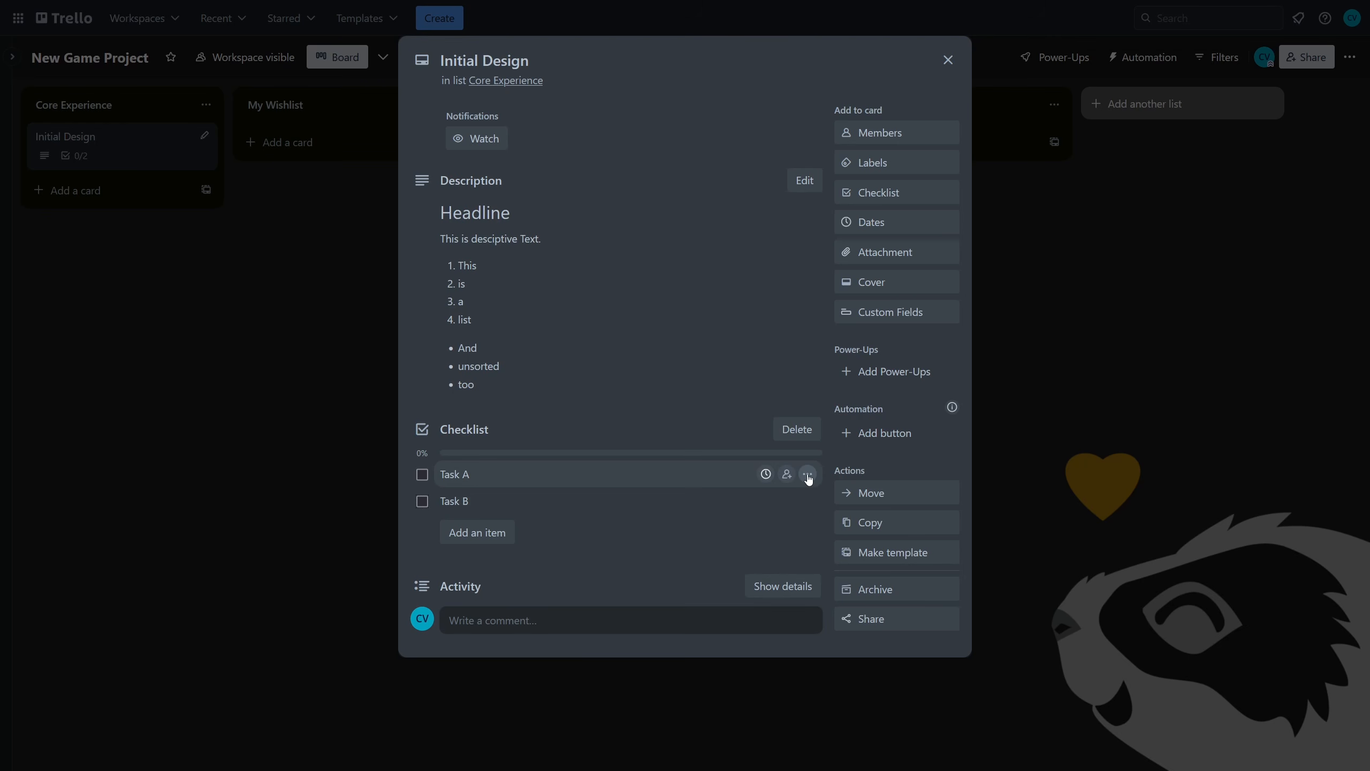
- Delete the Task A item from the card's checklist
left_click(808, 475)
left_click(821, 562)
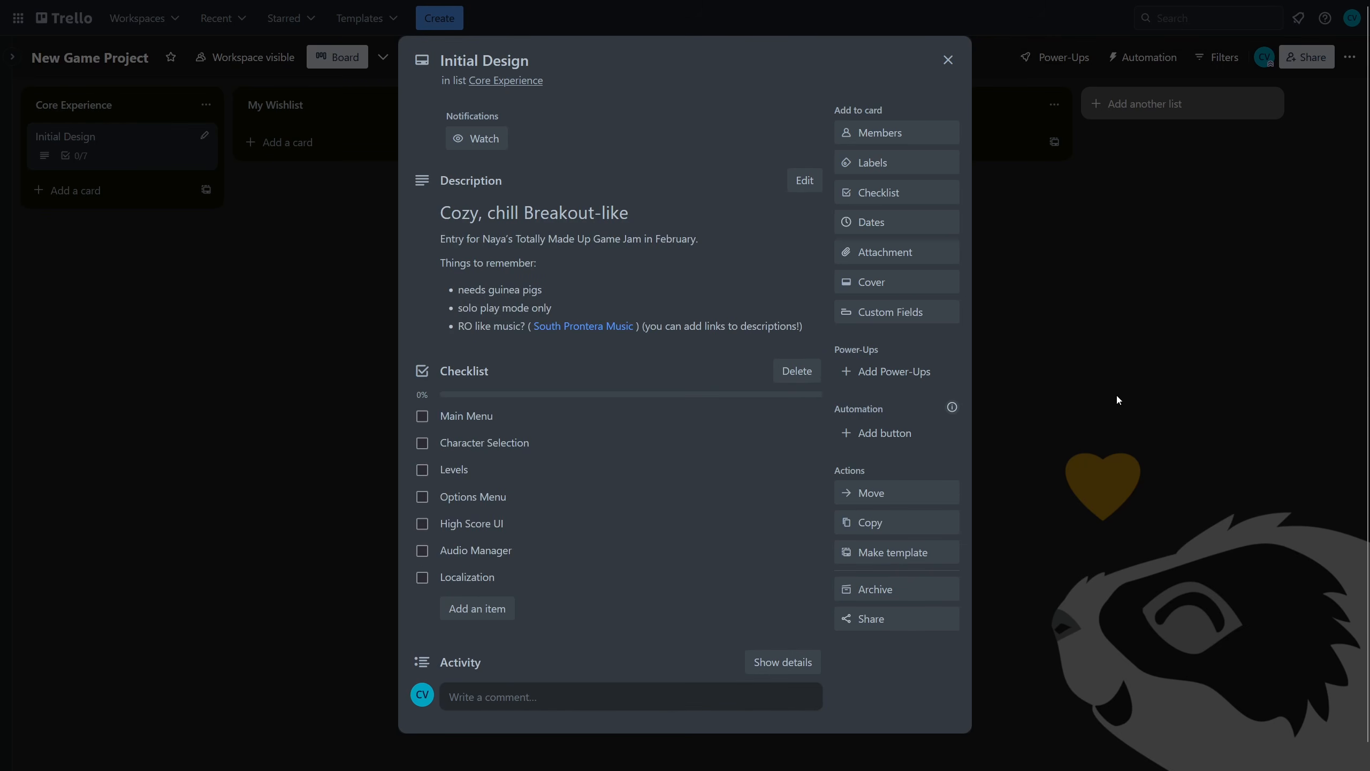
- Add the item "Submit to website" to the end of the checklist and close the item entry
left_click(476, 615)
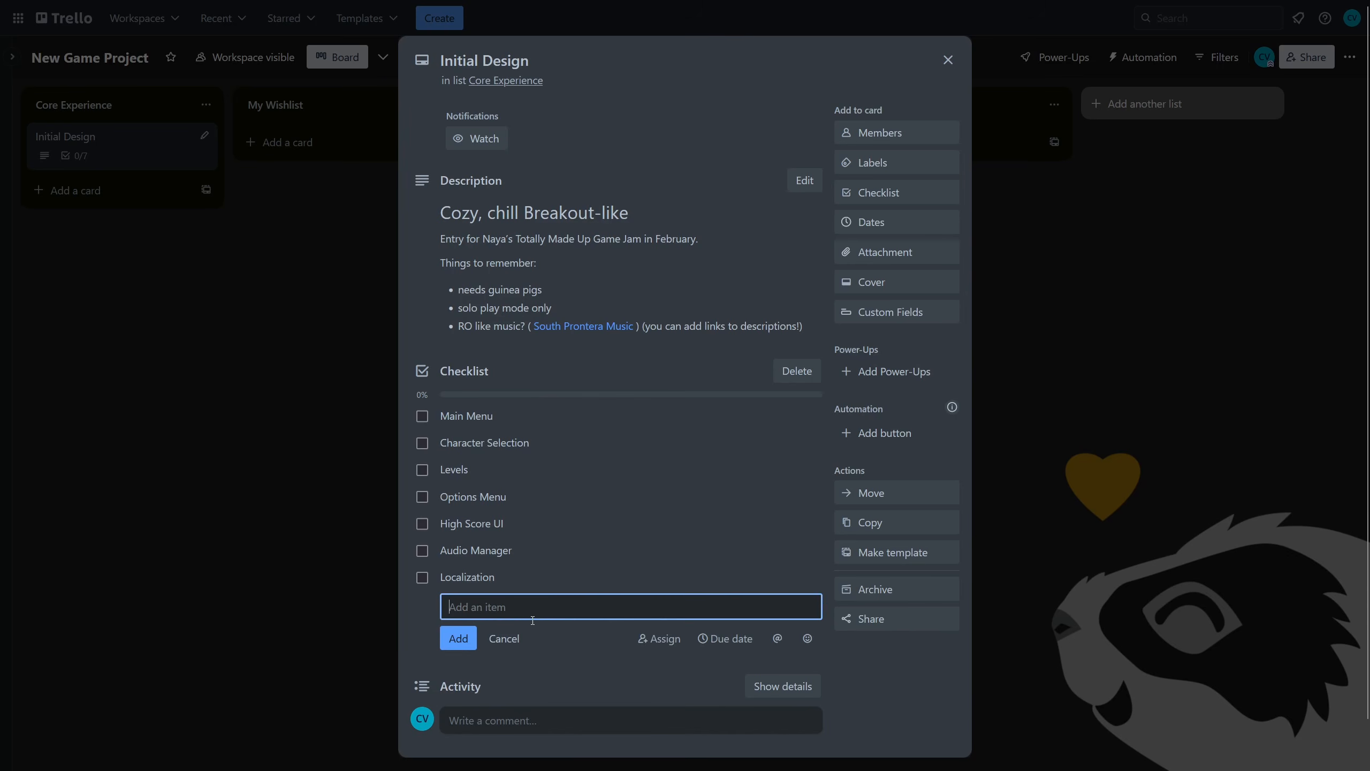
type("Submit to website")
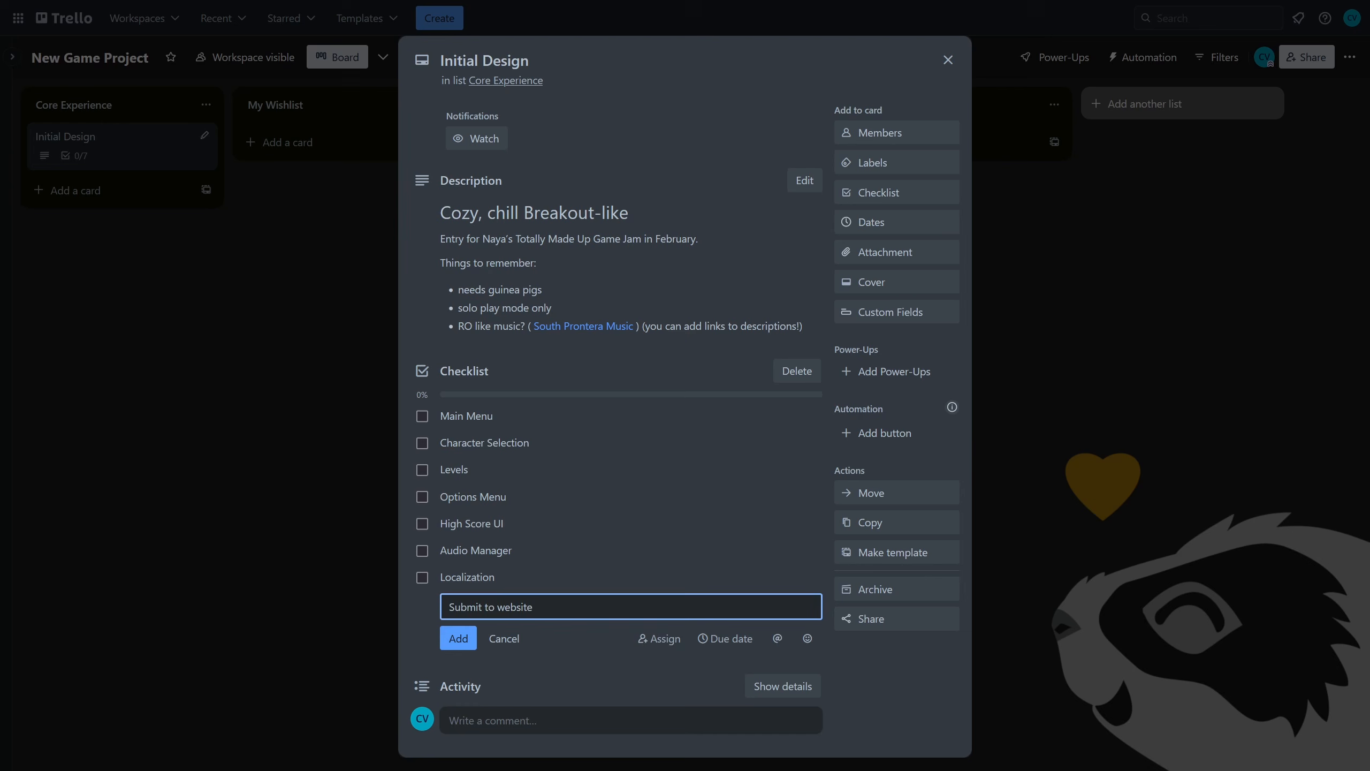
key("Return")
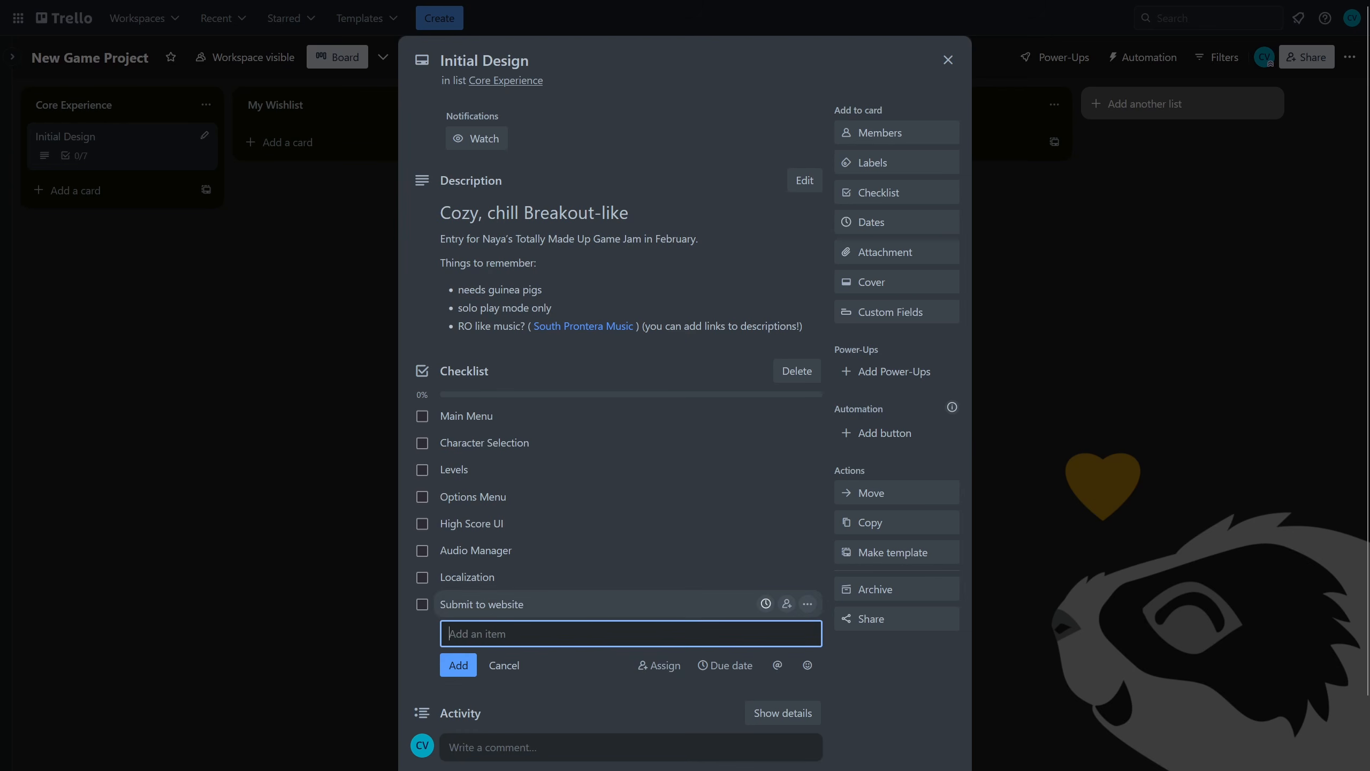
left_click(877, 693)
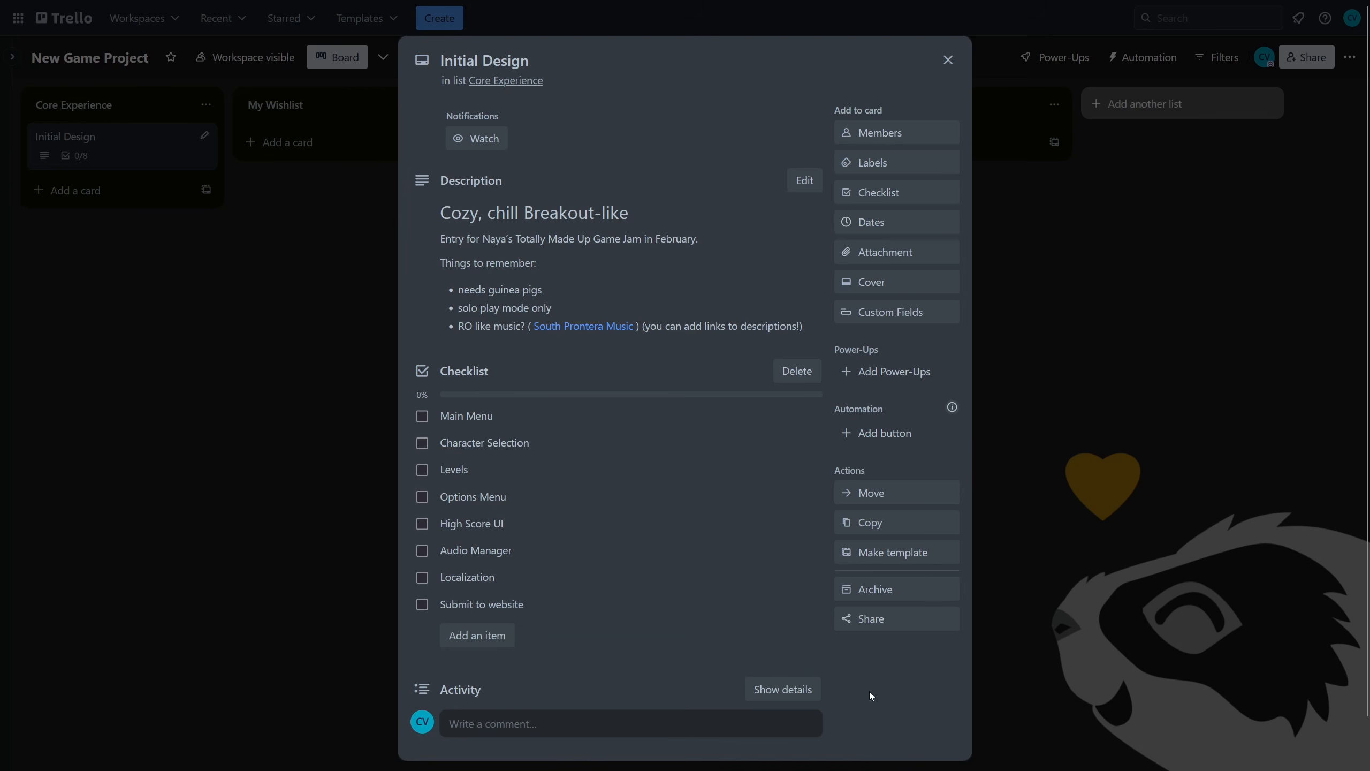
- Tick and untick the Main Menu checklist item, convert it into a separate card, and close the Initial Design card
left_click(423, 416)
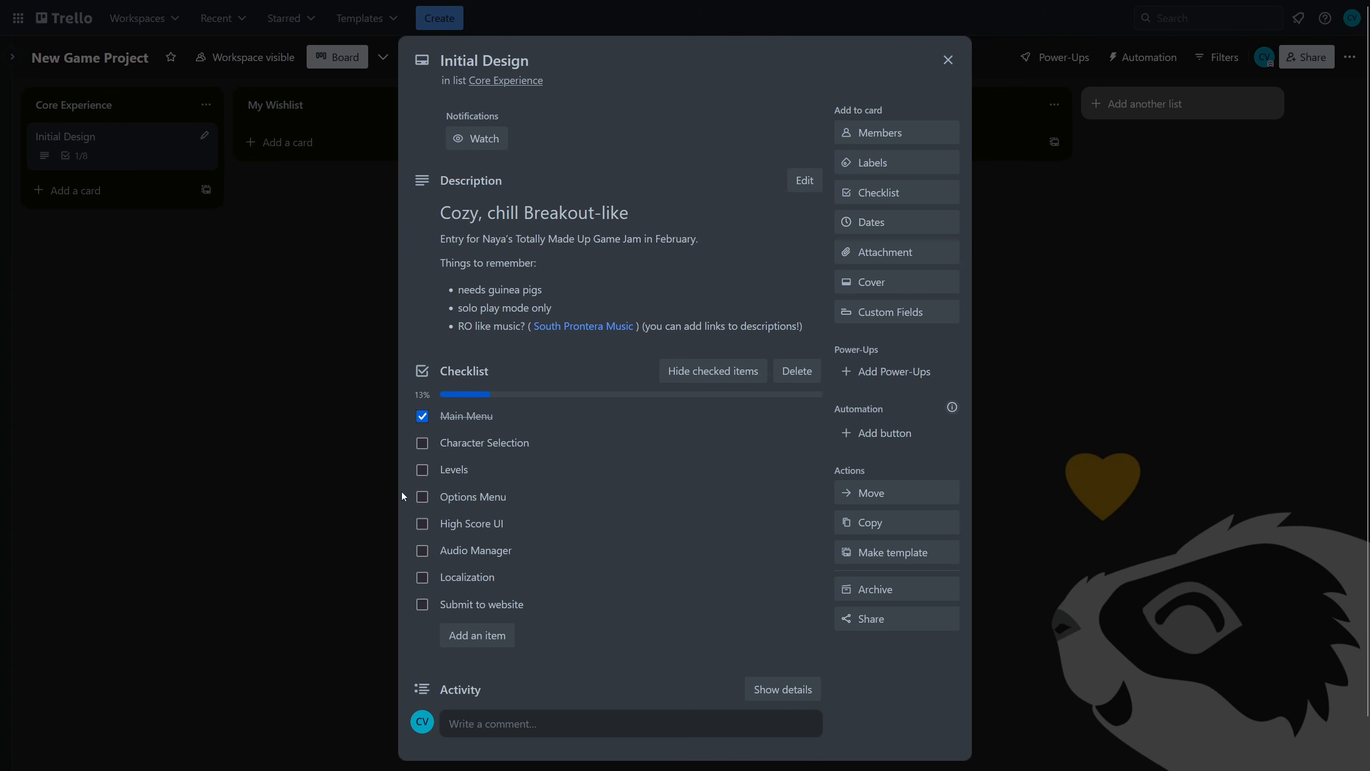
left_click(422, 416)
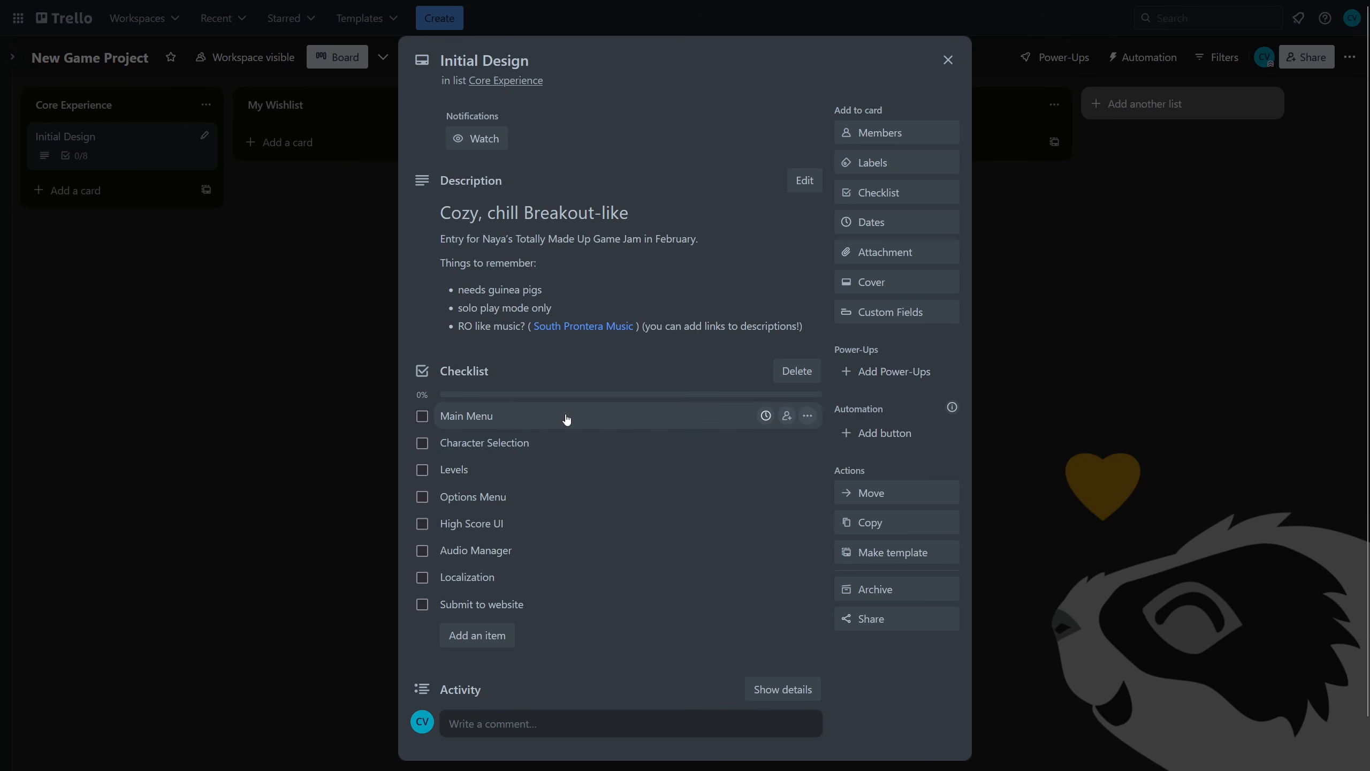
left_click(809, 416)
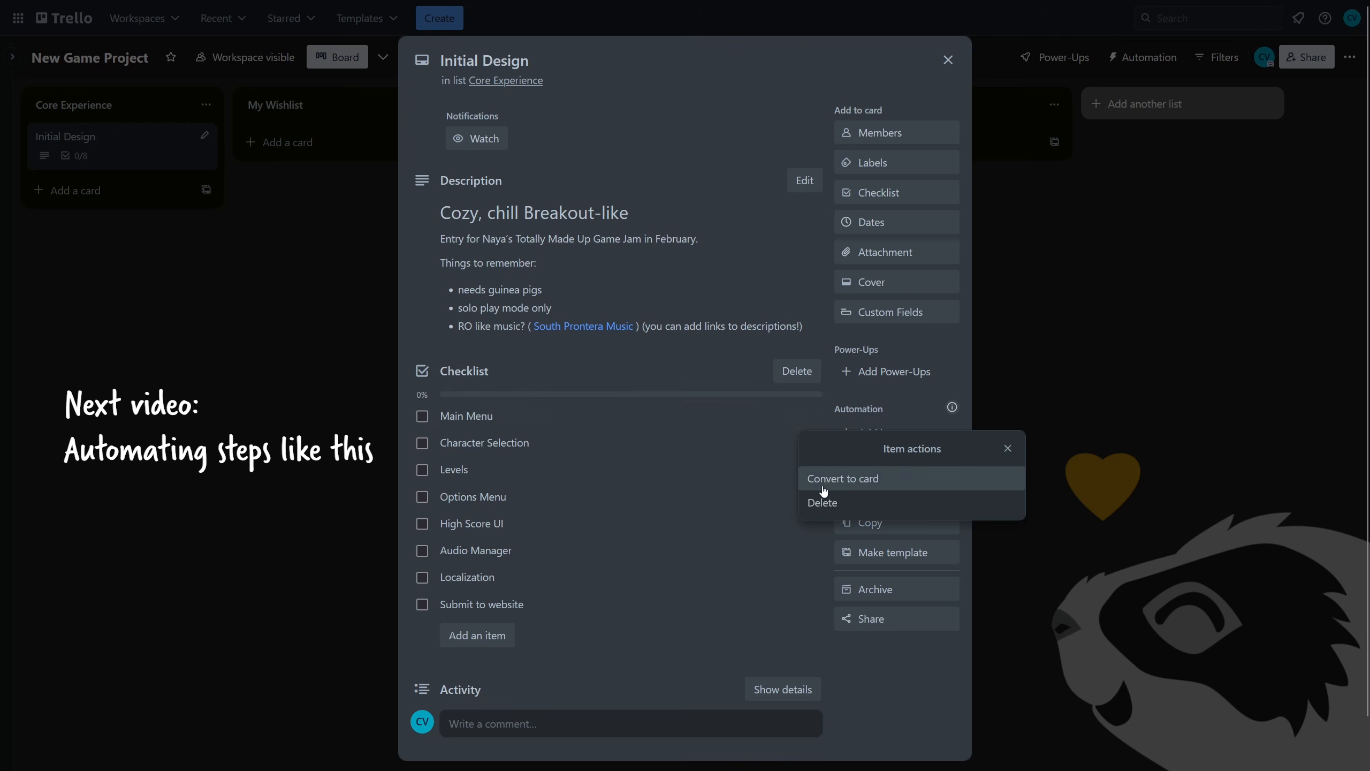
left_click(874, 478)
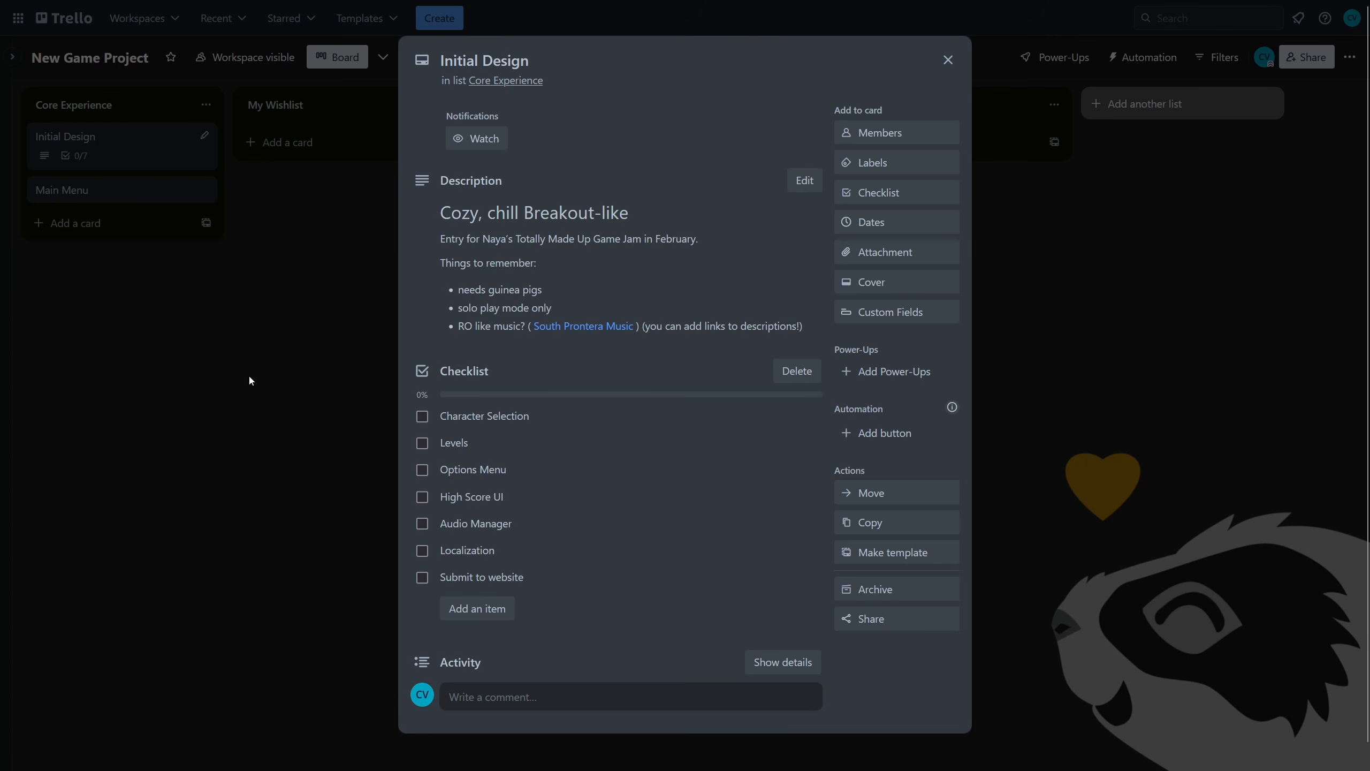
left_click(949, 59)
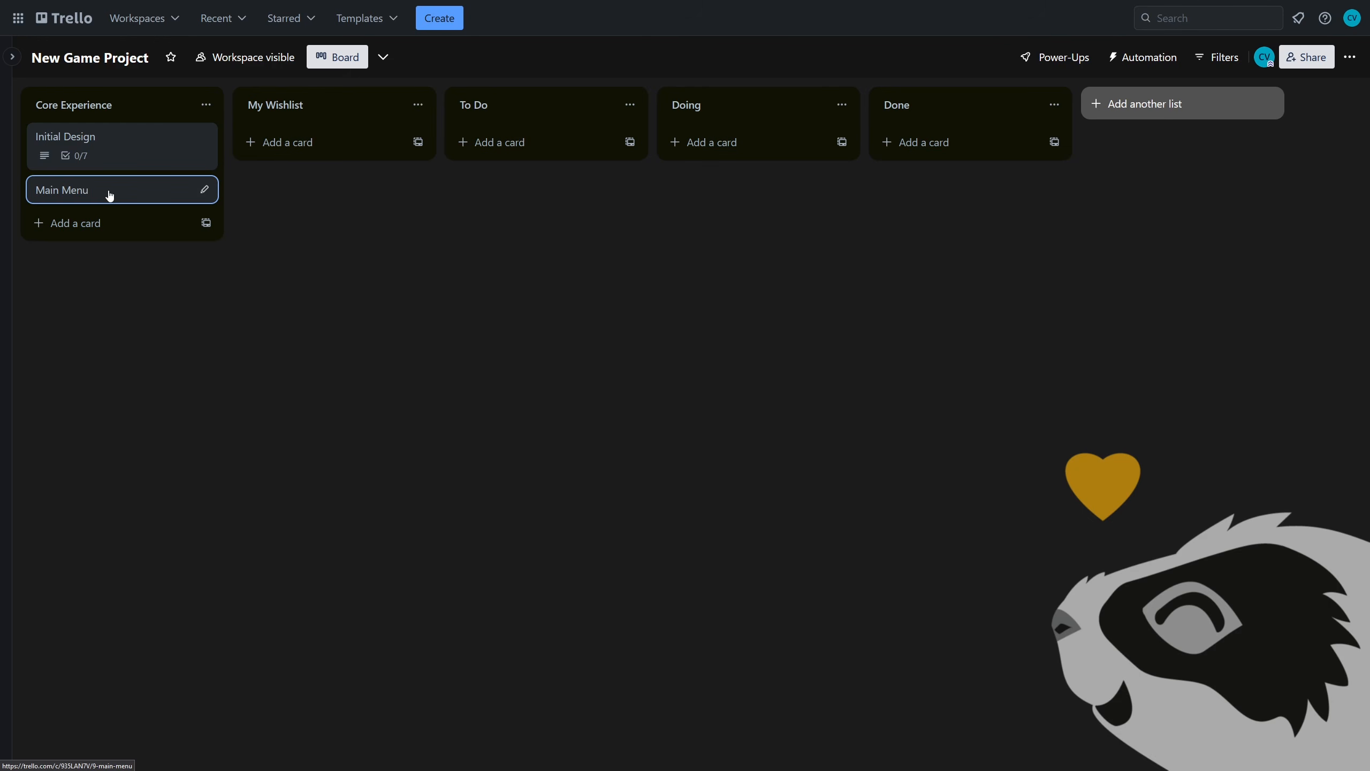
- Reopen the Initial Design card, view the sources a new checklist can copy items from, and close the card without adding one
left_click(128, 164)
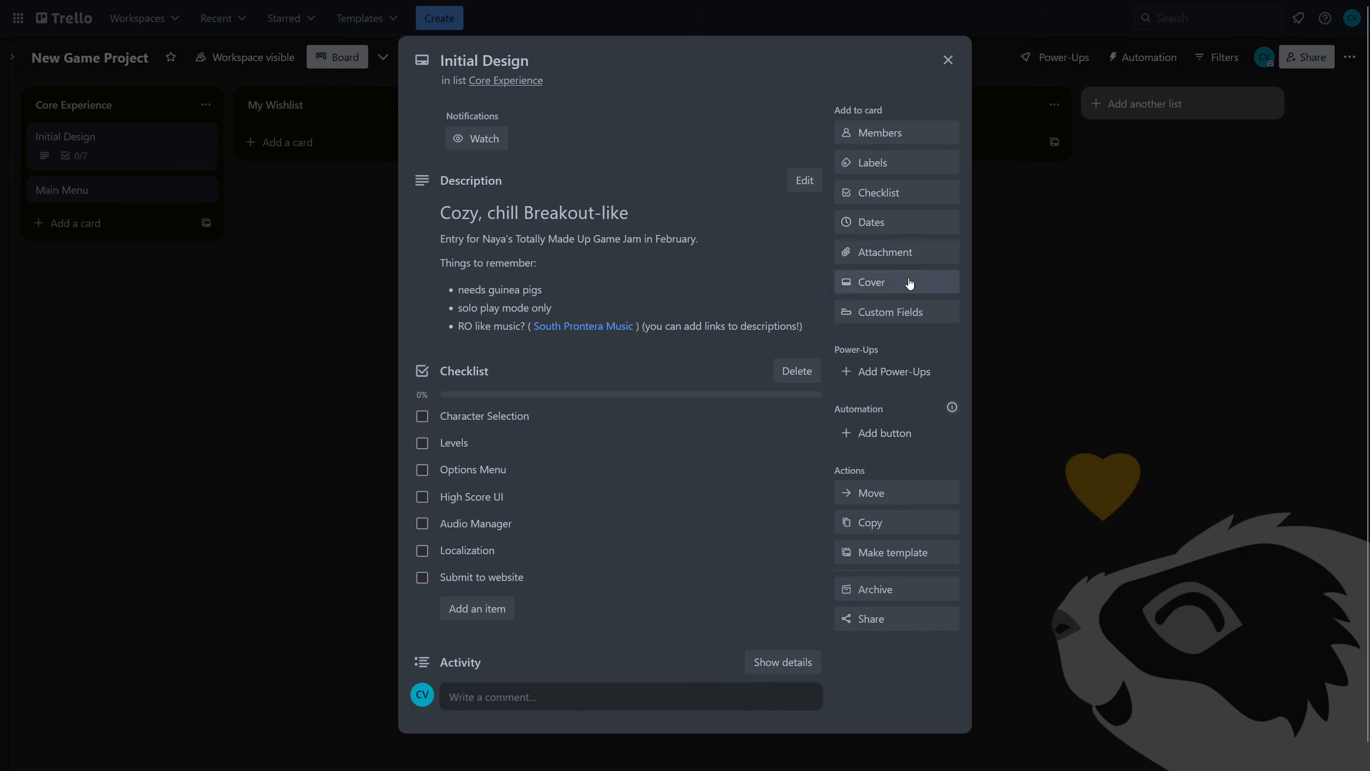
left_click(915, 197)
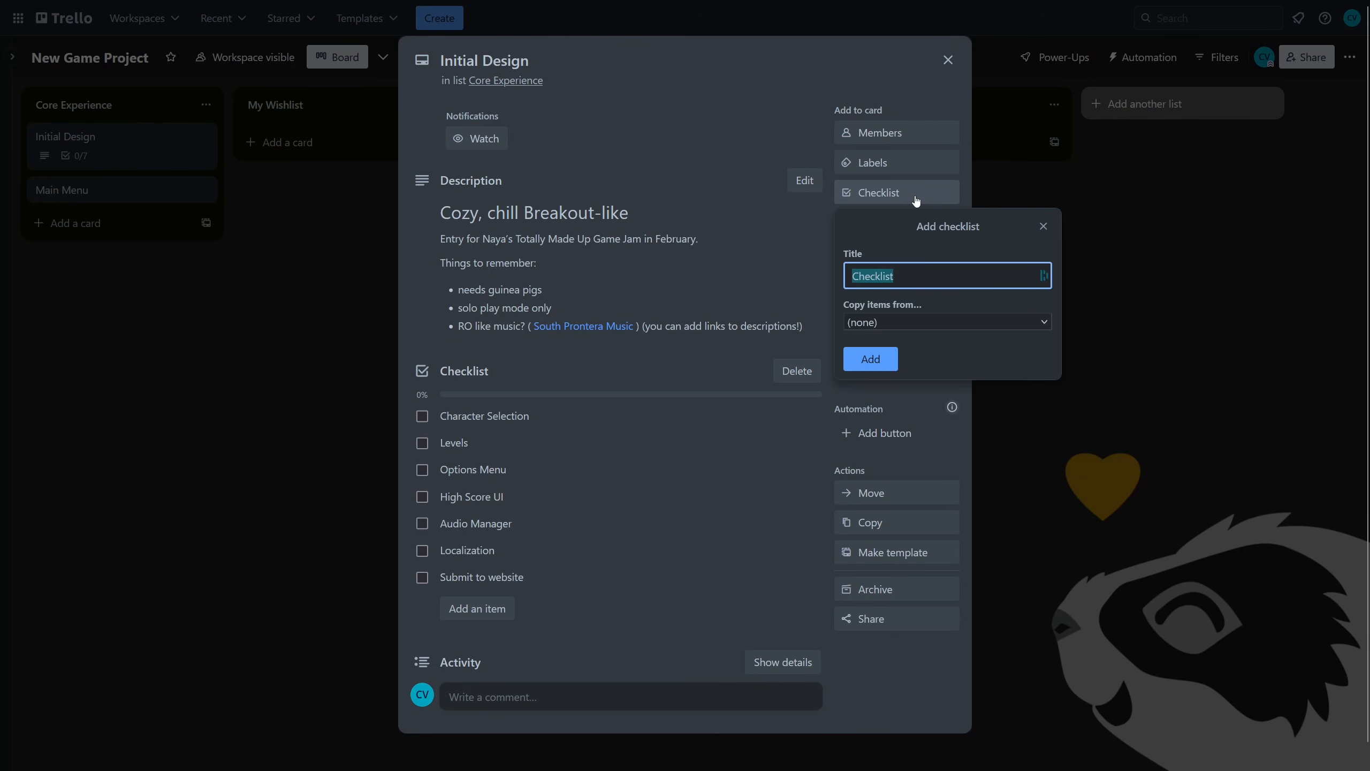
left_click(872, 323)
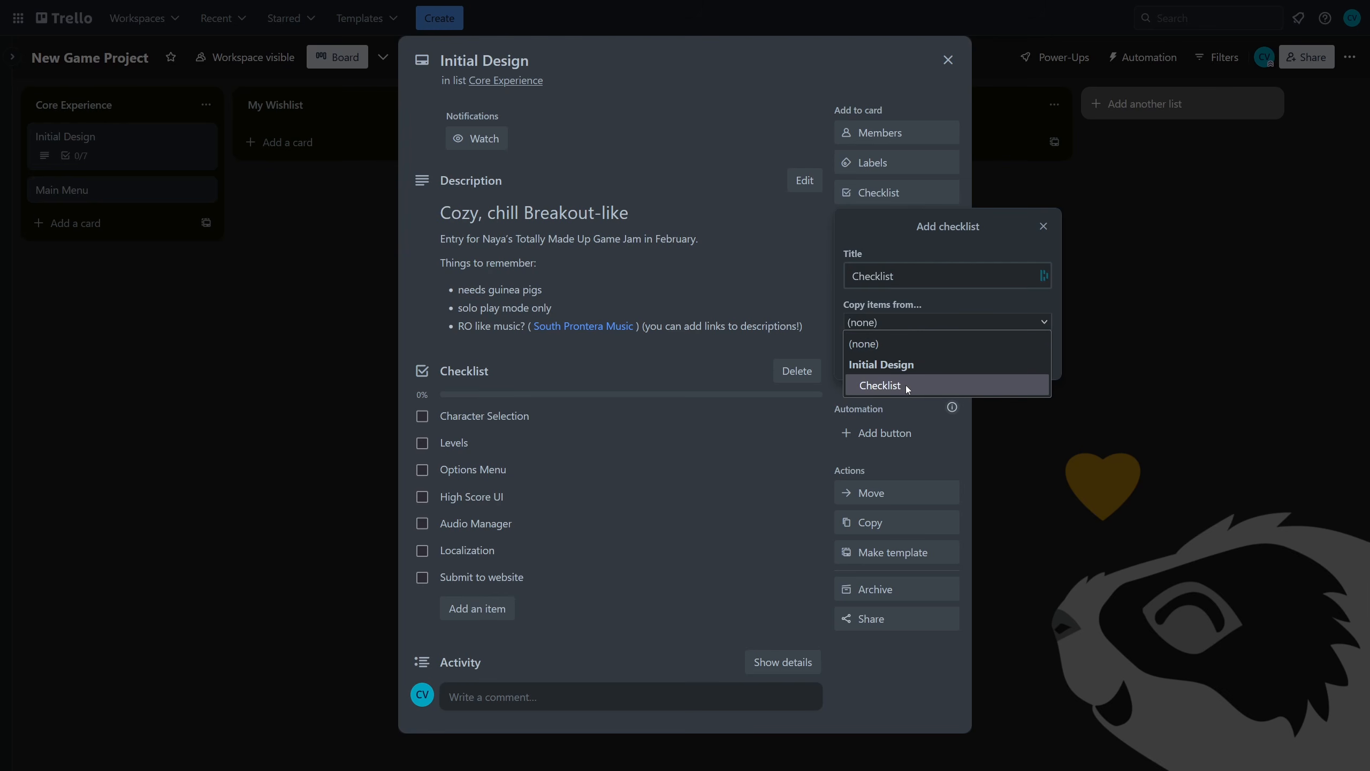
key("Up")
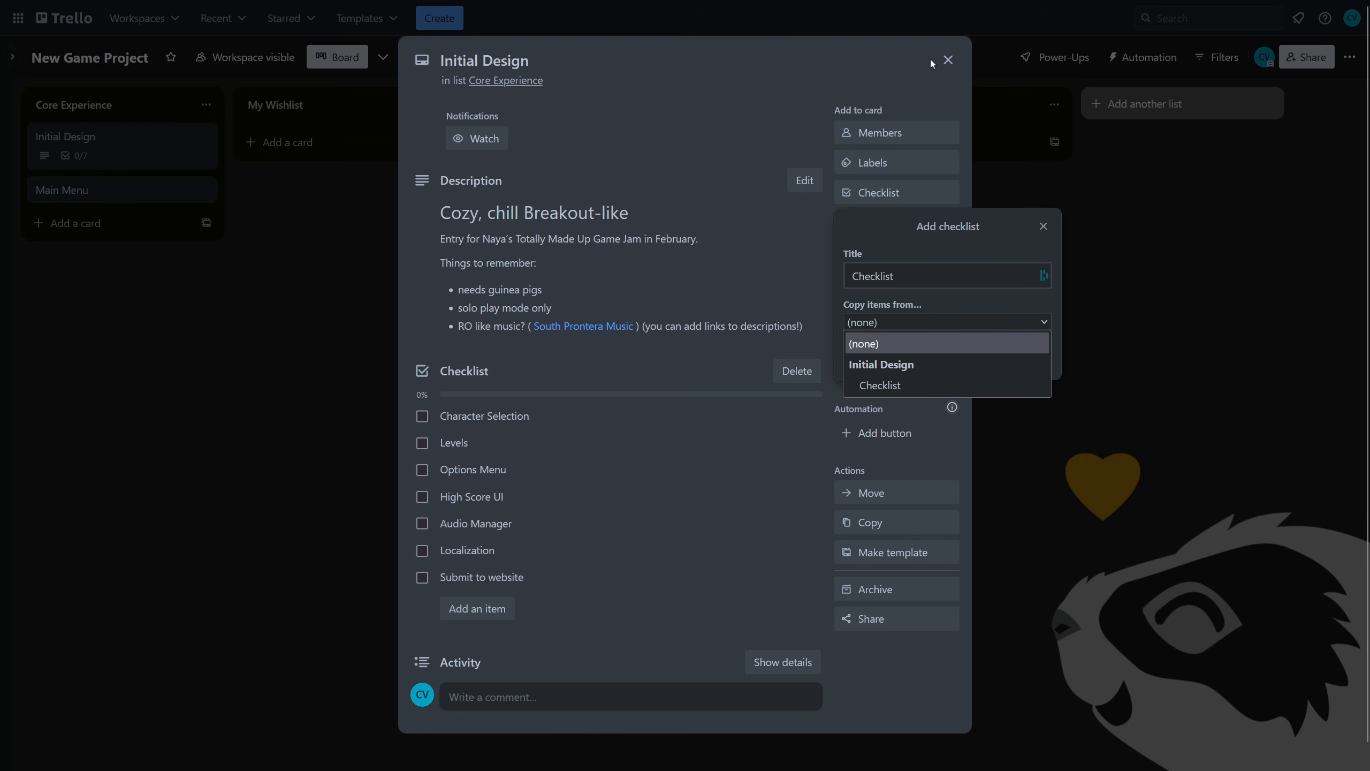
left_click(948, 59)
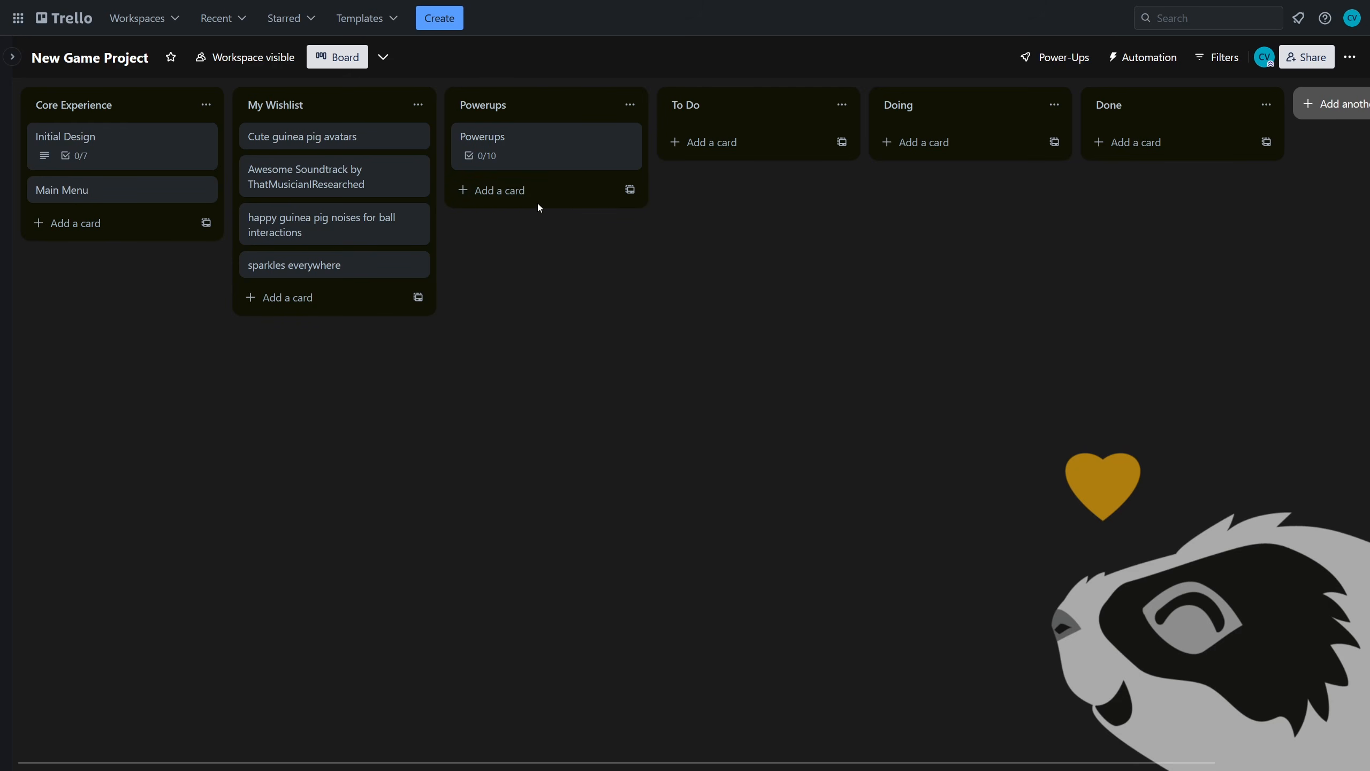
- Convert the Shrink item of the Powerups card's Powerups to Create checklist into a separate card and close the Powerups card
left_click(546, 153)
scroll(634, 421, "down", 5)
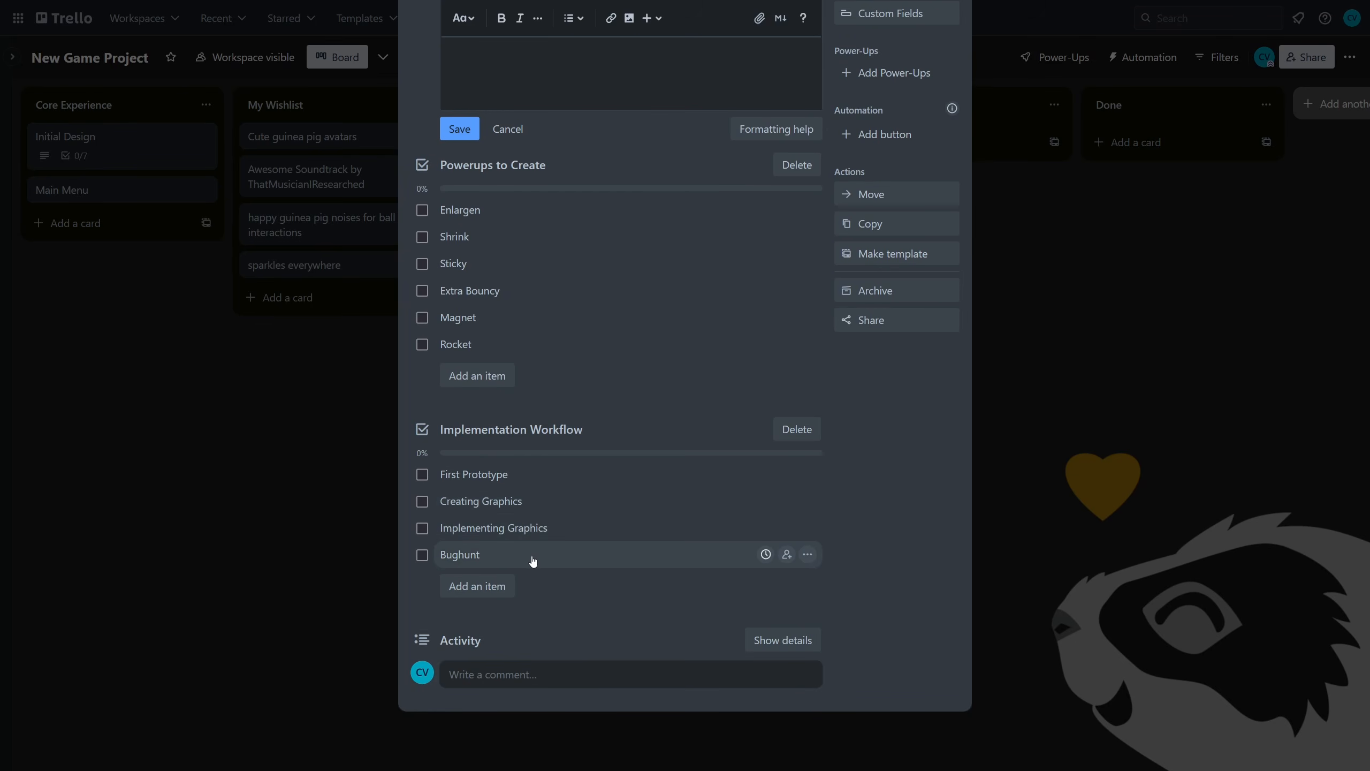
scroll(533, 561, "up", 5)
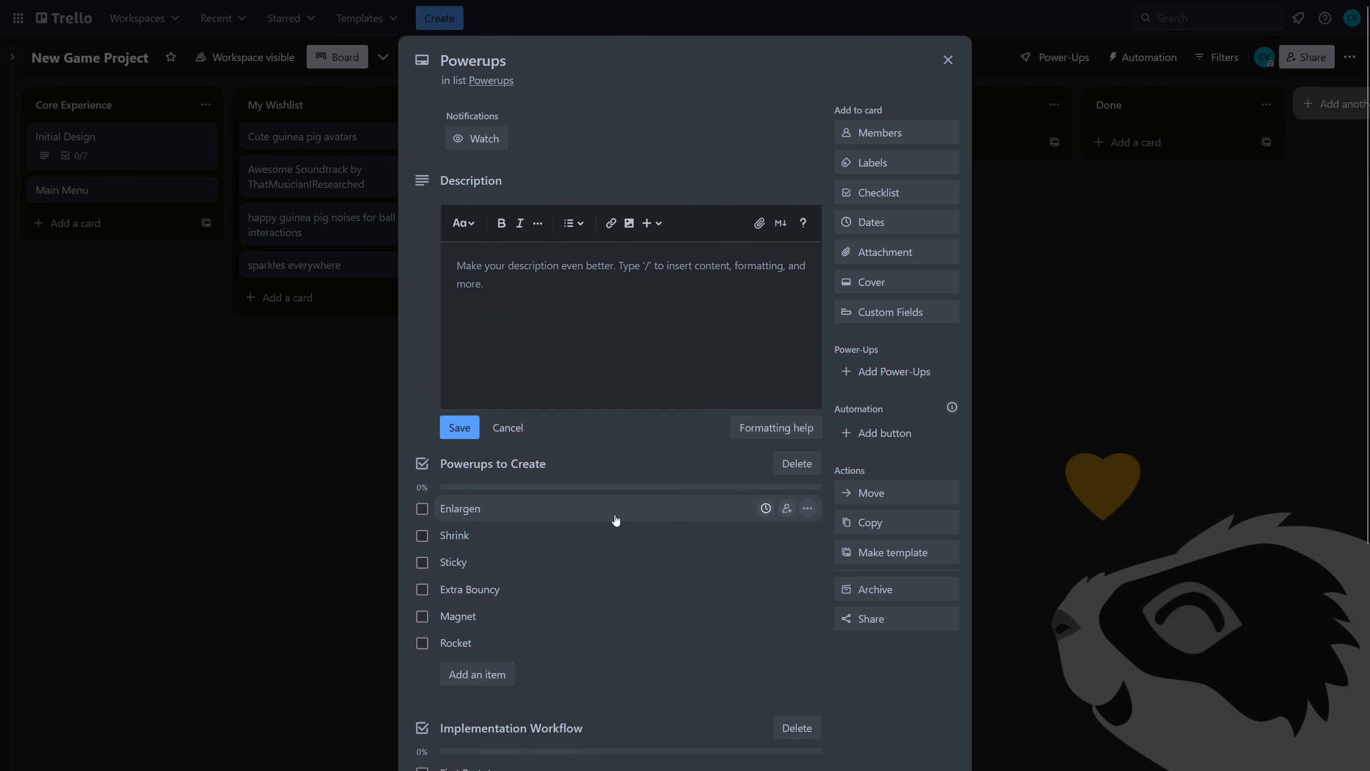
left_click(808, 536)
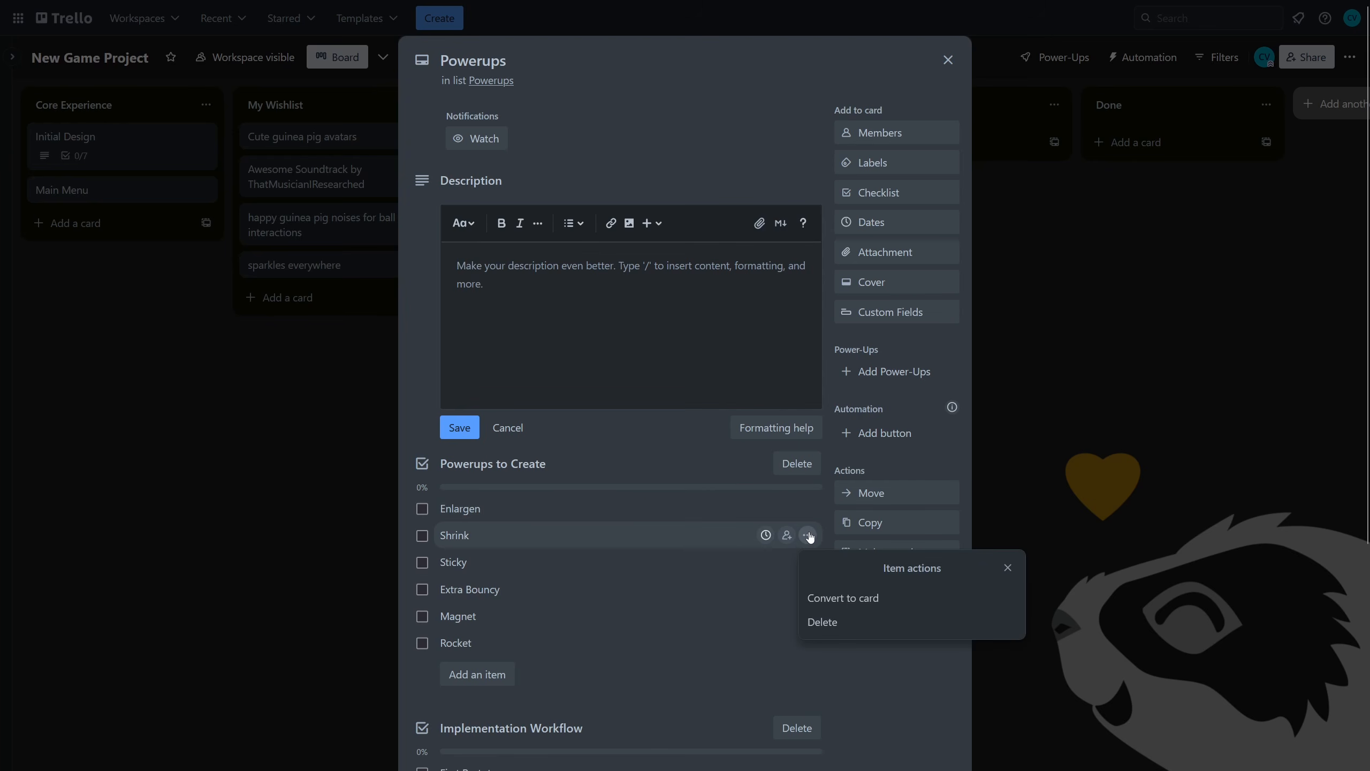
left_click(842, 599)
left_click(331, 433)
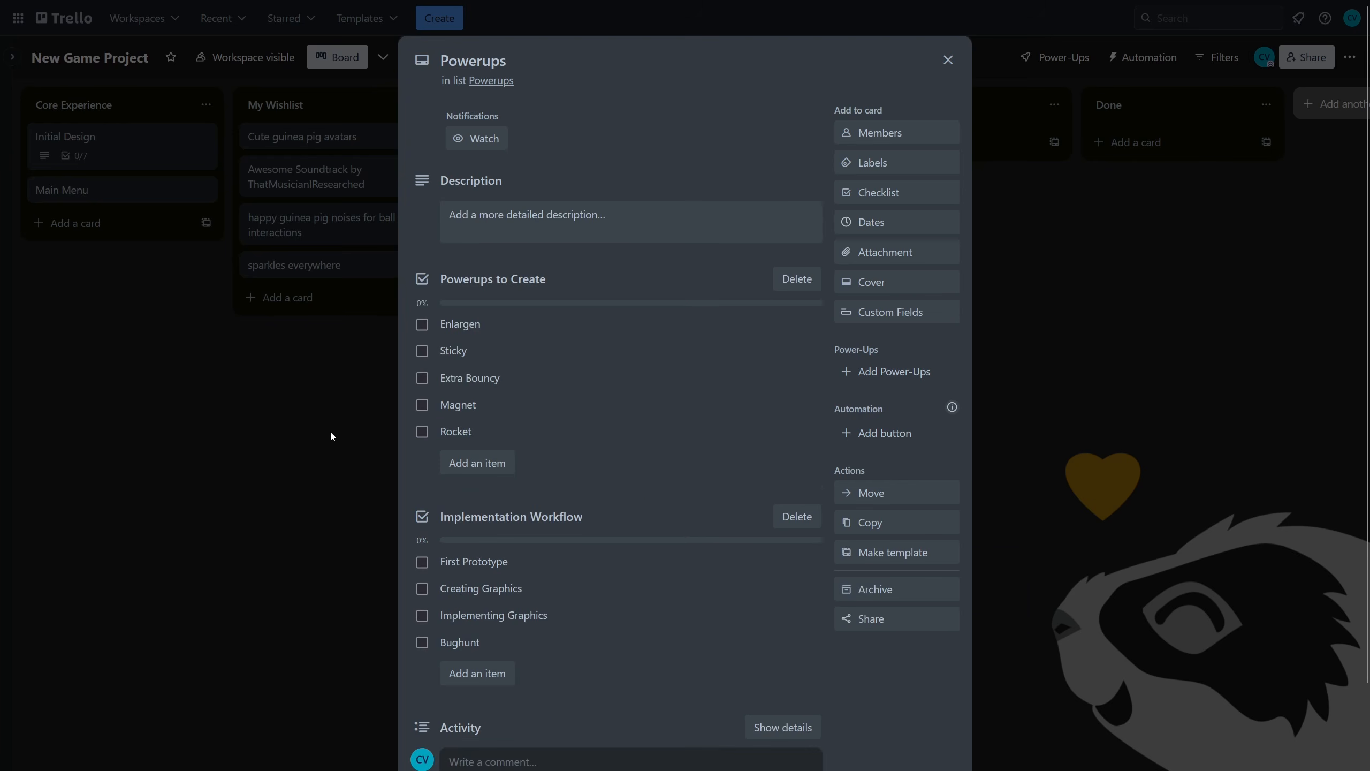
left_click(331, 433)
- Add a checklist to the Shrink card by copying the Powerups card's Implementation Workflow checklist, and close the card
left_click(515, 201)
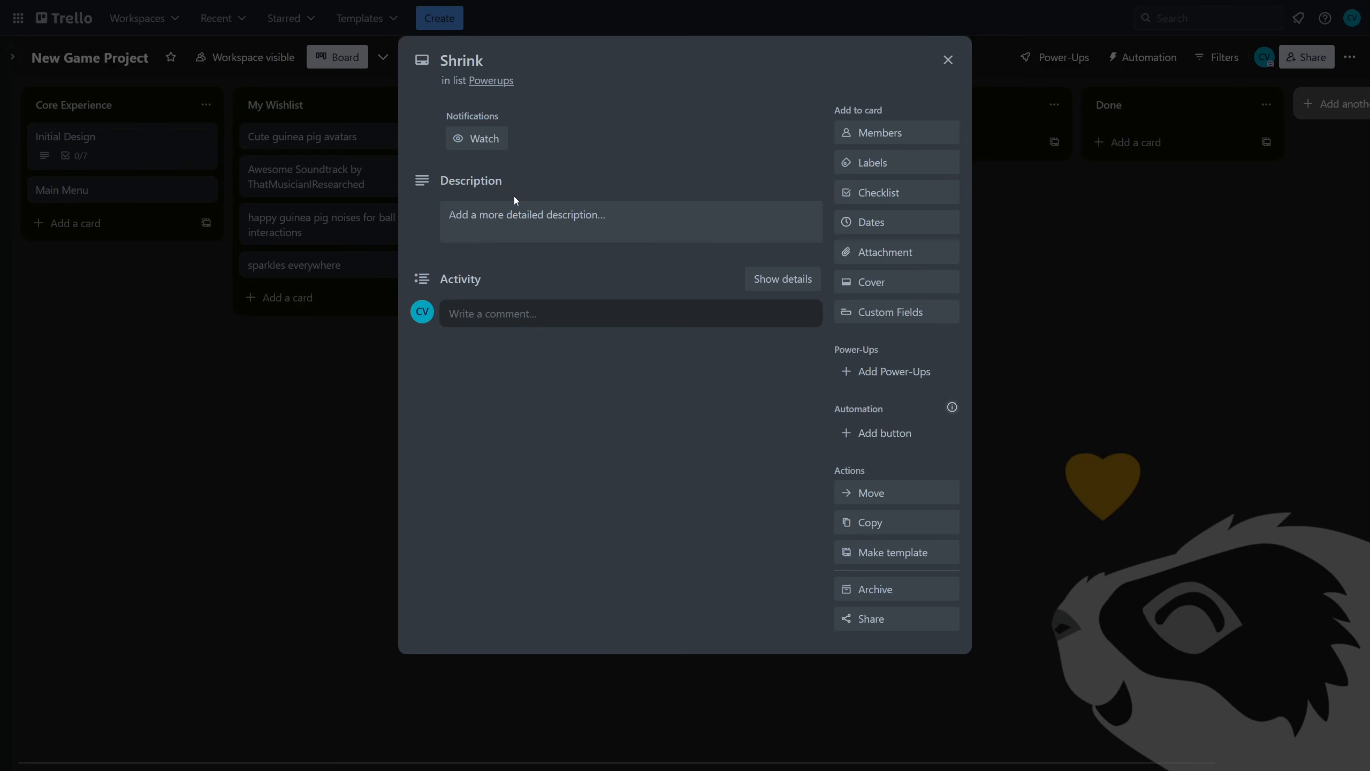
left_click(911, 195)
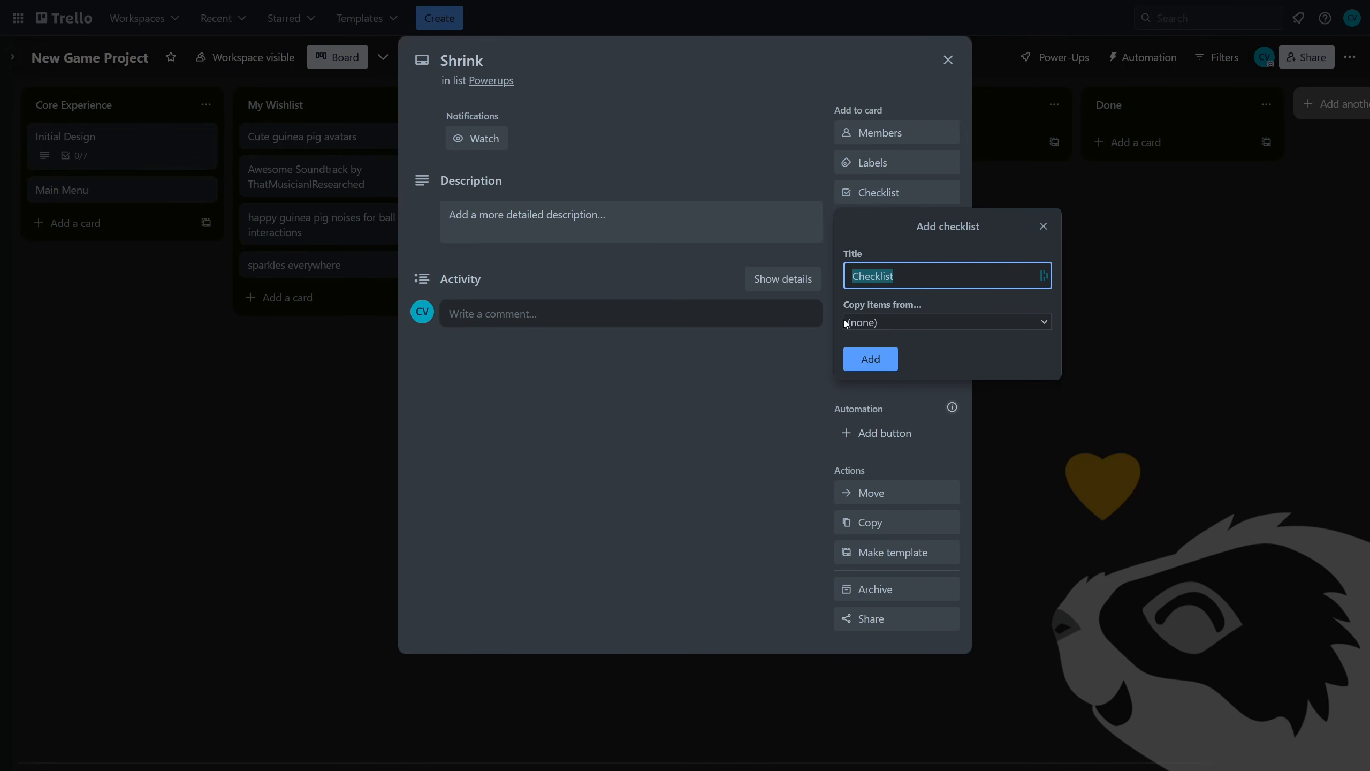
left_click(870, 322)
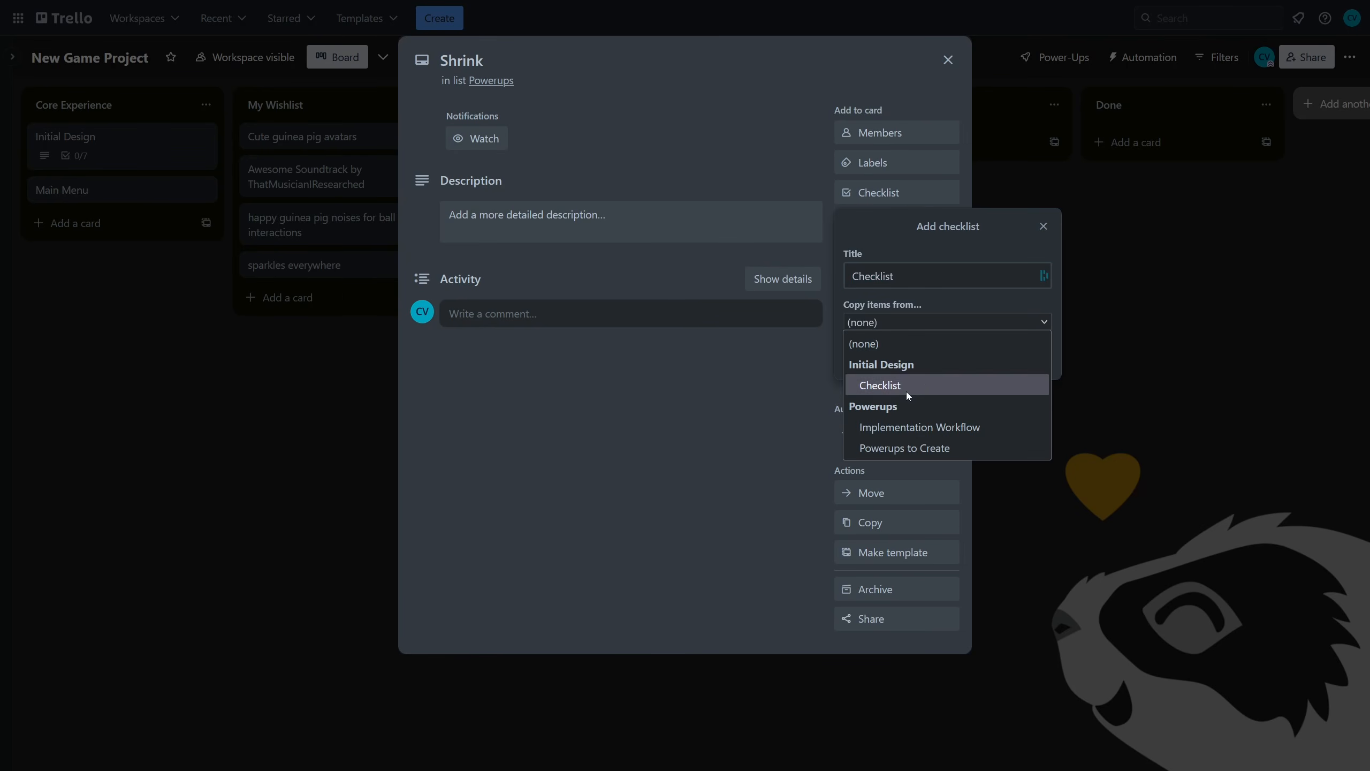
left_click(890, 428)
left_click(870, 361)
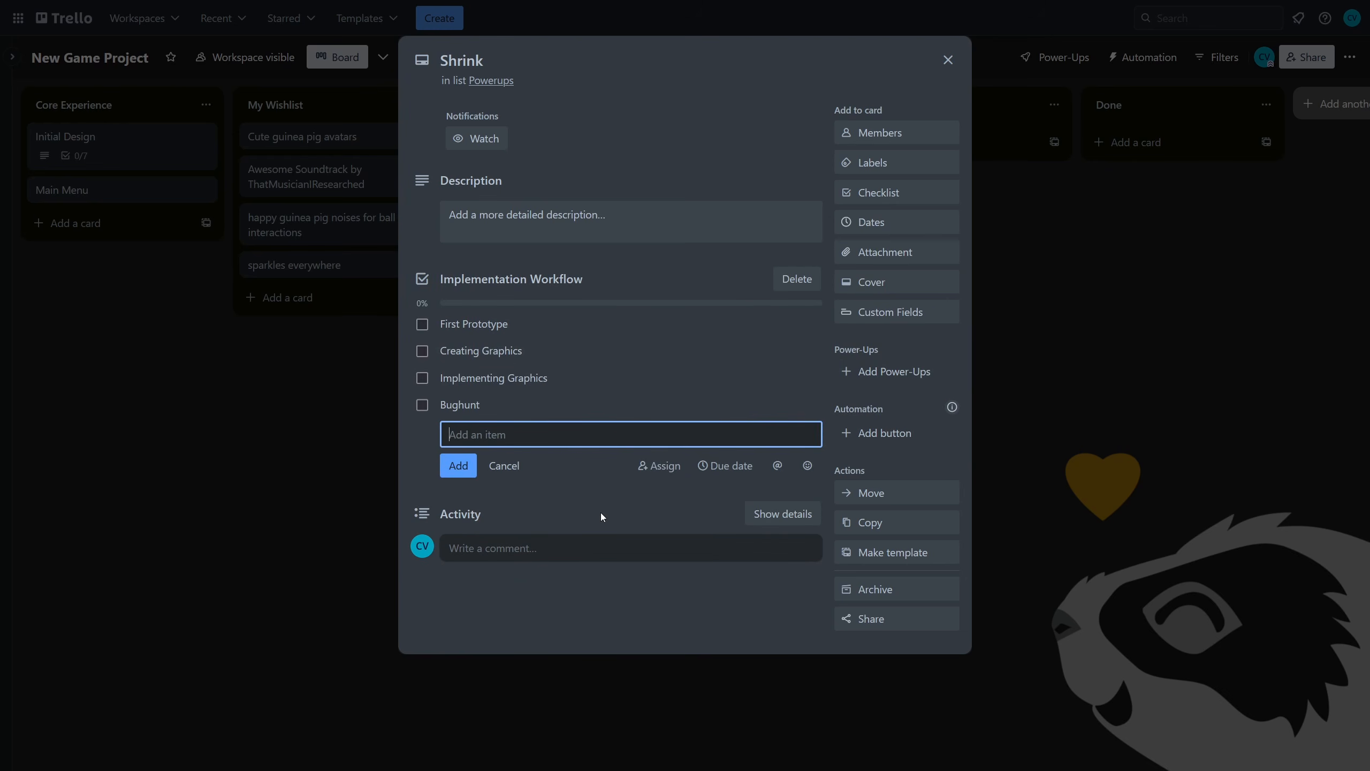
left_click(521, 586)
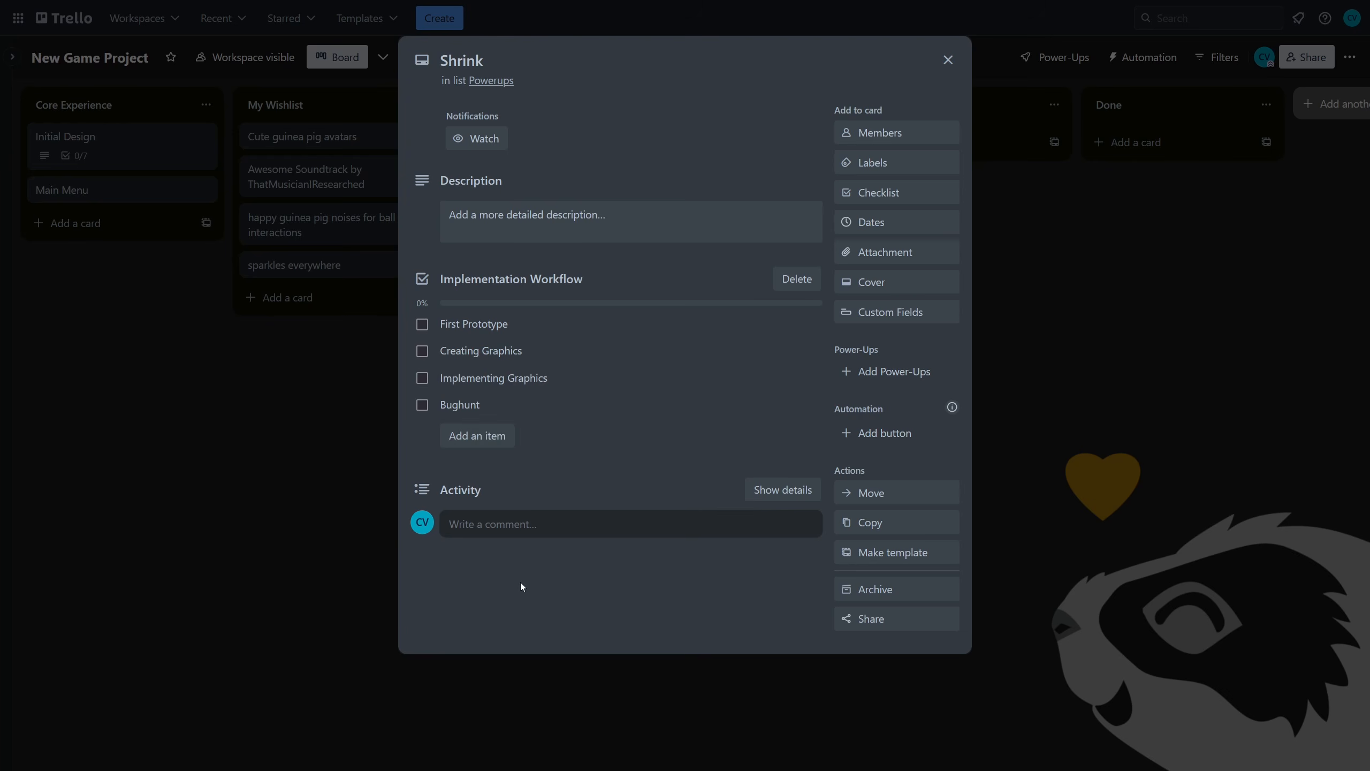
left_click(349, 410)
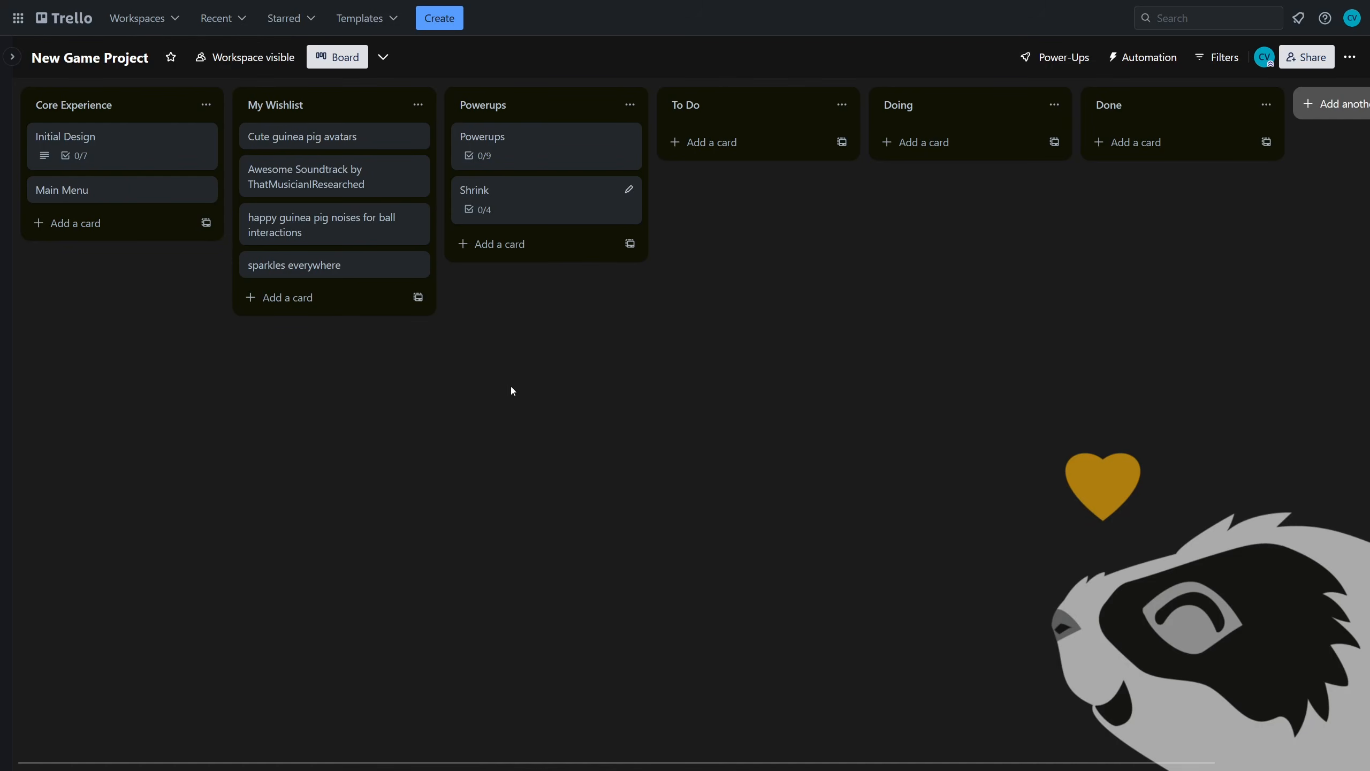
- Add the item "Be happy and play" to the end of the Powerups card's Implementation Workflow checklist
left_click(523, 167)
scroll(609, 585, "down", 5)
left_click(507, 582)
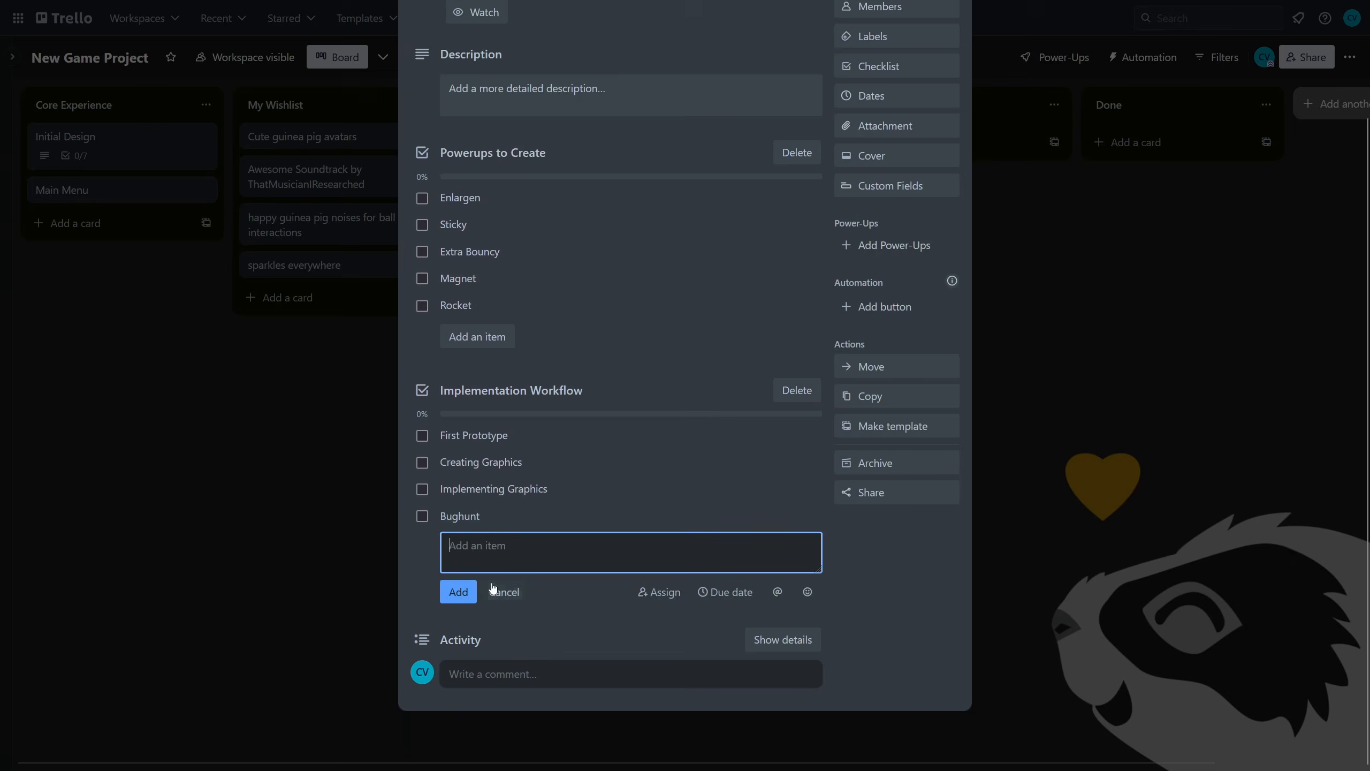
type("Be happy and play")
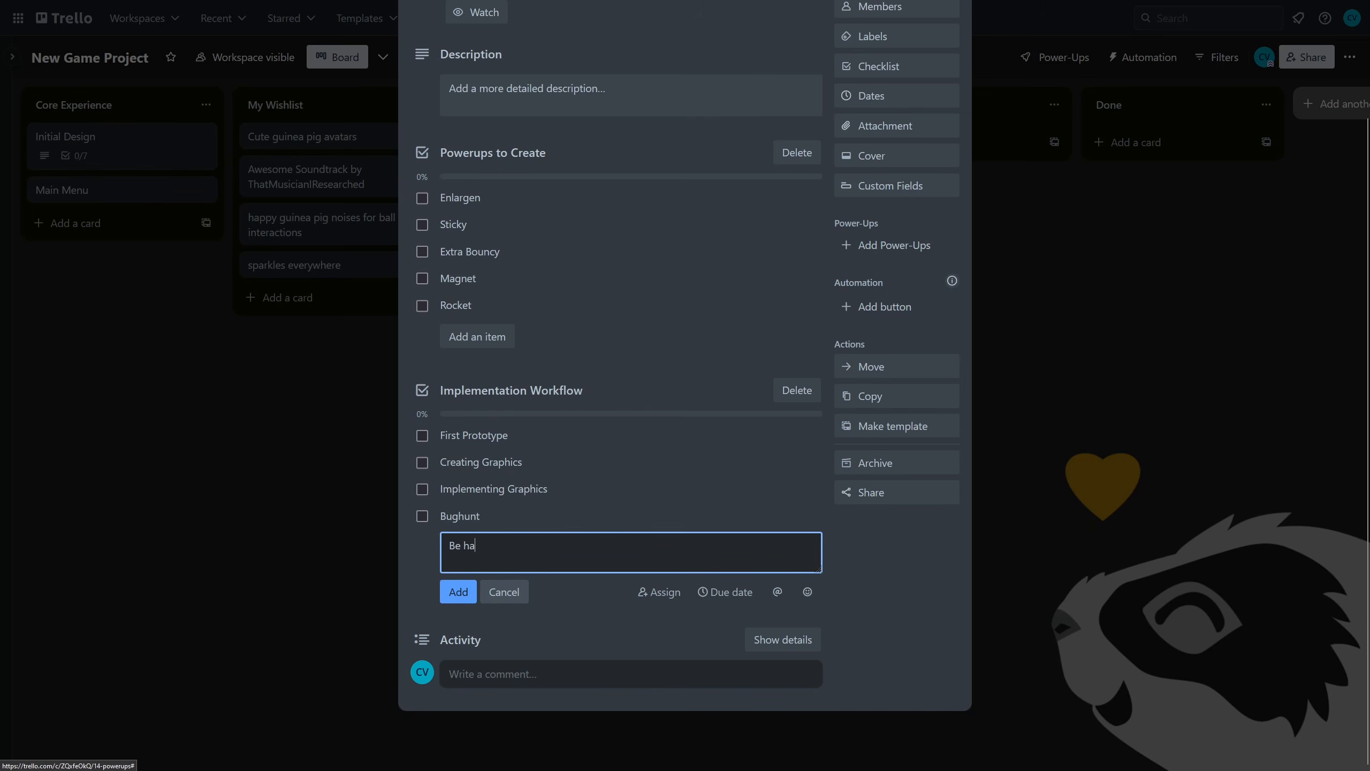
key("Return")
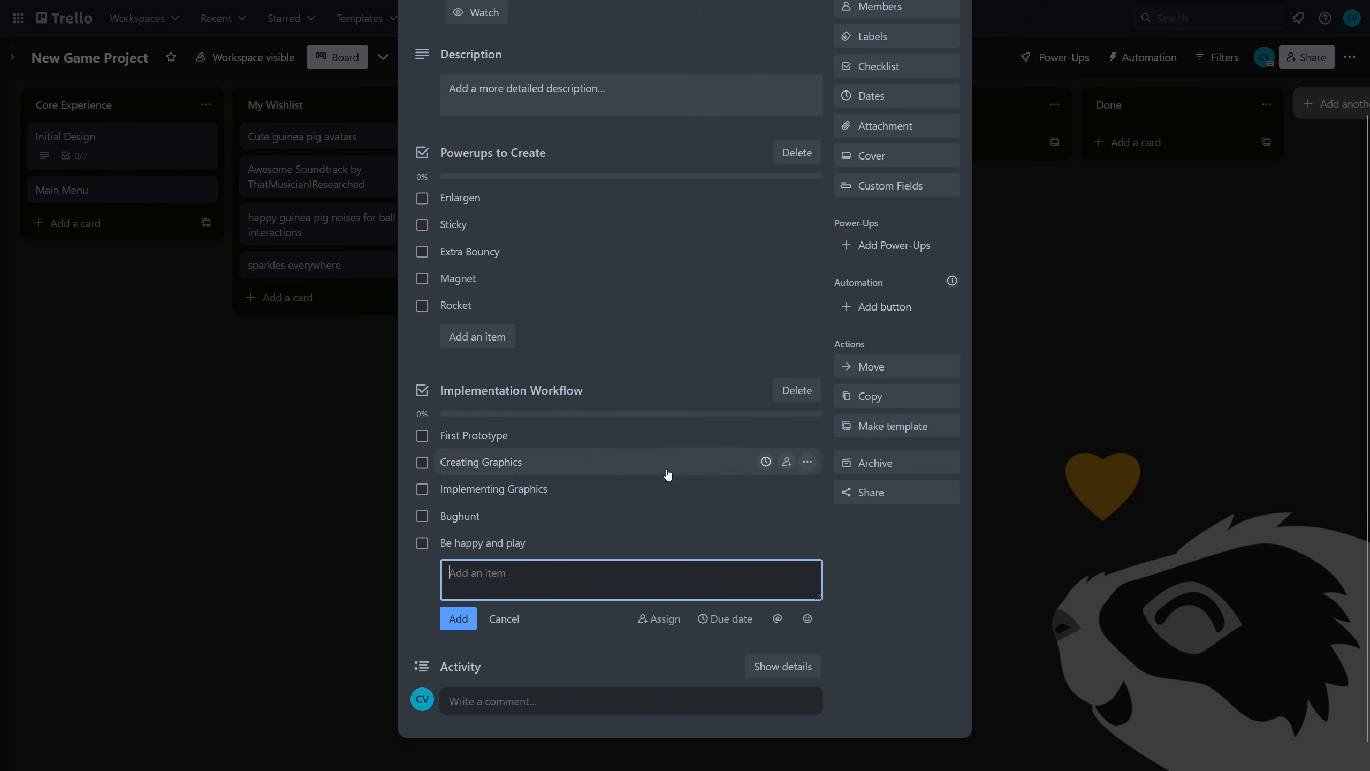
left_click(854, 551)
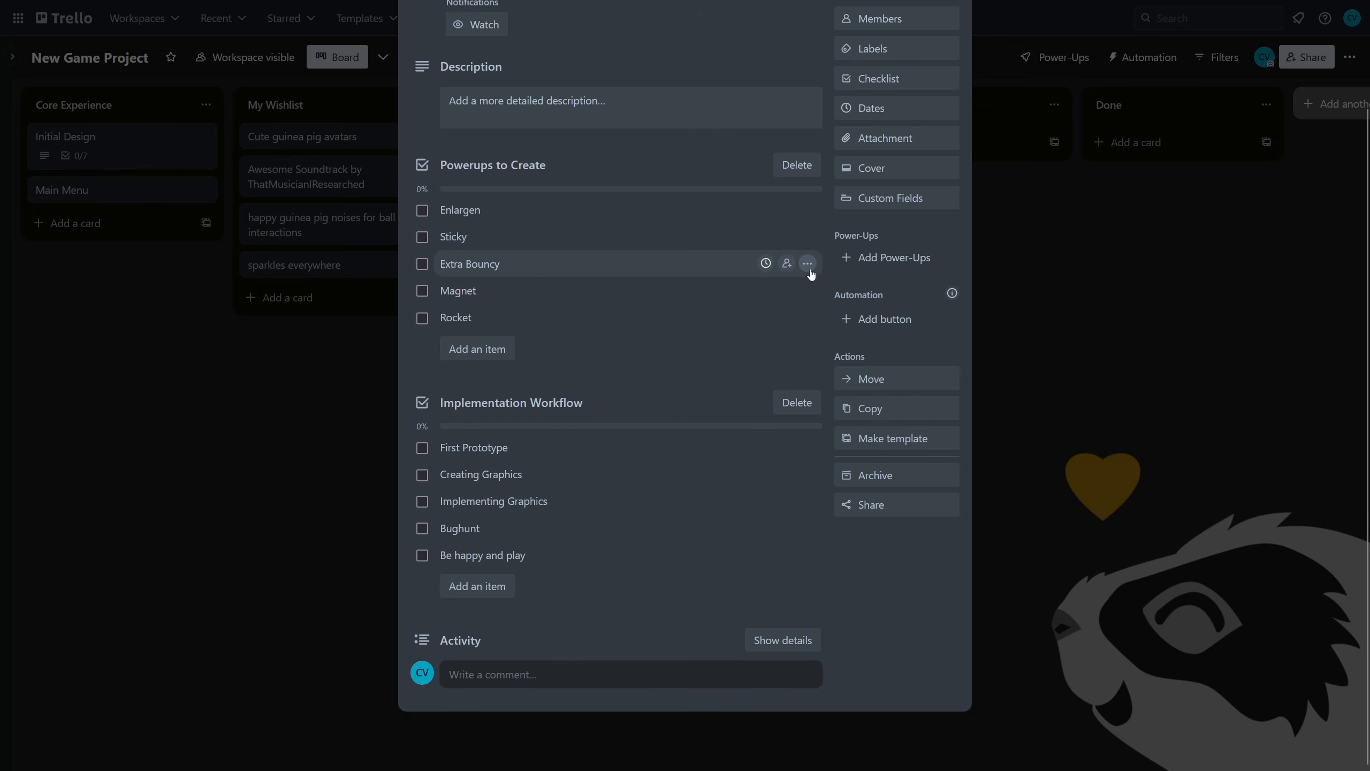
- Convert the Extra Bouncy checklist item into a separate card and review the Implementation Workflow checklist on the Shrink card
left_click(808, 264)
left_click(822, 326)
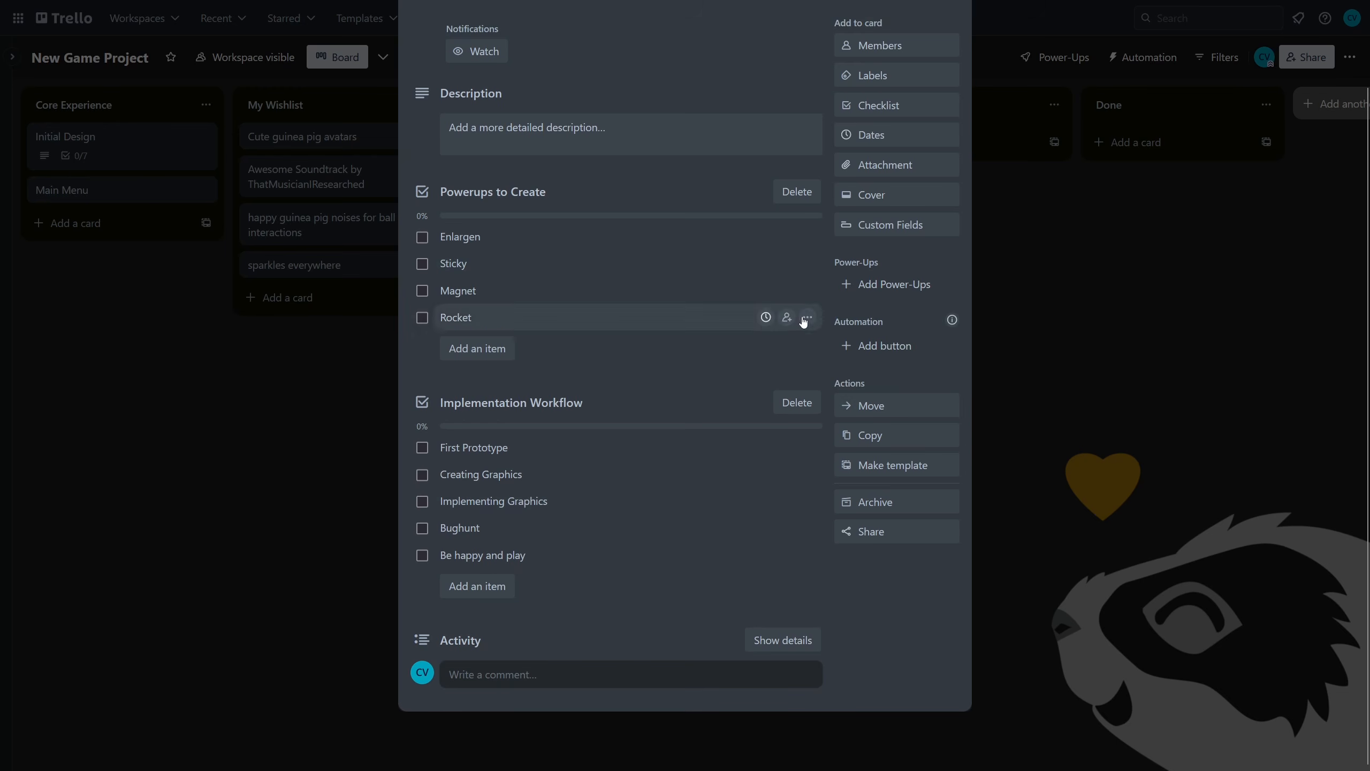
left_click(326, 418)
left_click(551, 211)
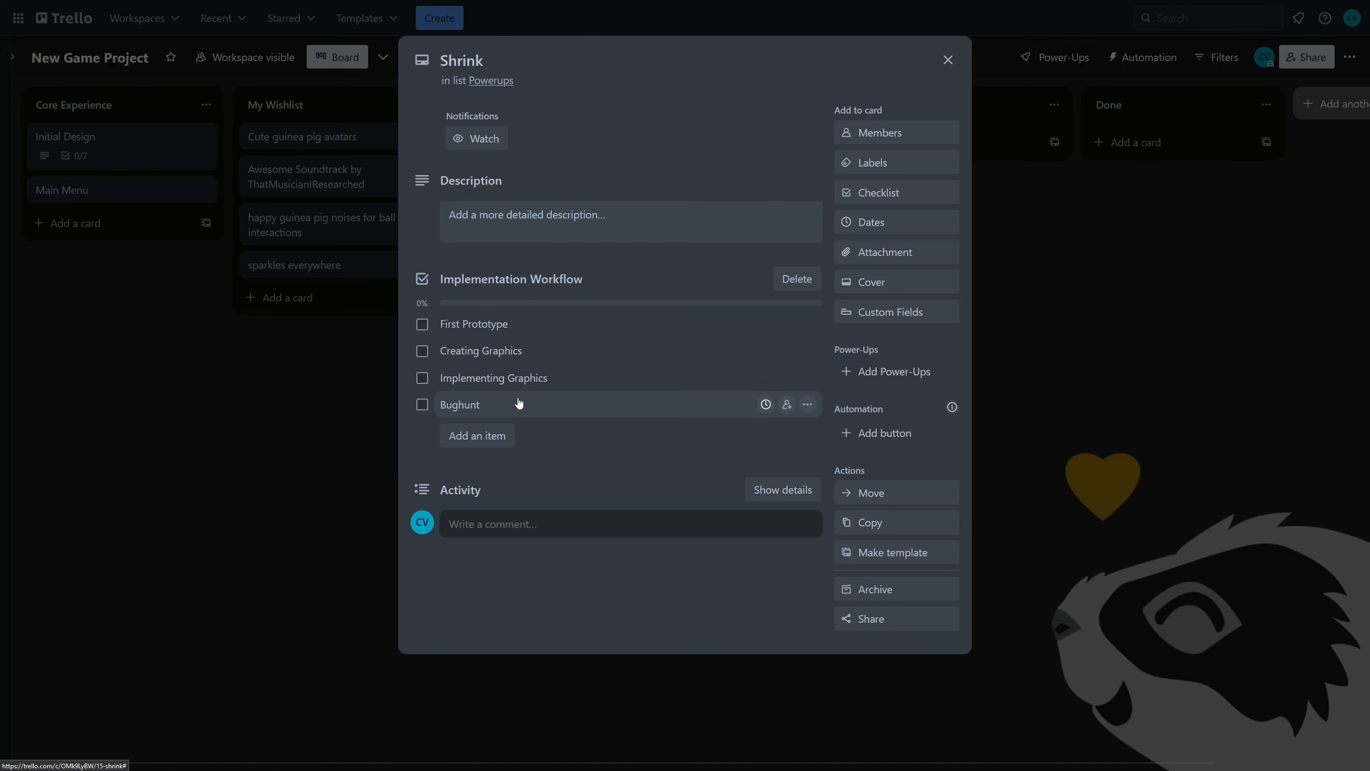
left_click(366, 419)
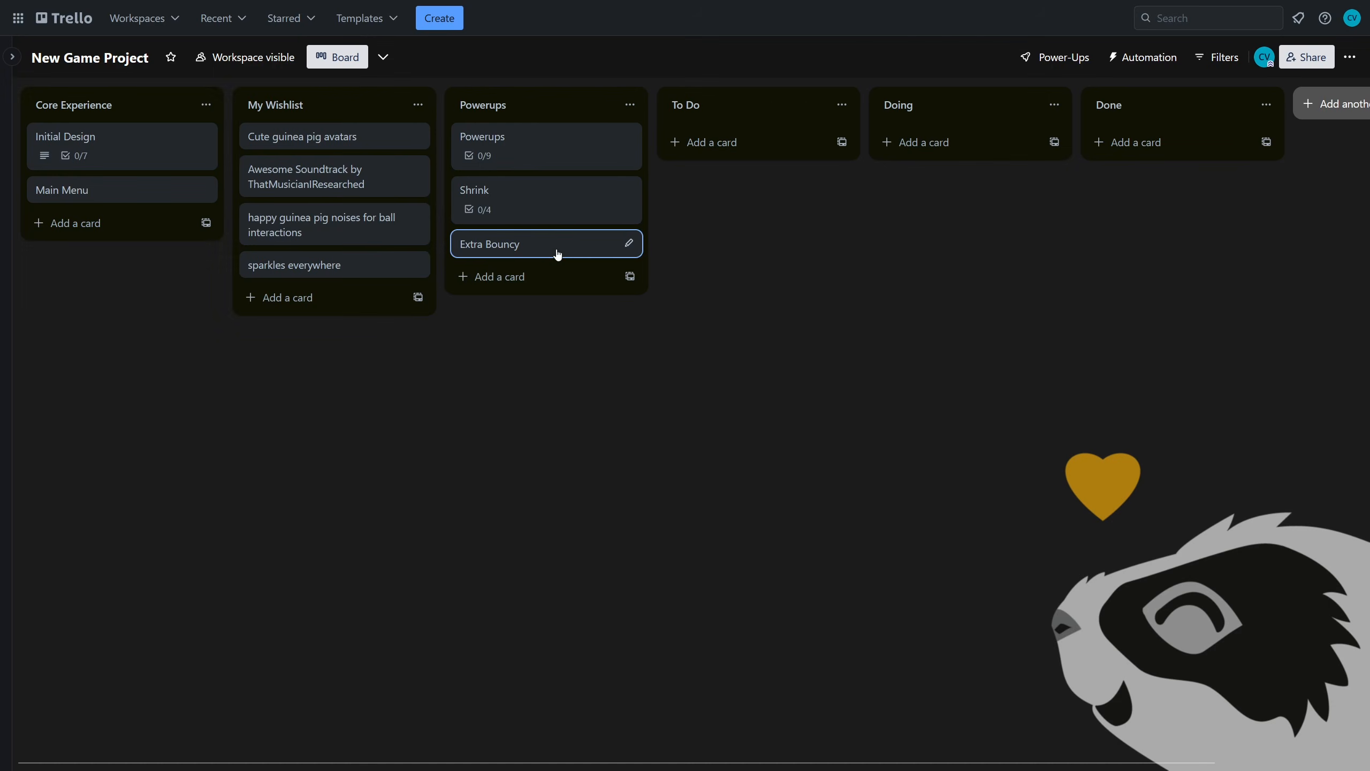
- Add a checklist to the Extra Bouncy card by copying the Powerups card's Implementation Workflow checklist, and close the card
left_click(556, 246)
left_click(885, 193)
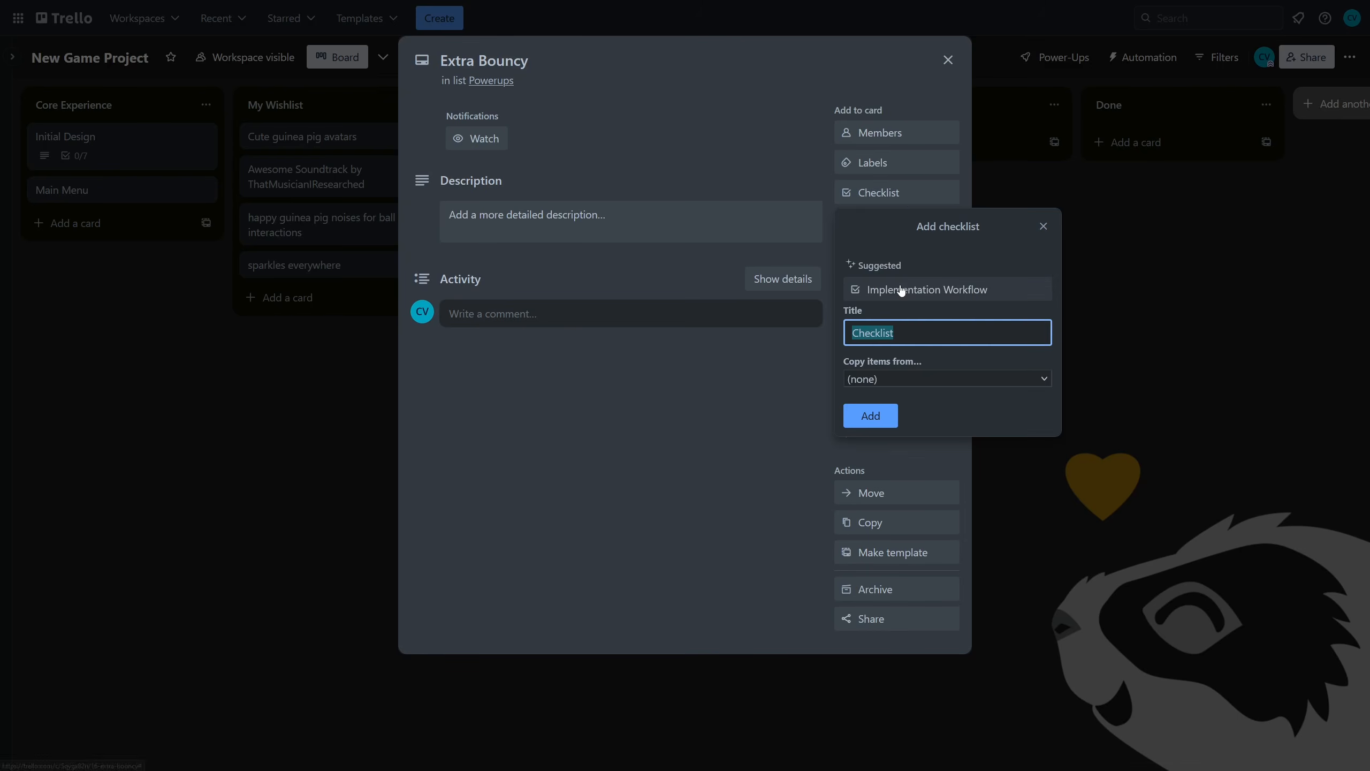
left_click(885, 378)
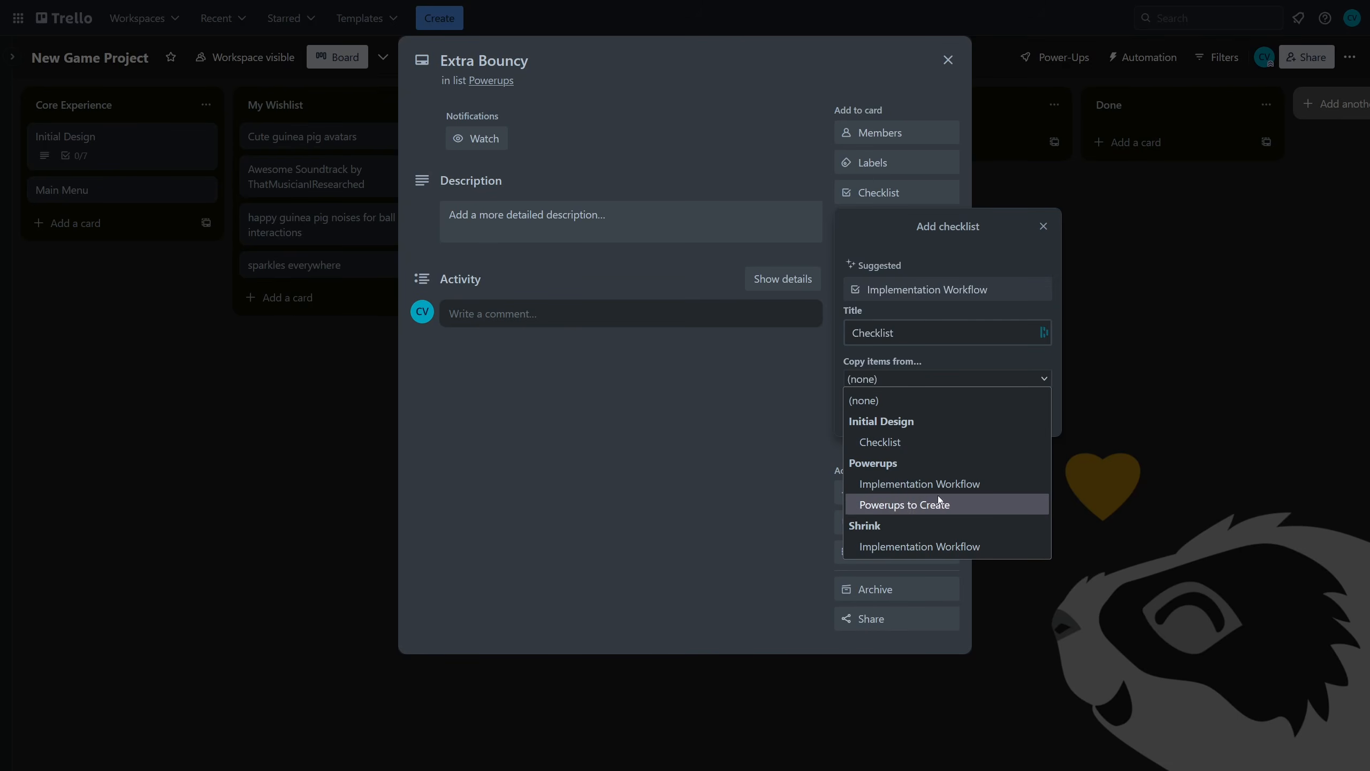
left_click(917, 486)
left_click(879, 424)
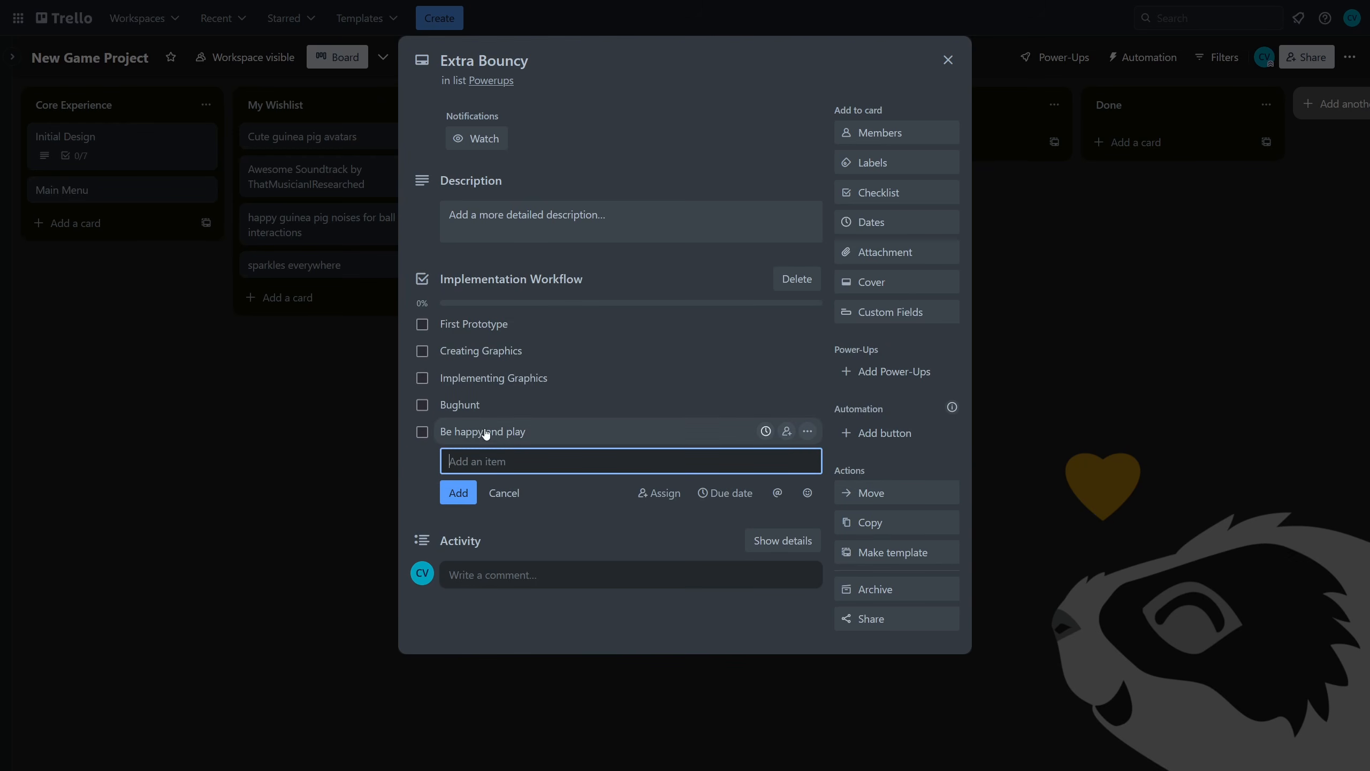
key("Escape")
left_click(359, 457)
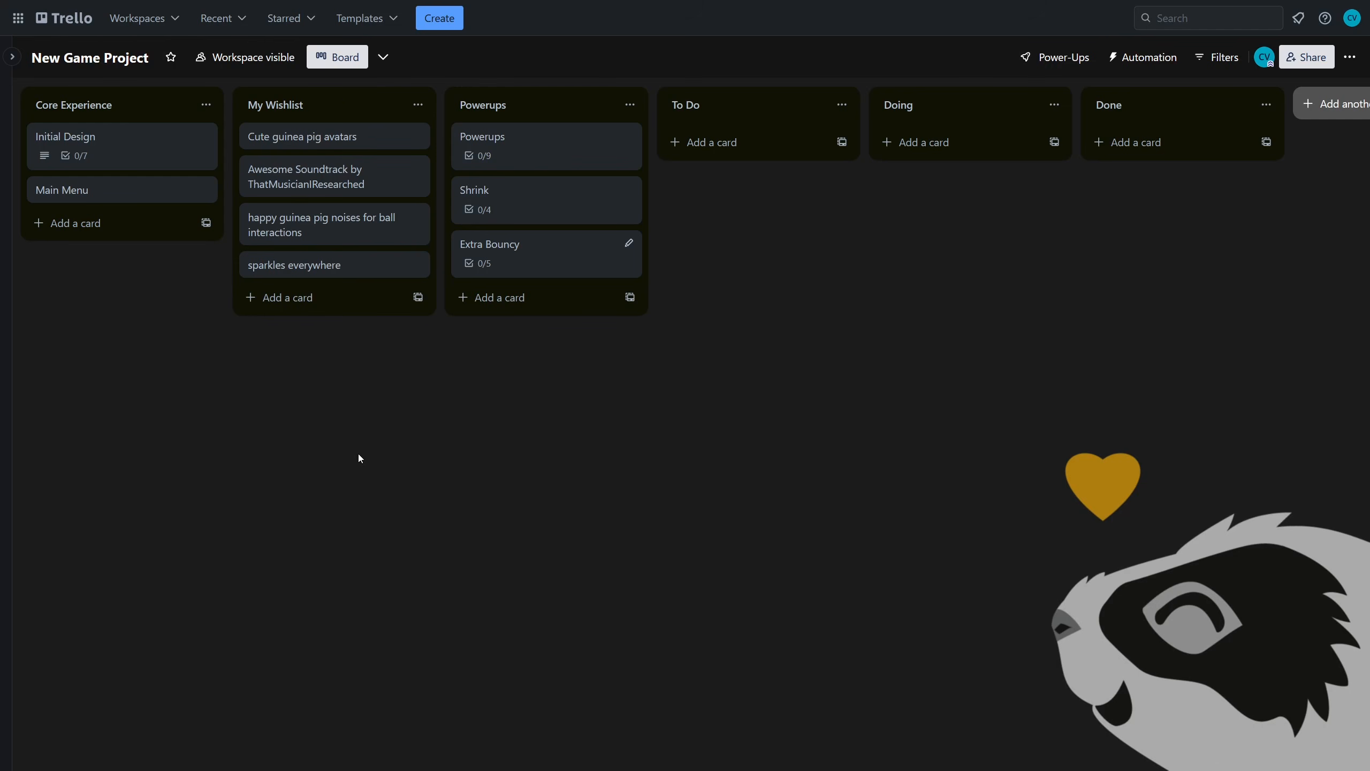
- Add a card titled "Powerup Template" to the Powerups list
left_click(518, 306)
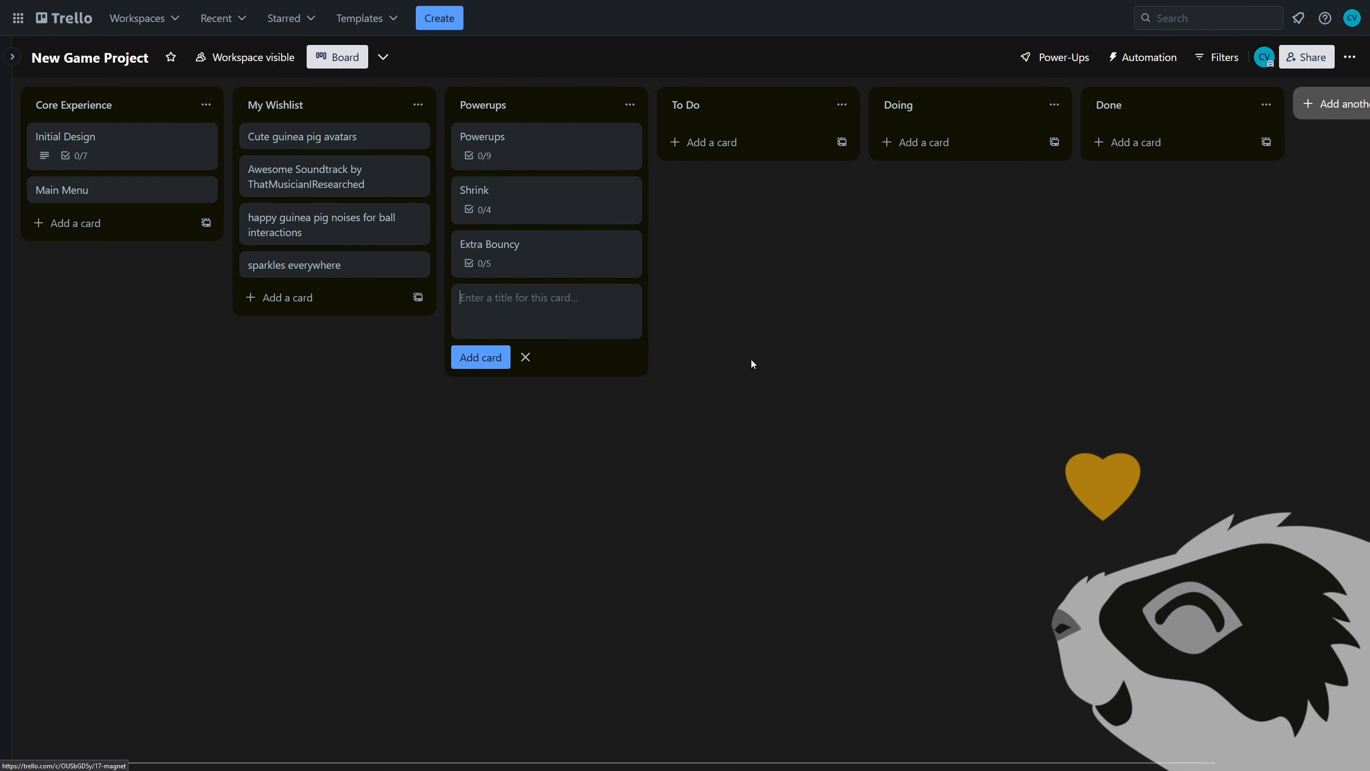
type("Powerup Template")
key("Return")
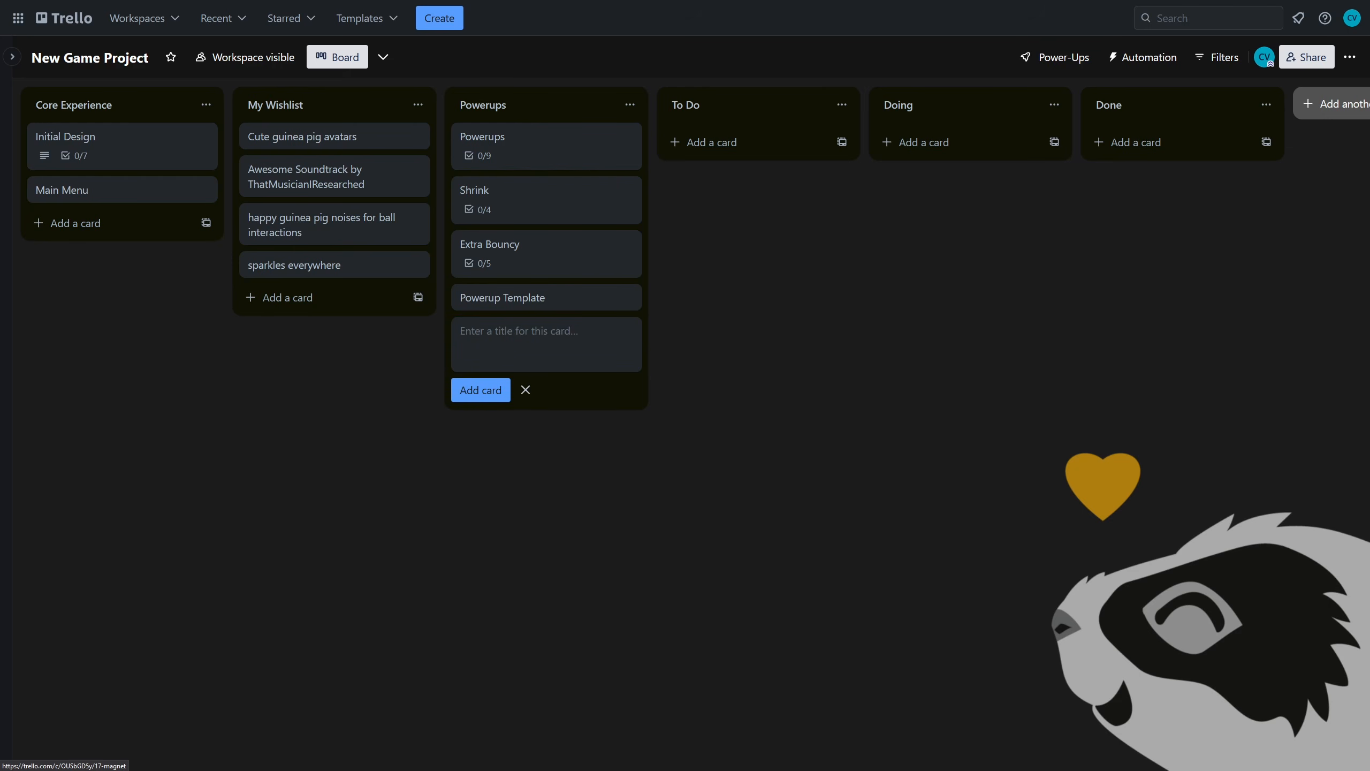
- Add a checklist to the Powerup Template card by copying the Powerups card's Implementation Workflow checklist
left_click(523, 298)
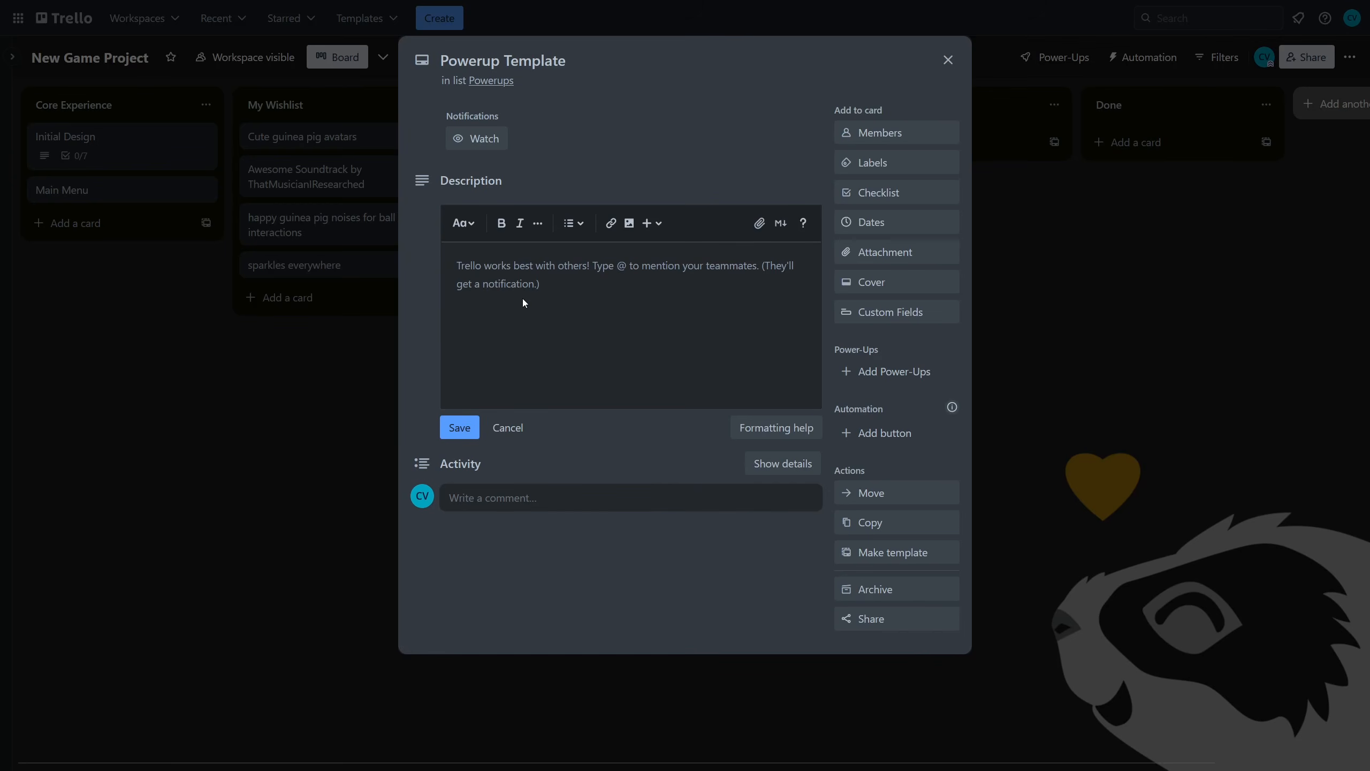
left_click(908, 201)
left_click(884, 378)
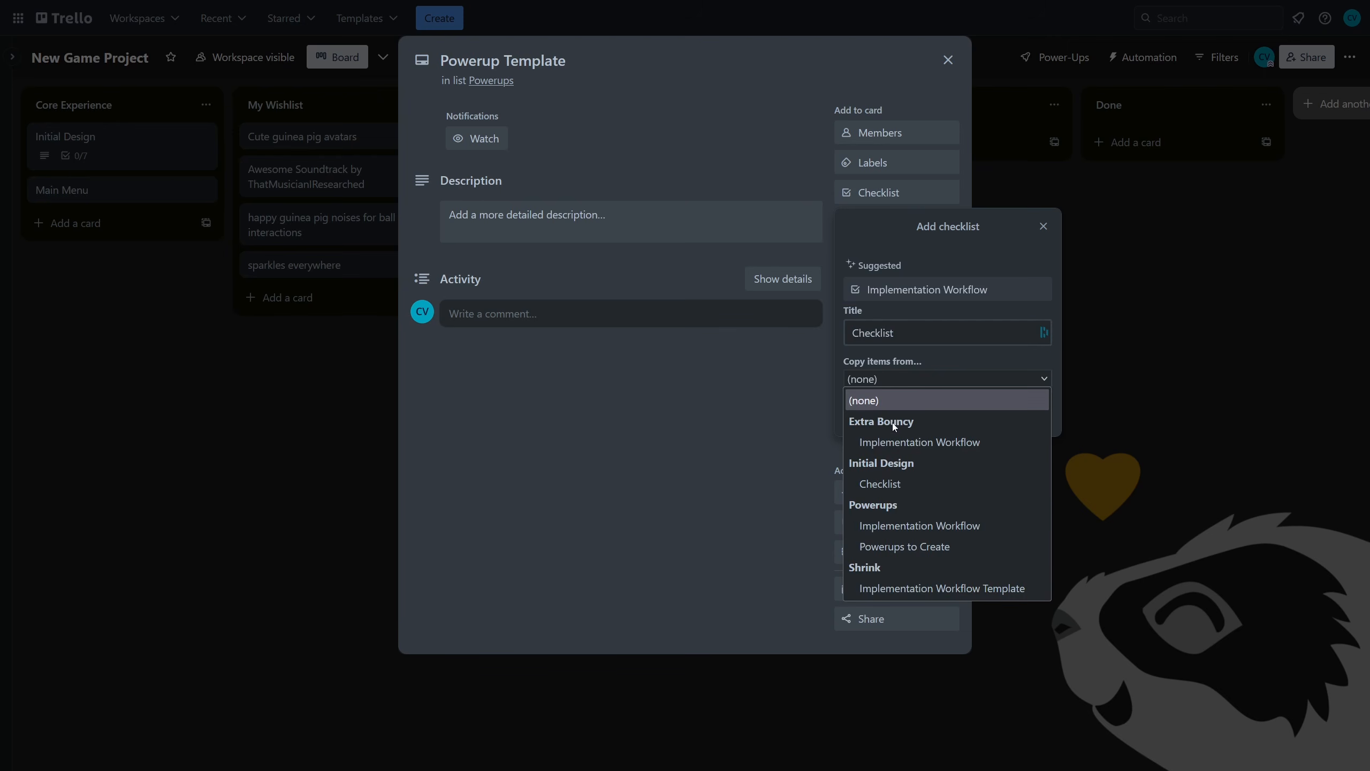
left_click(925, 524)
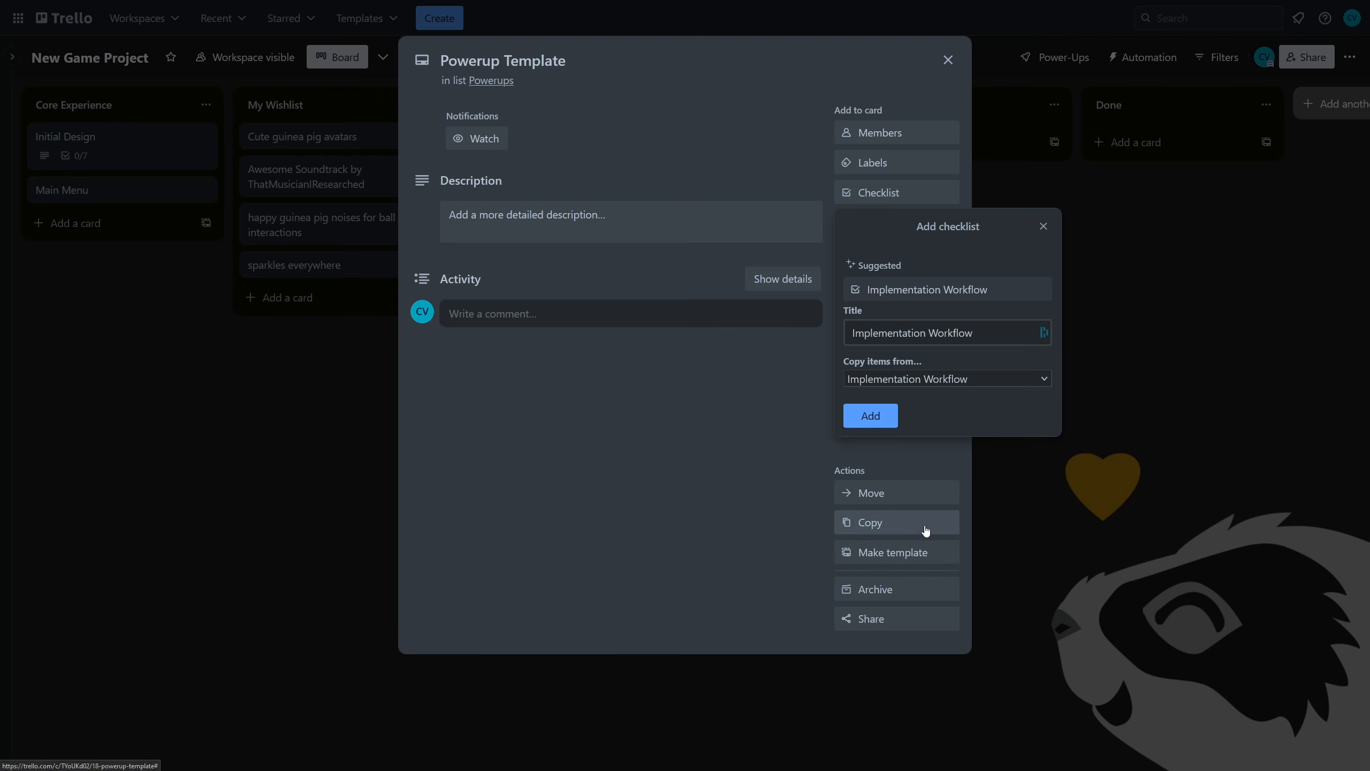
left_click(857, 423)
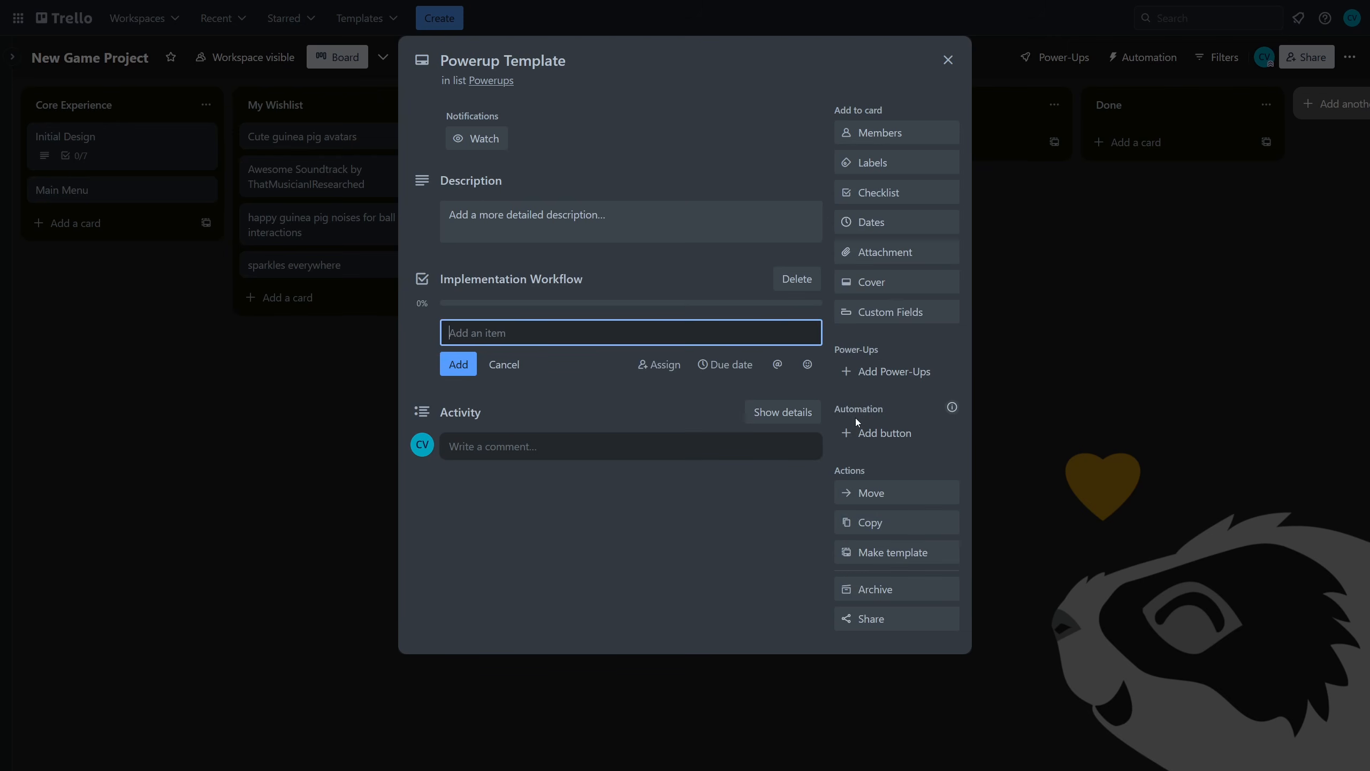
- Turn the Powerup Template card into a template and save the description "This powerup does:"
left_click(883, 552)
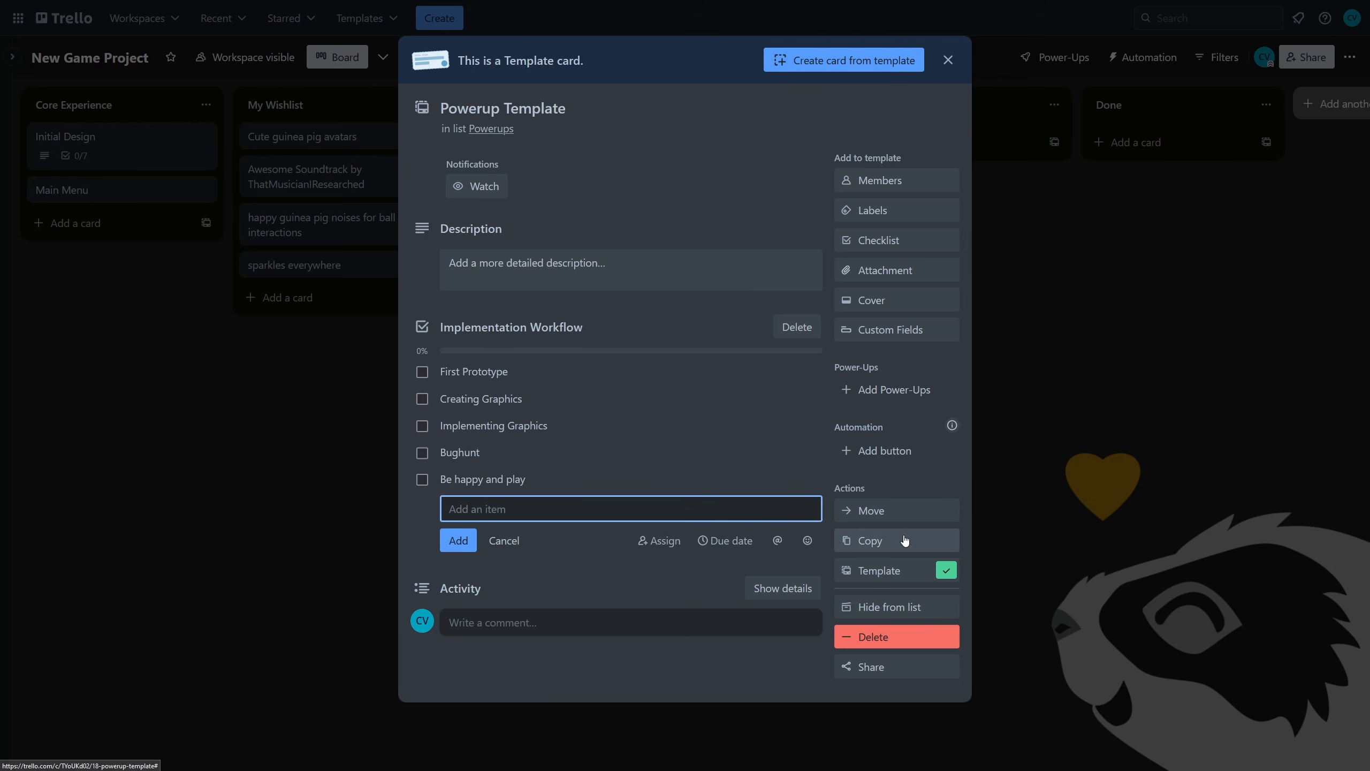
left_click(577, 272)
type("This powerup does:")
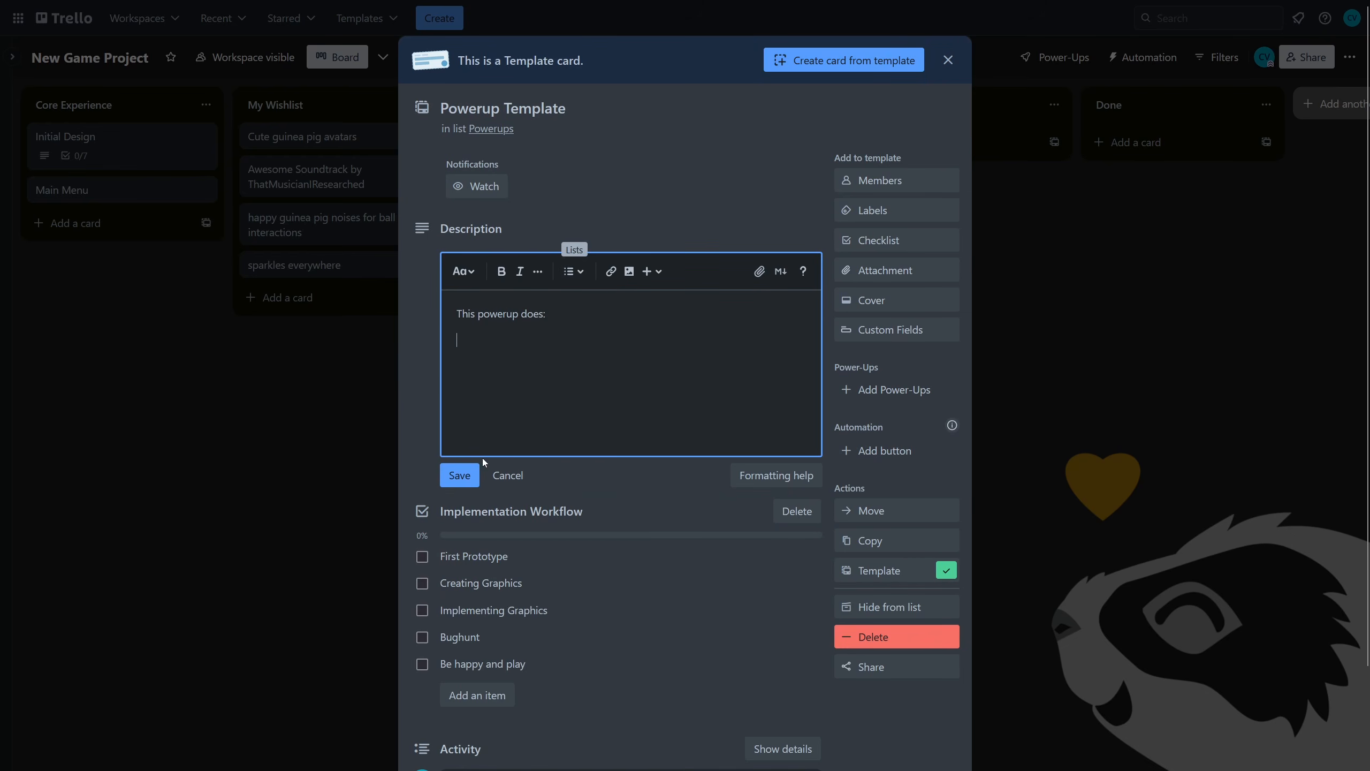
left_click(460, 476)
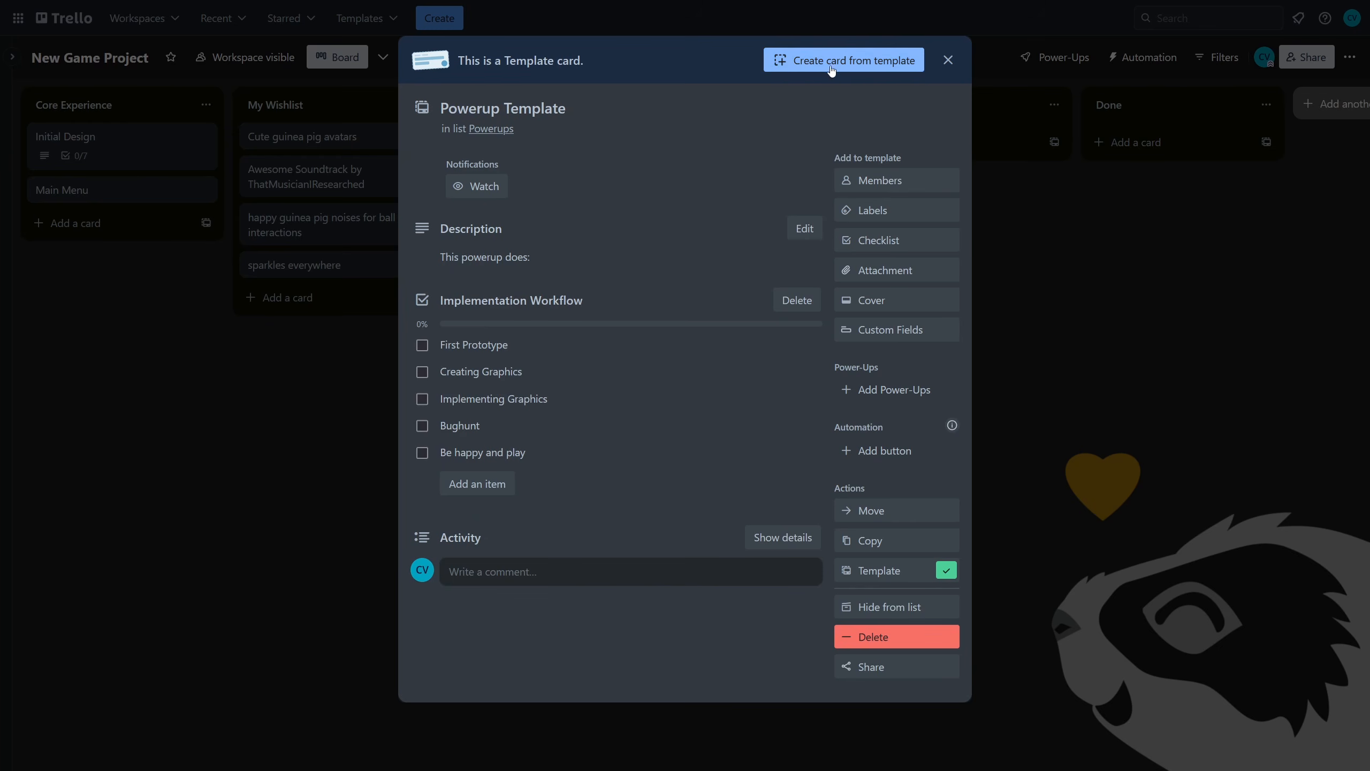
- Create a card named "Magnet" in the Powerups list from the Powerup Template, keeping its checklist
left_click(890, 67)
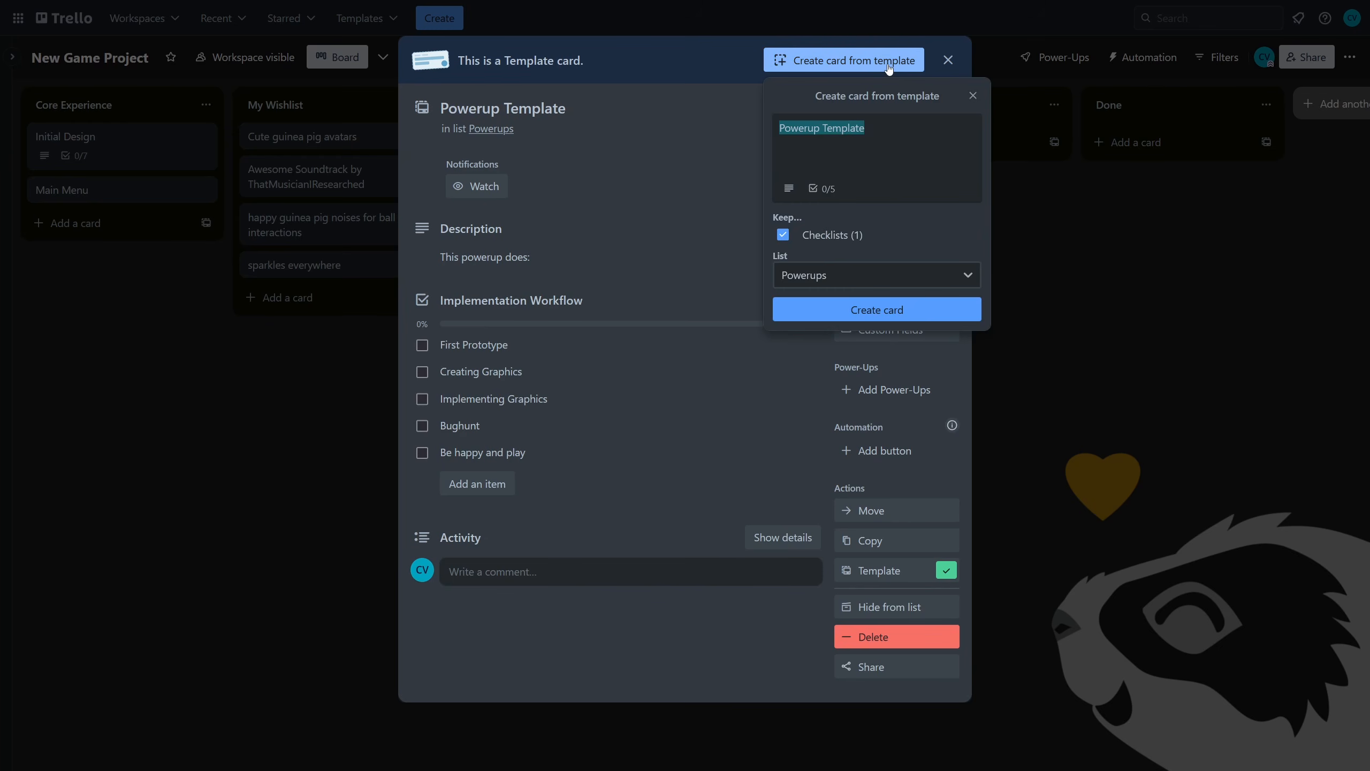
type("Magnet")
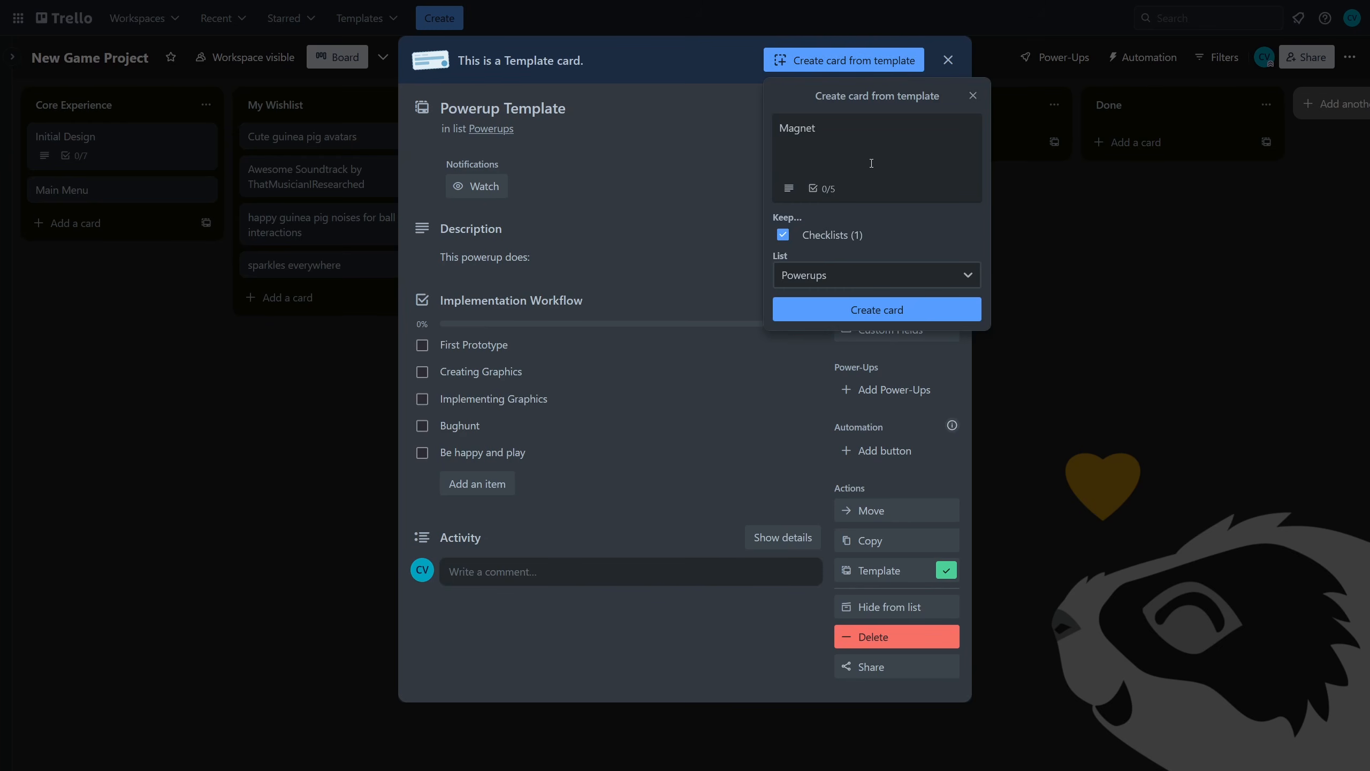
left_click(836, 311)
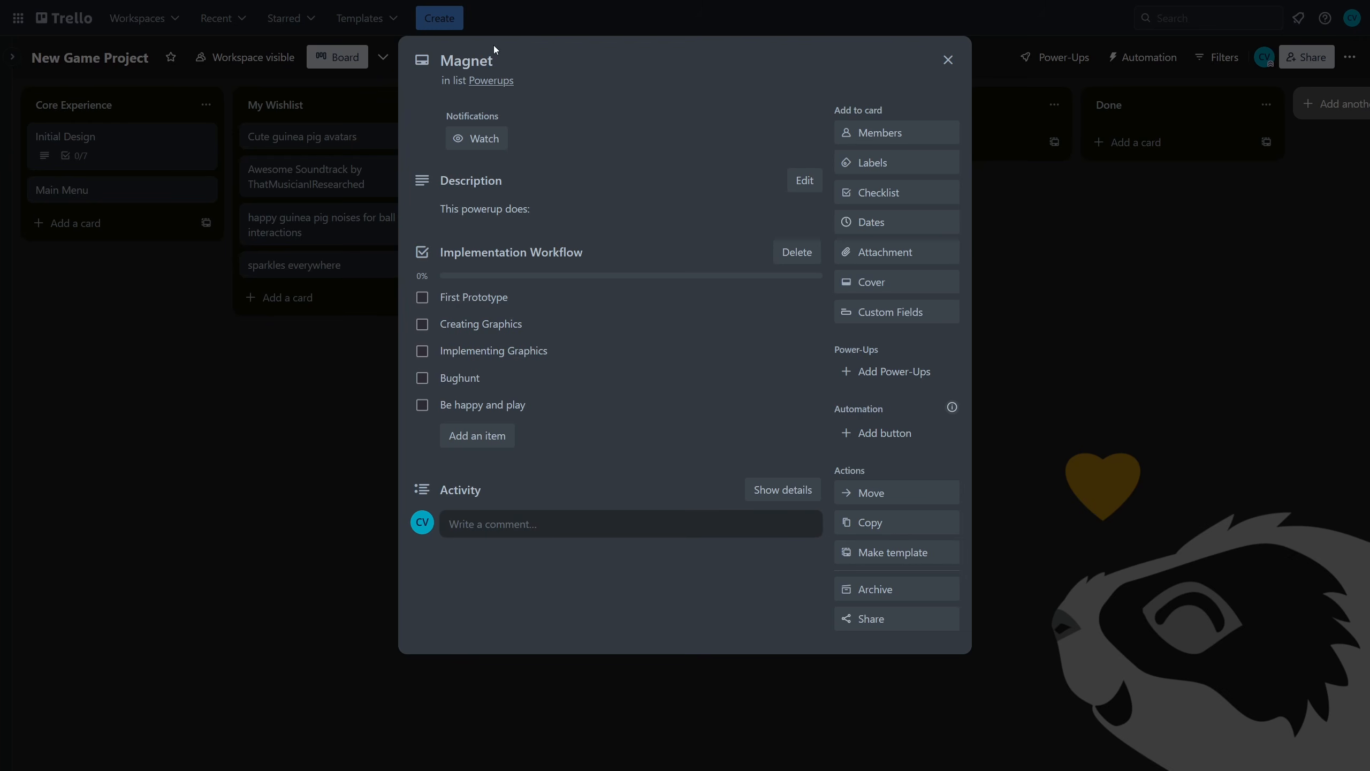
- Convert the Inventory System item in the Level Up System card's Dependent on checklist to a card
left_click(334, 296)
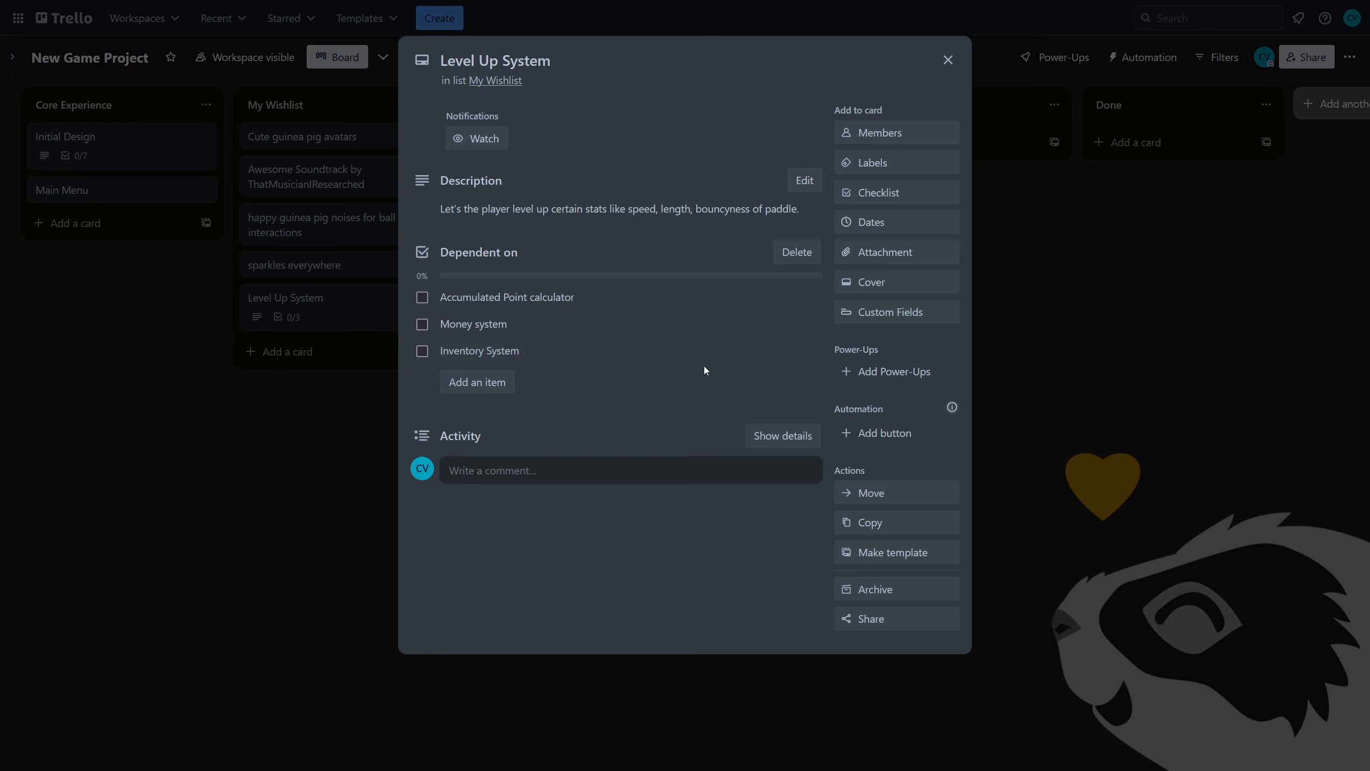
left_click(808, 350)
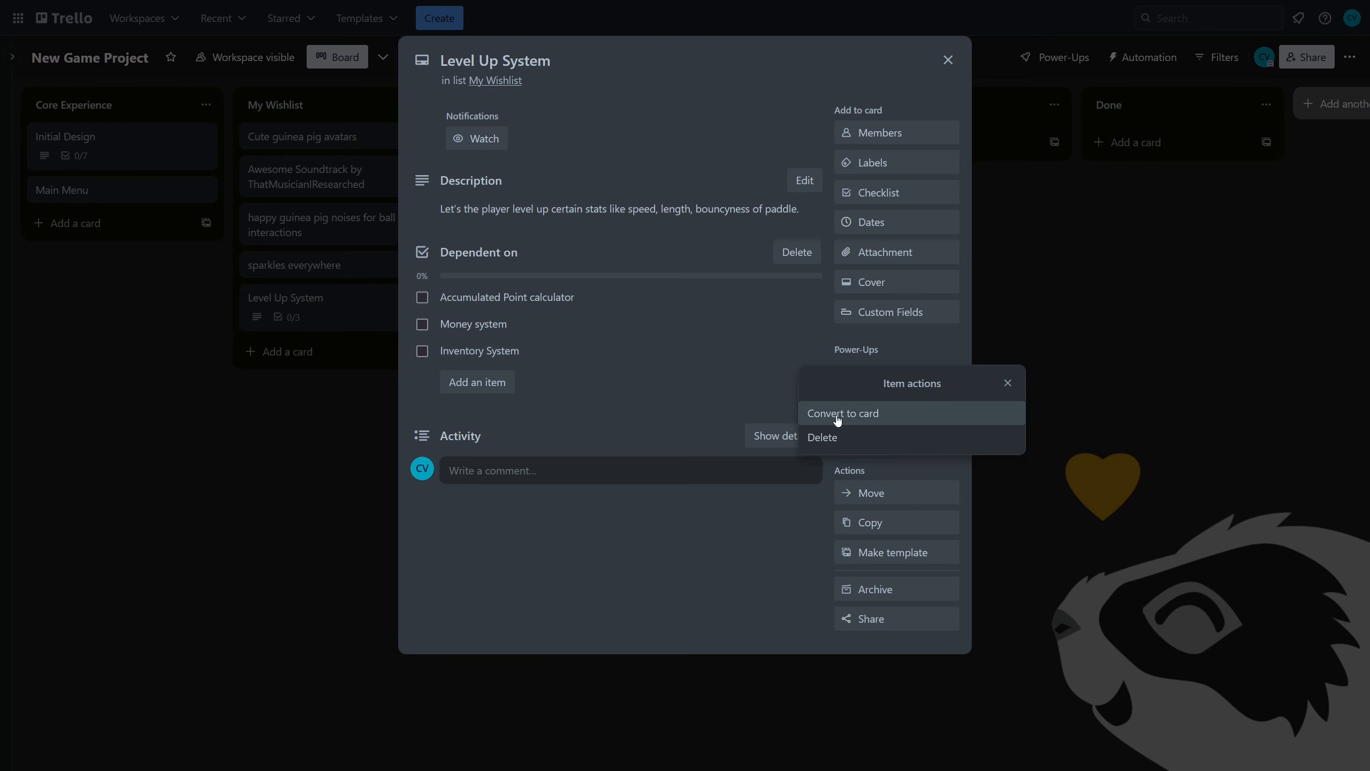
left_click(820, 413)
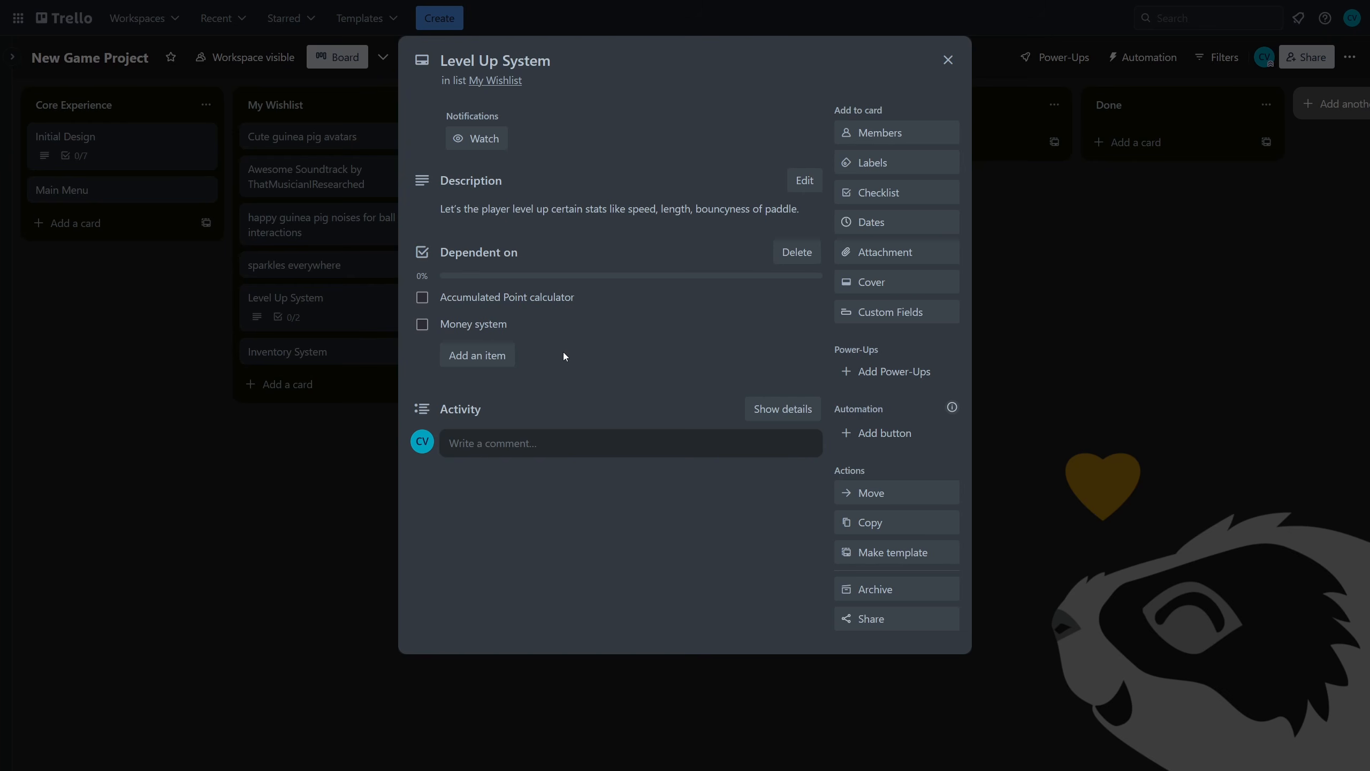
- Attach the Level Up System card to the Inventory System card by pasting its link
mouse_move(600, 26)
left_click(319, 417)
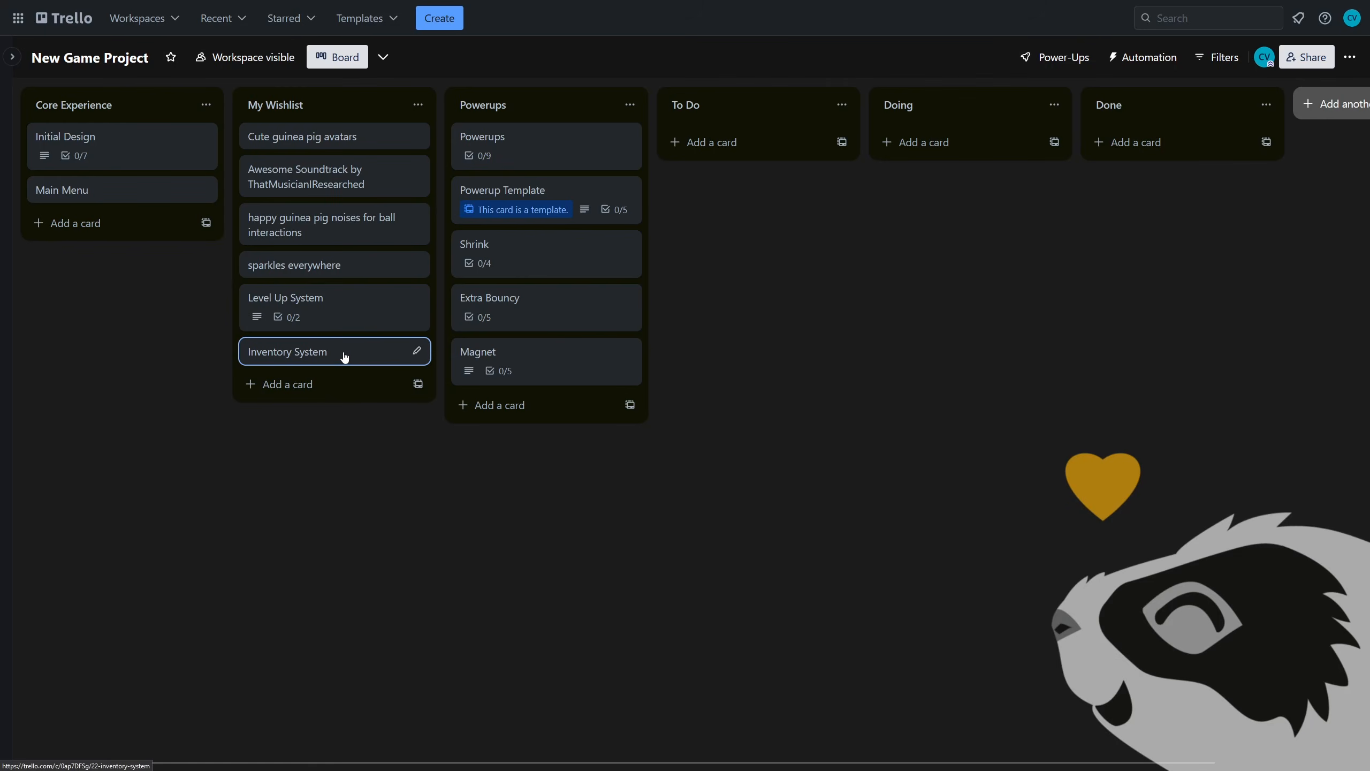
left_click(343, 352)
key("ctrl+v")
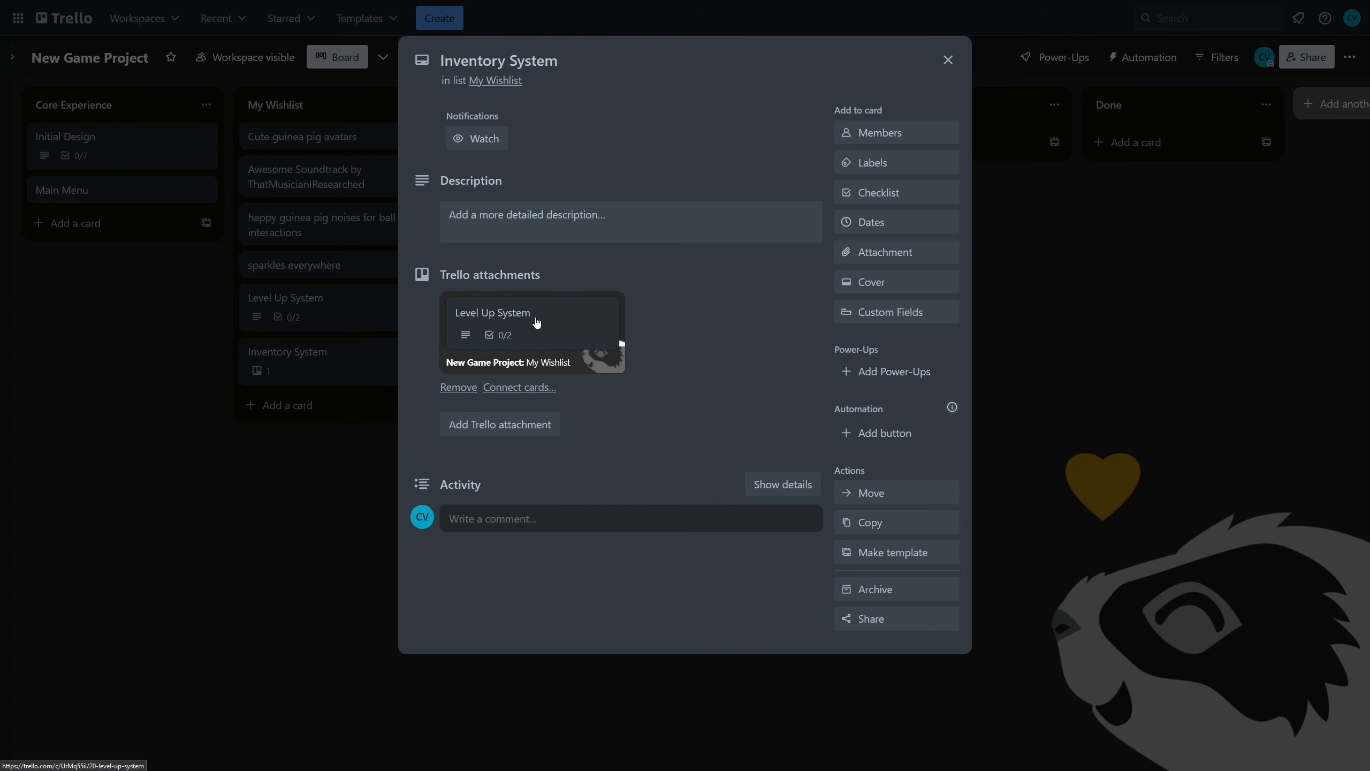
left_click(338, 431)
- Attach the Inventory System card to the Level Up System card as a Trello attachment
left_click(333, 297)
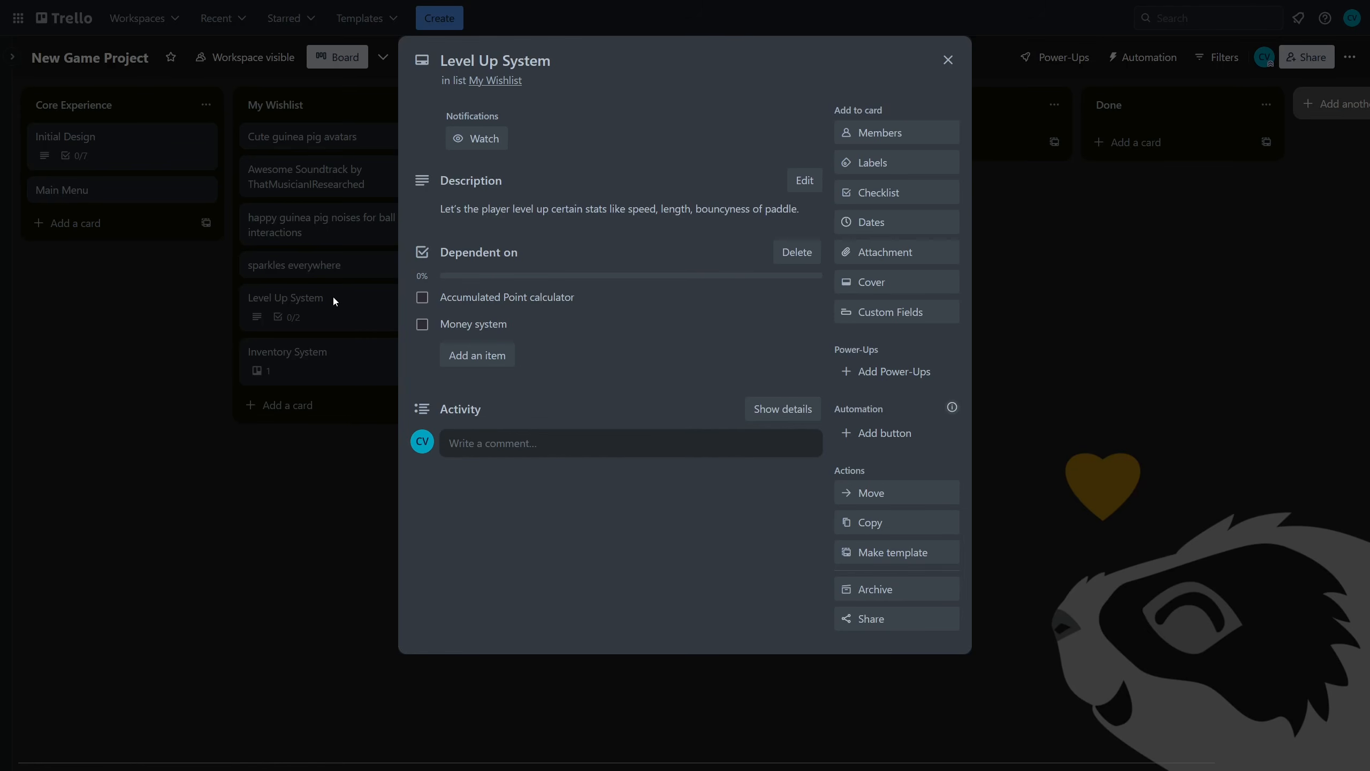
left_click(252, 447)
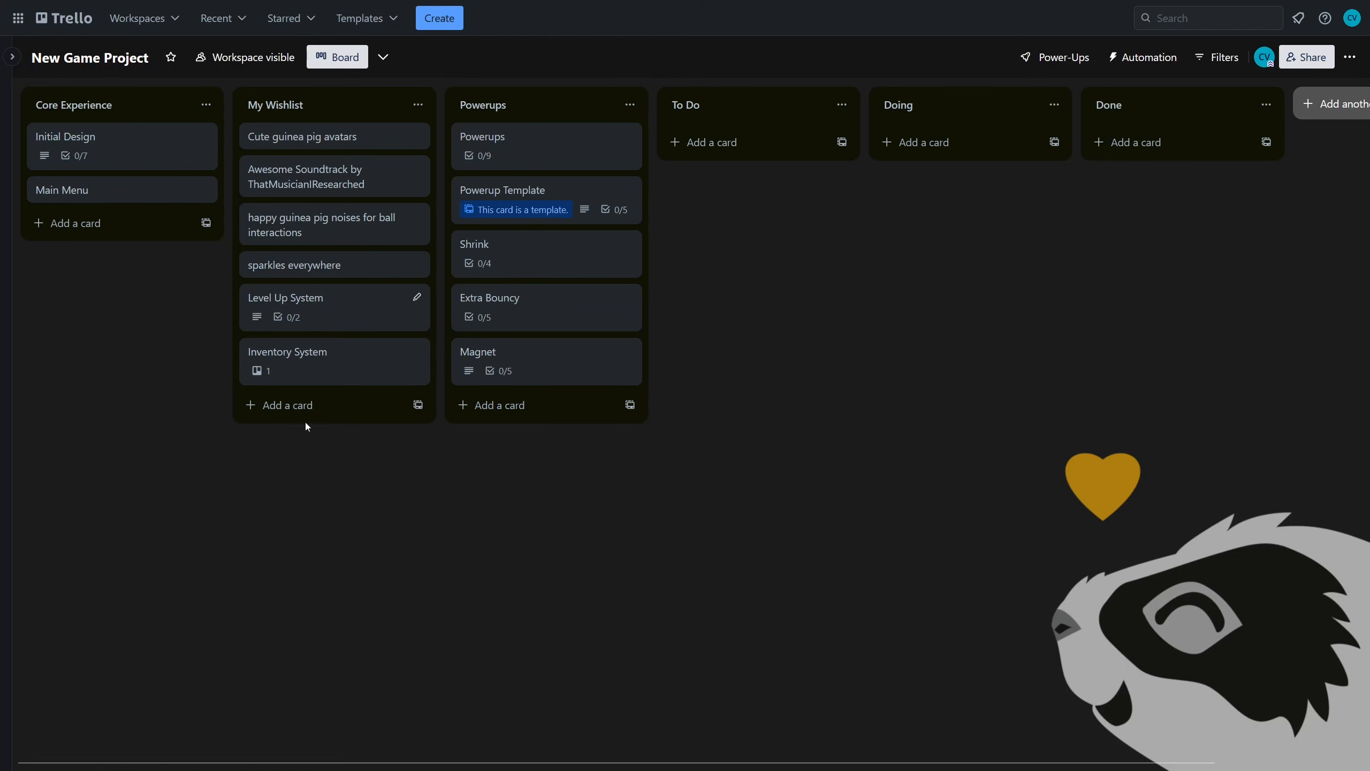
left_click(338, 359)
mouse_move(621, 4)
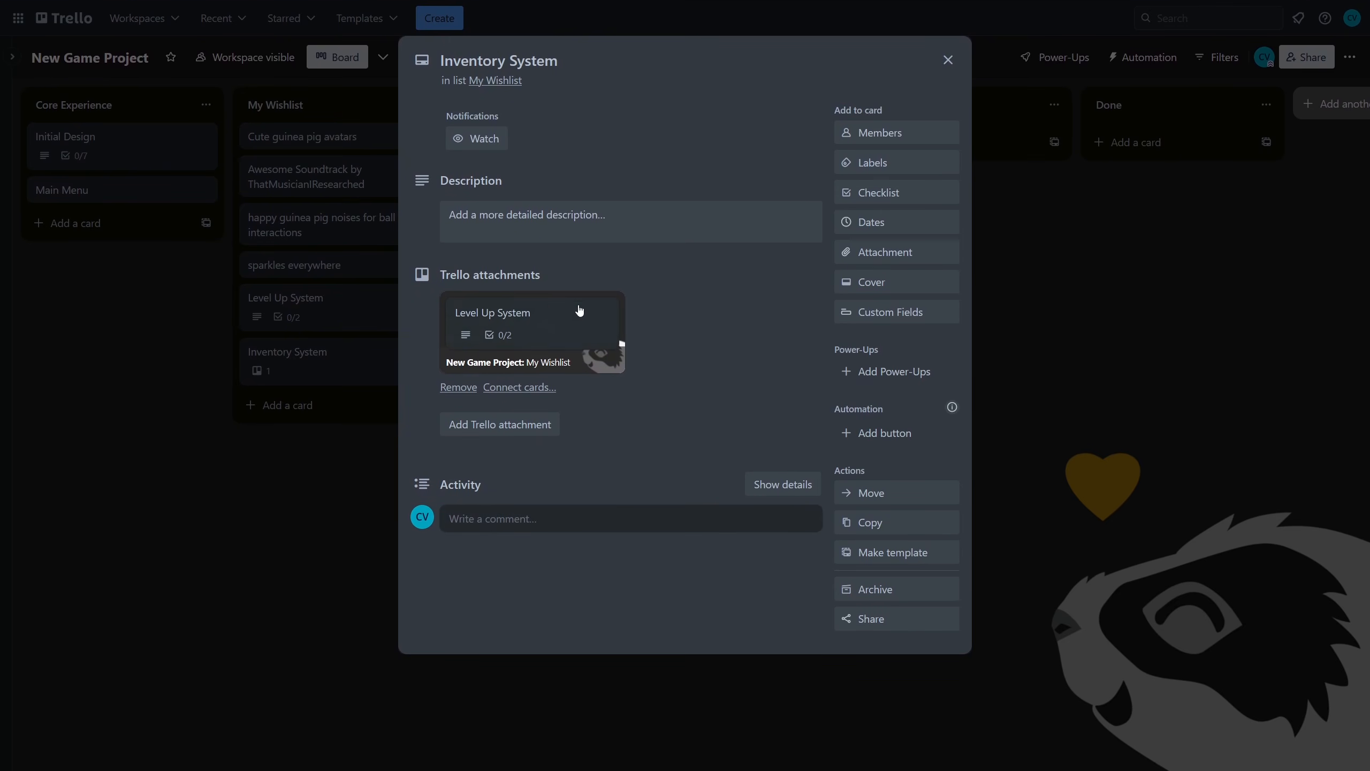
left_click(535, 319)
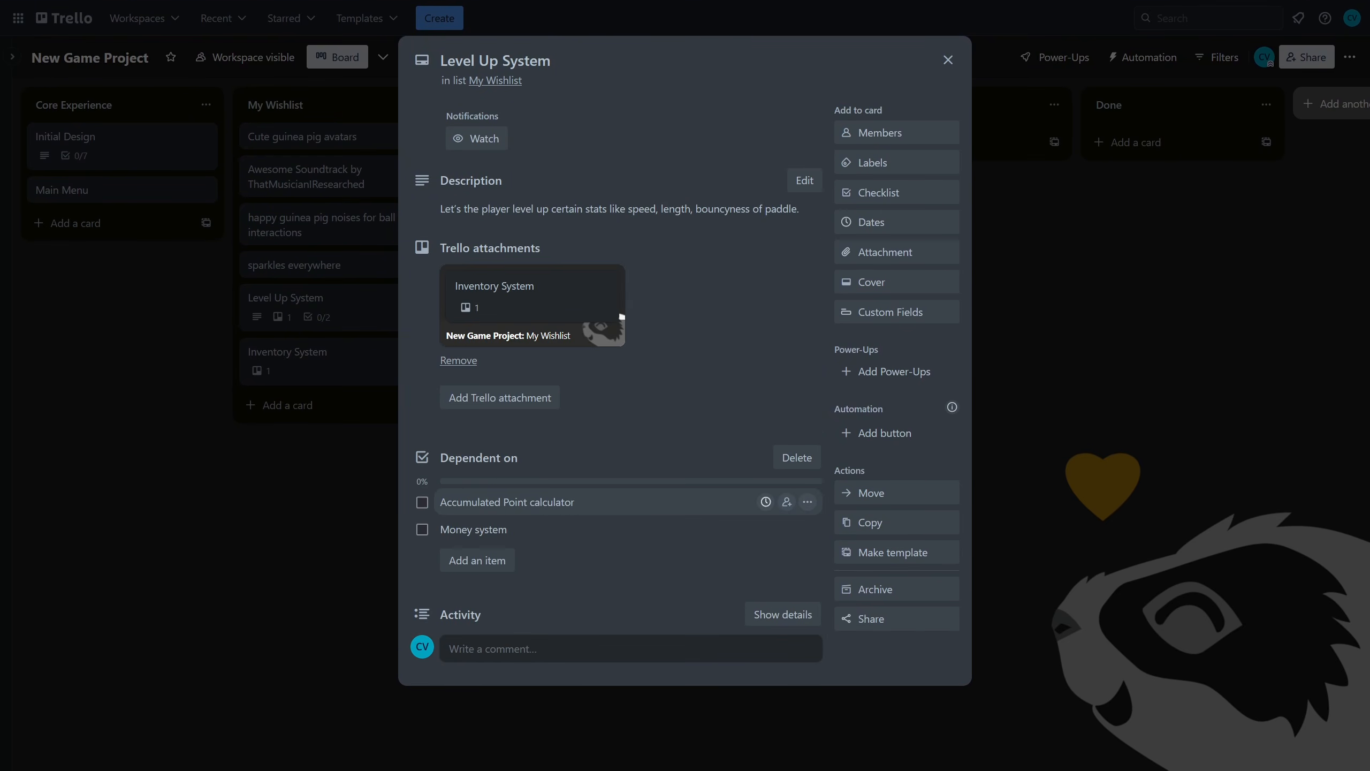
- Add the Inventory System card's link as an item in the Dependent on checklist and open the linked card
left_click(477, 561)
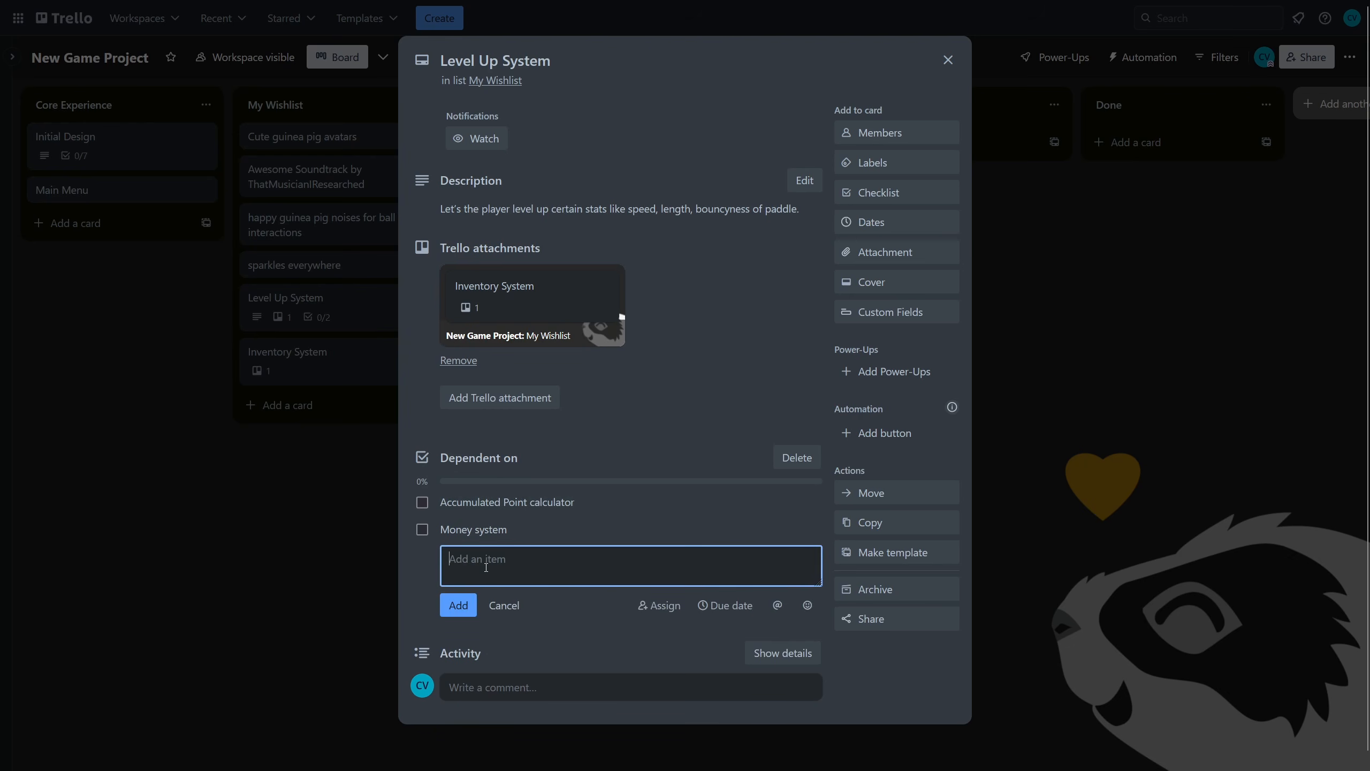
key("ctrl+v")
key("Return")
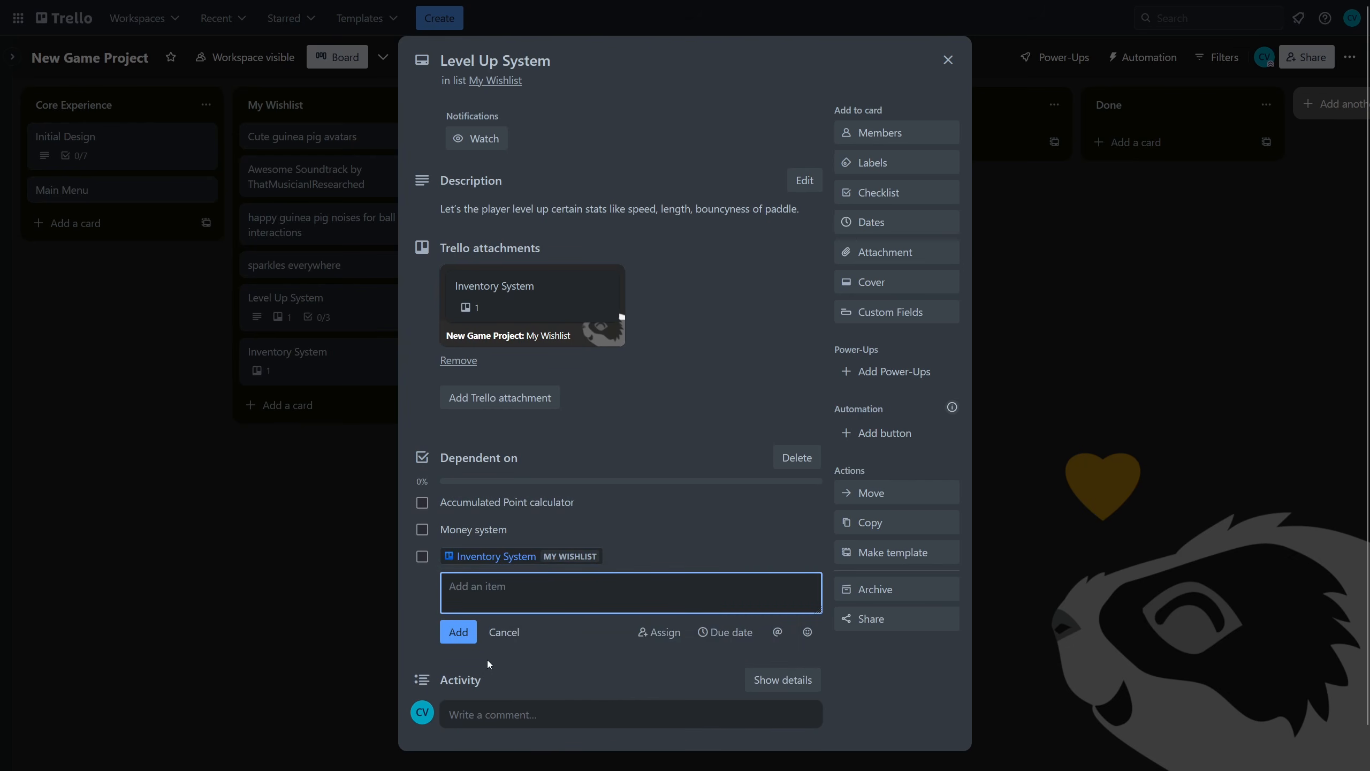
left_click(497, 556)
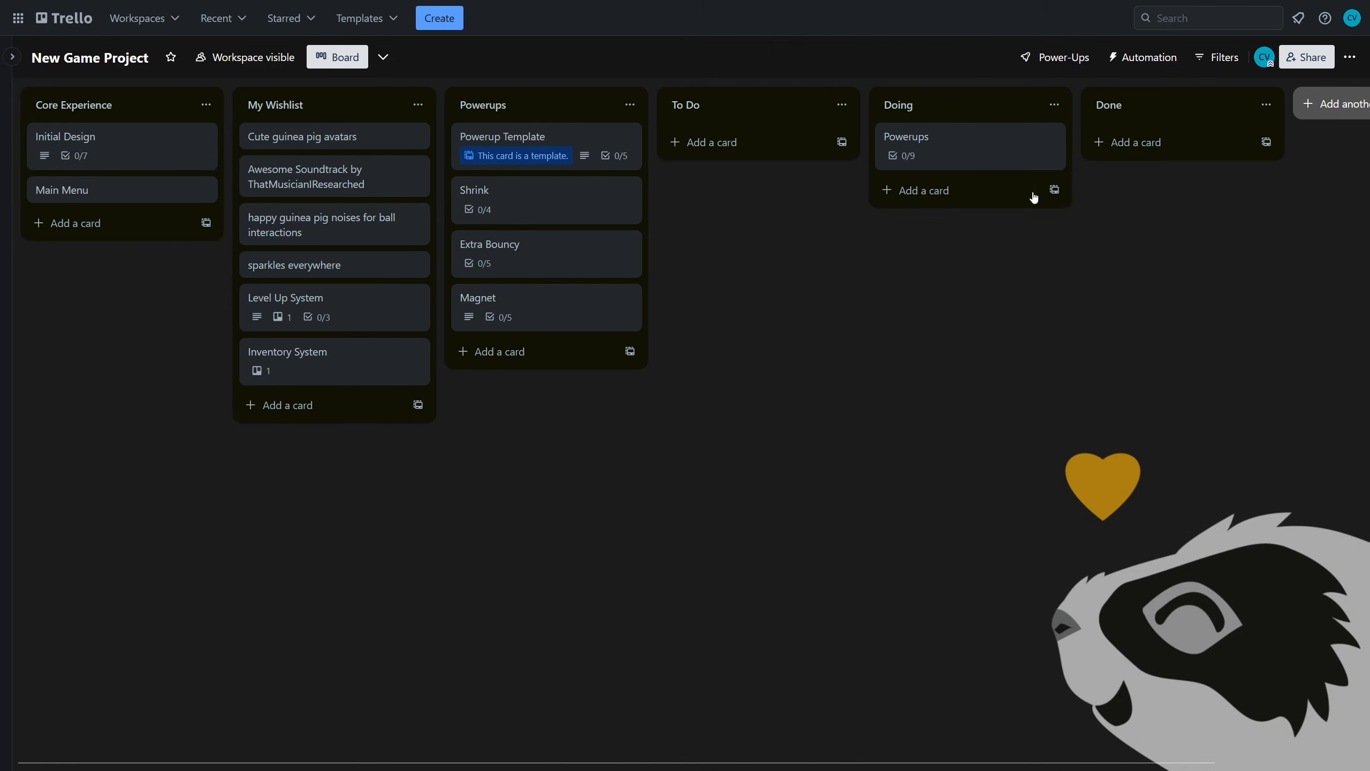
- Upload Breakout.gif and the four powerup screenshot PNGs as attachments to the Powerups card in the Doing list
left_click(937, 149)
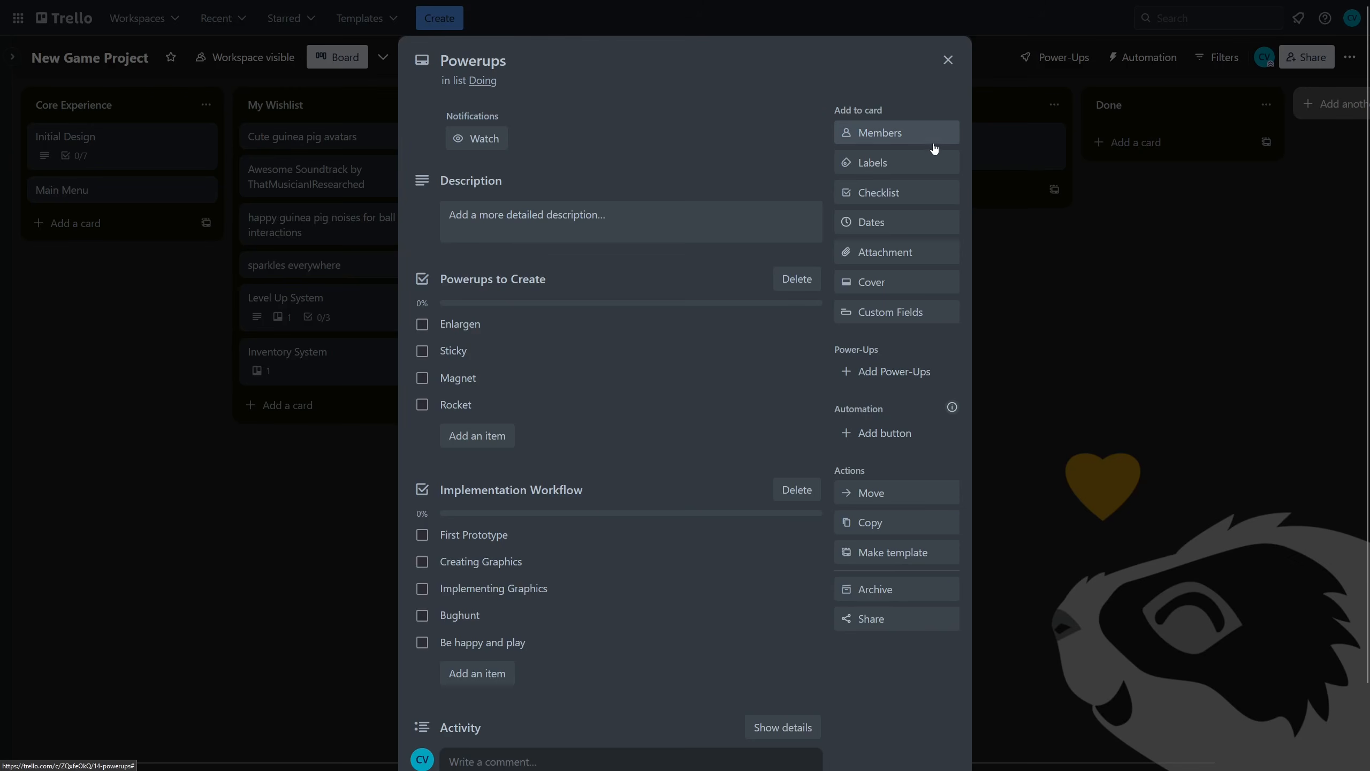
left_click(893, 259)
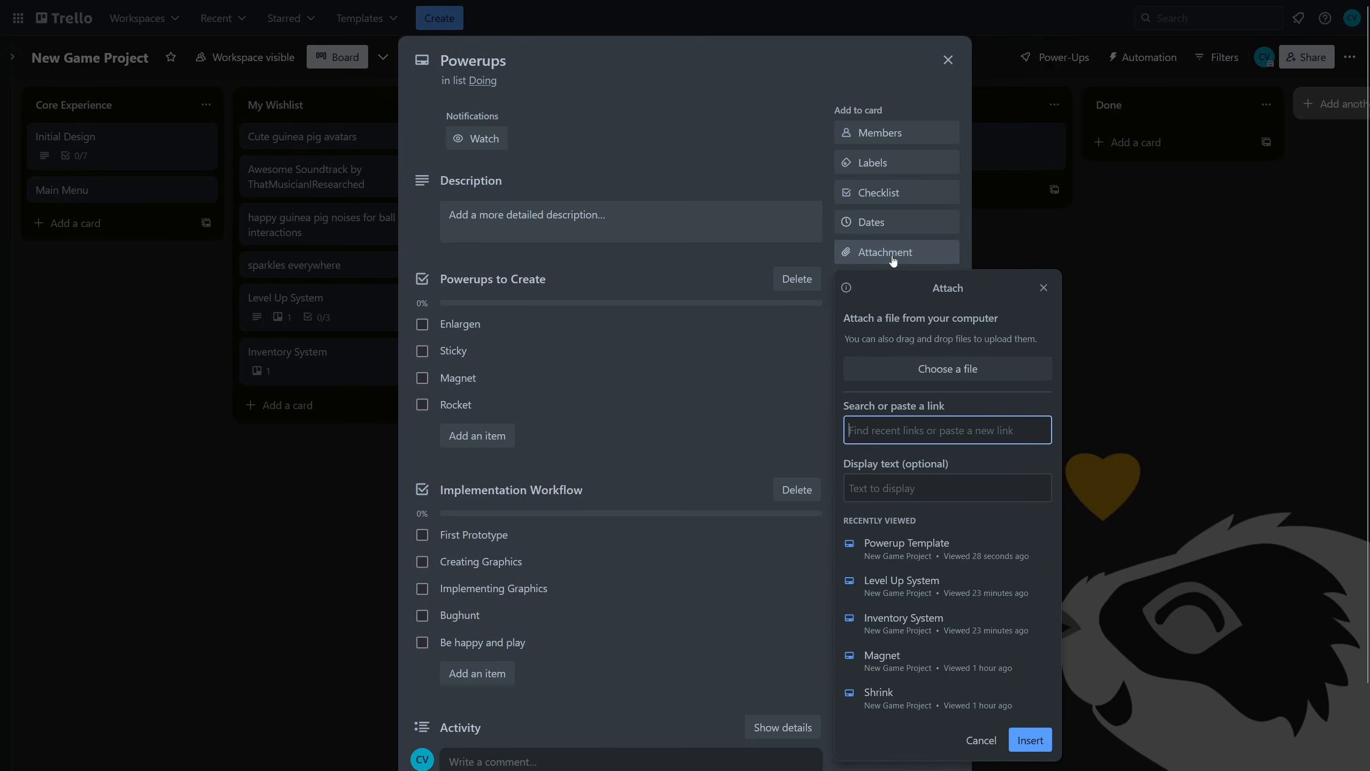
left_click(893, 260)
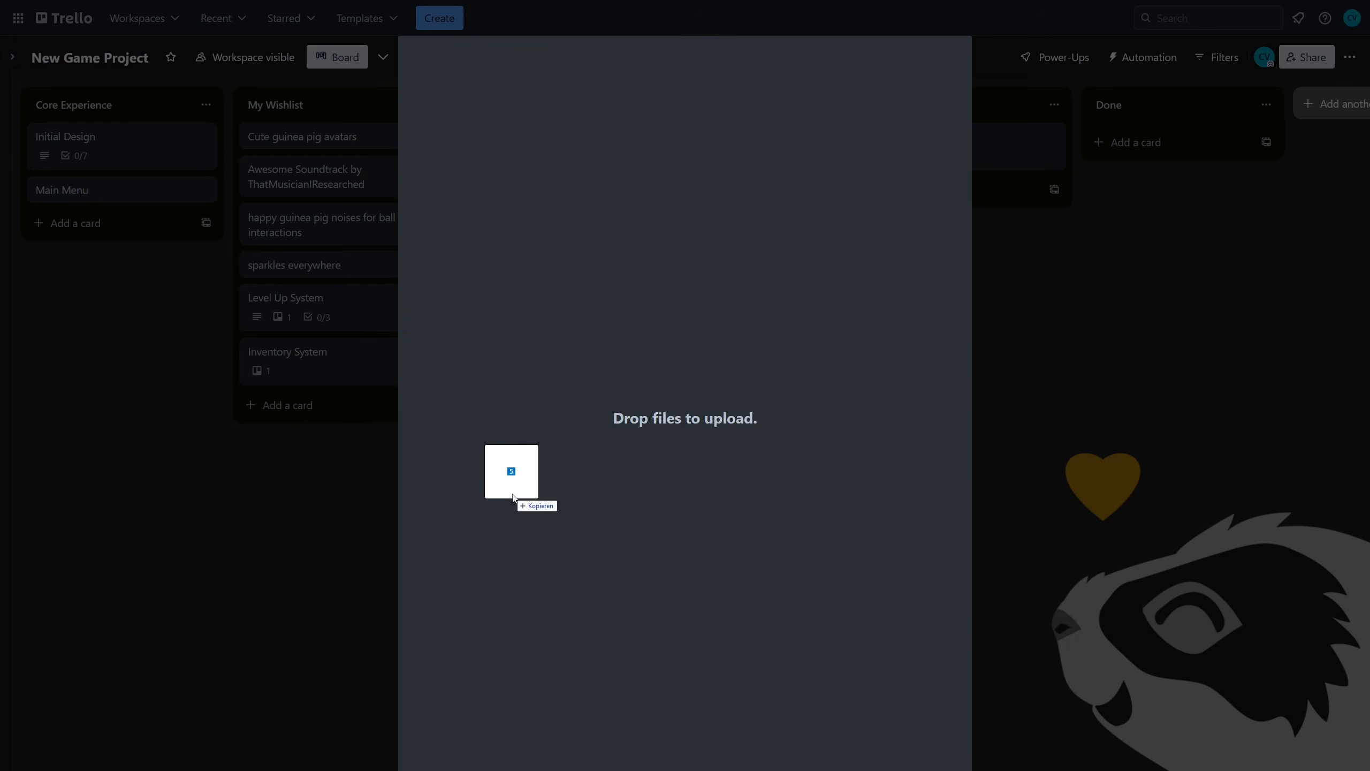
left_click_drag(511, 468, 696, 531)
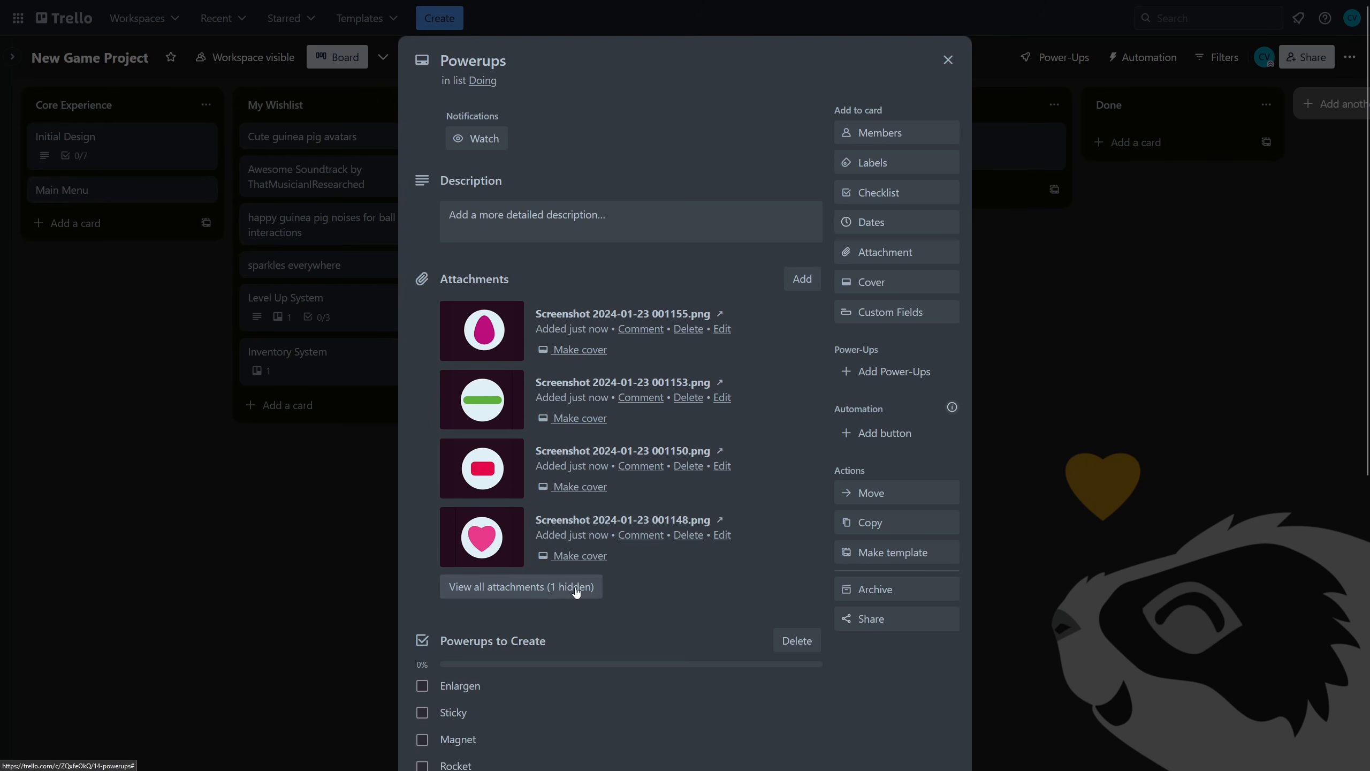
- Try the egg, green bar and red block screenshots as the Powerups card's cover, ending with Breakout.gif
left_click(540, 587)
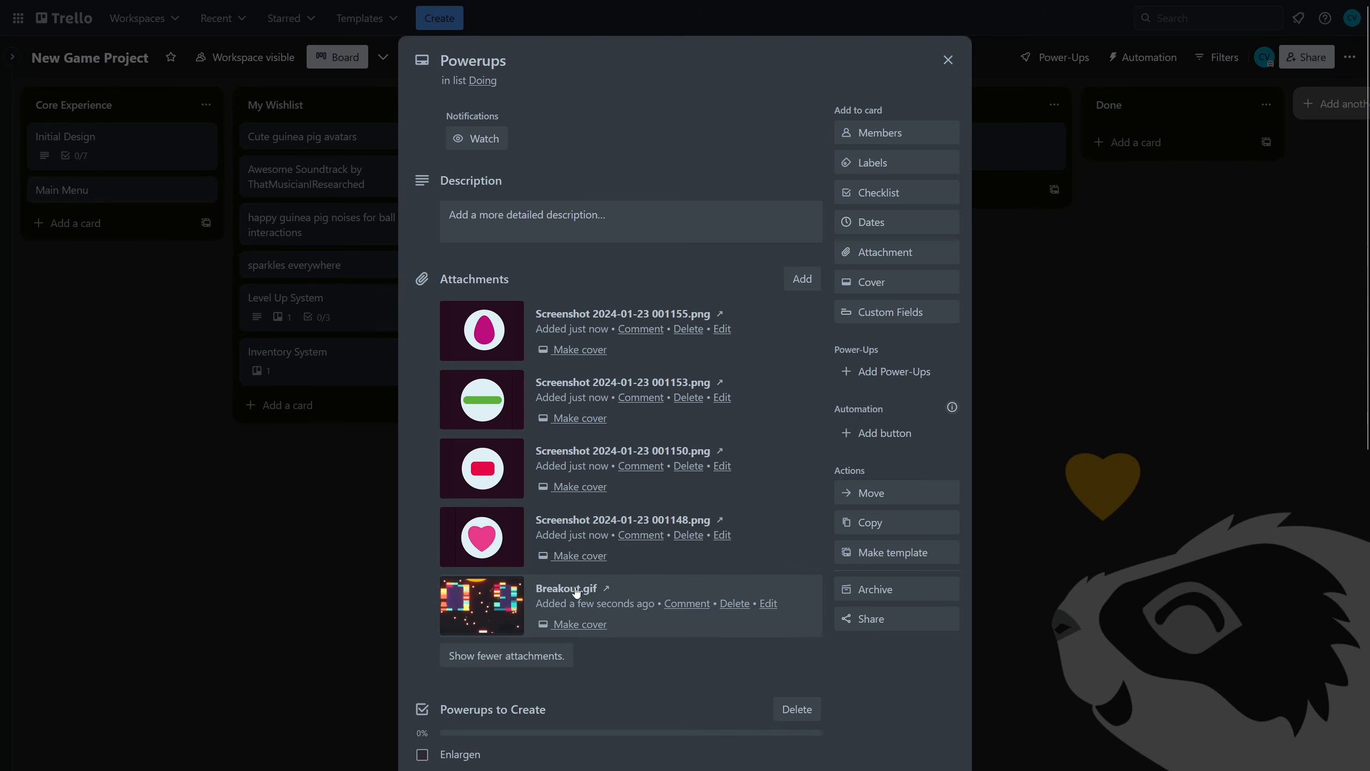
left_click(591, 351)
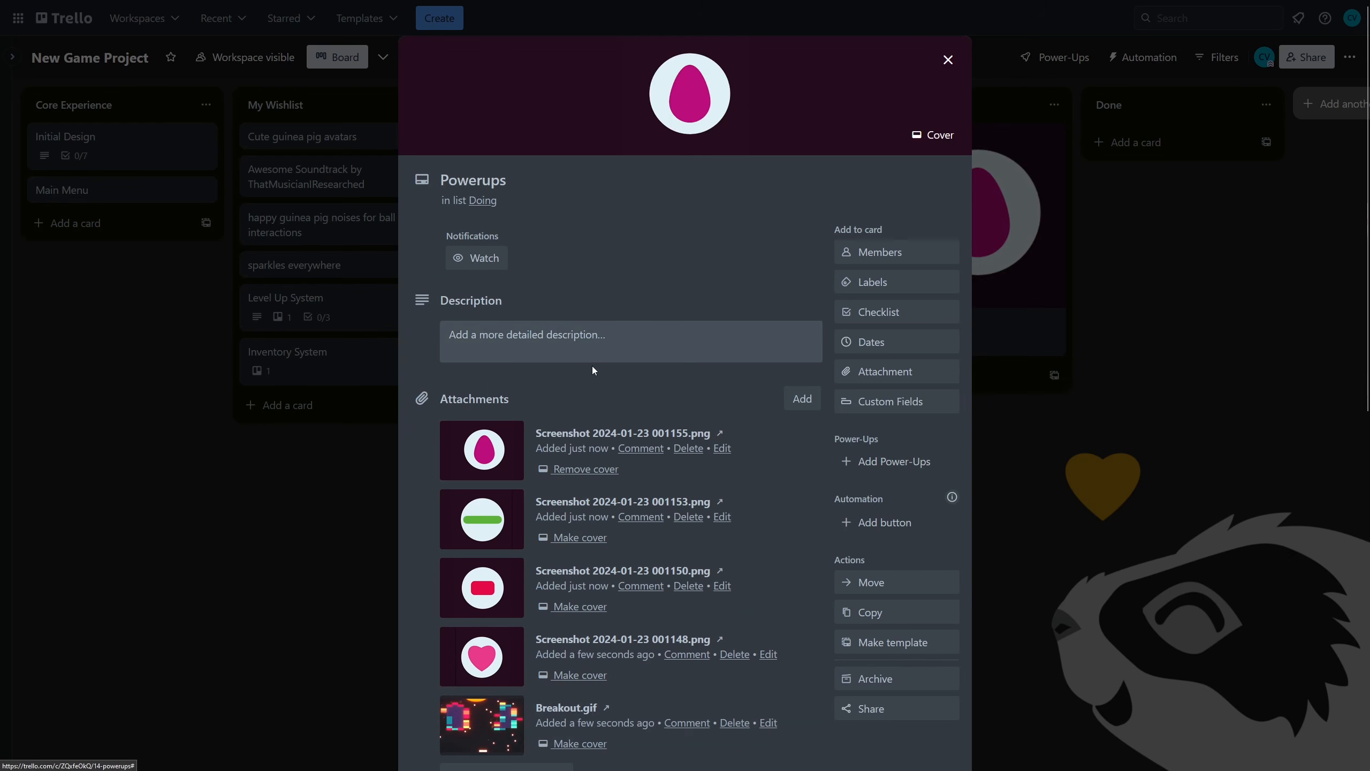
left_click(580, 538)
left_click(578, 607)
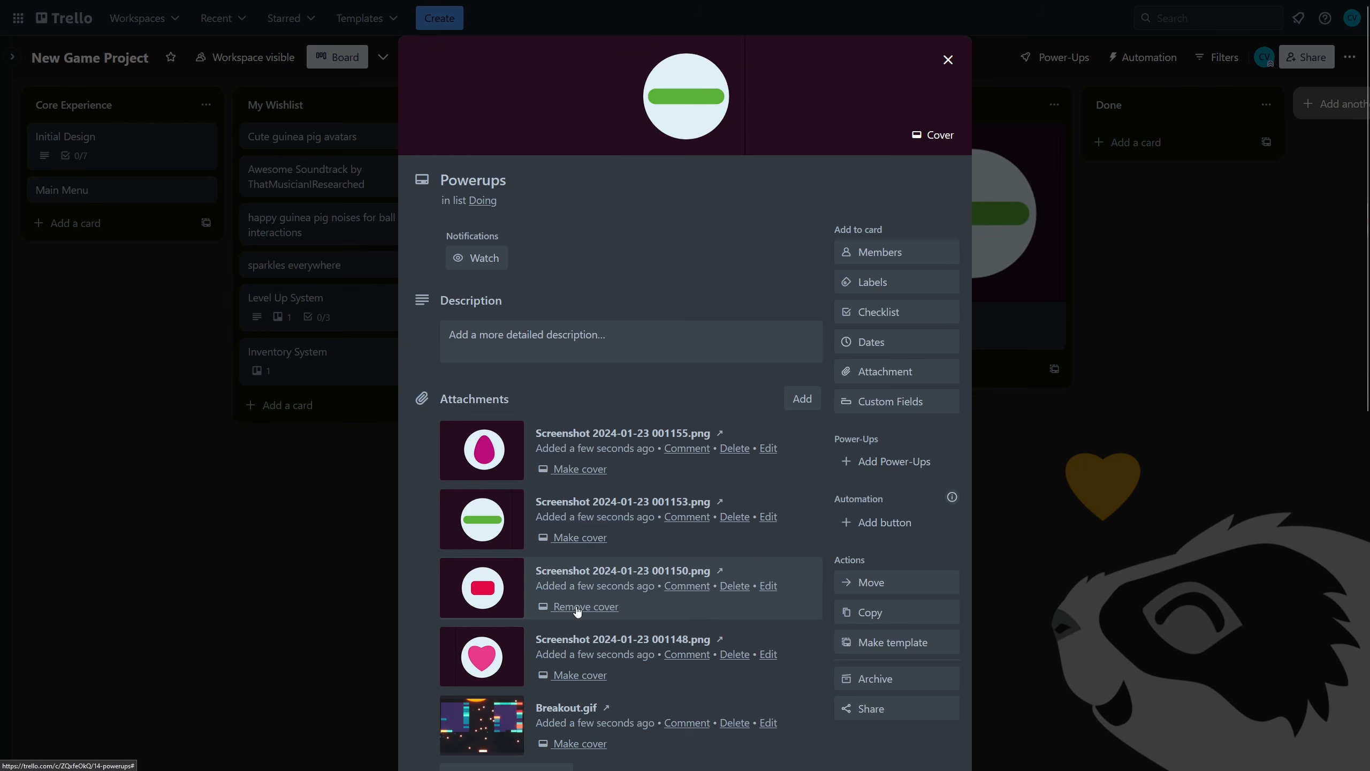
left_click(574, 745)
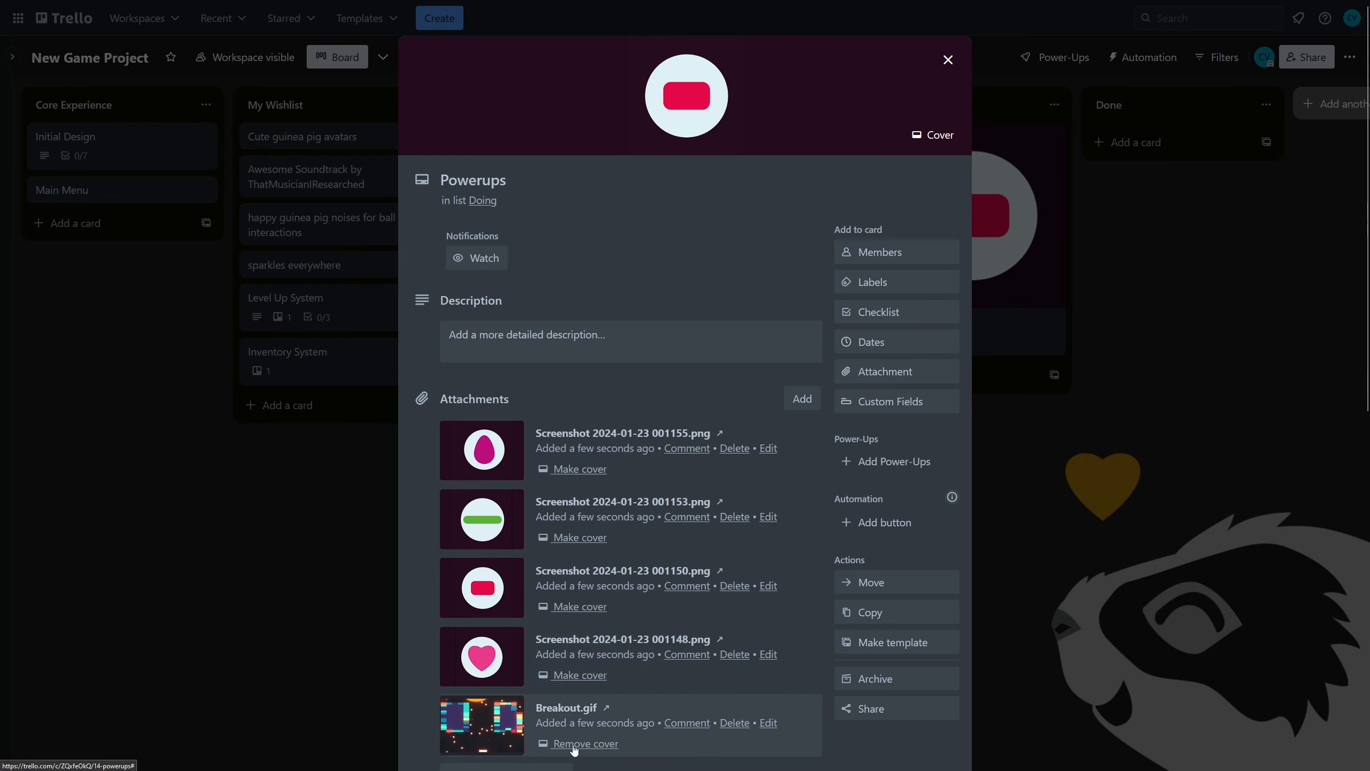
left_click(949, 61)
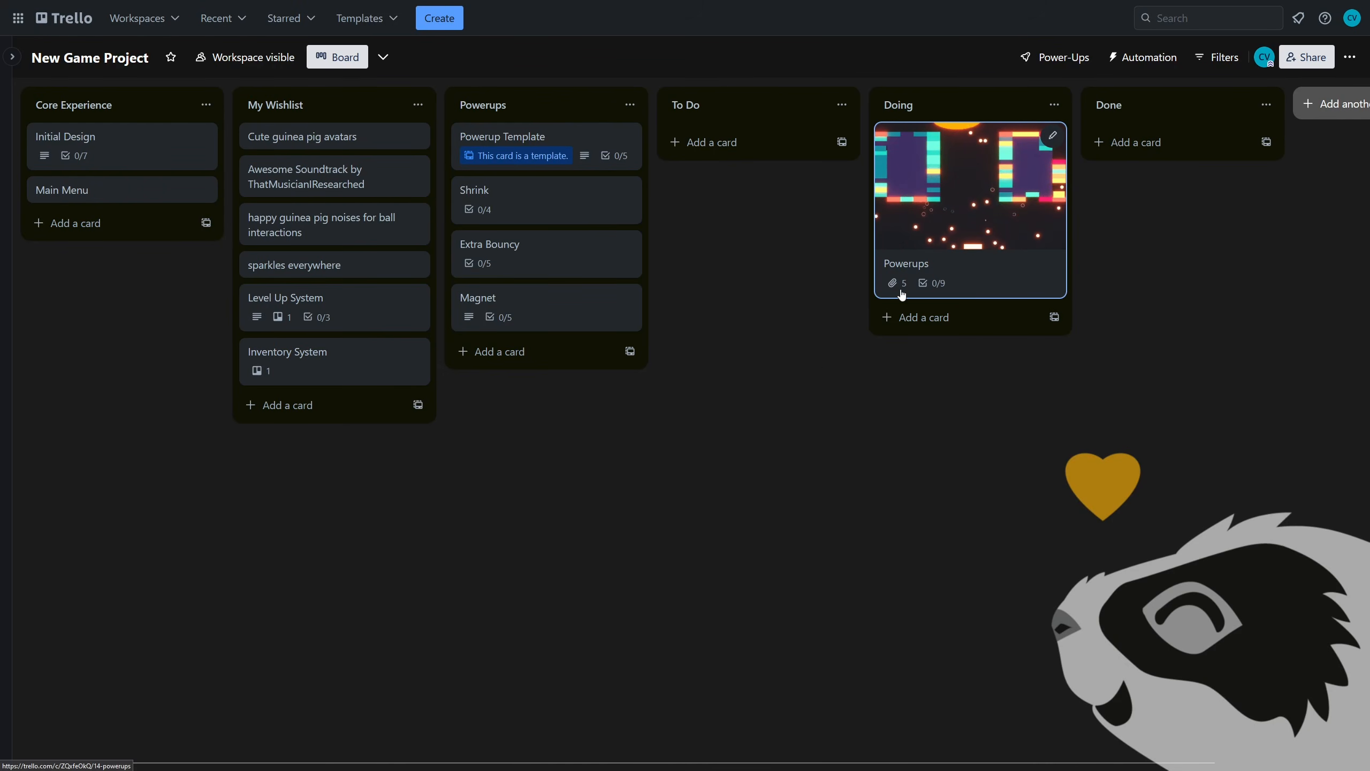
- Change the Powerups card's cover size so the image fills the whole card
left_click(973, 233)
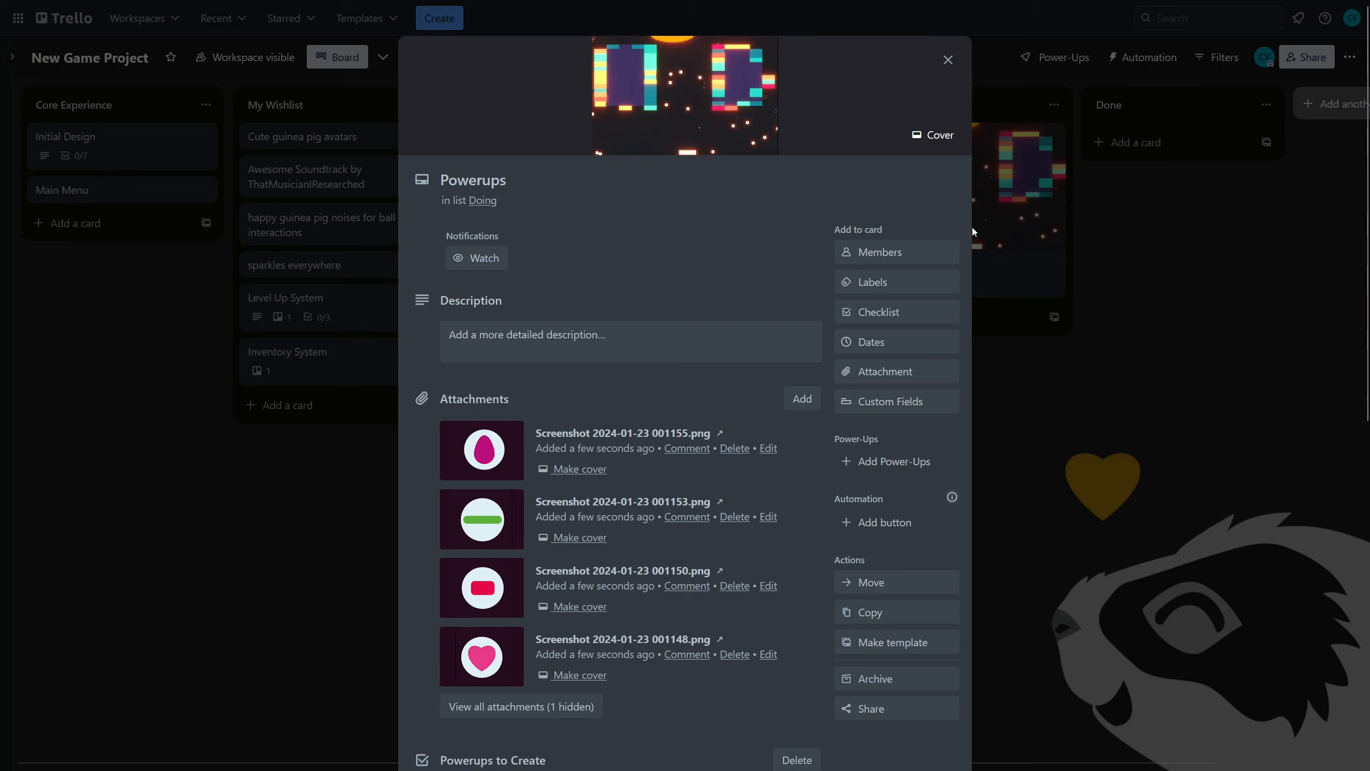
left_click(932, 134)
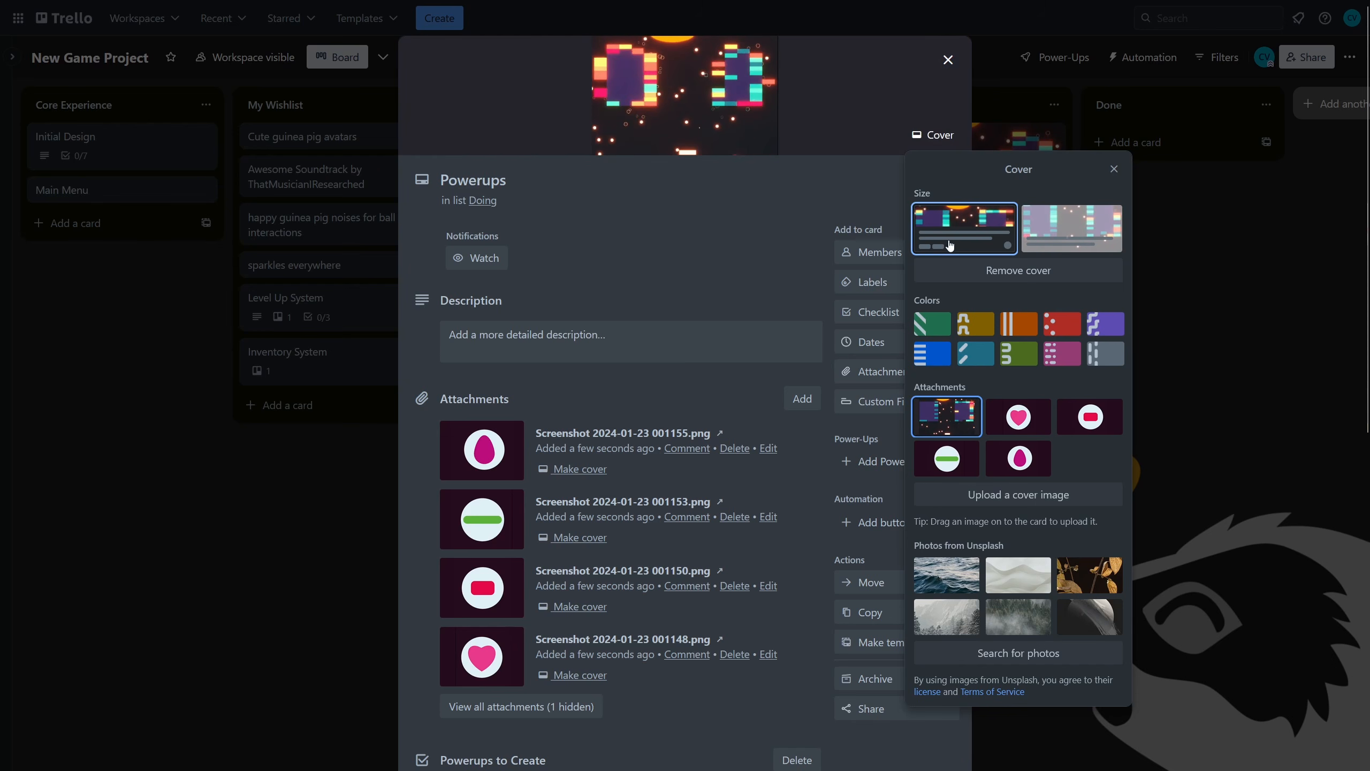
left_click(1061, 240)
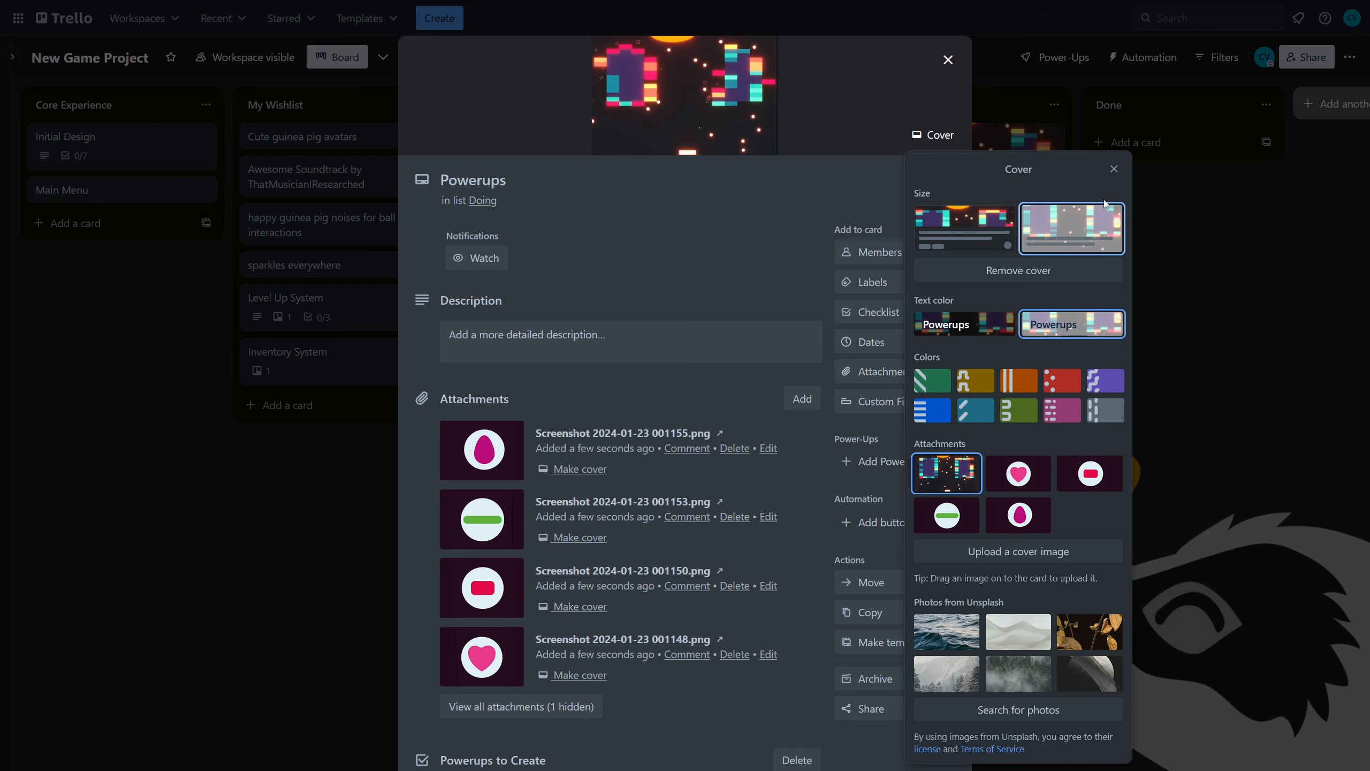
left_click(1115, 169)
left_click(1094, 309)
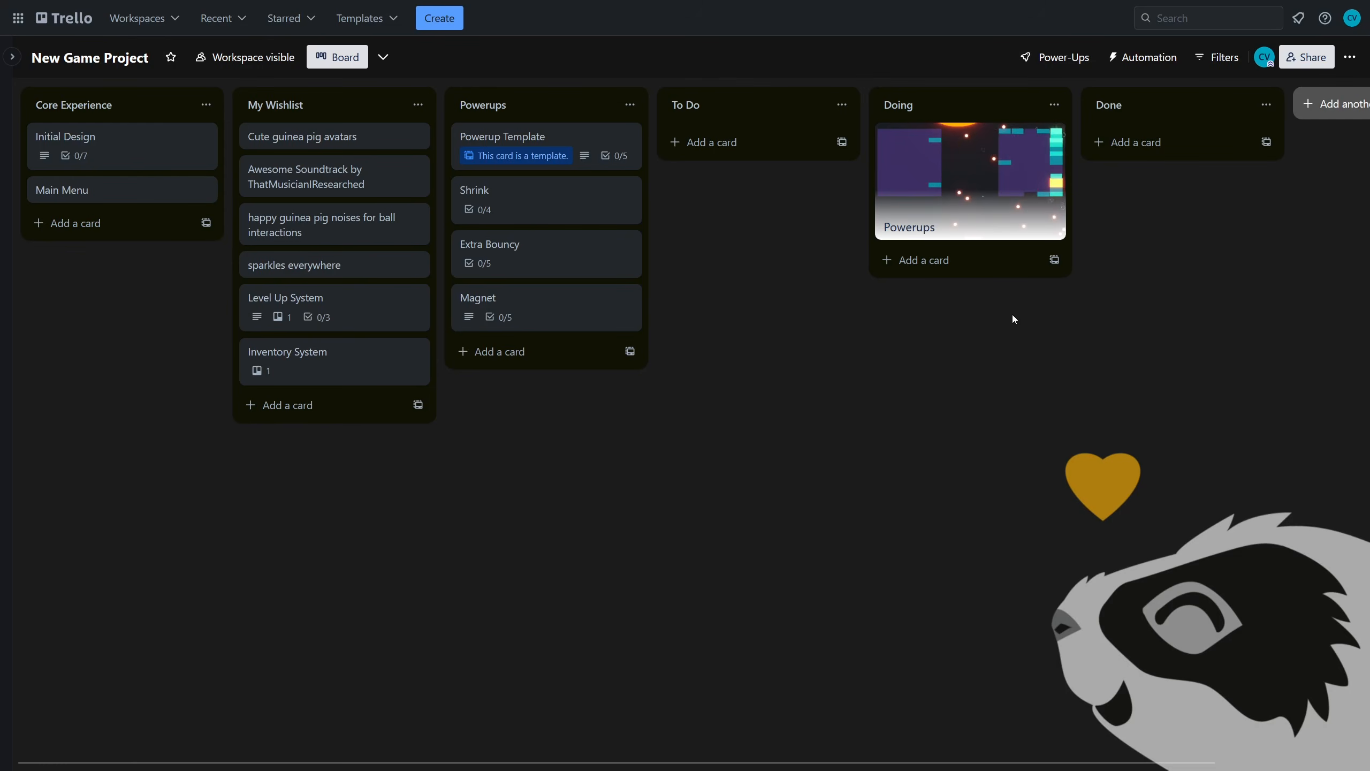
- Set the text color on the Powerups card's full-size cover to white
left_click(963, 229)
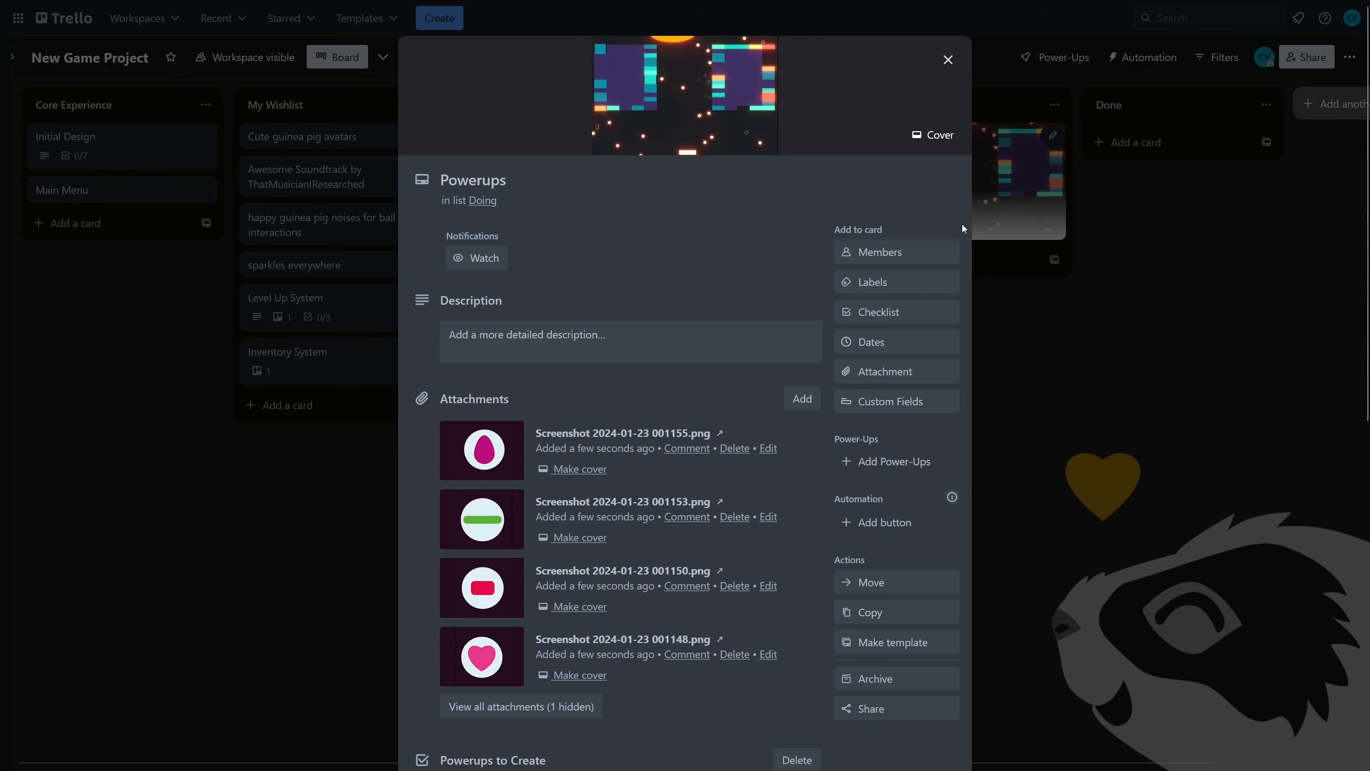
left_click(935, 135)
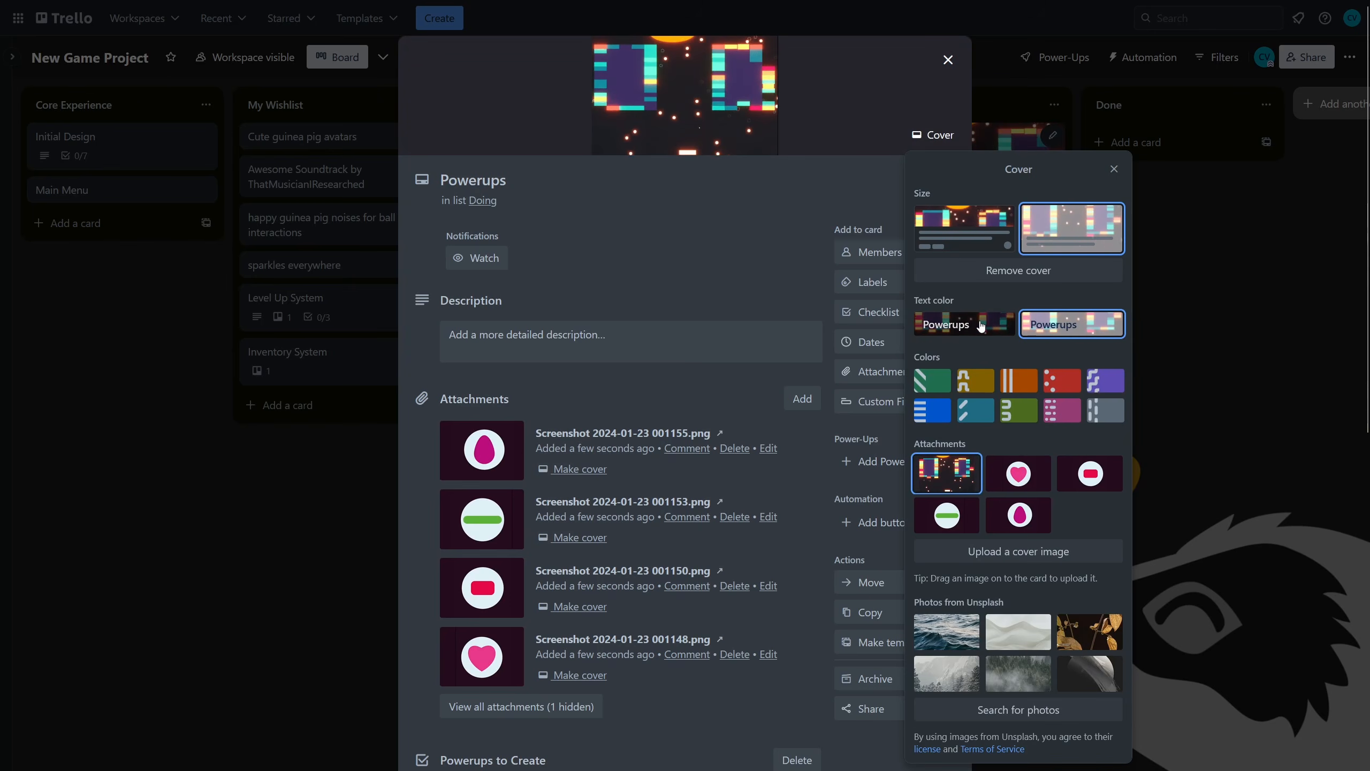
left_click(1148, 277)
left_click(1110, 280)
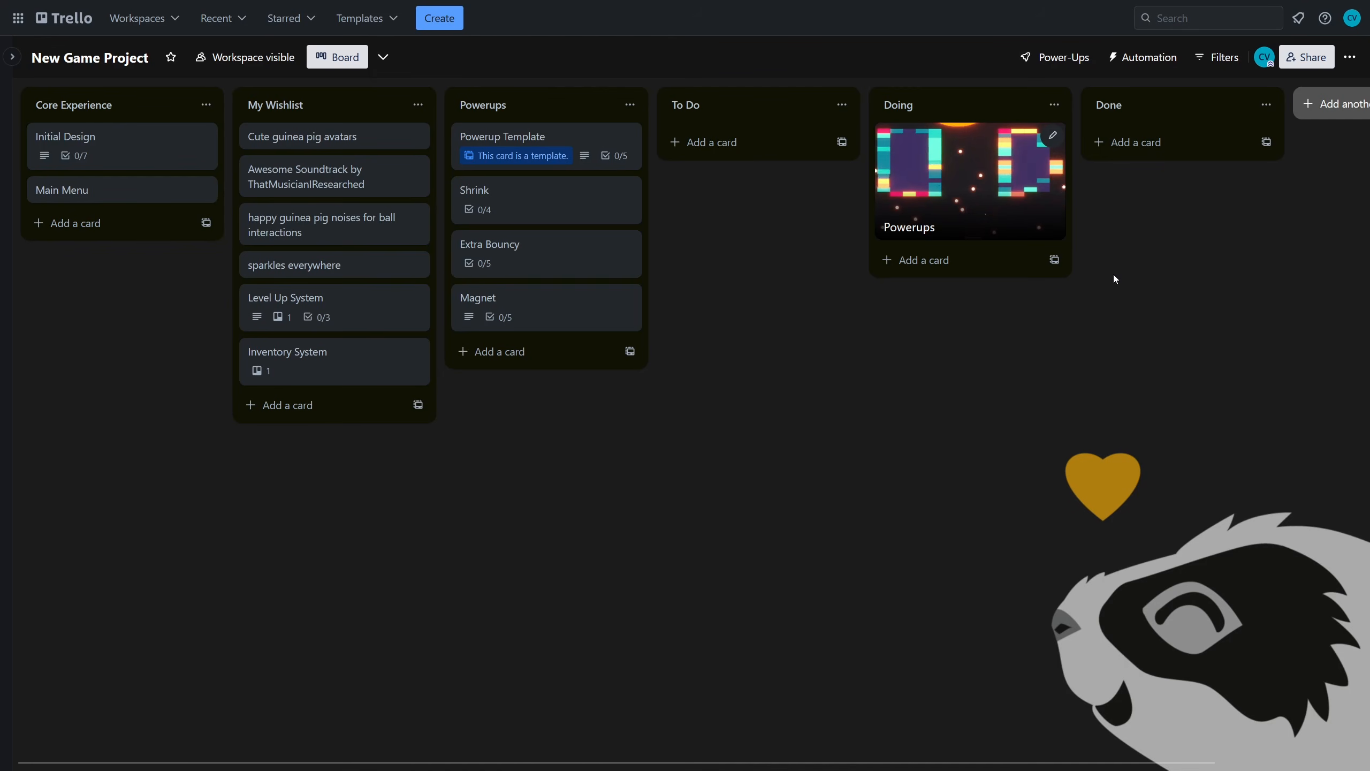
- Try the orange color and the heart image as the Powerups card's cover
left_click(969, 210)
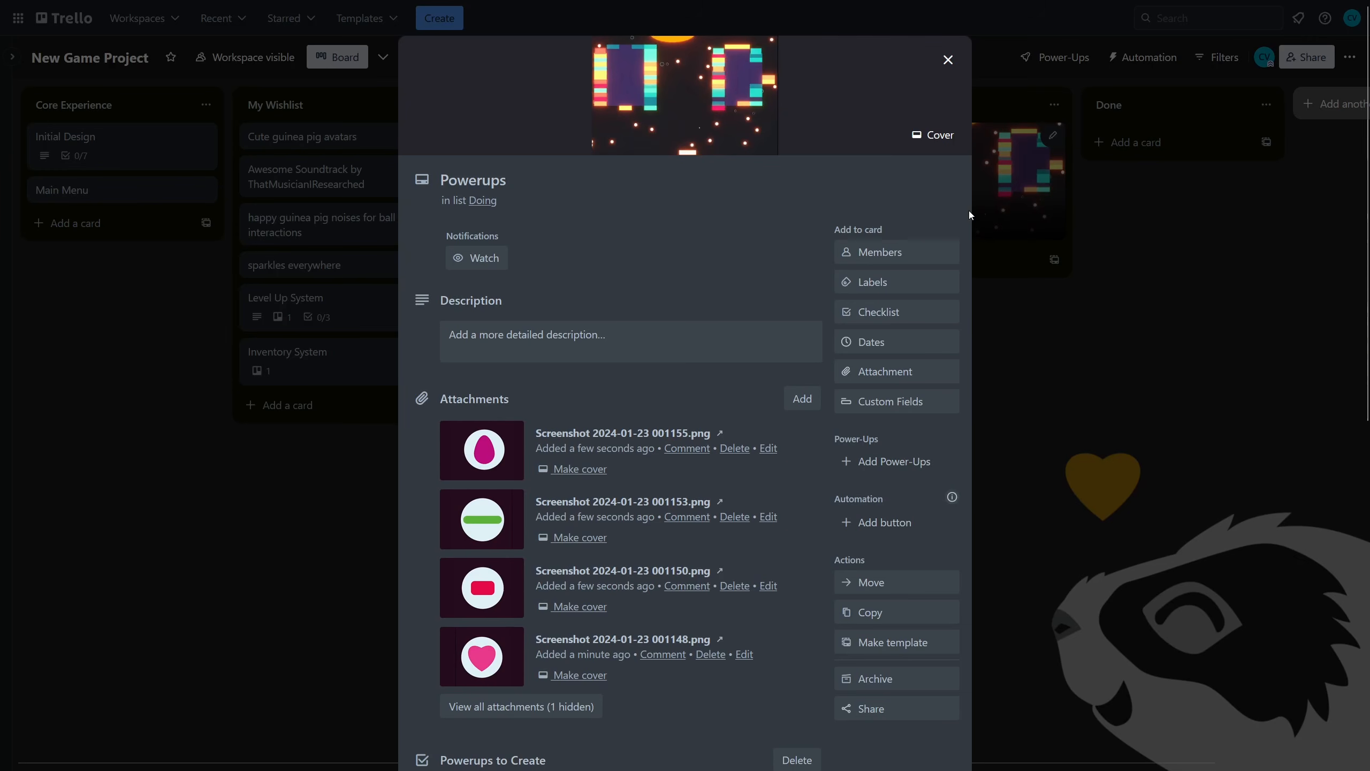
left_click(934, 135)
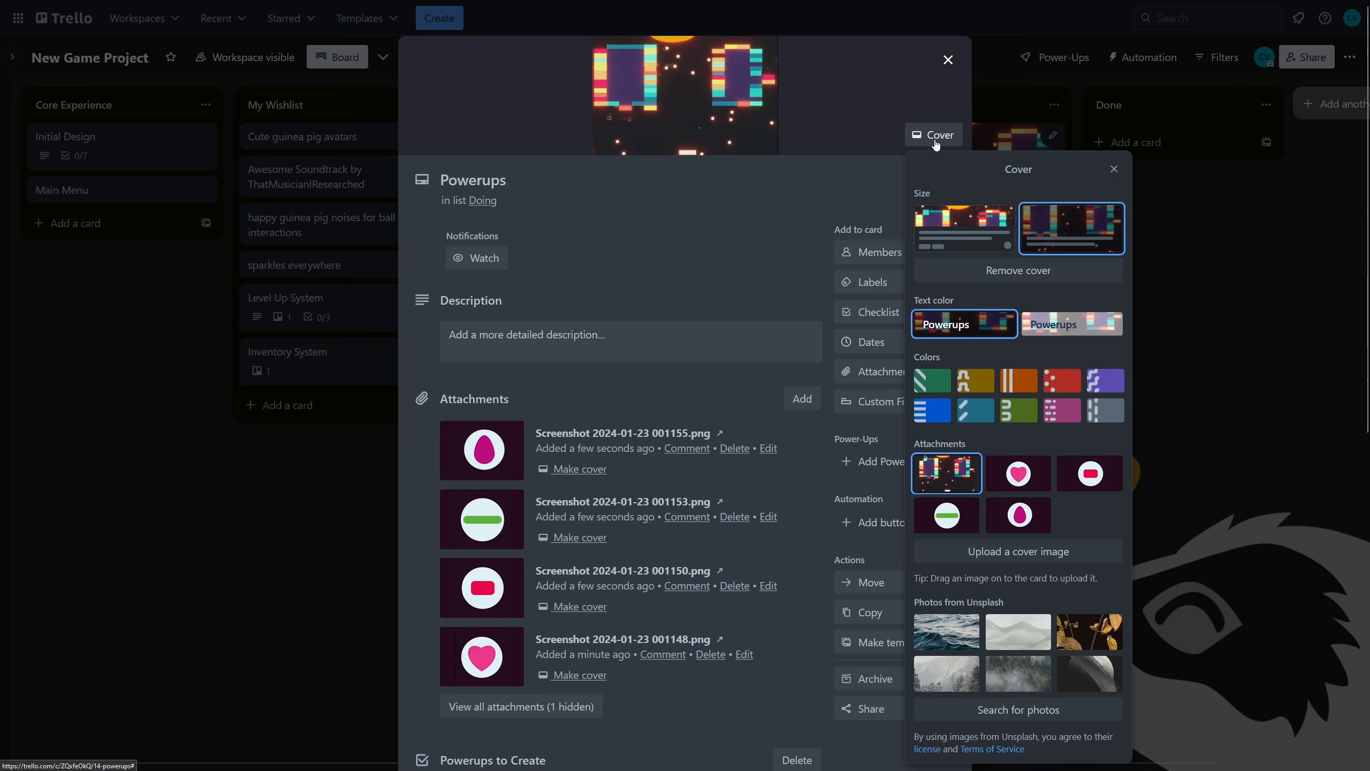
left_click(1015, 386)
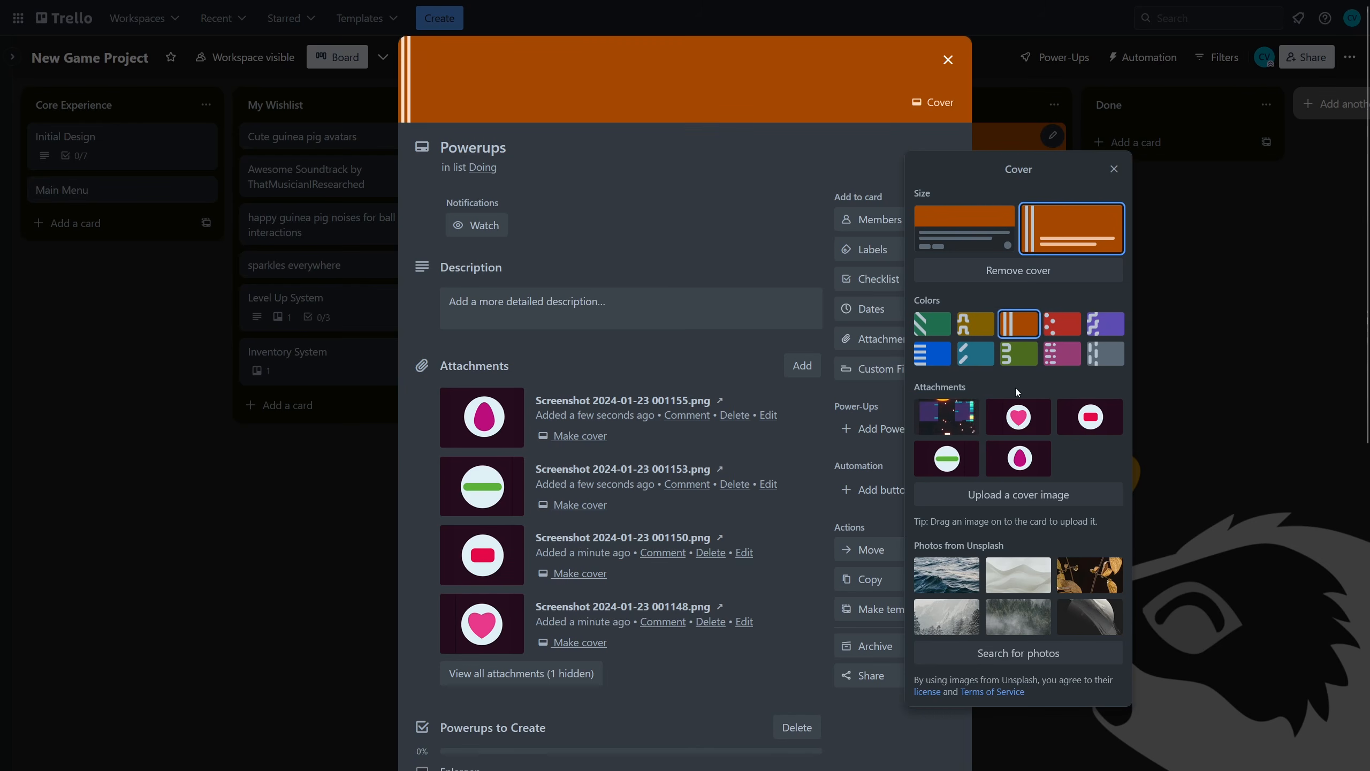
left_click(1014, 423)
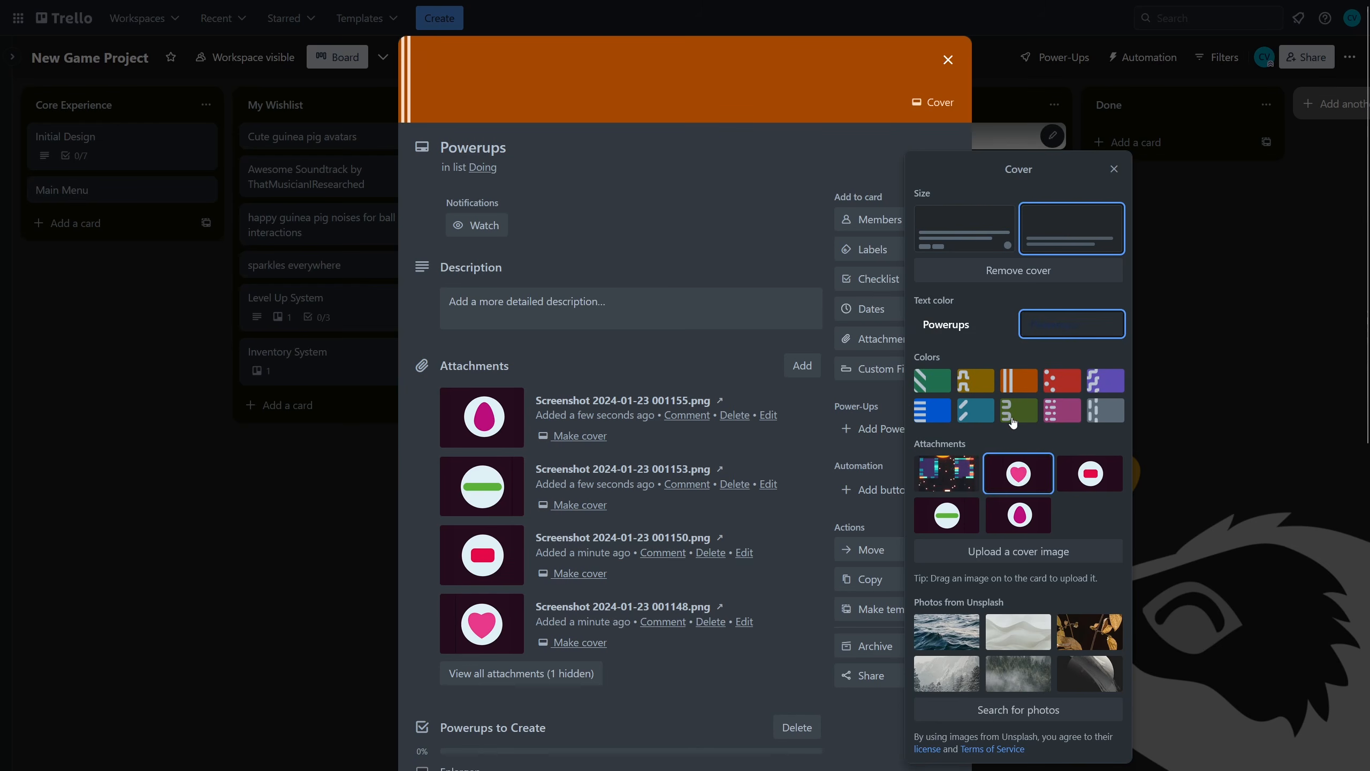
- Switch the Powerups card's cover to the size above the card details and use the green bar image
left_click(942, 231)
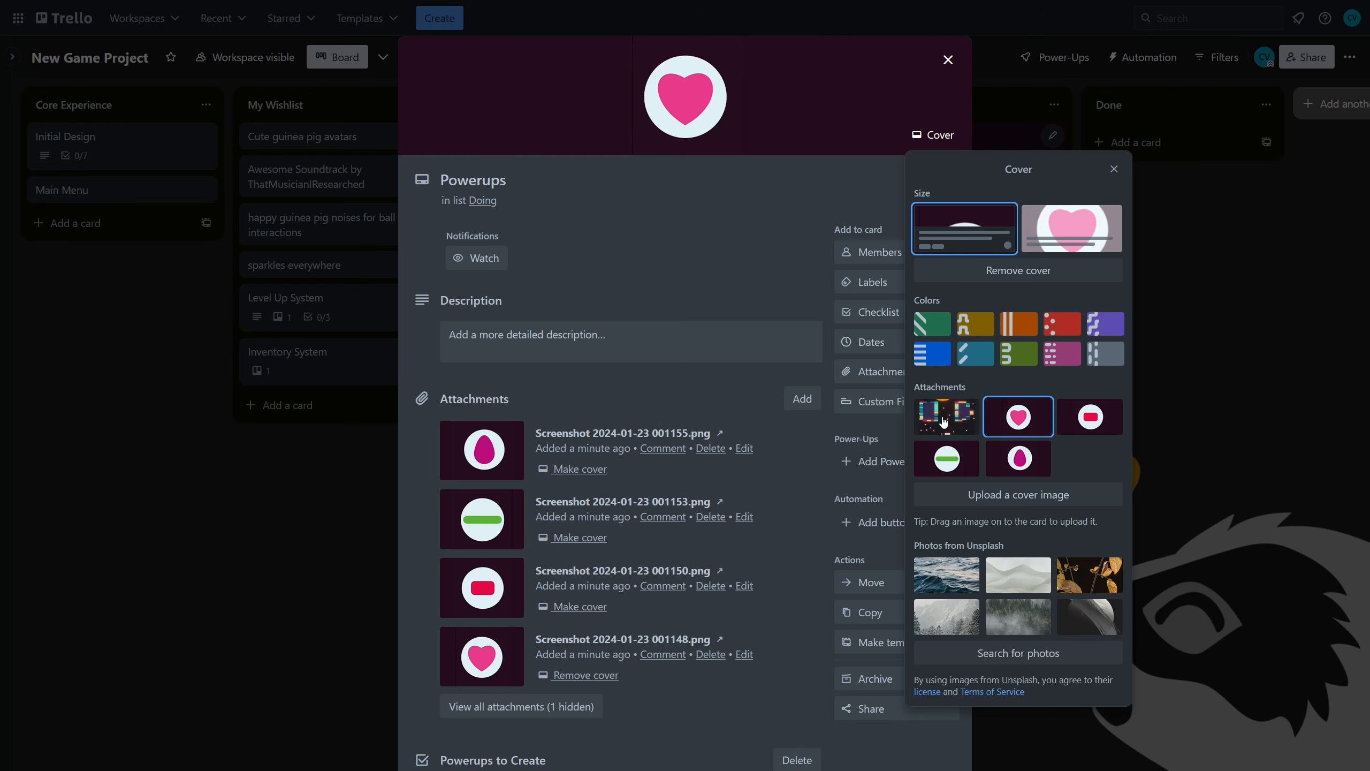
left_click(947, 458)
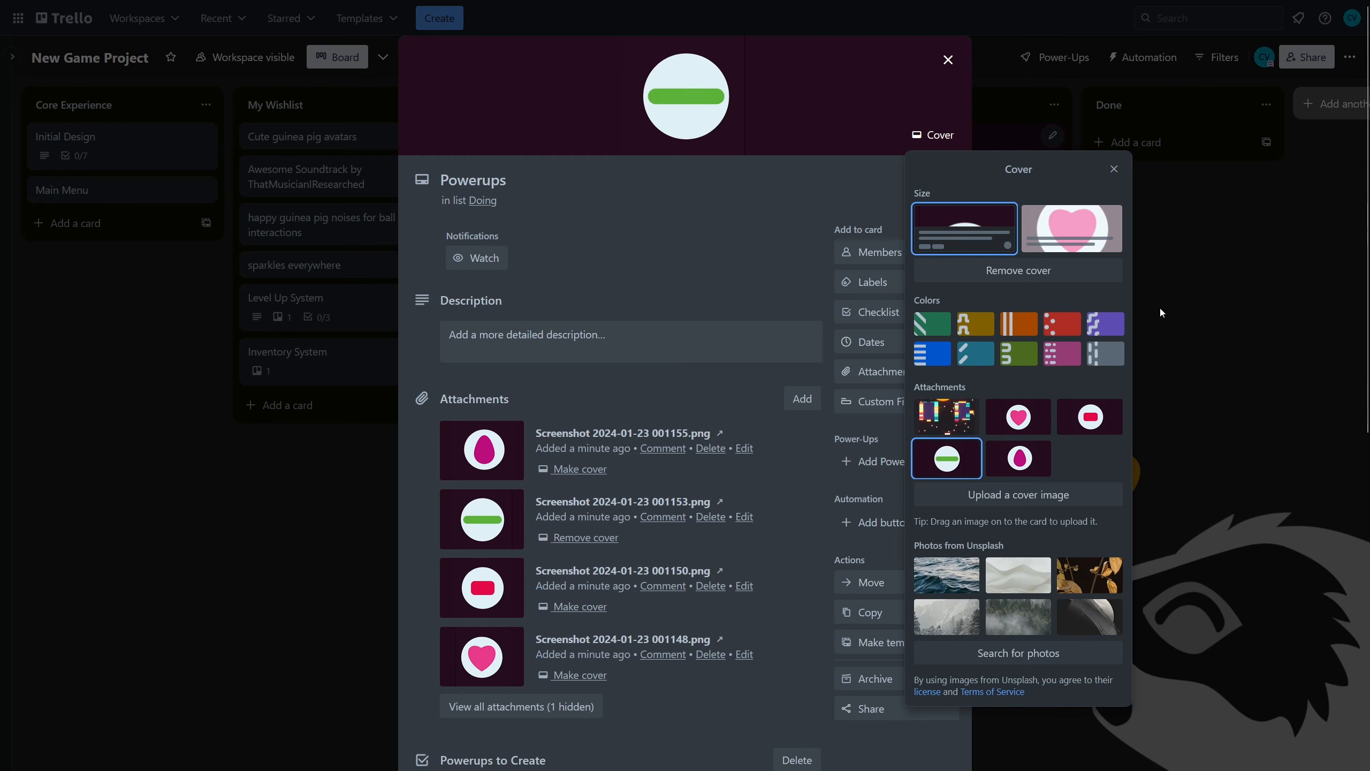
left_click(1160, 307)
left_click(1141, 317)
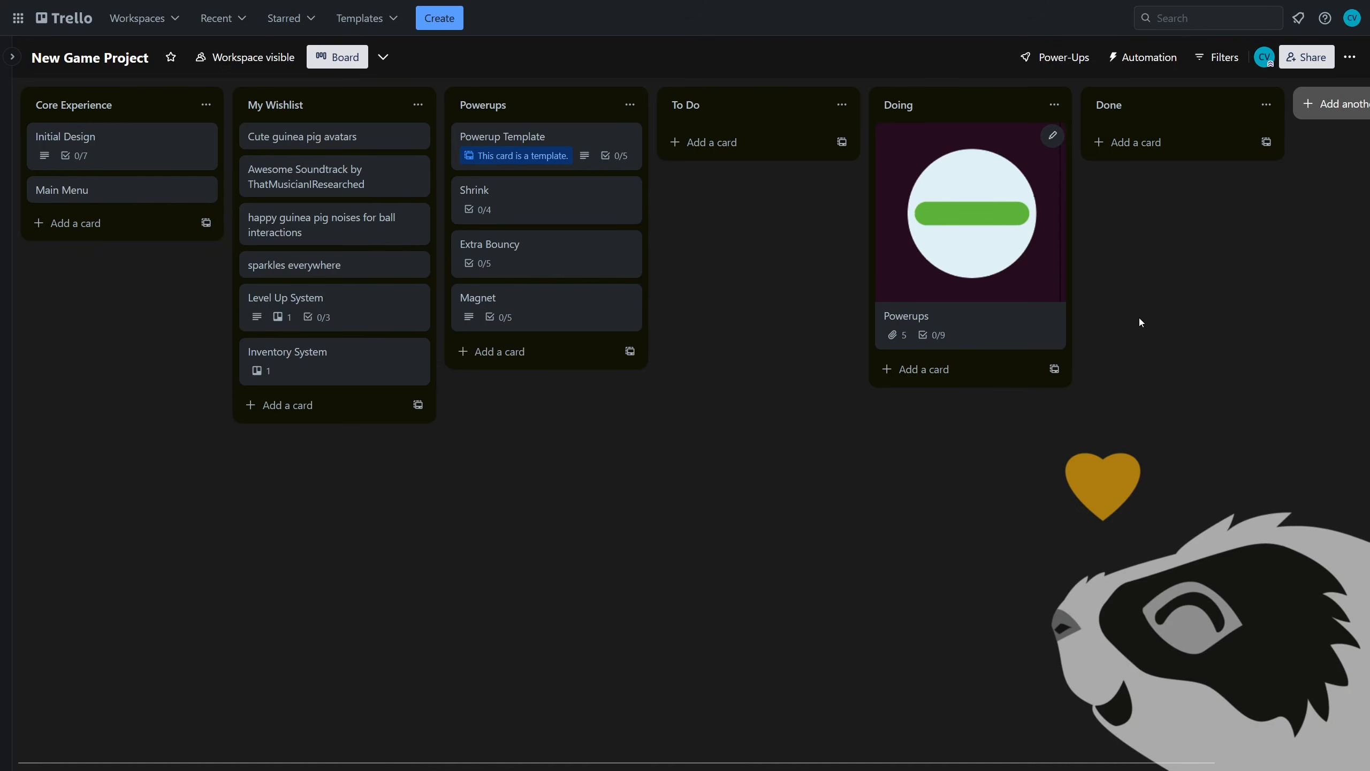
- Open the cover options of the Powerups card in the Doing list
left_click(1026, 227)
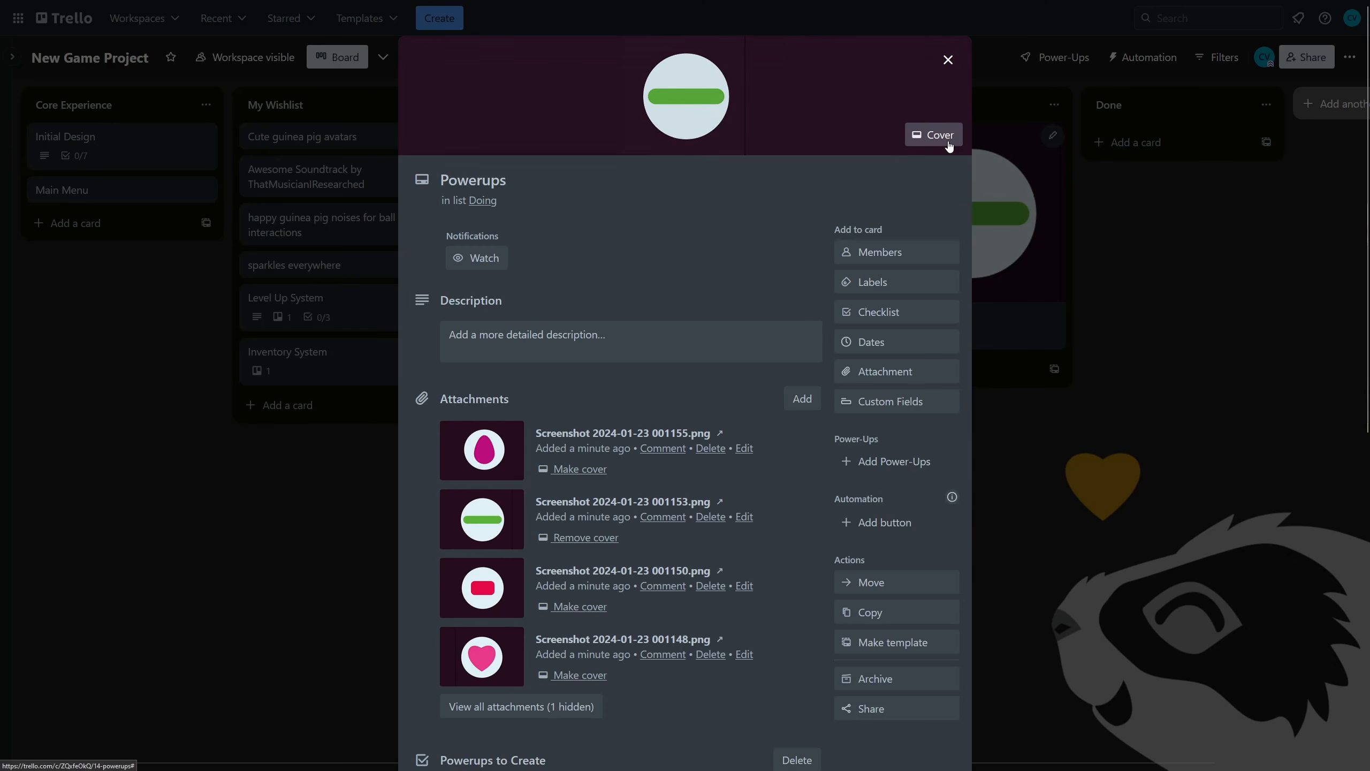
left_click(933, 135)
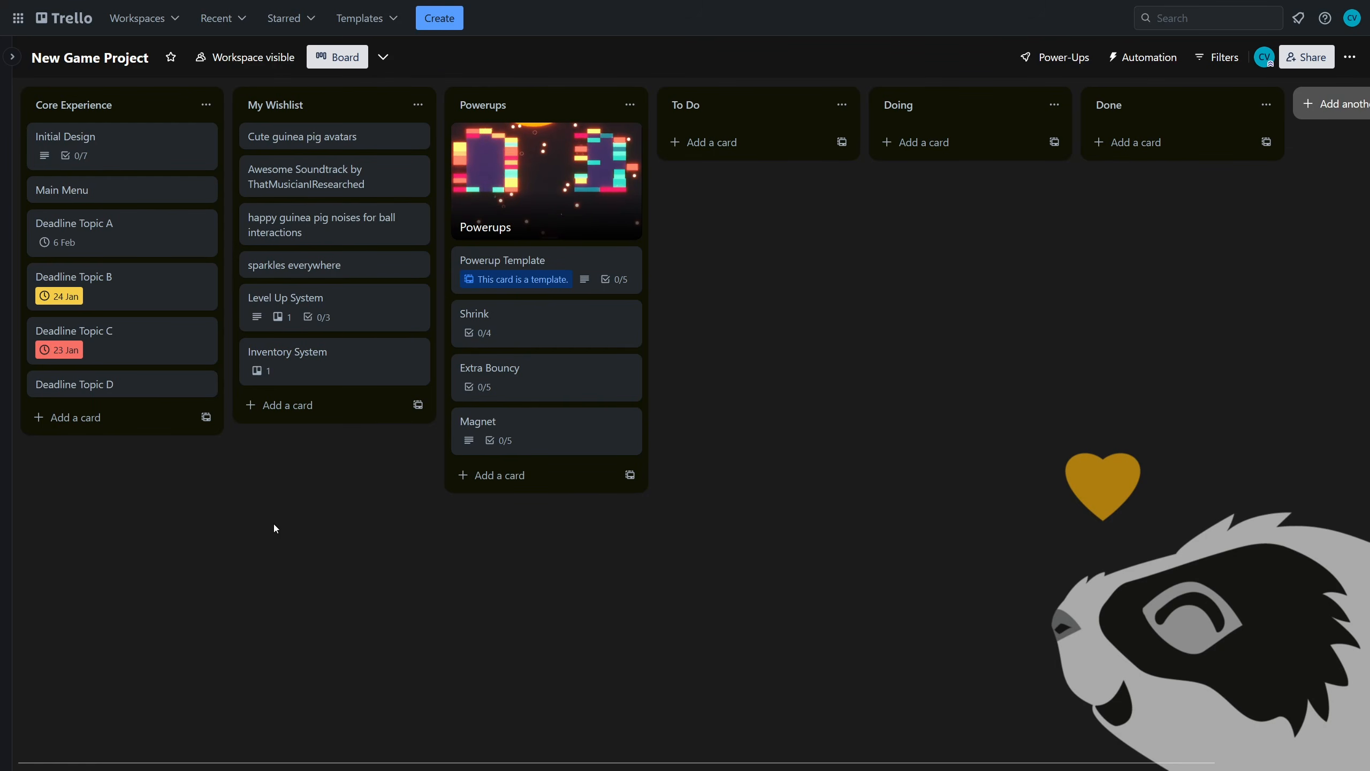
- Set the Deadline Topic D card's due date to 31/01/2024 at 00:23 and mark the date complete
left_click(153, 386)
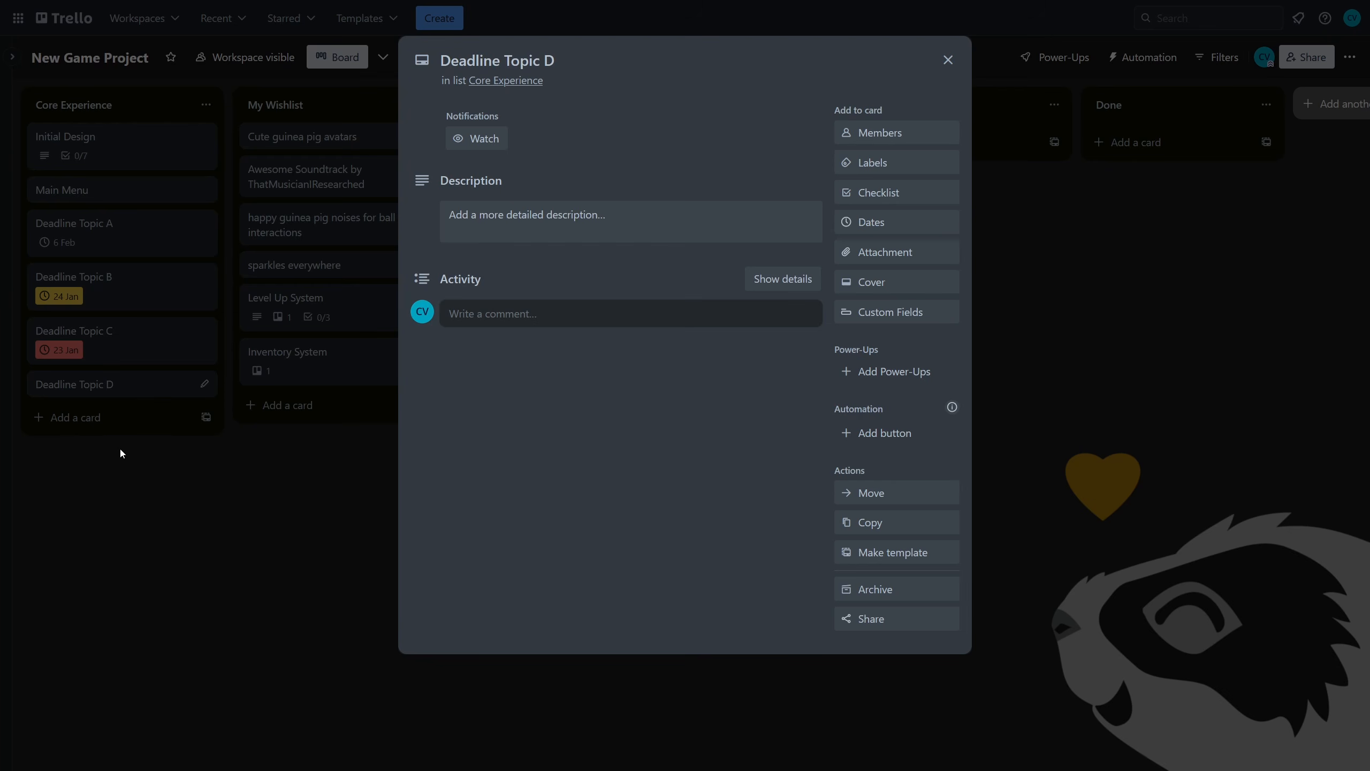
left_click(897, 230)
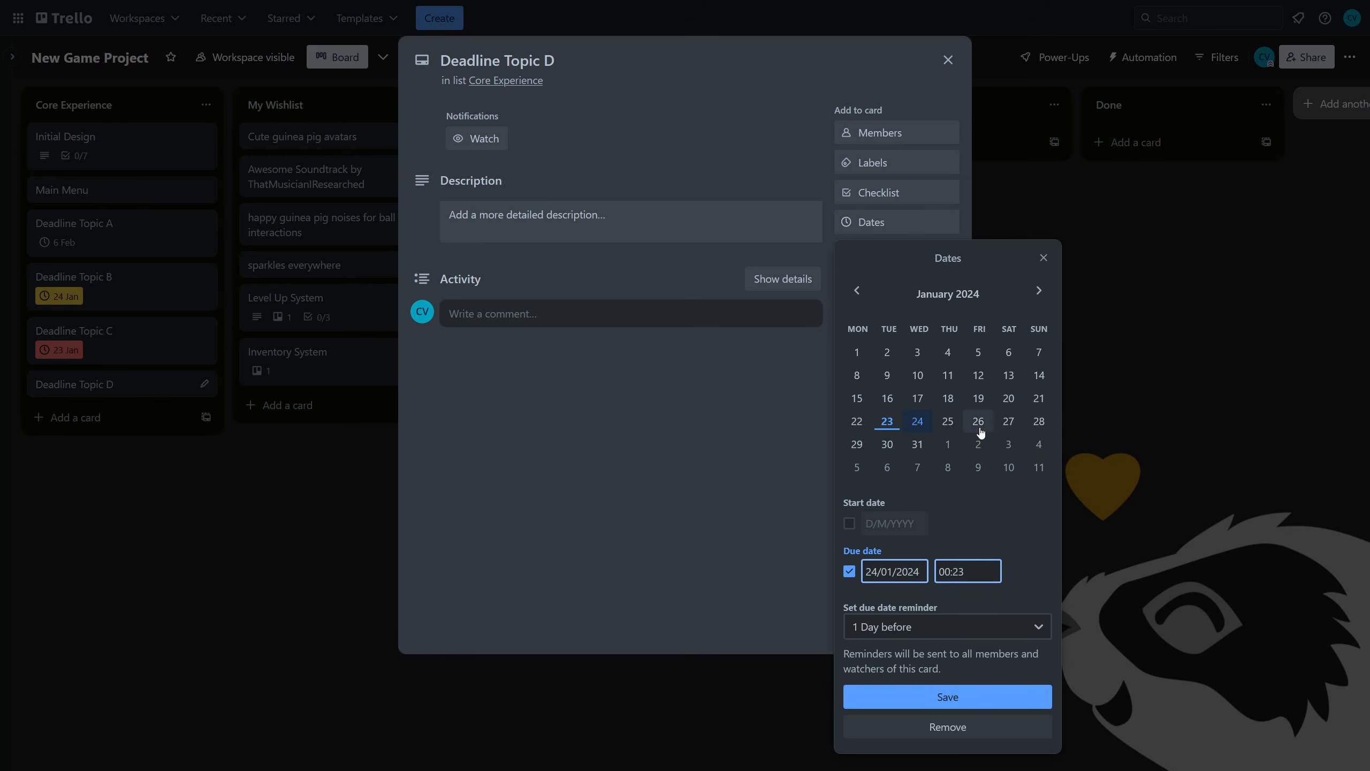
left_click(918, 445)
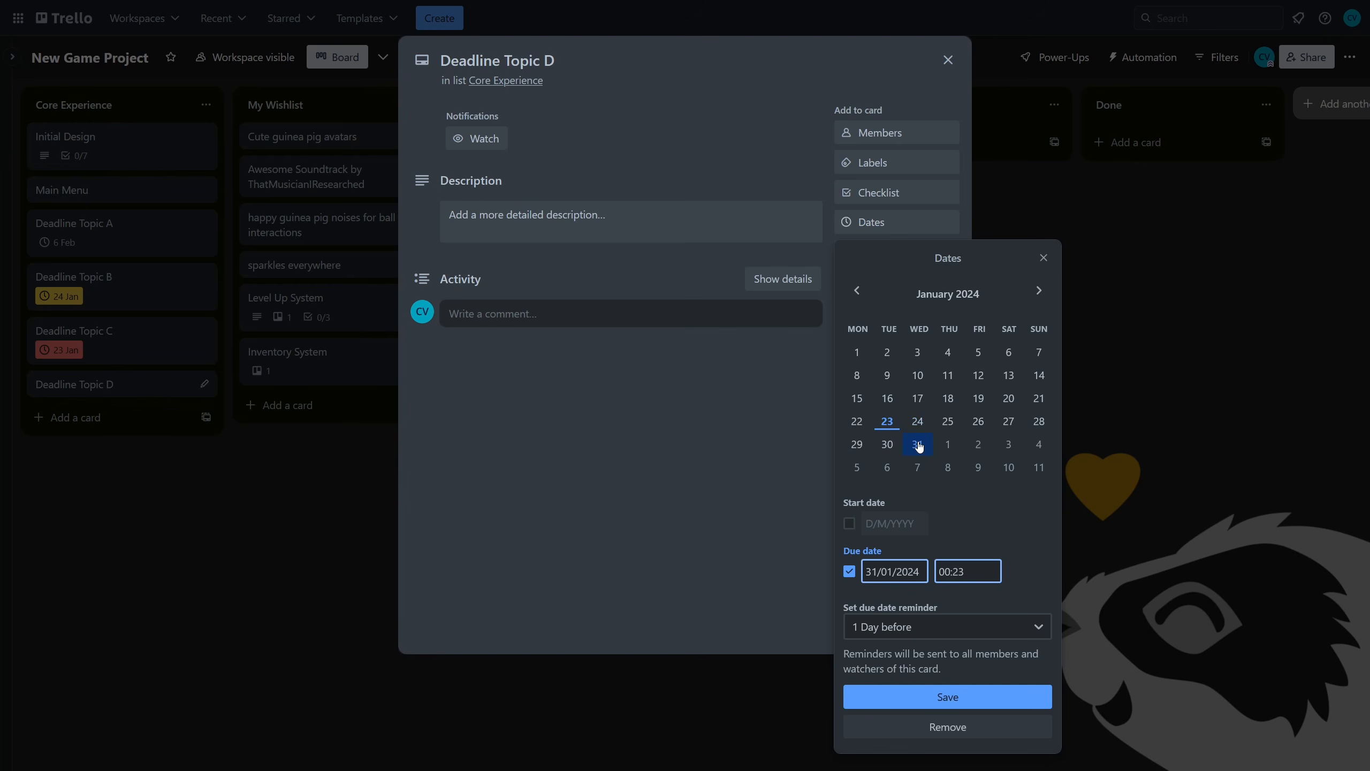
left_click(918, 697)
left_click(278, 502)
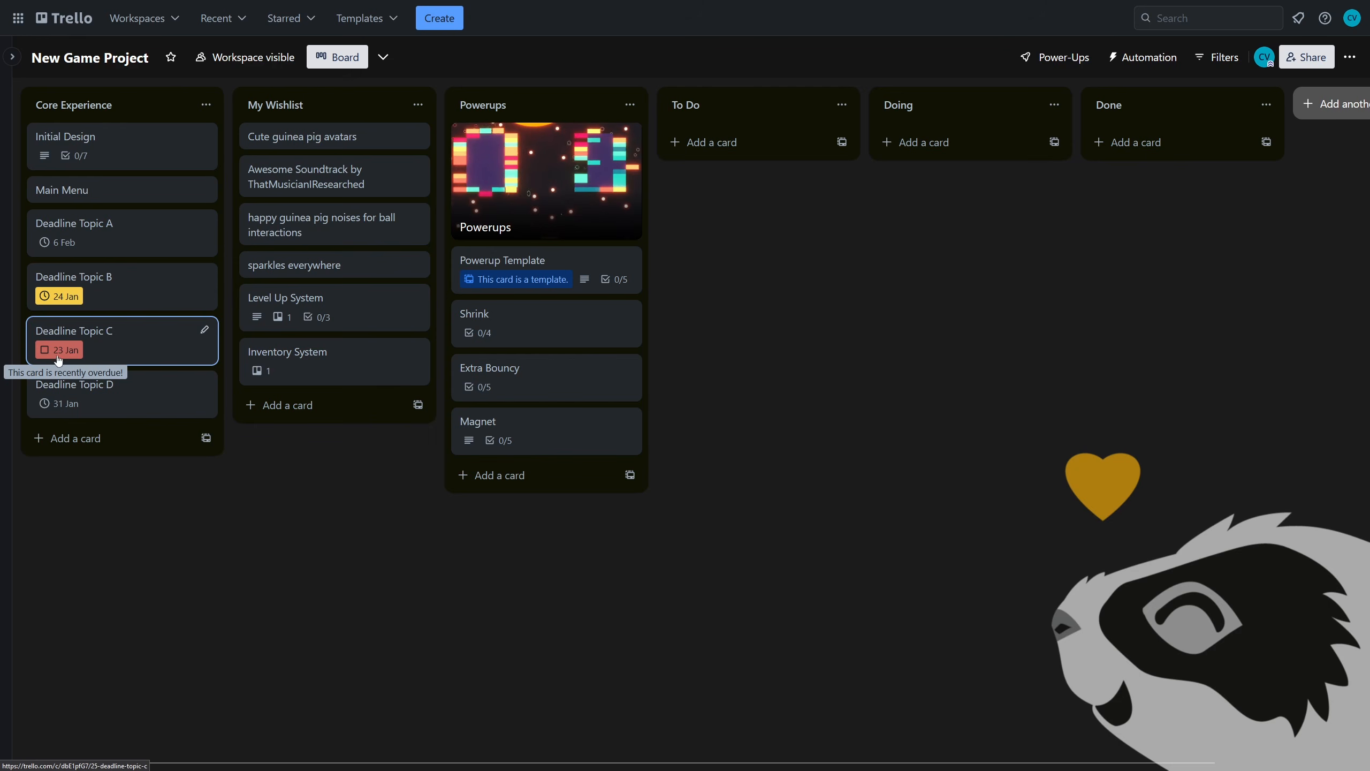
left_click(44, 405)
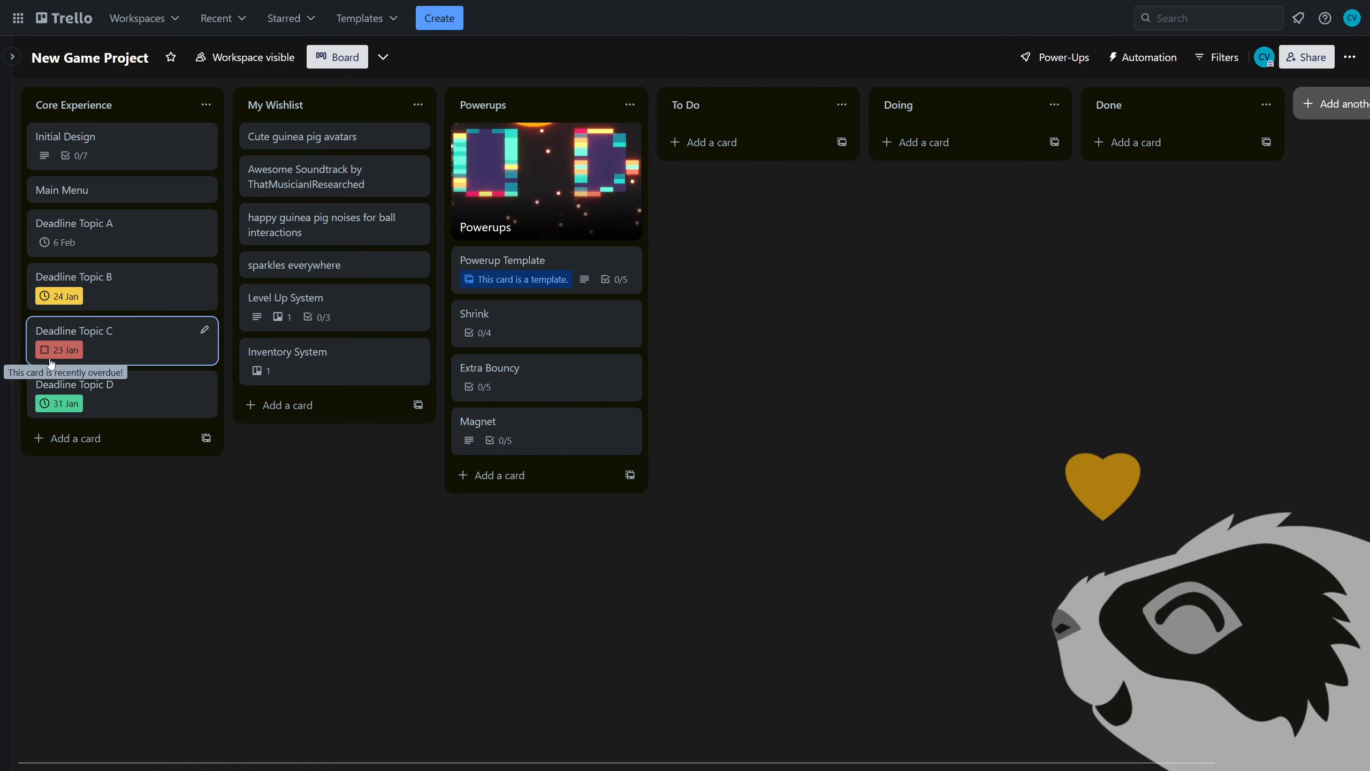
- Look at the custom fields feature on the Deadline Topic D card, then close the card
left_click(152, 402)
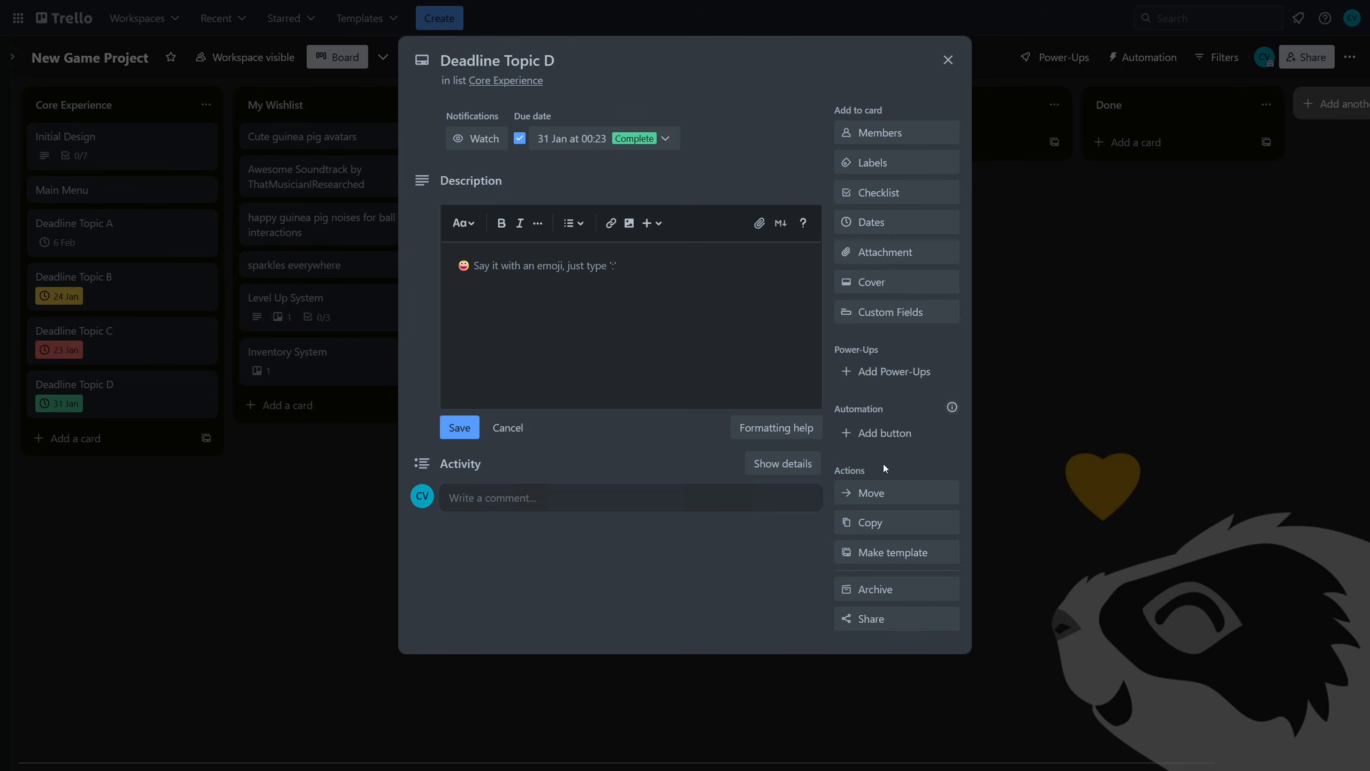
left_click(873, 315)
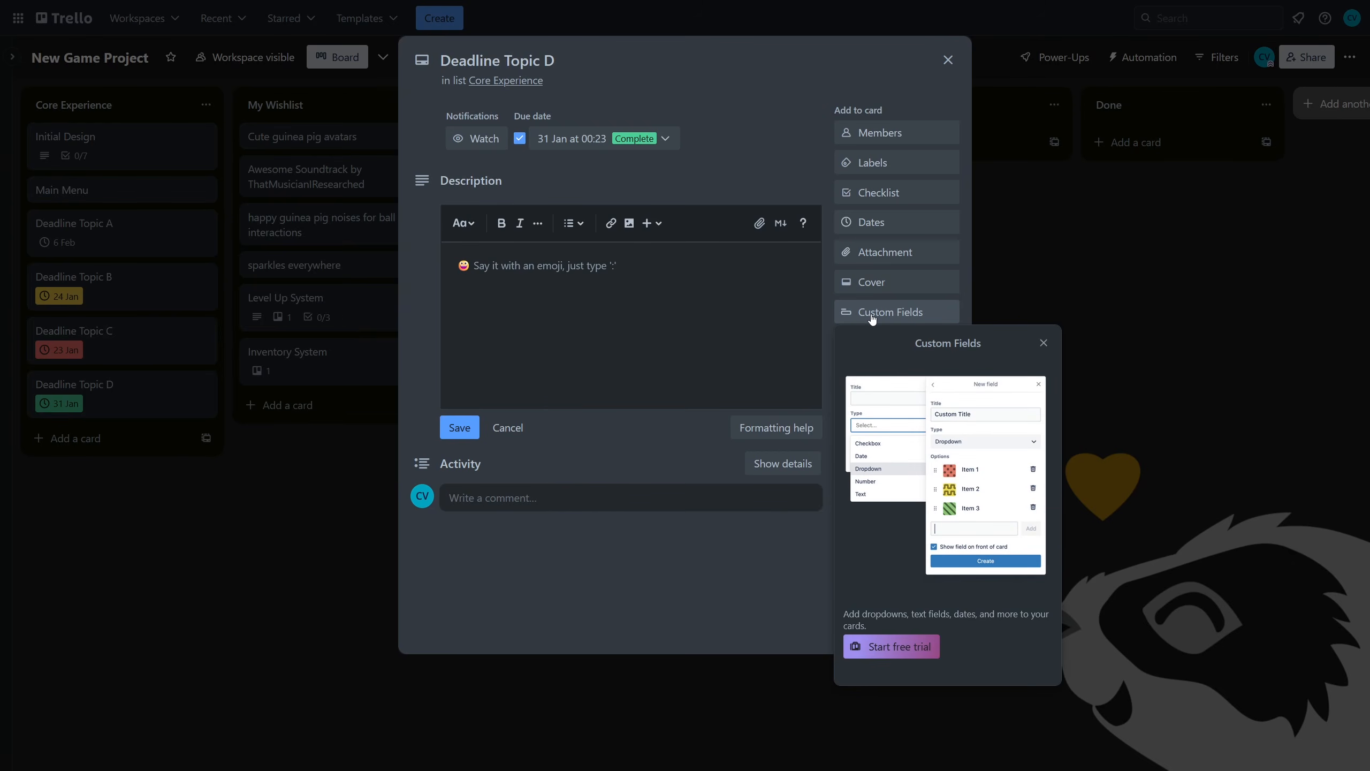
left_click(1043, 343)
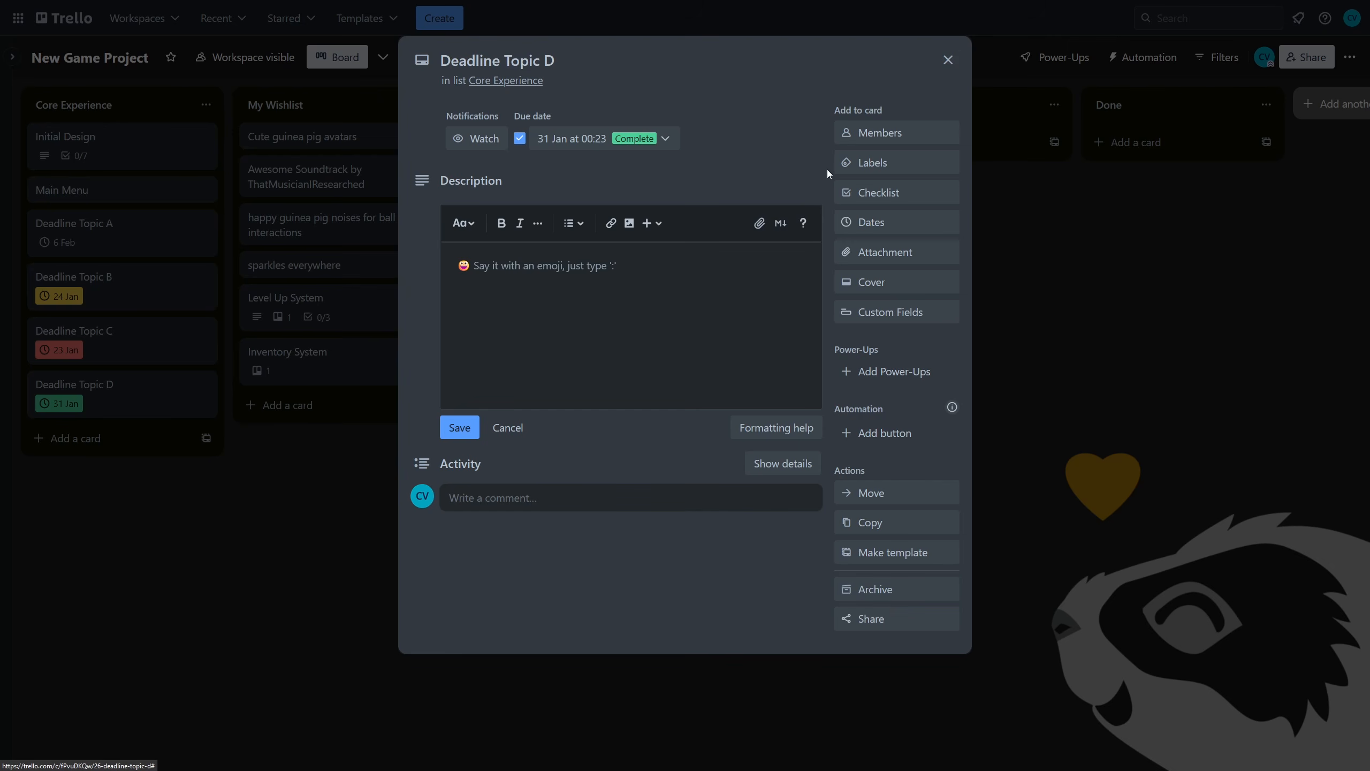
left_click(950, 59)
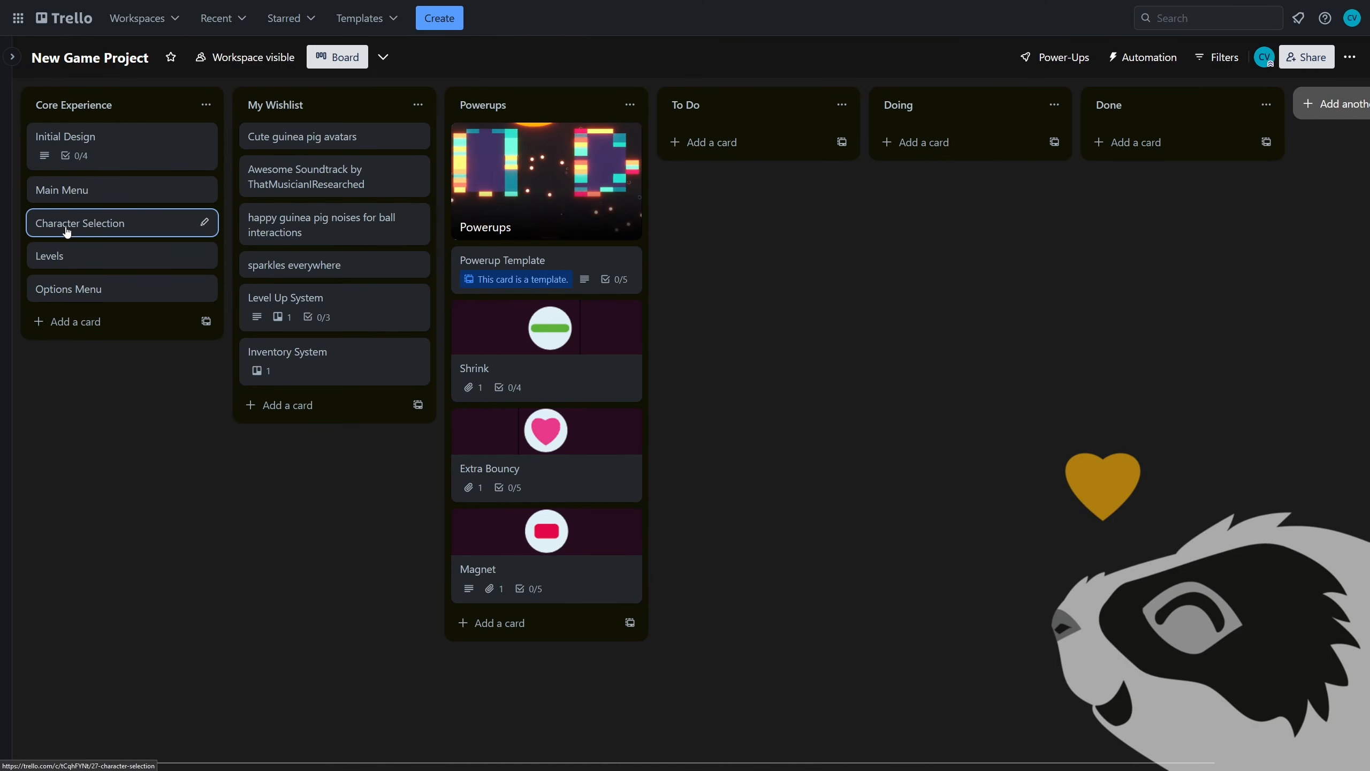
- Enable colorblind friendly mode for labels from the Character Selection card
left_click(137, 230)
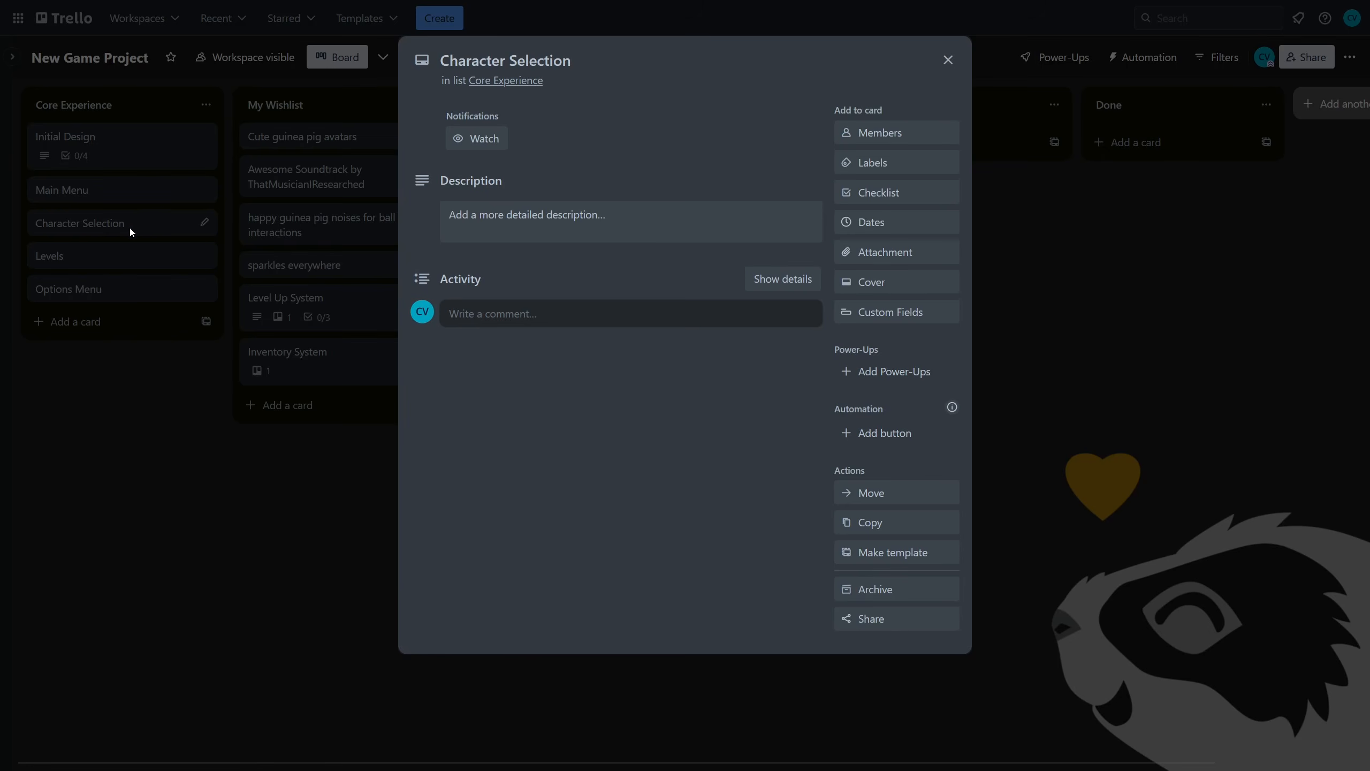
left_click(888, 171)
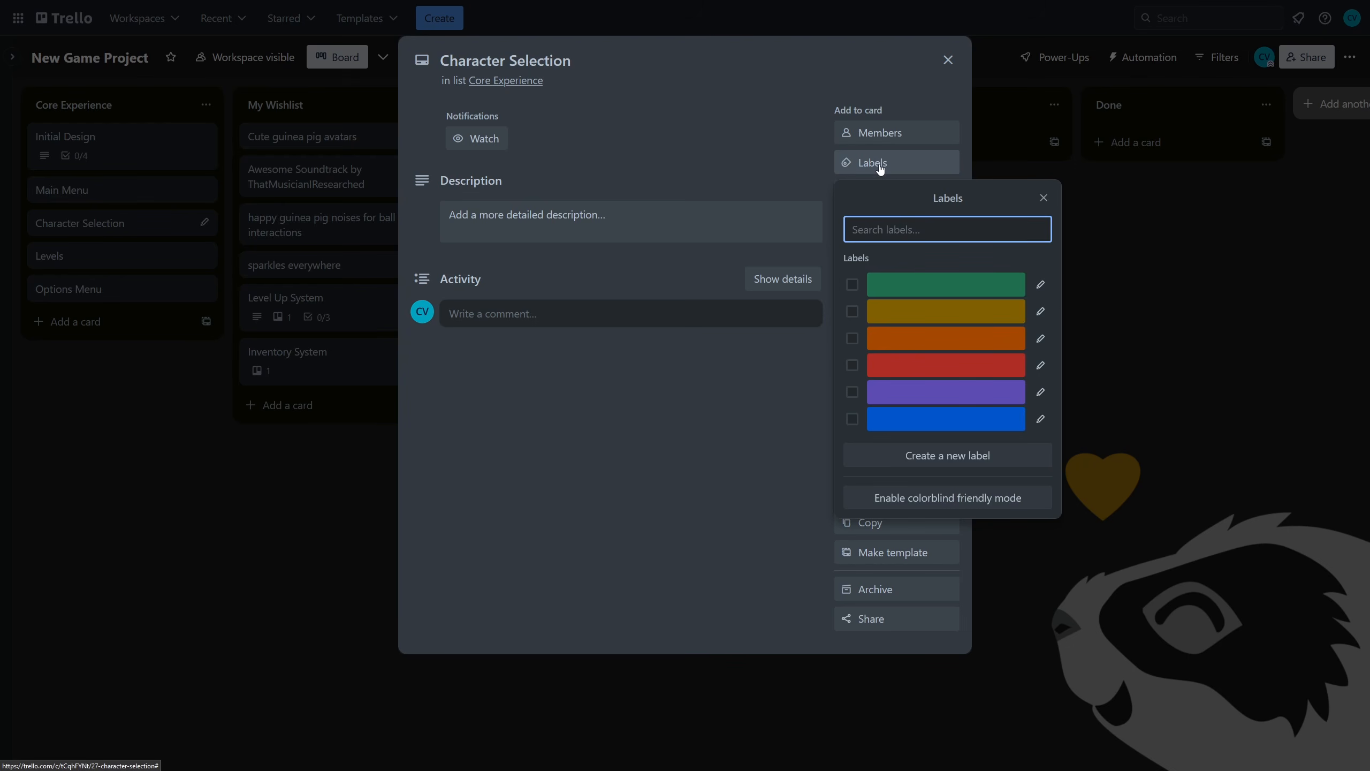
left_click(913, 499)
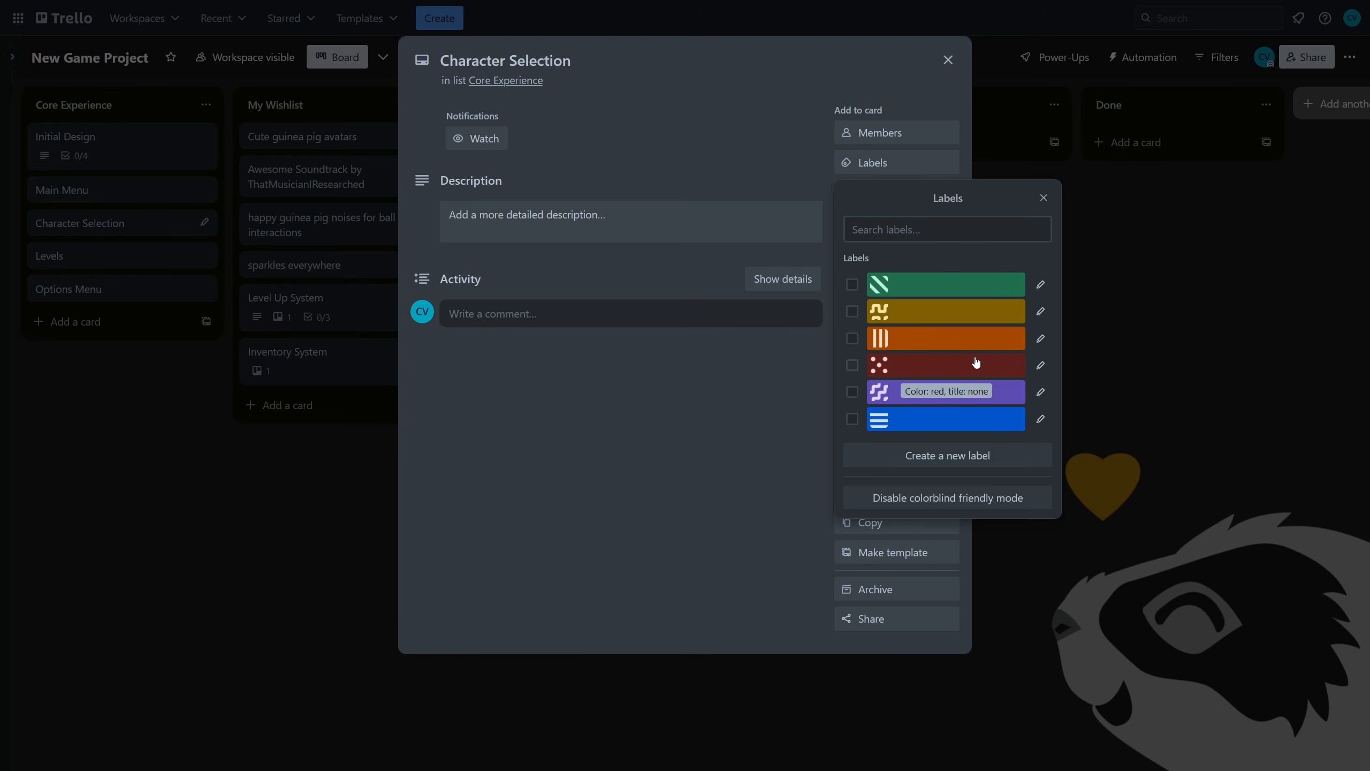
- Title the green label "Core Experience" and the yellow label "My Wishlist"
left_click(1040, 285)
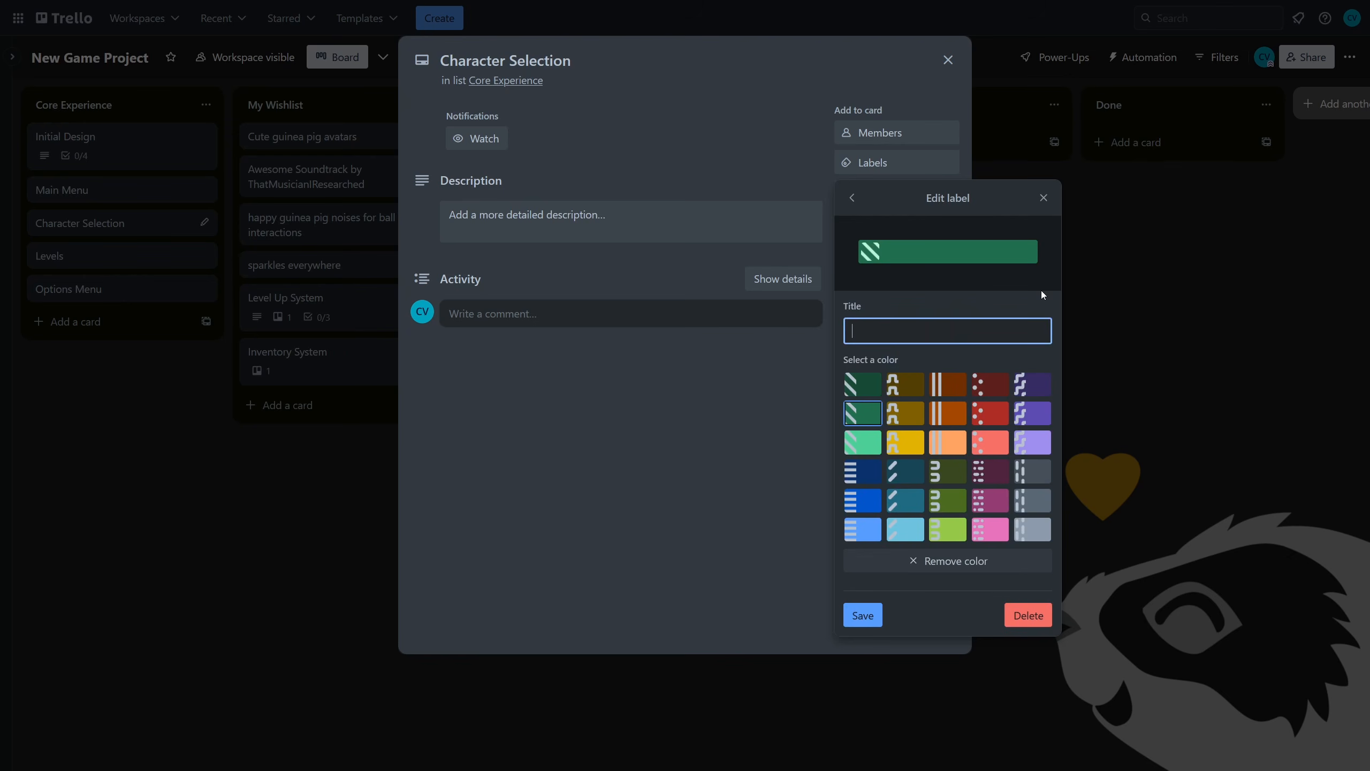
type("Core Experience")
left_click(863, 615)
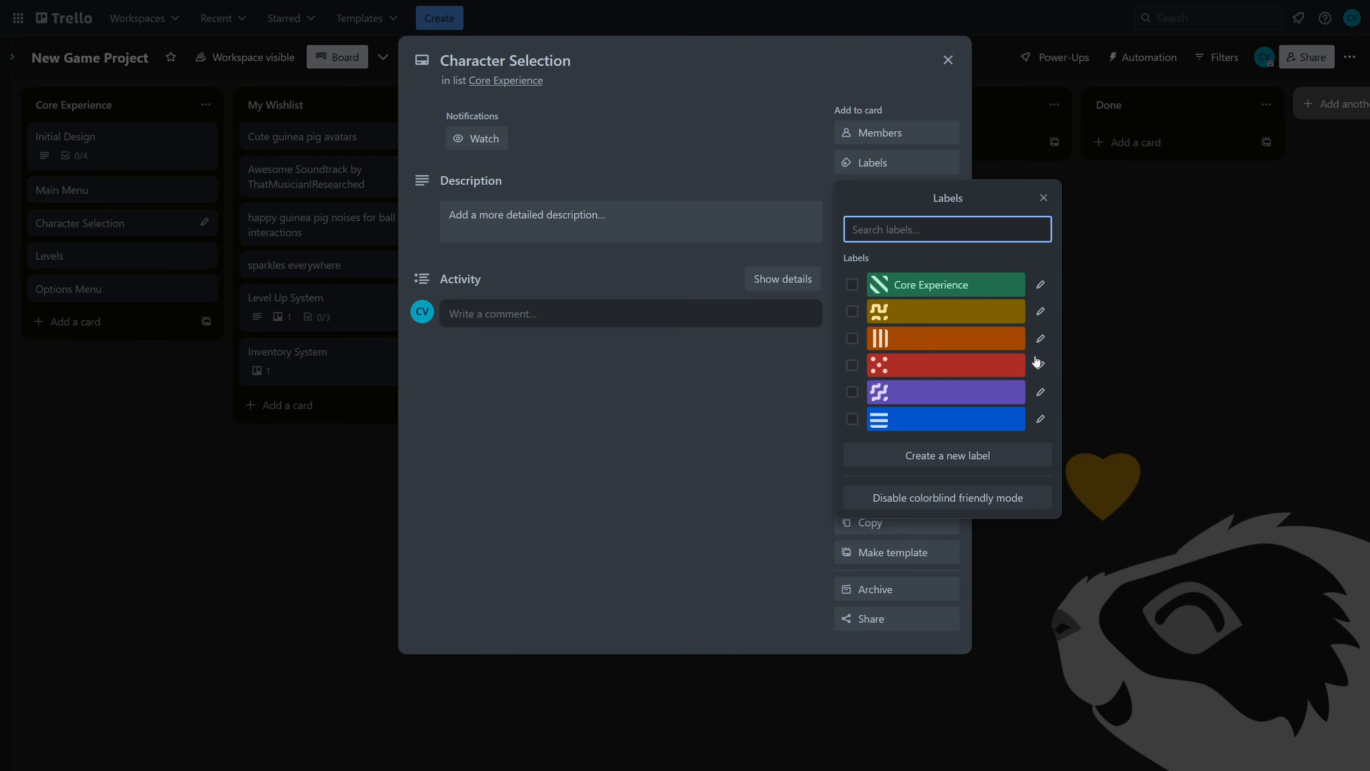
left_click(1040, 312)
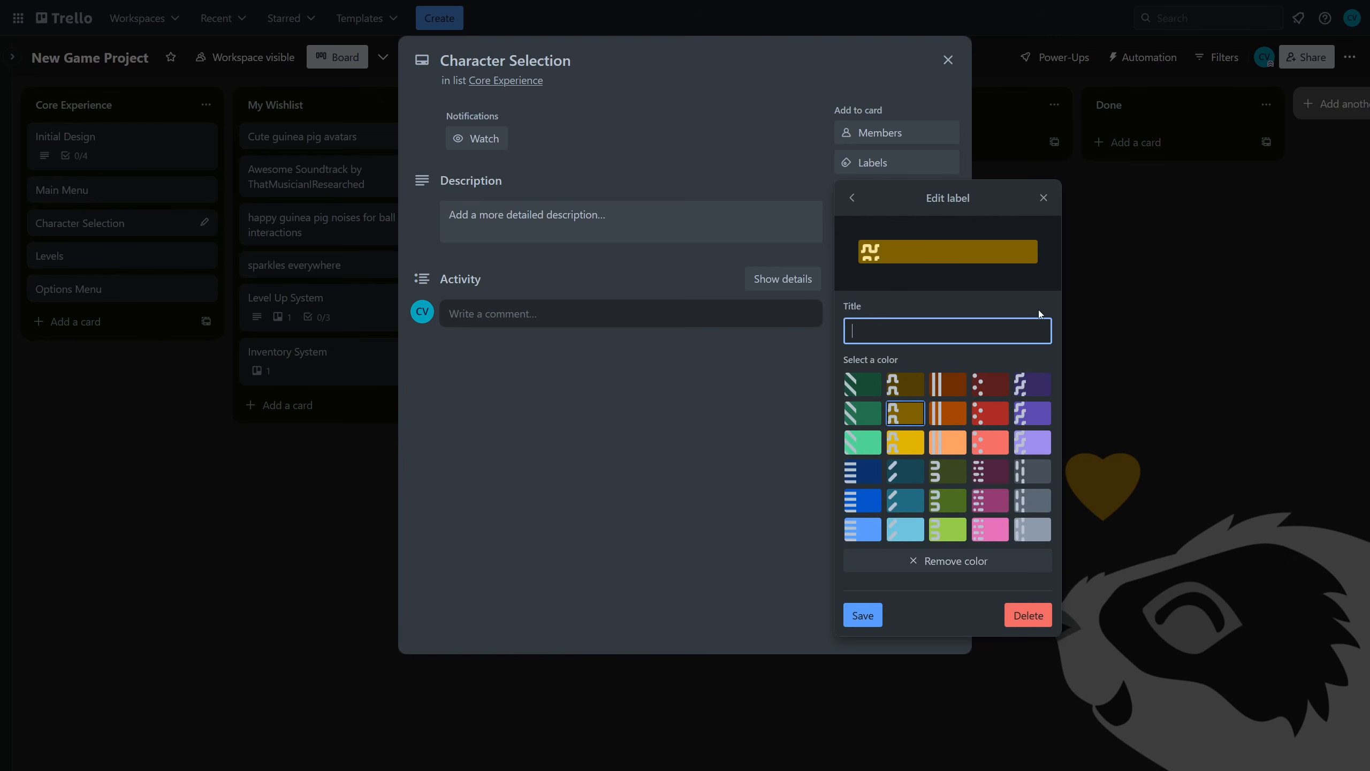
type("My Wishlist")
left_click(863, 616)
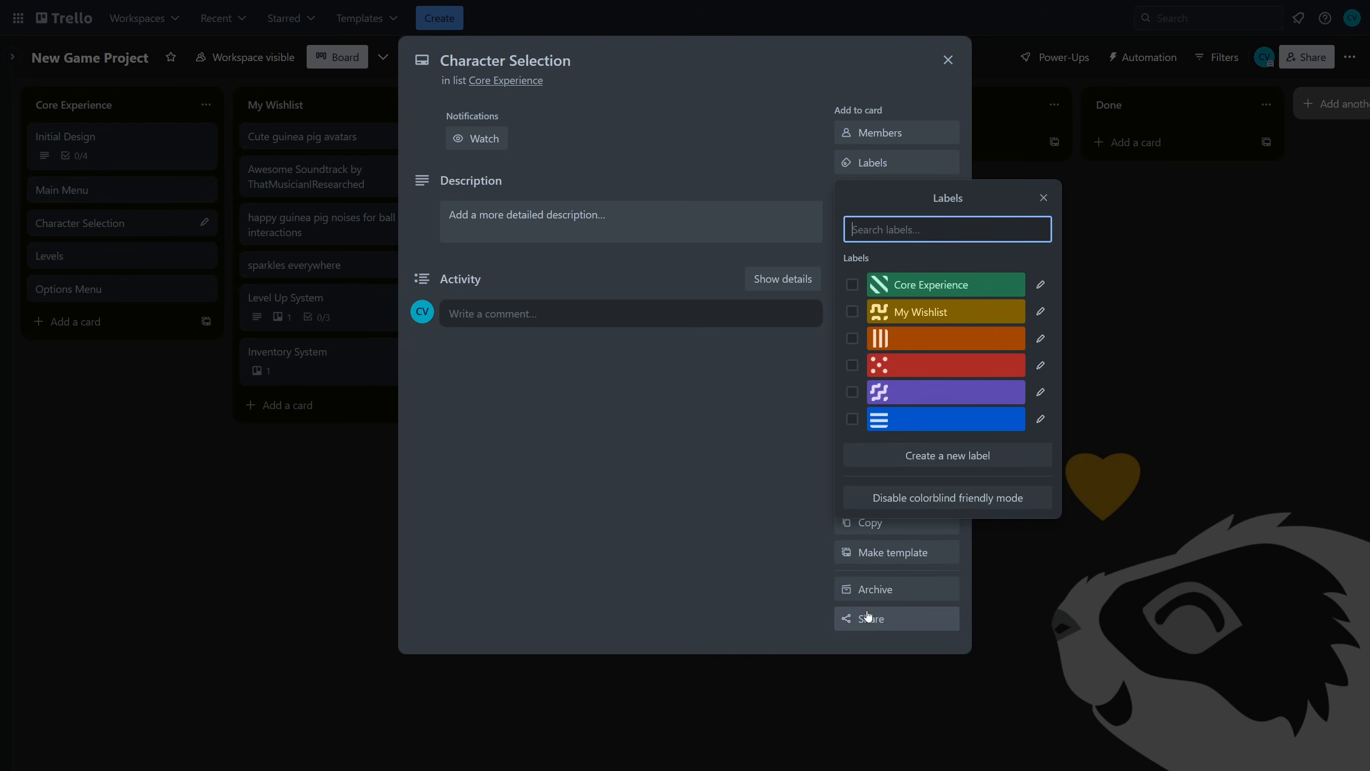
- Title the orange label "Bug"
left_click(1043, 341)
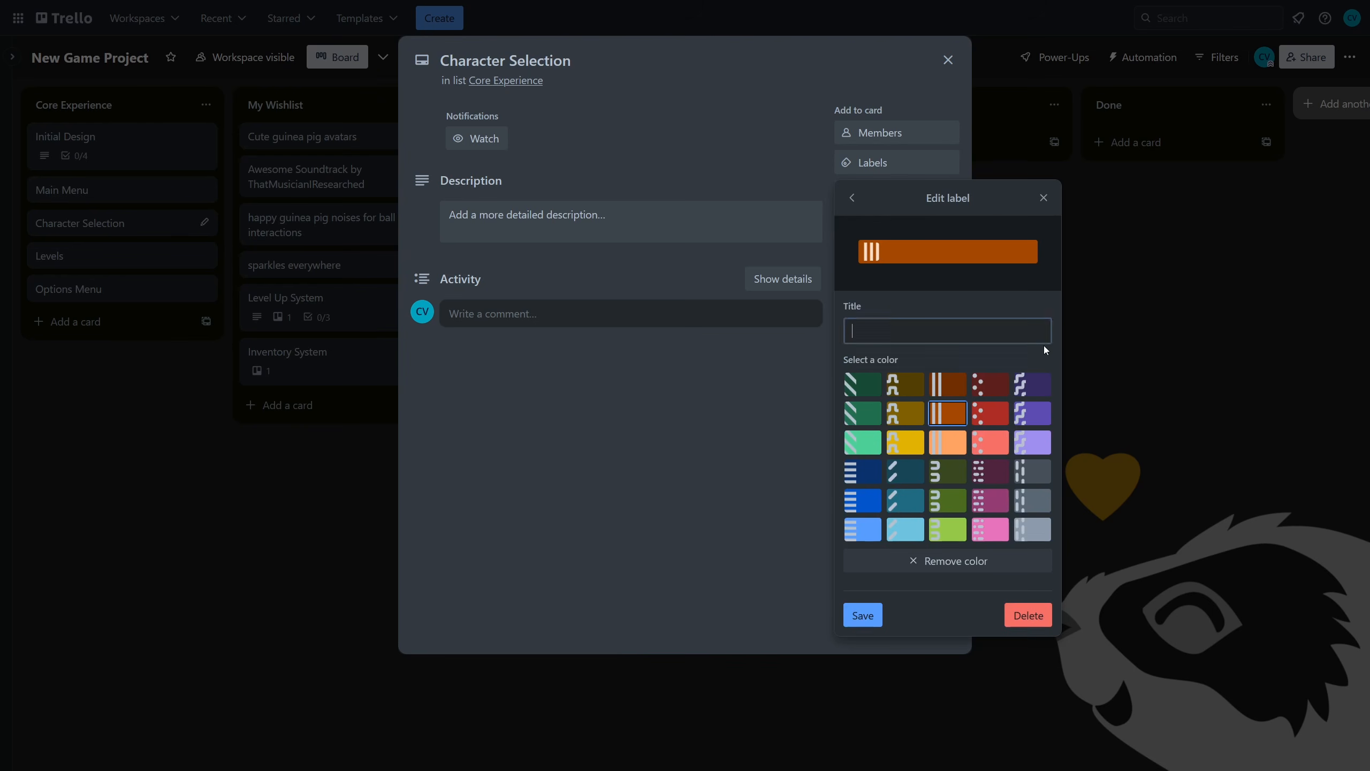
type("Bug")
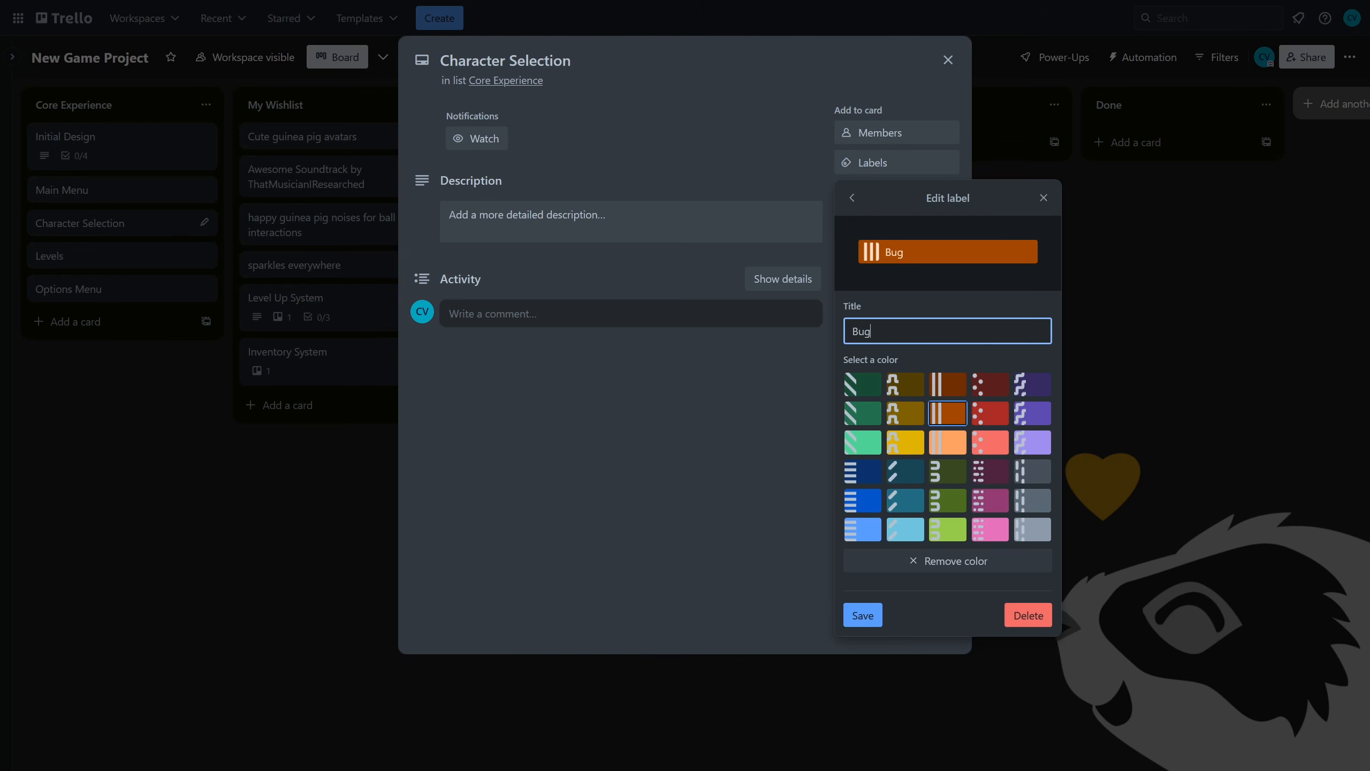
left_click(865, 616)
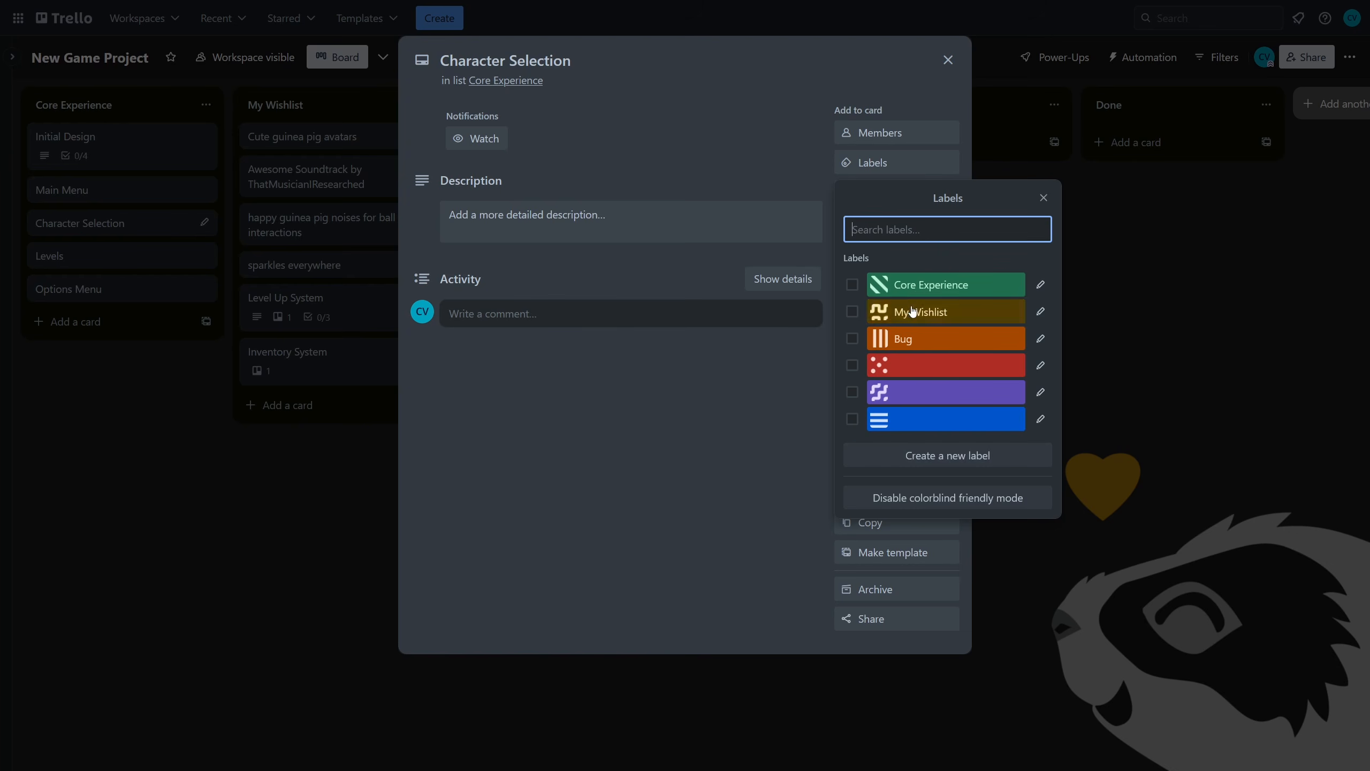
- Try the Core Experience and My Wishlist labels on the Character Selection card, remove both and close the card
left_click(851, 285)
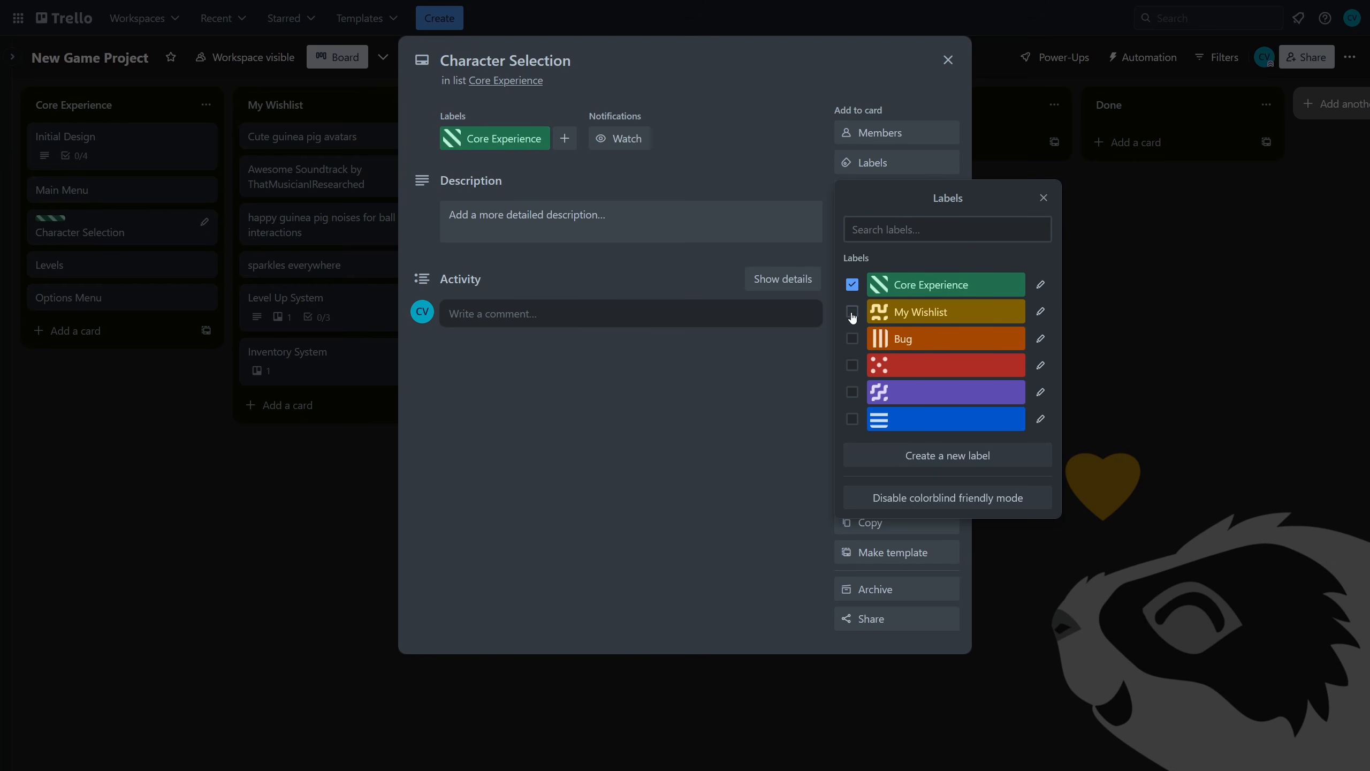
left_click(852, 314)
left_click(852, 313)
left_click(852, 286)
left_click(948, 60)
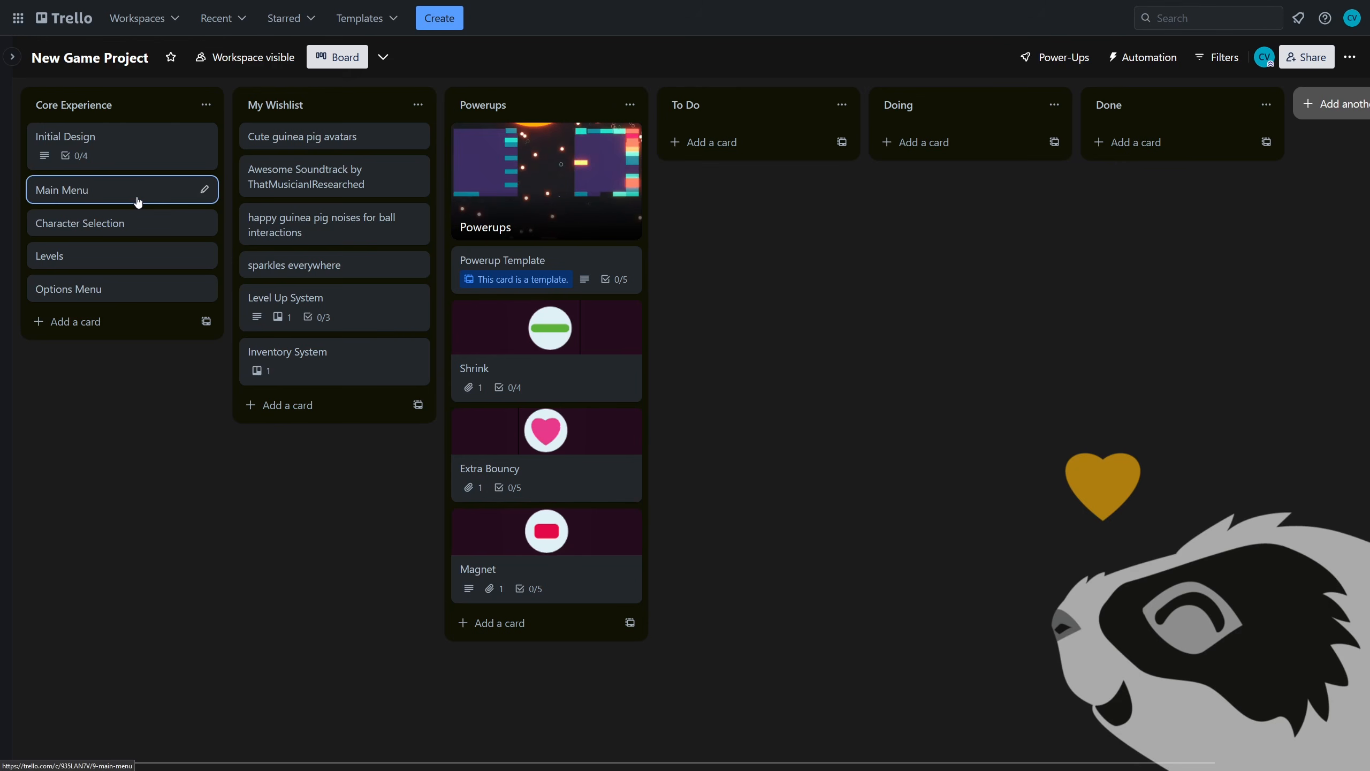
- Try the Core Experience and My Wishlist labels on the Main Menu card directly from the board, then remove them
key("l")
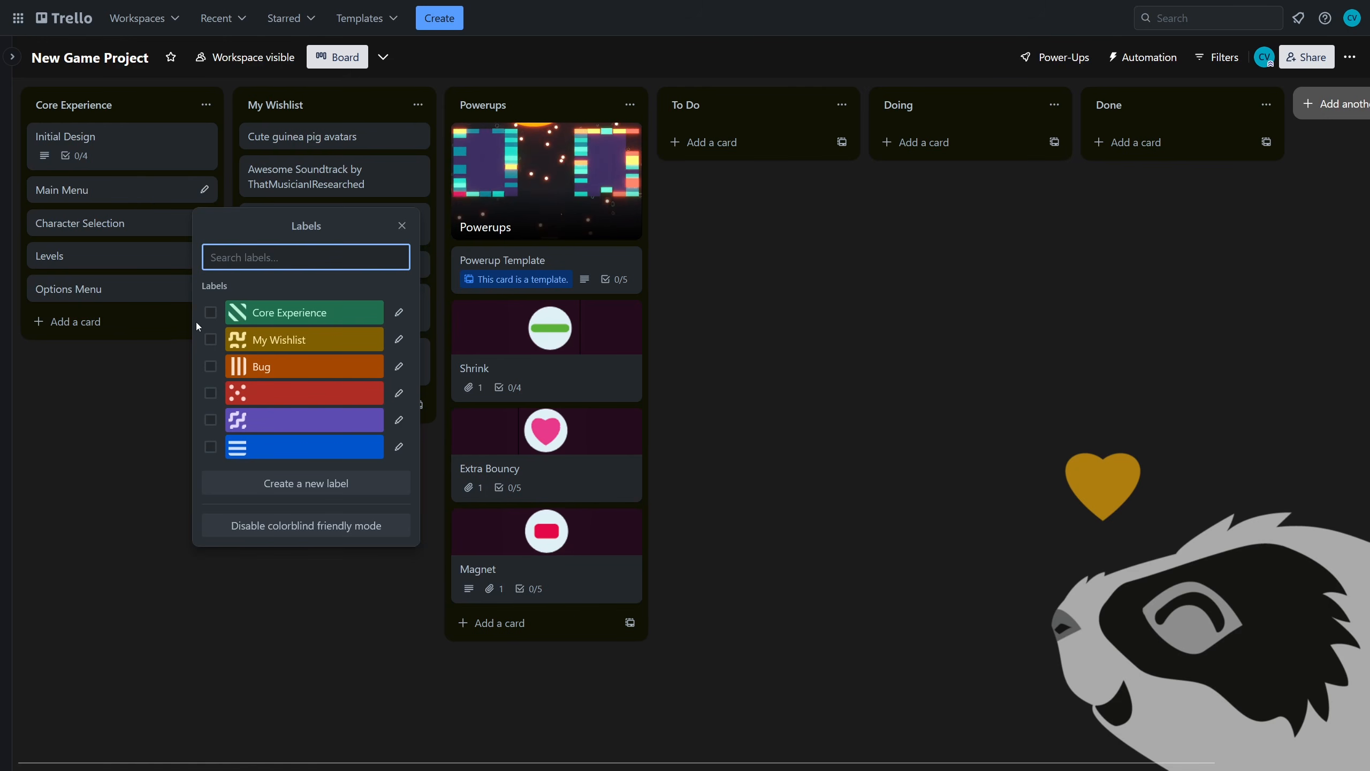
left_click(209, 313)
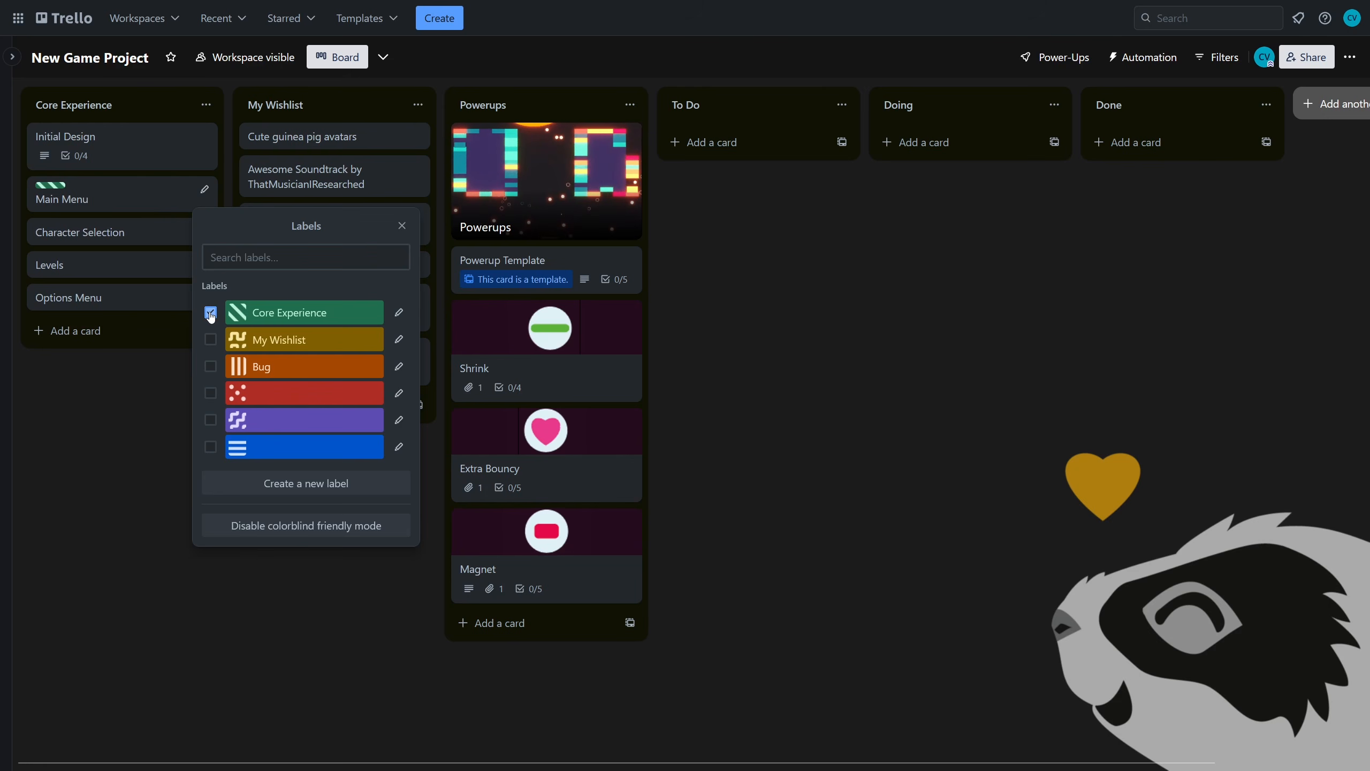
left_click(210, 313)
left_click(209, 339)
left_click(210, 339)
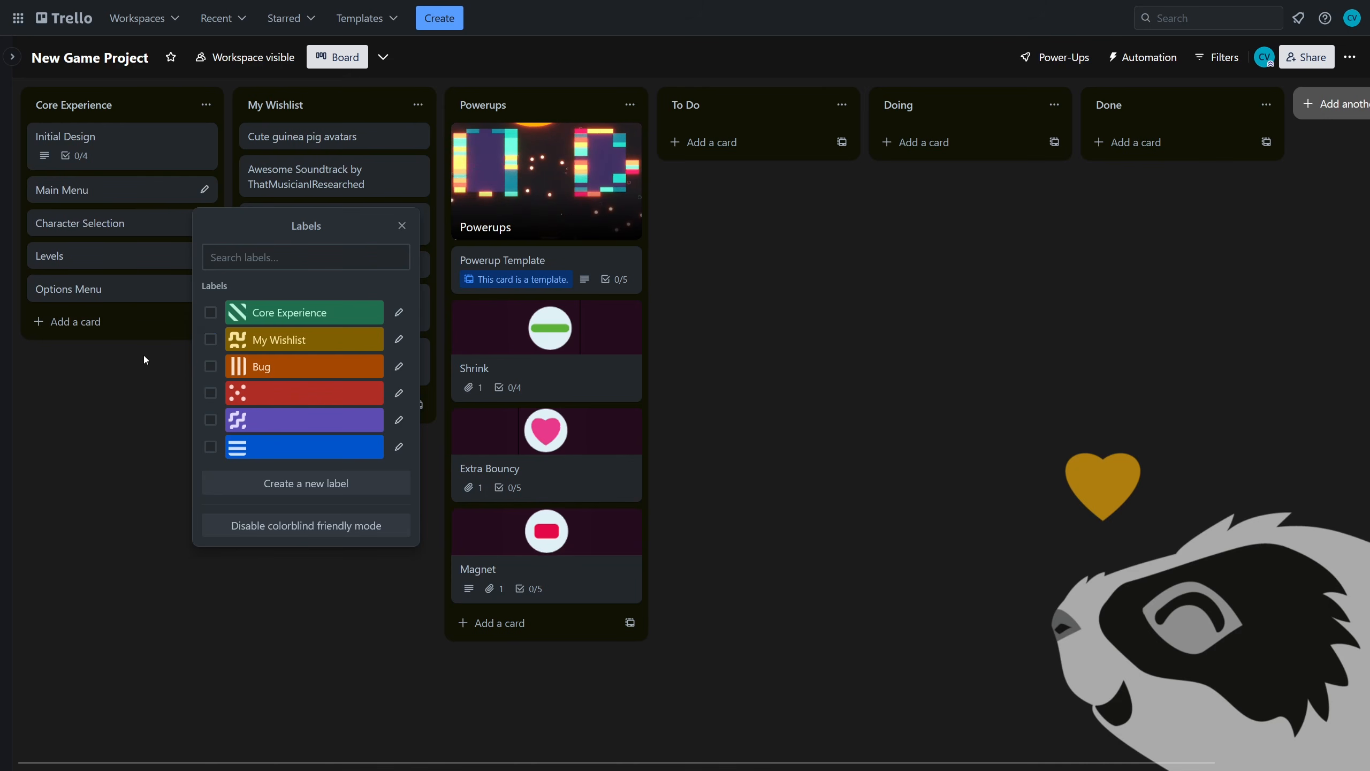
left_click(144, 356)
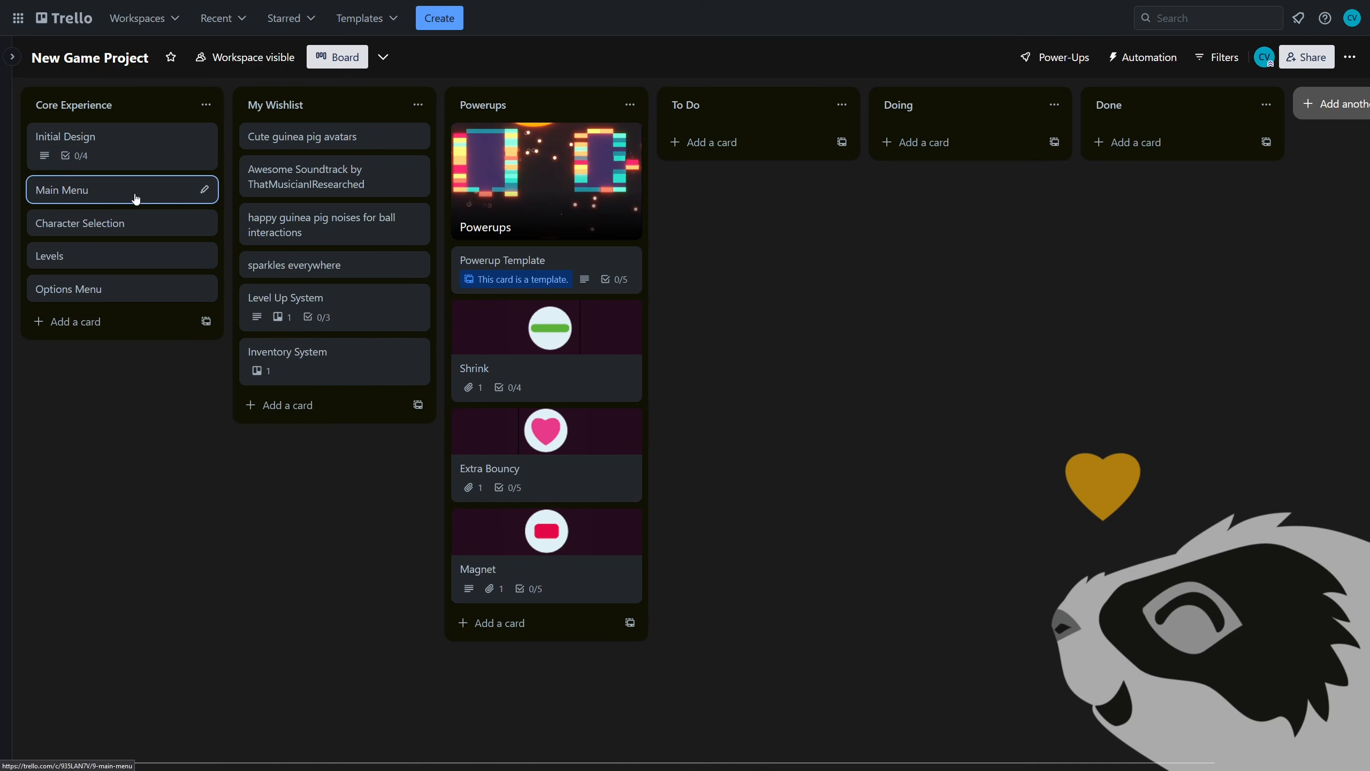
- Try several colored labels together on the Main Menu card without opening it, then clear them all
key("1")
key("2")
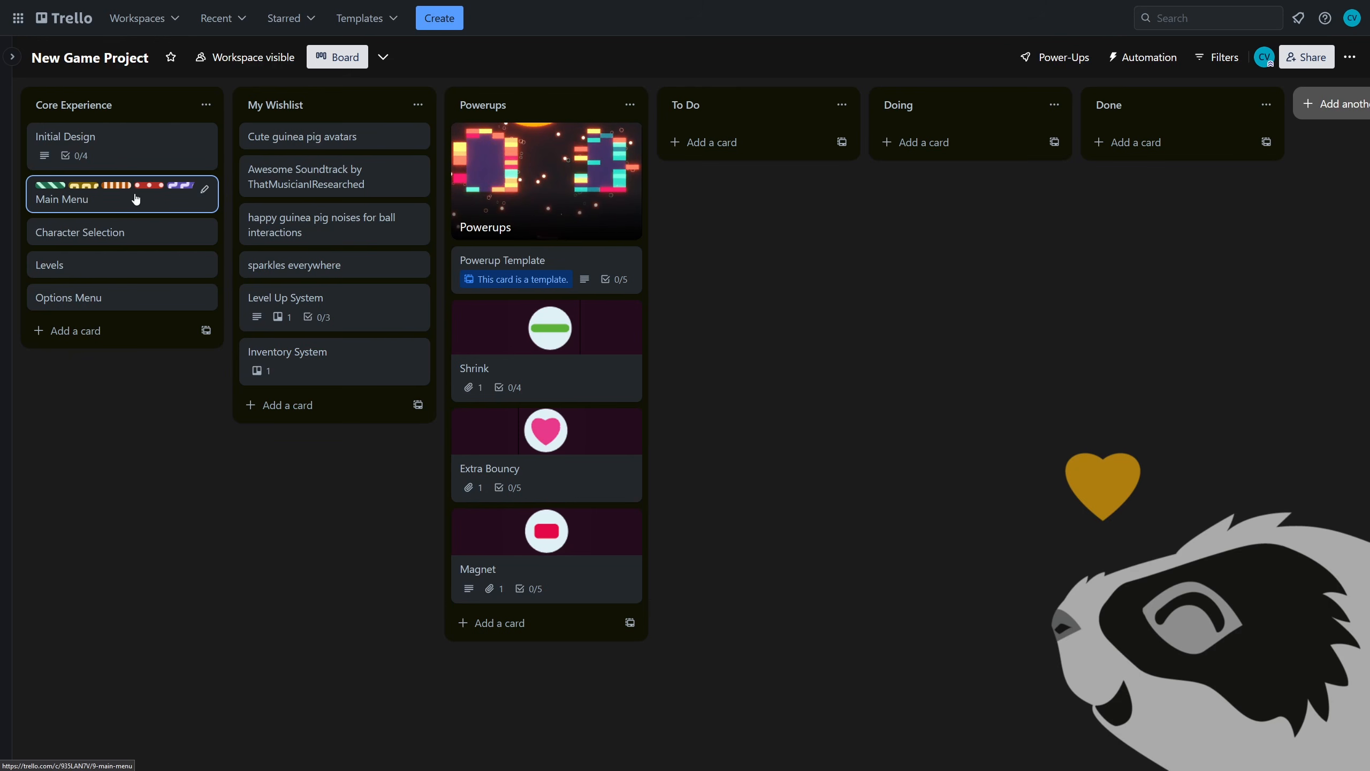
key("6")
key("6")
key("5")
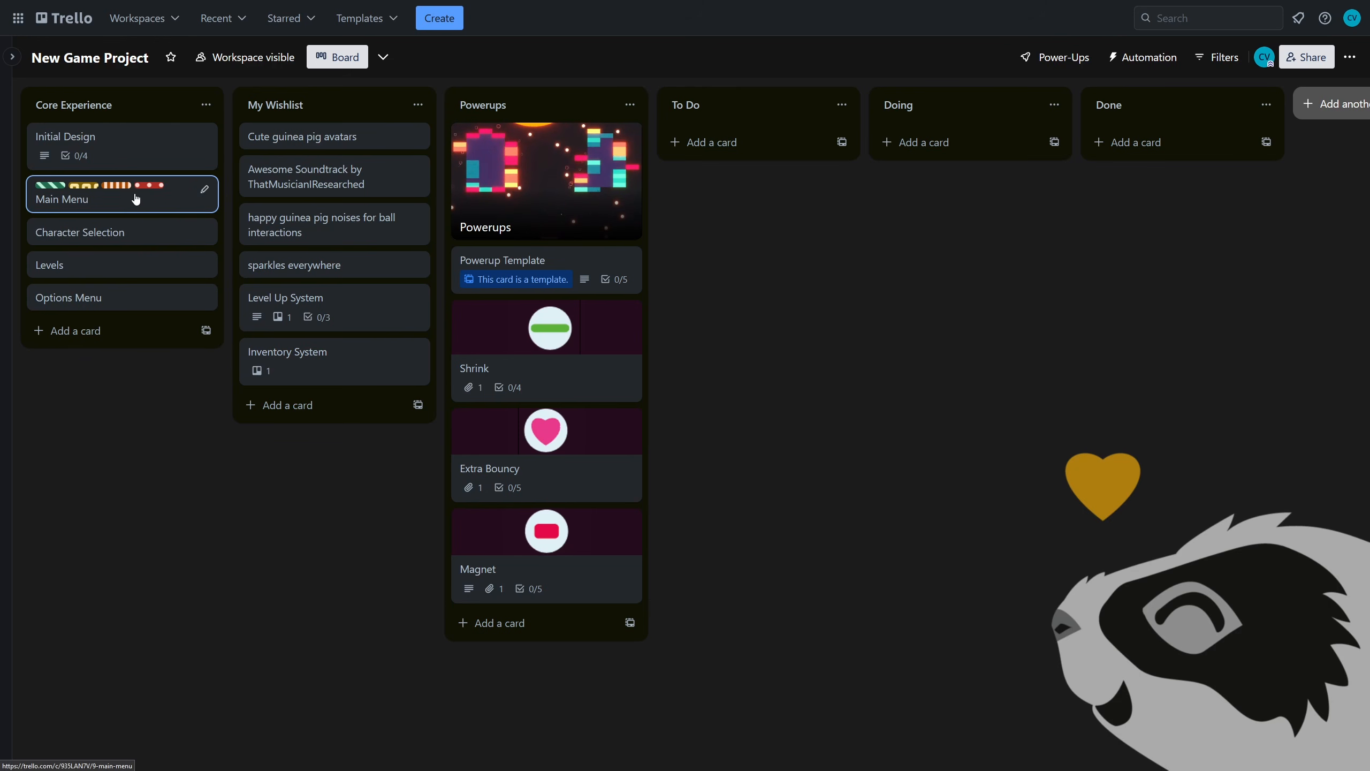
key("3")
key("2")
key("1")
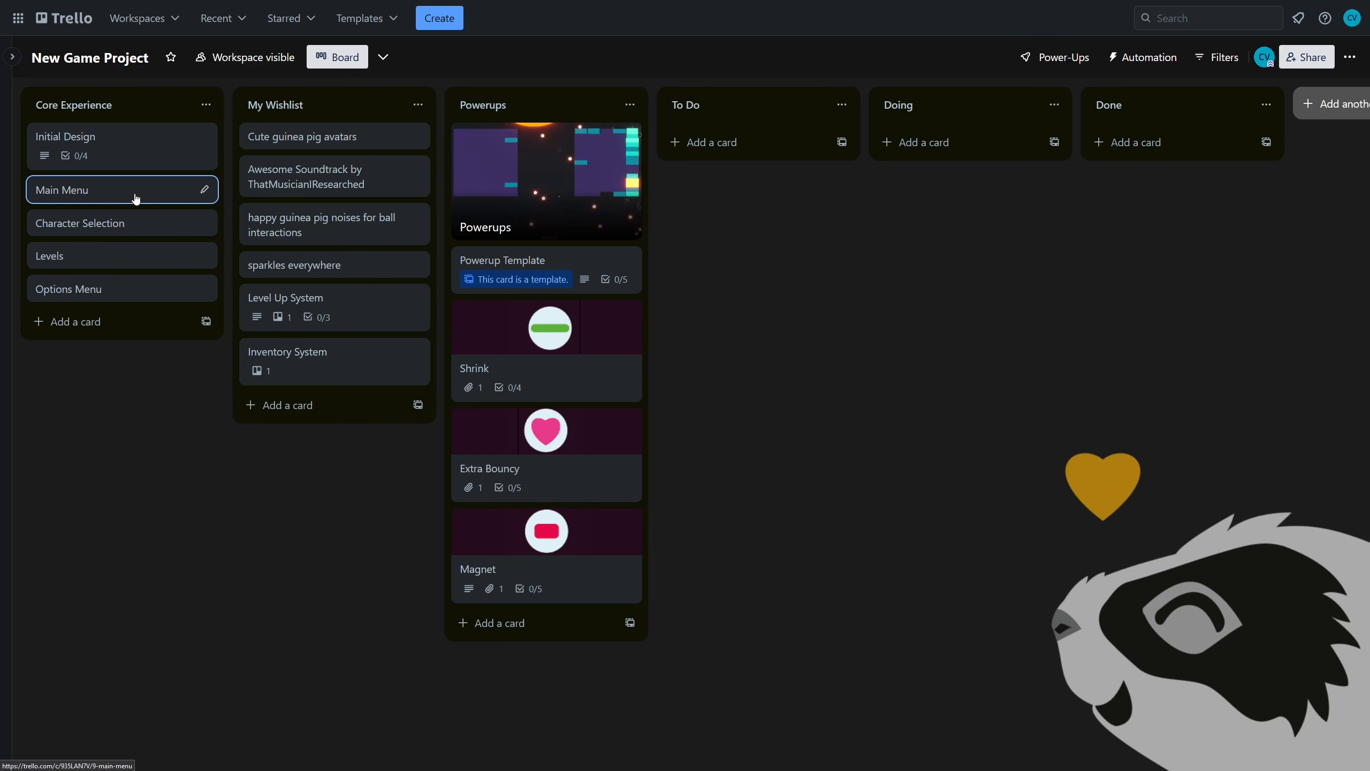
- Apply the Core Experience label to the Main Menu card, then expand the label titles on the board and collapse them again
key("1")
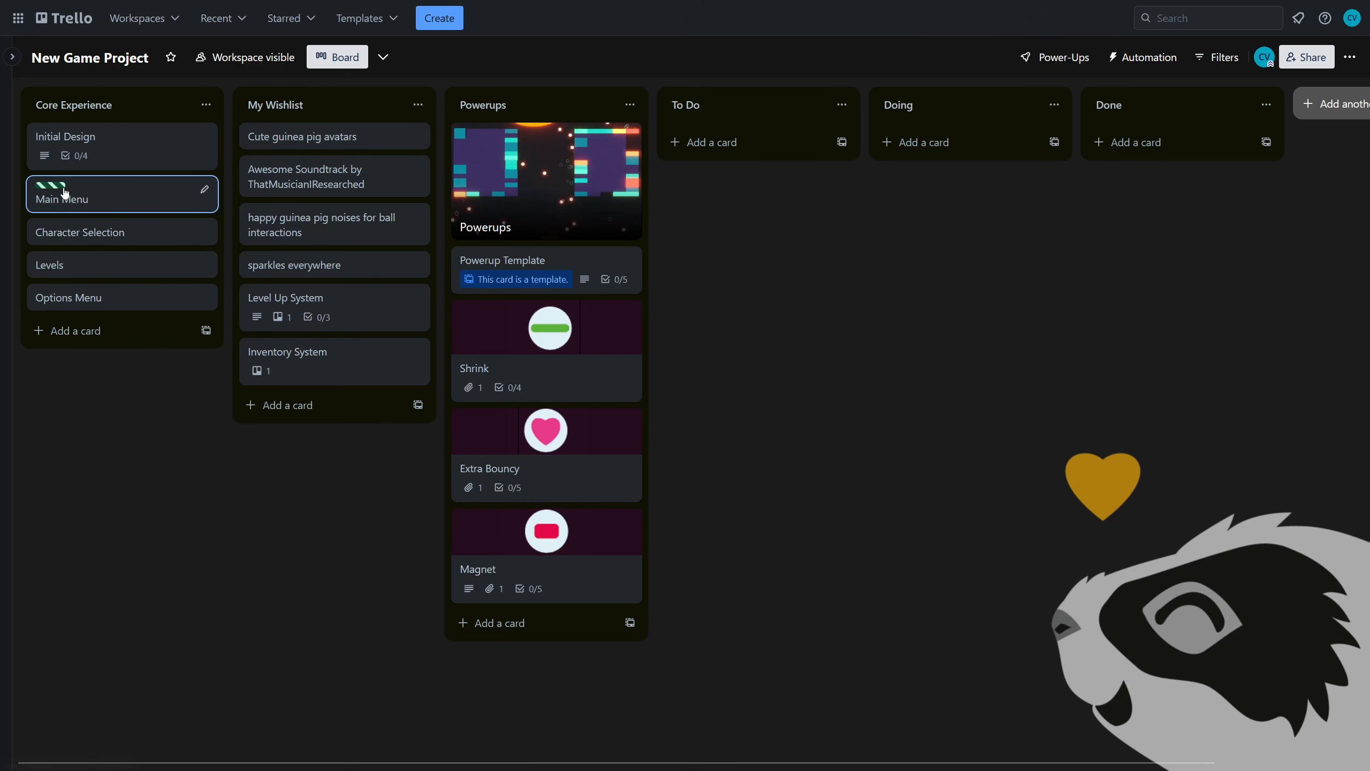
left_click(63, 190)
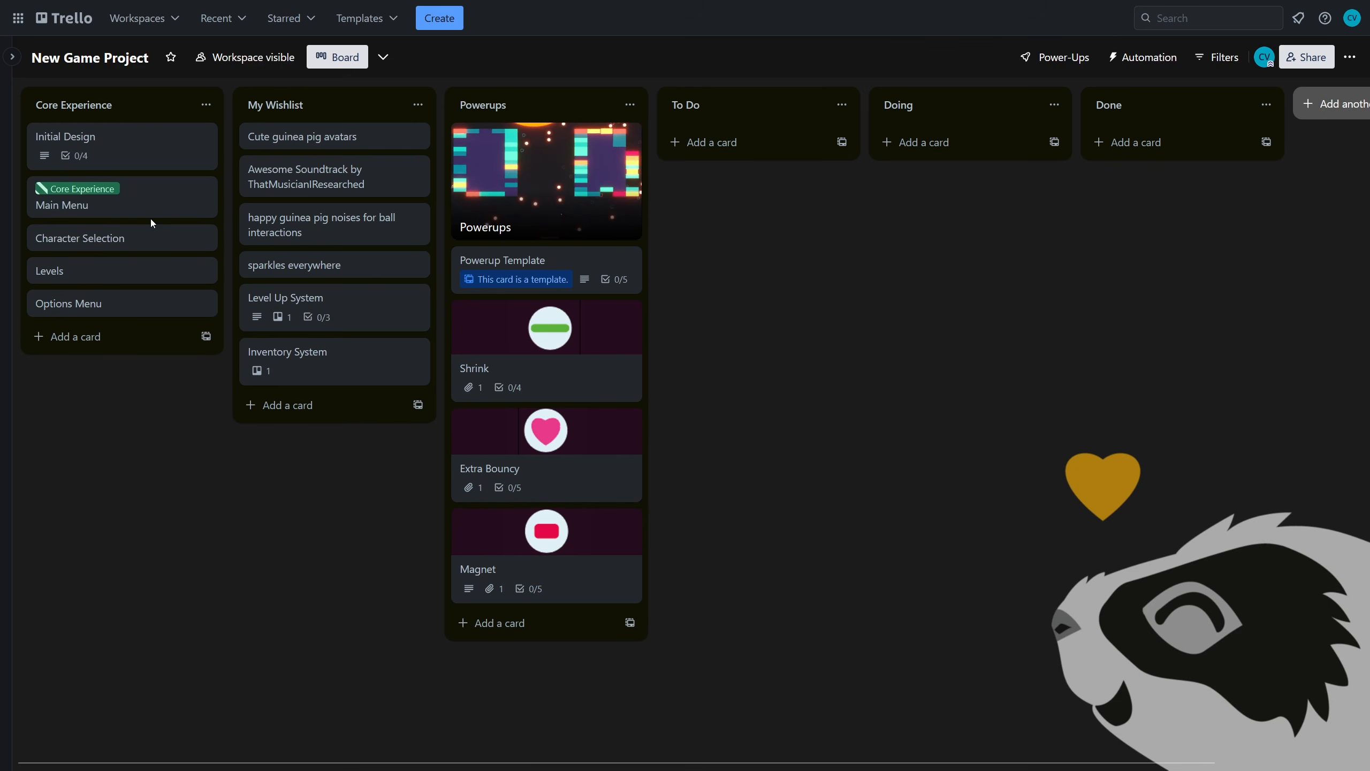
left_click(114, 191)
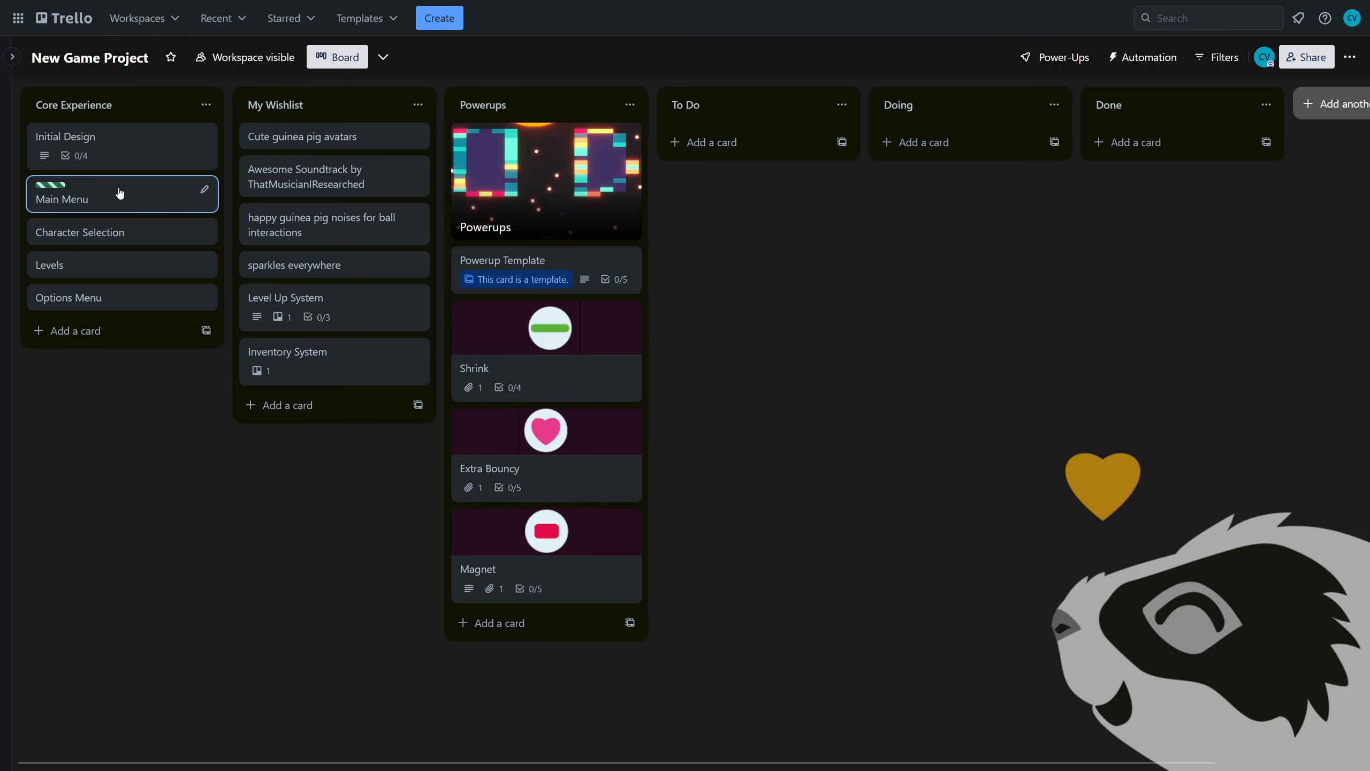
- Remove the Core Experience label from the Main Menu card, check the label's title and color options, and close the card
left_click(119, 192)
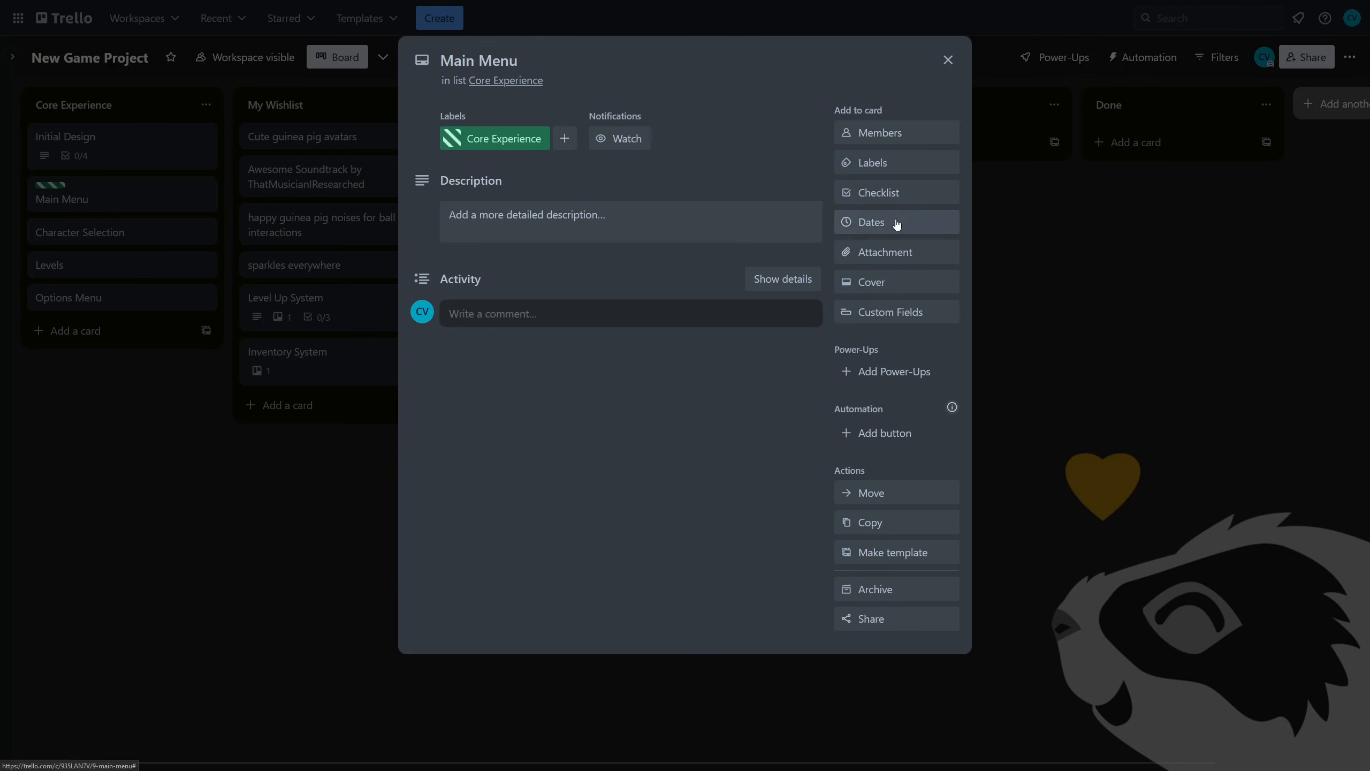
left_click(895, 169)
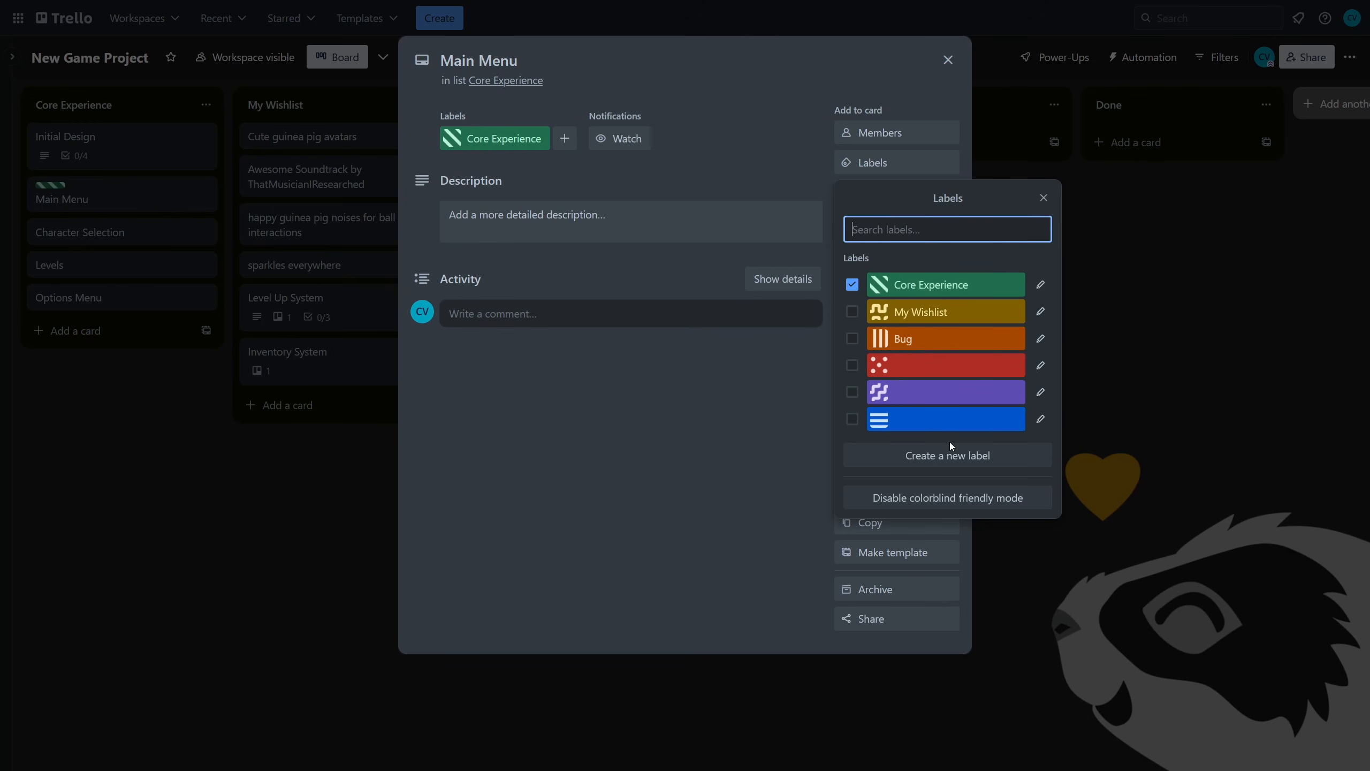
left_click(960, 292)
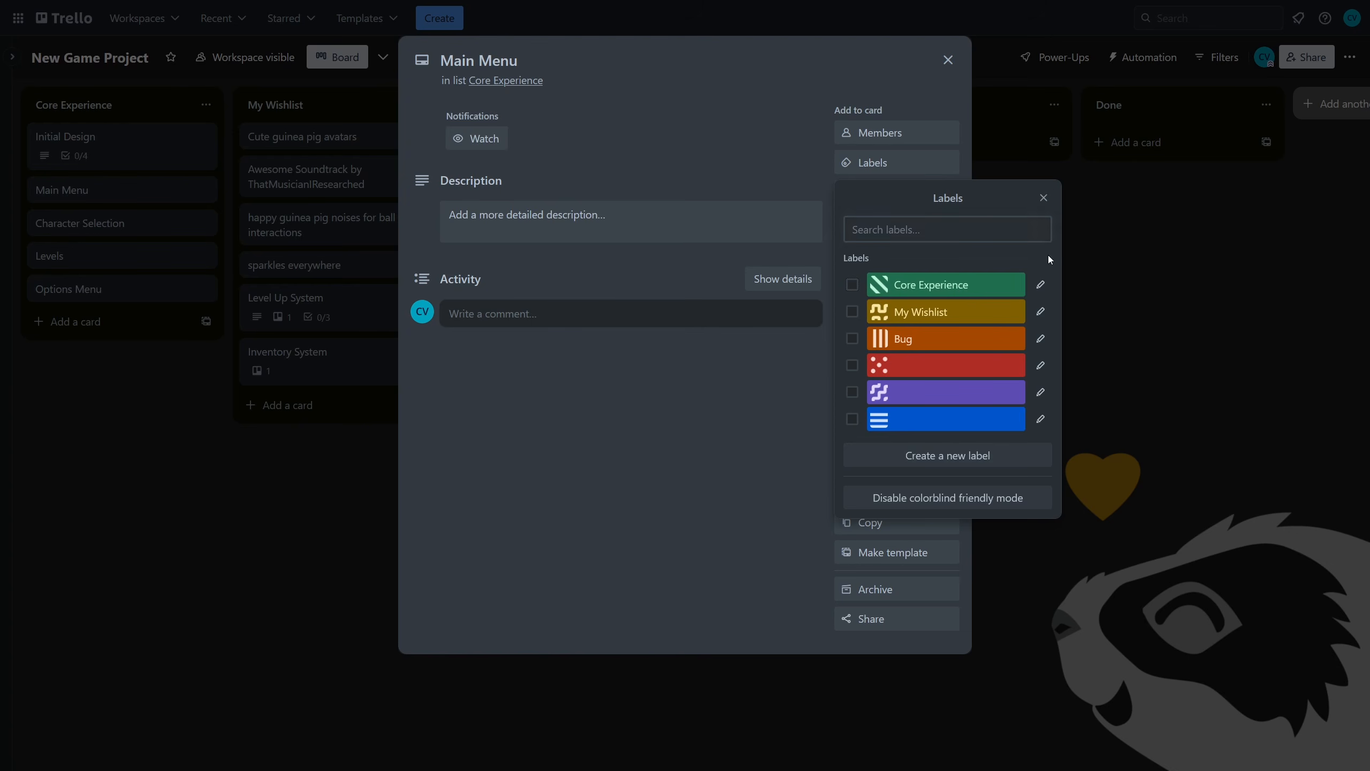
left_click(1042, 286)
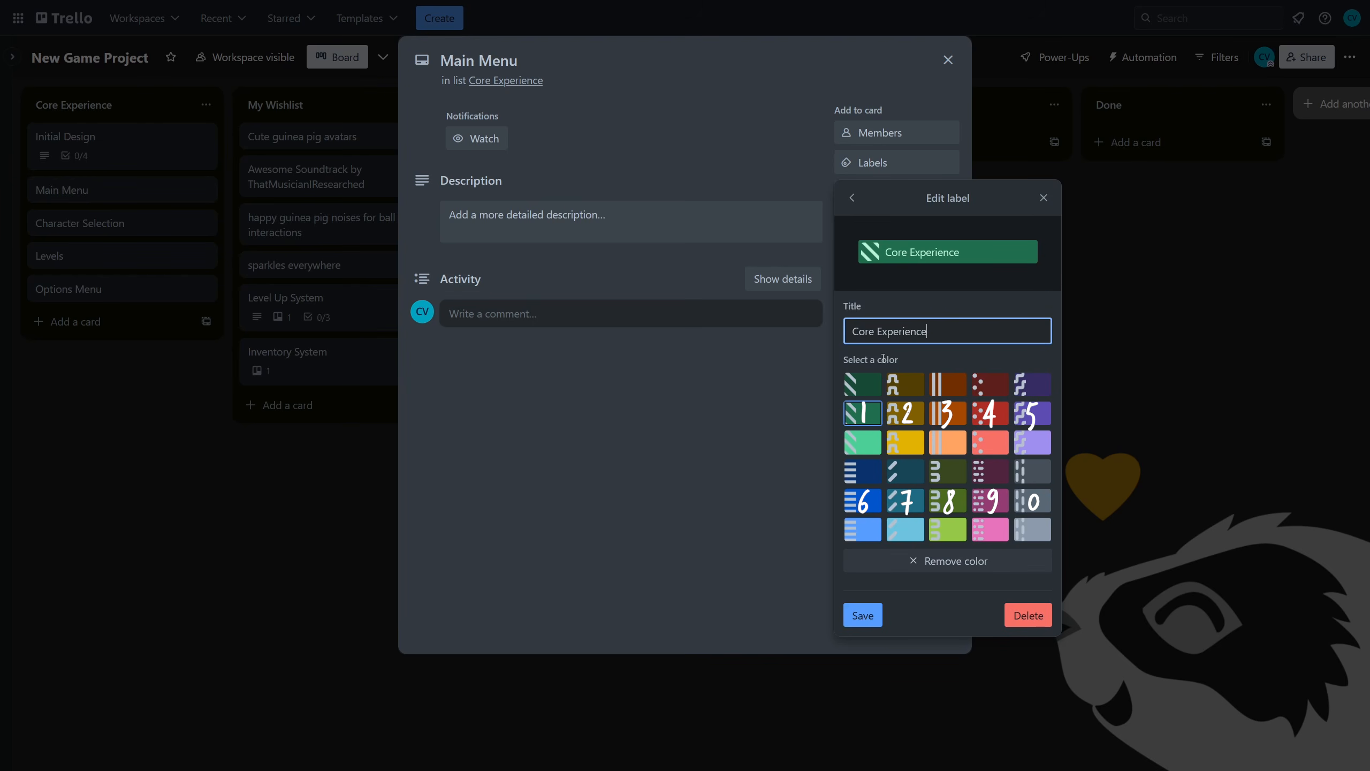
left_click(863, 615)
left_click(948, 60)
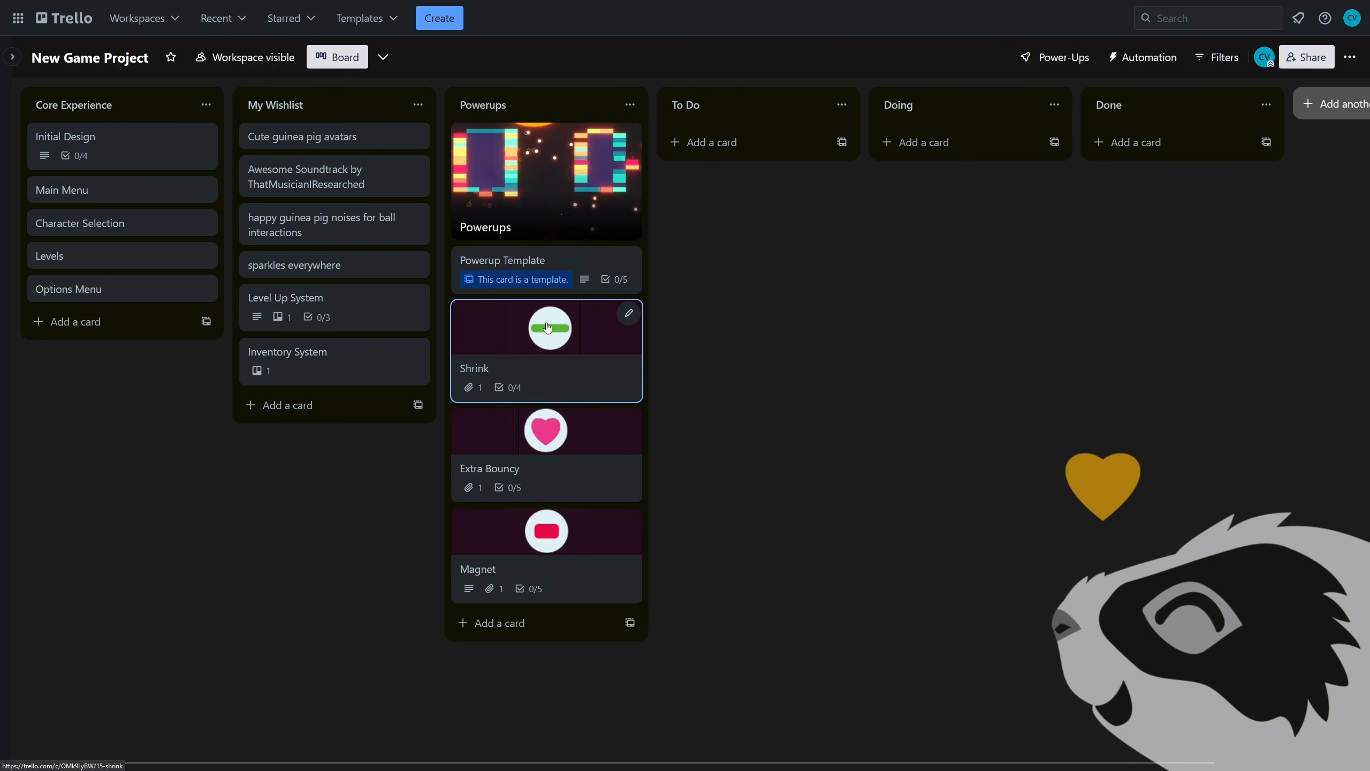
- Move the Shrink card to the Doing list and add a sparkles emoji before the Done list's title
left_click_drag(544, 331, 949, 162)
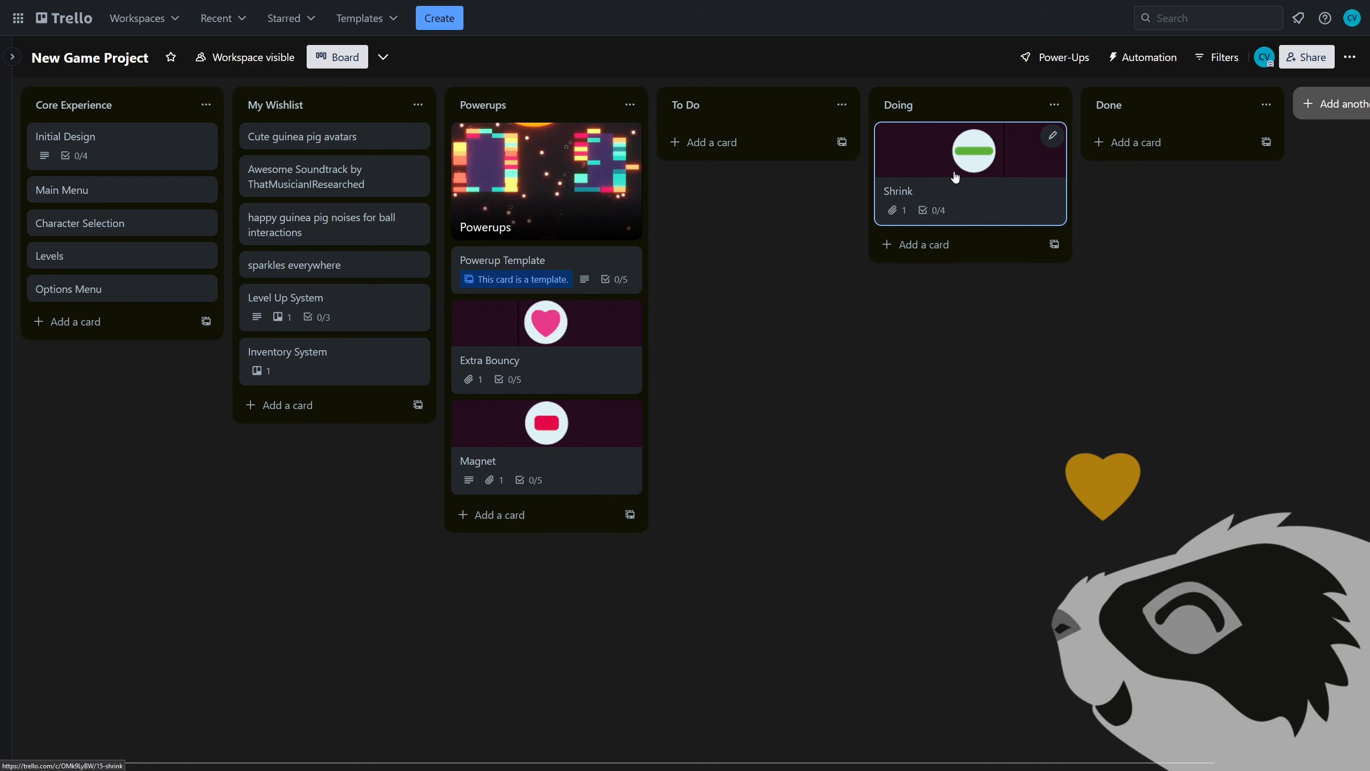
left_click(1099, 105)
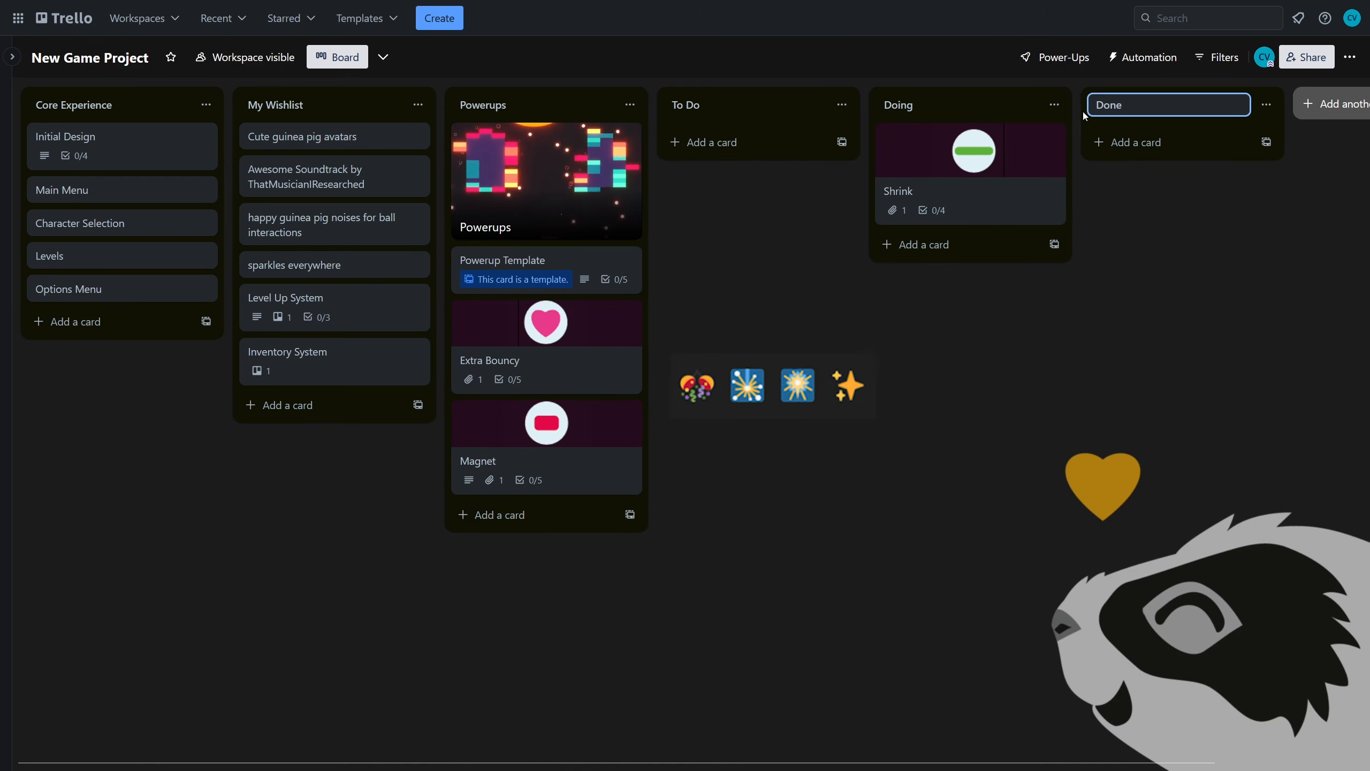
key("super+period")
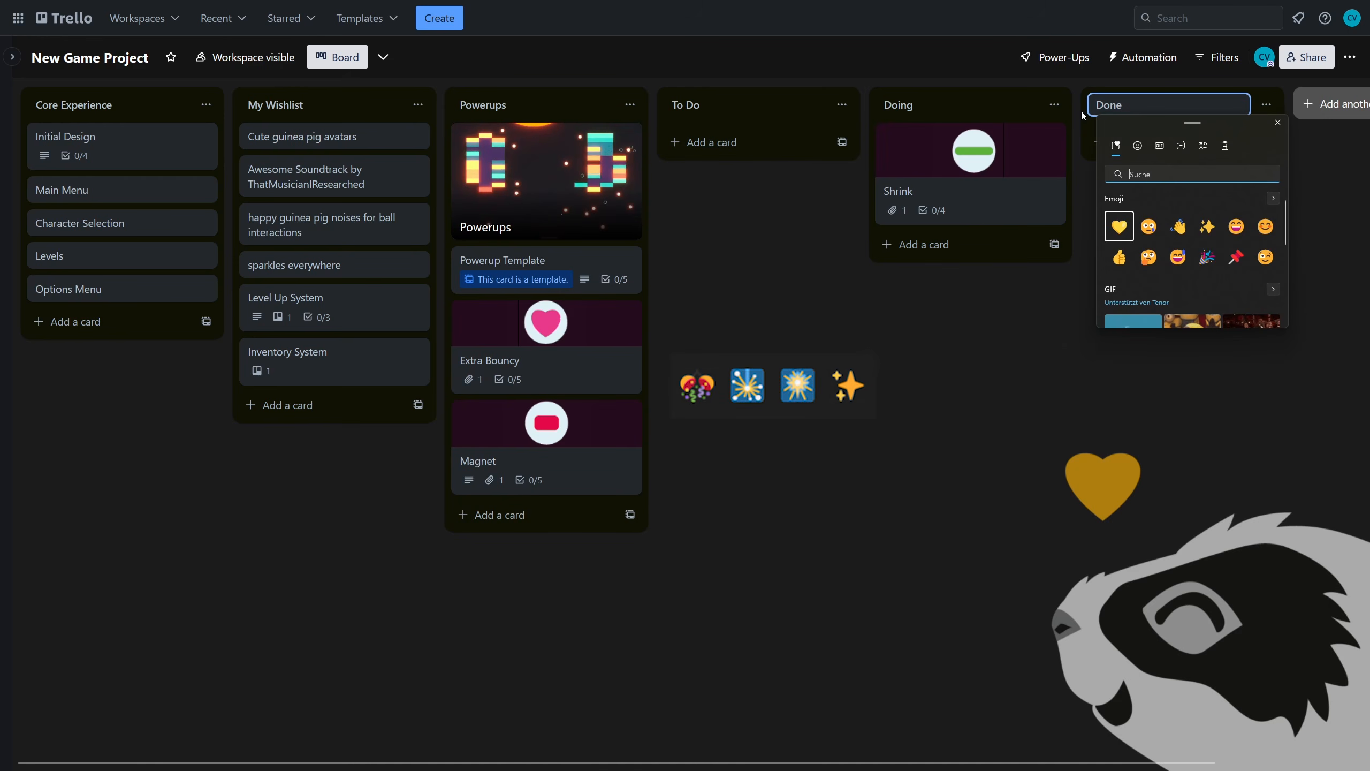
left_click(1207, 227)
left_click(1133, 240)
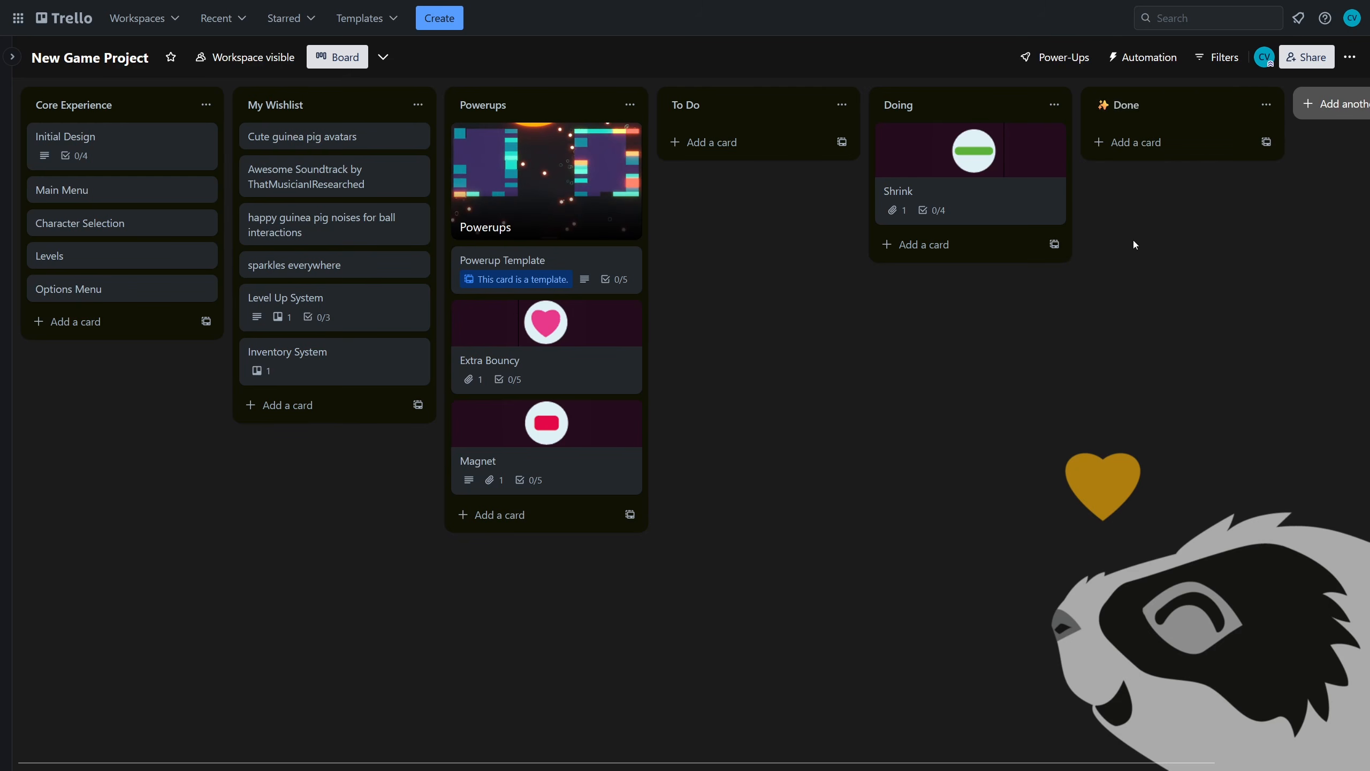
- Try moving the Shrink and Extra Bouncy cards to the Done list, then return both to the Powerups list
left_click_drag(971, 200, 1143, 163)
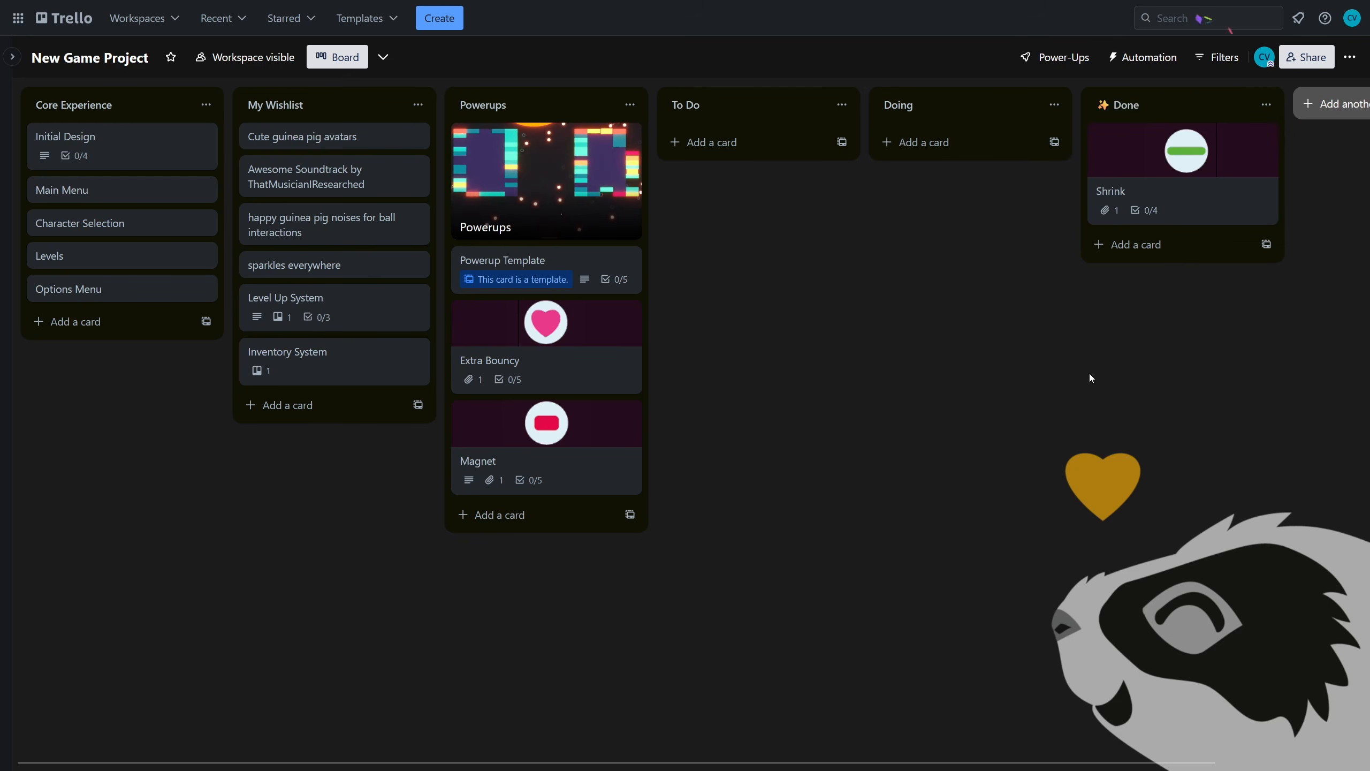
left_click_drag(549, 346, 1165, 264)
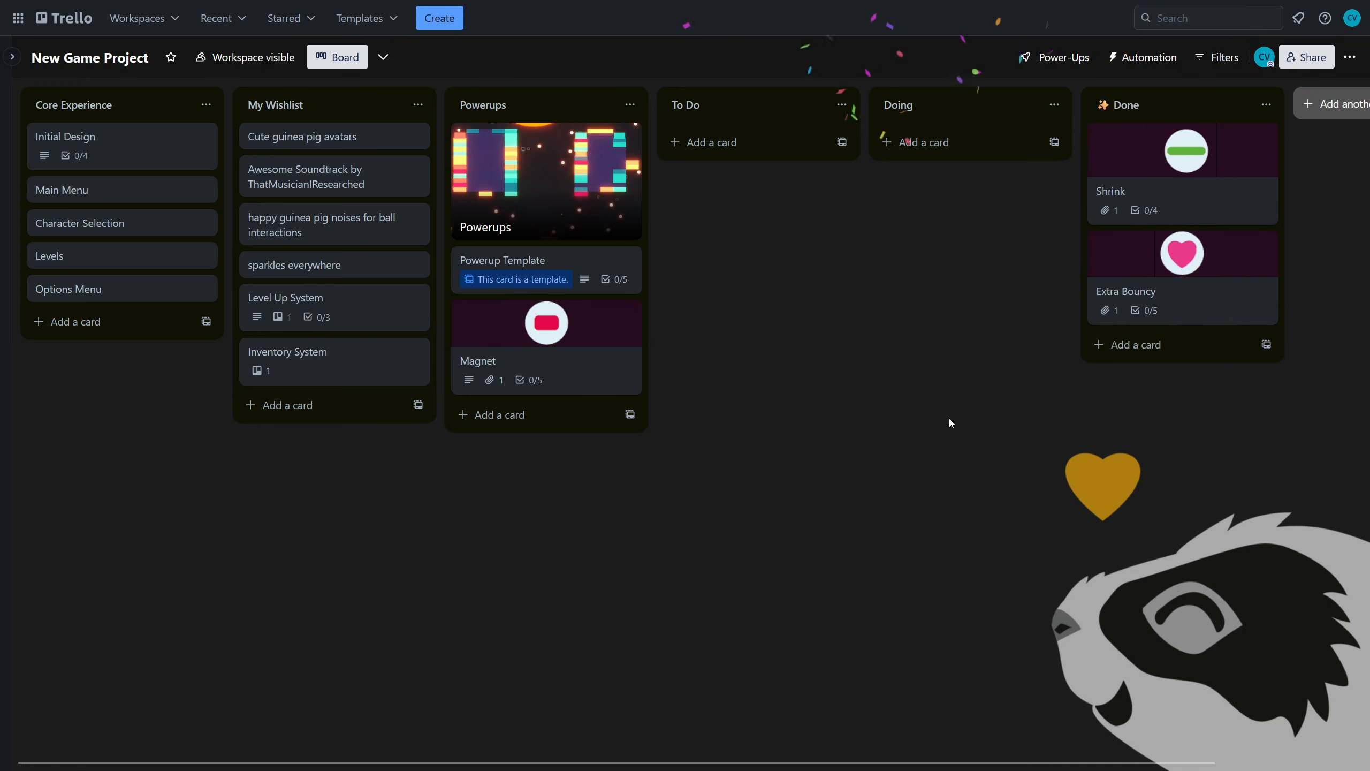
mouse_move(537, 342)
left_mouse_down()
mouse_move(1149, 386)
mouse_move(547, 357)
left_mouse_up()
left_click_drag(1176, 297, 581, 393)
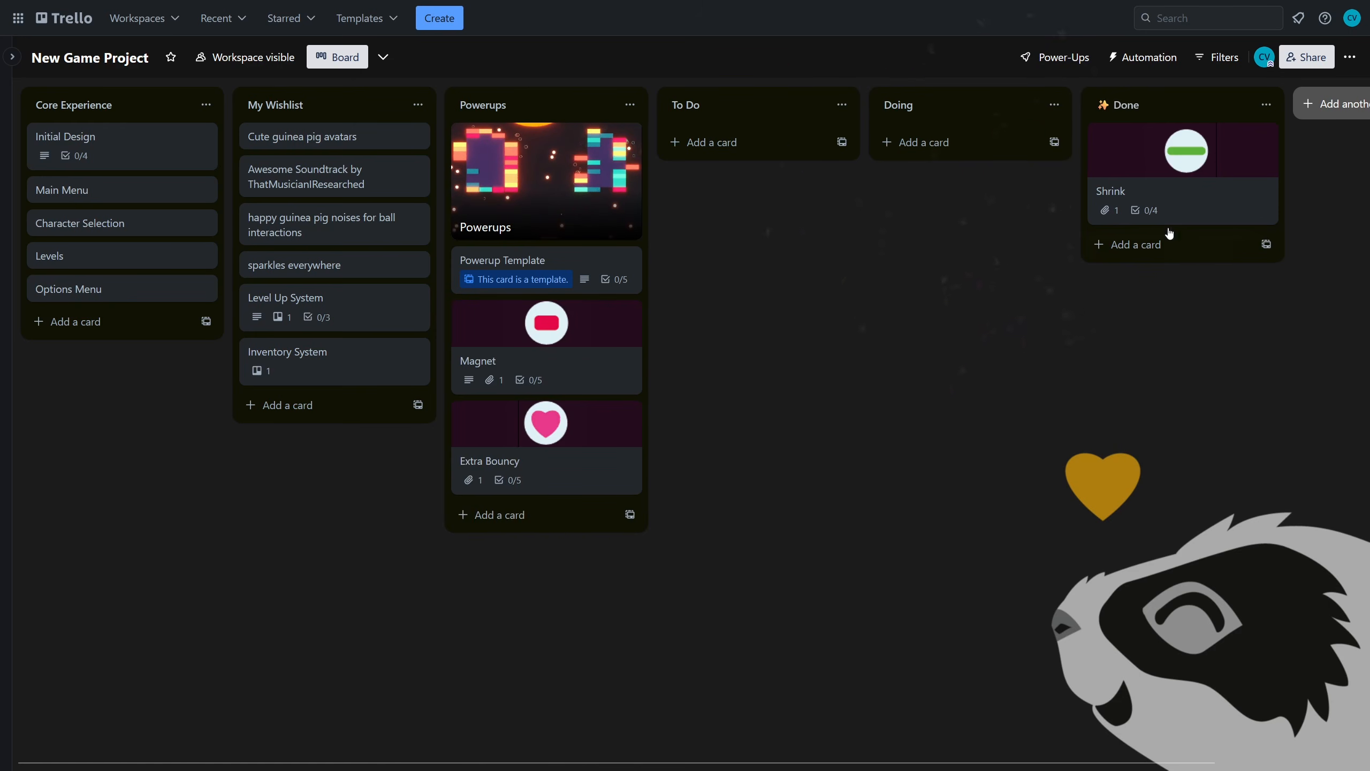
left_click_drag(1101, 207, 590, 484)
- Add a separator card titled "---" to the Powerups list
left_click(501, 623)
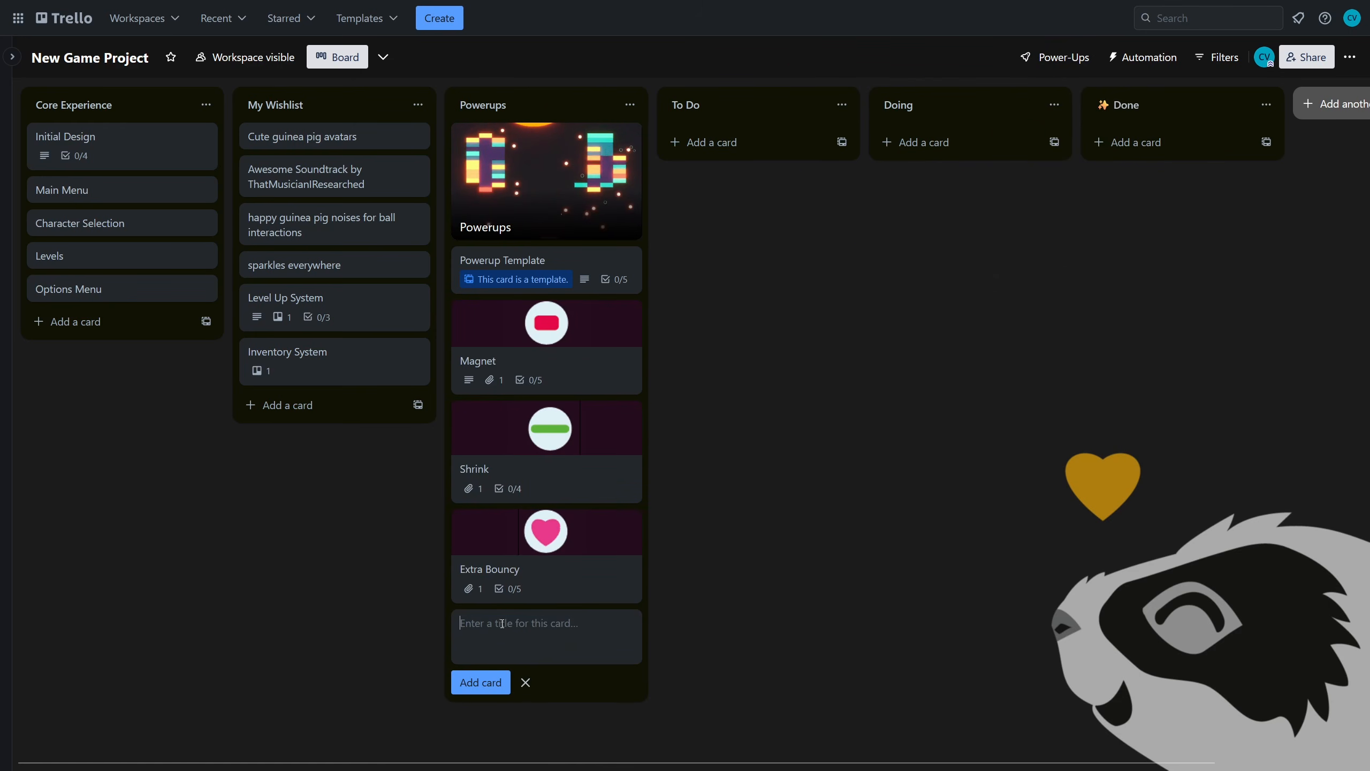
type("---")
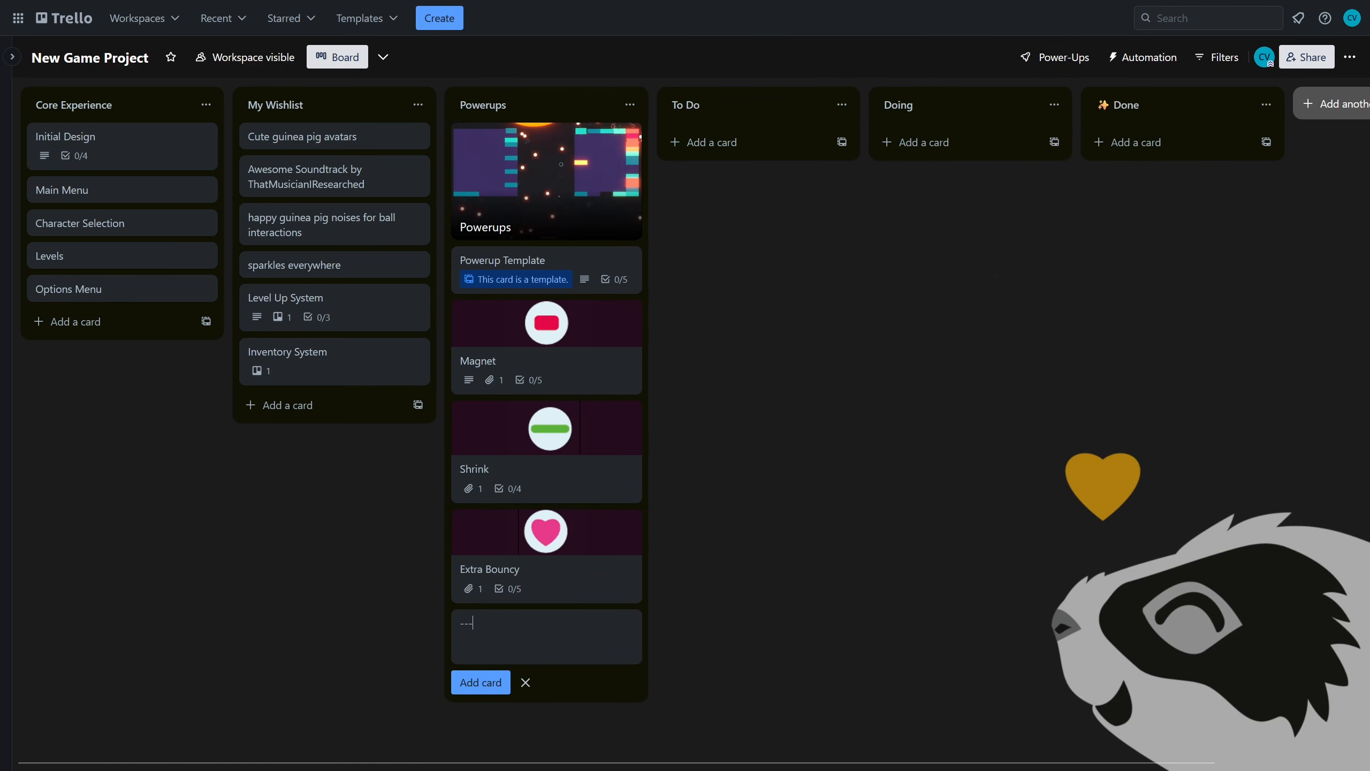
key("Return")
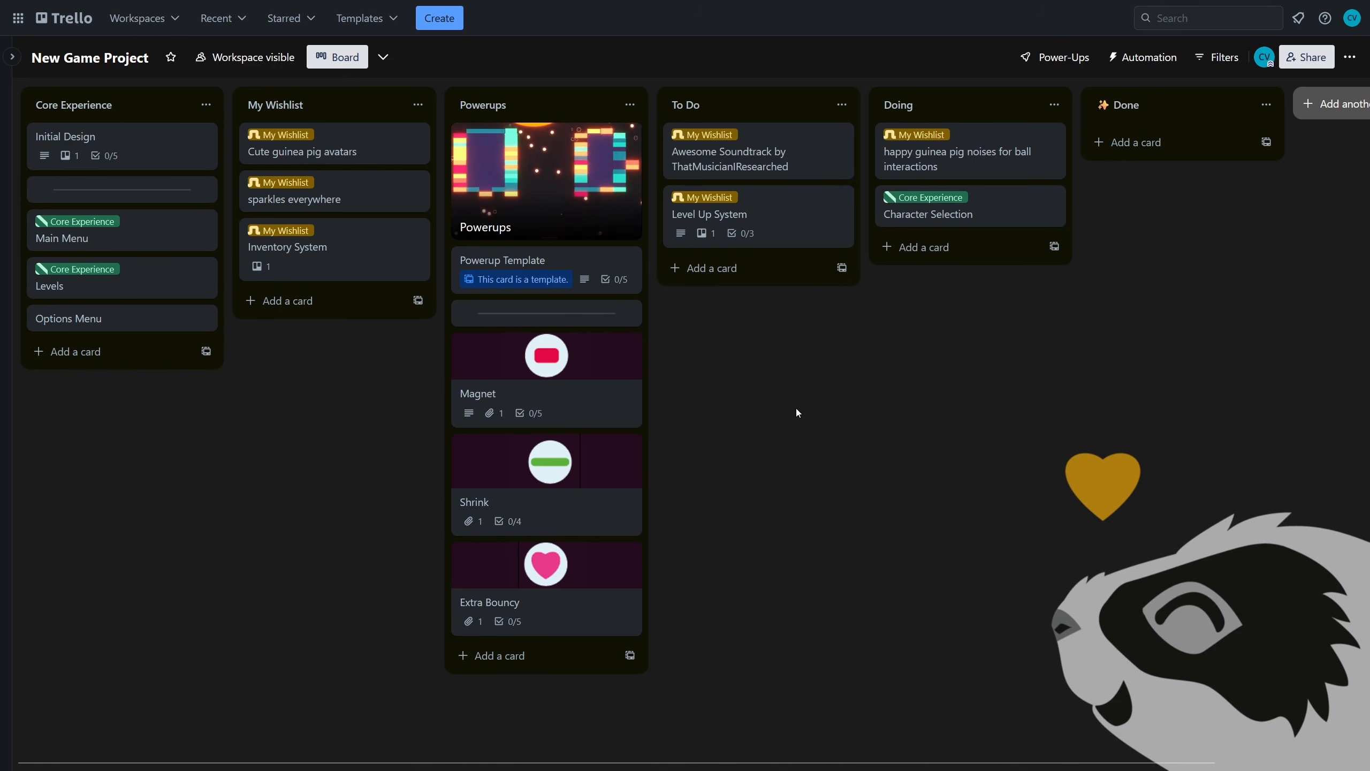
- Archive the Main Menu card from its details and the Levels card through its quick edit options
left_click(165, 238)
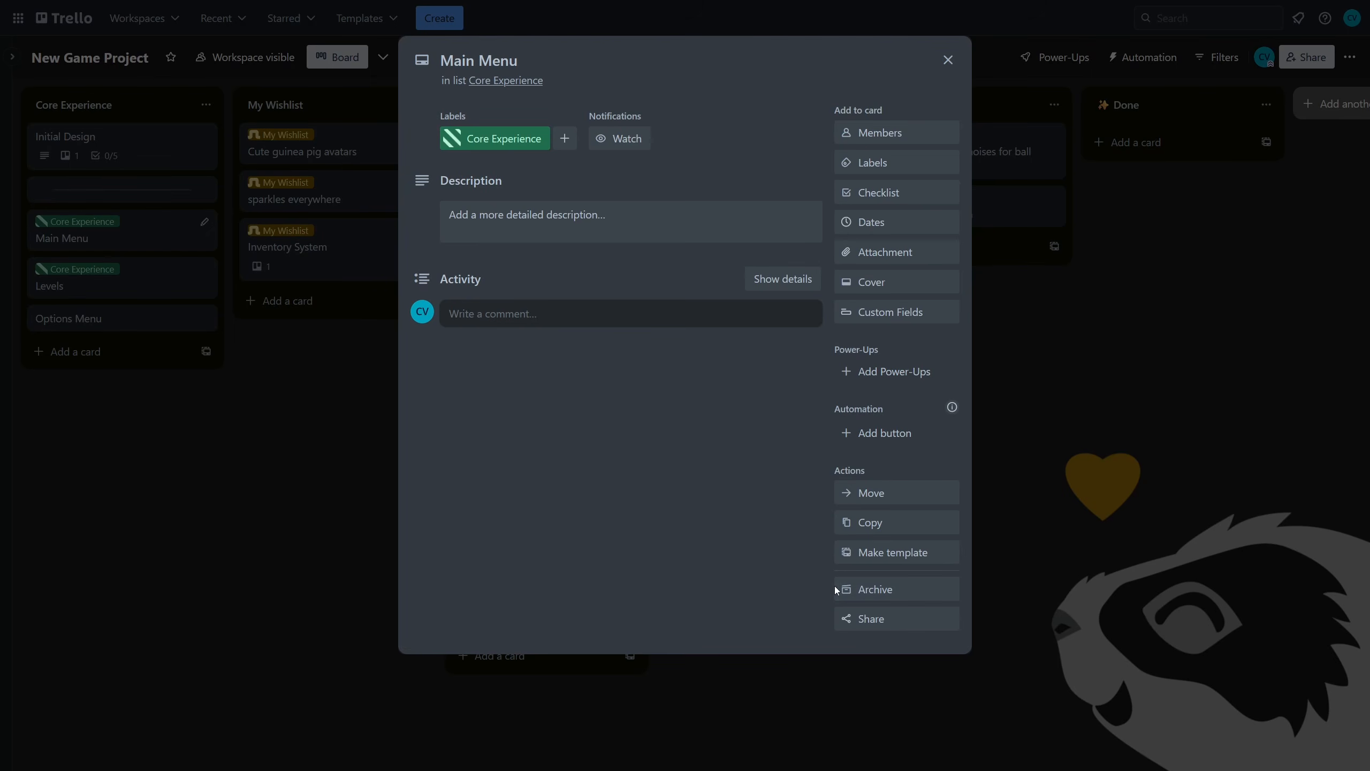
left_click(876, 592)
left_click(142, 396)
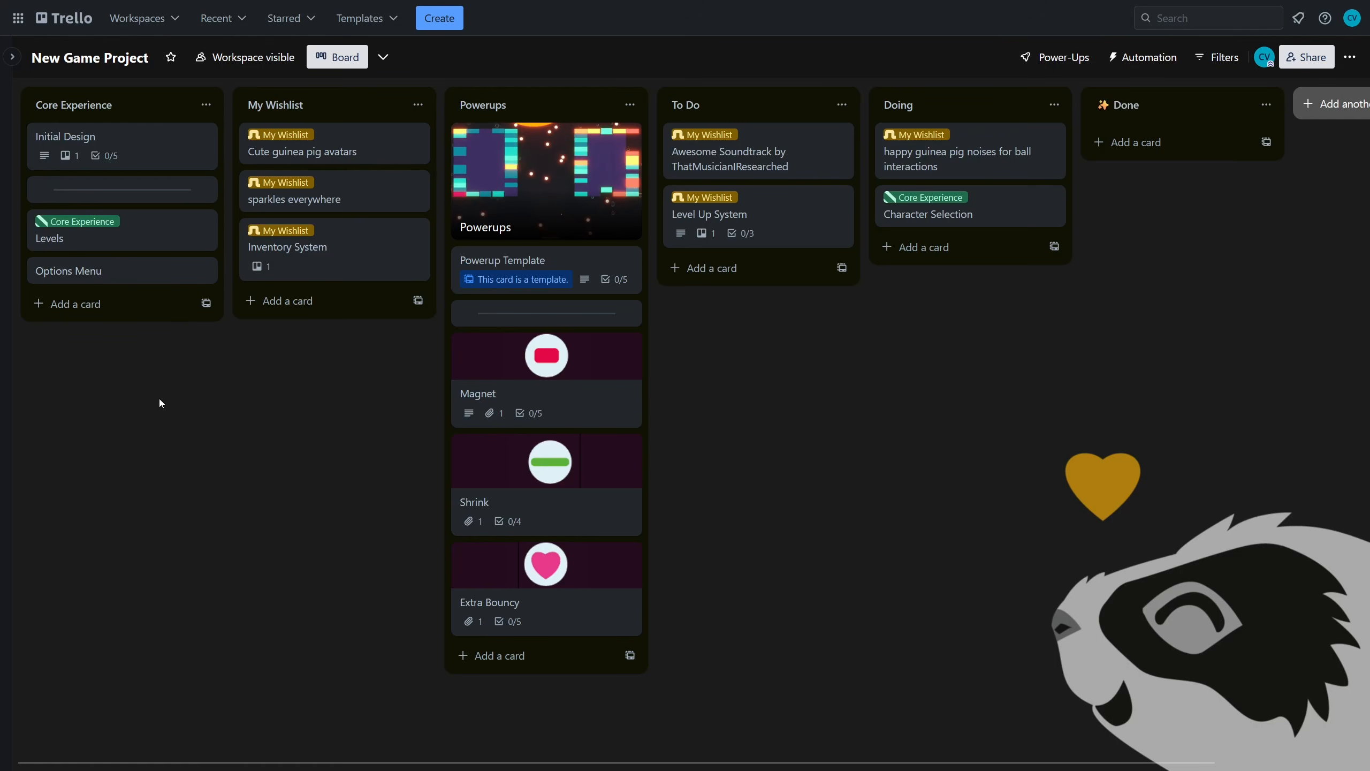
left_click(204, 221)
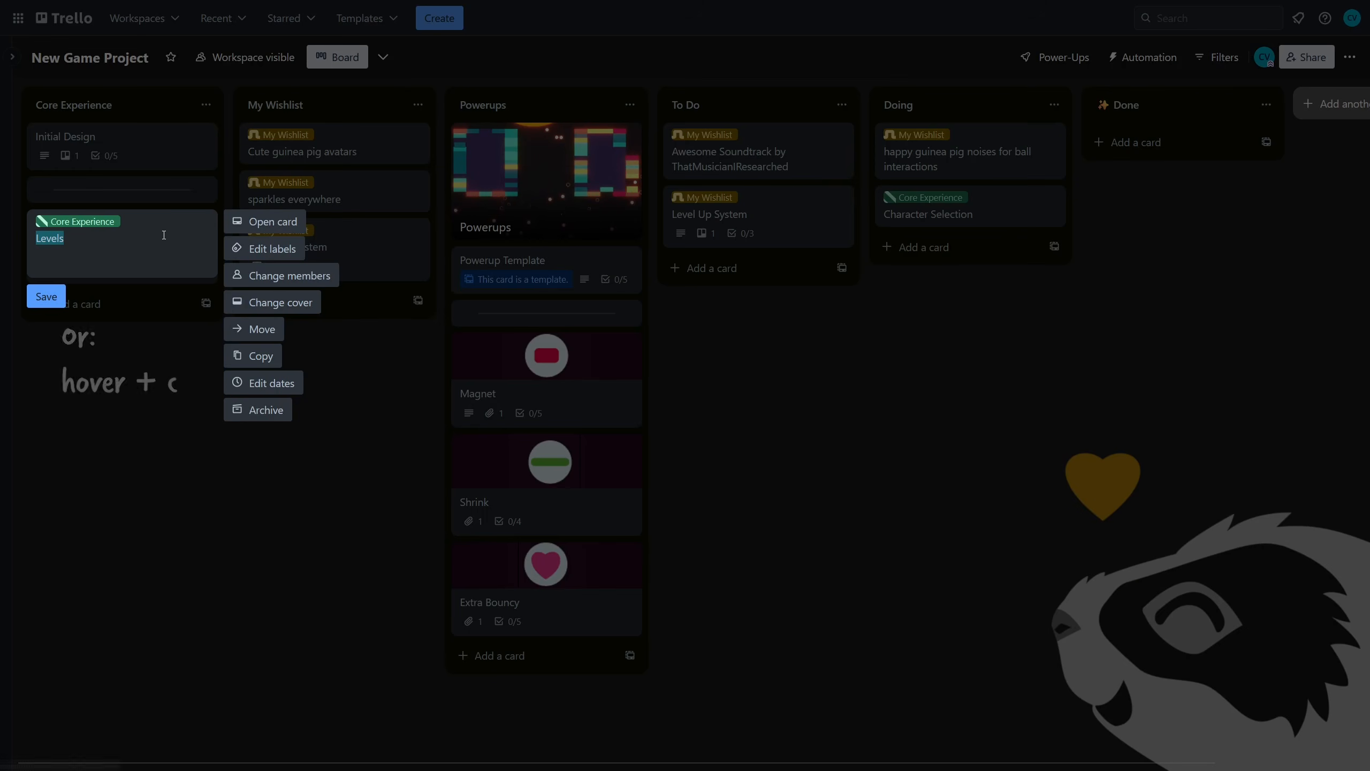
left_click(267, 413)
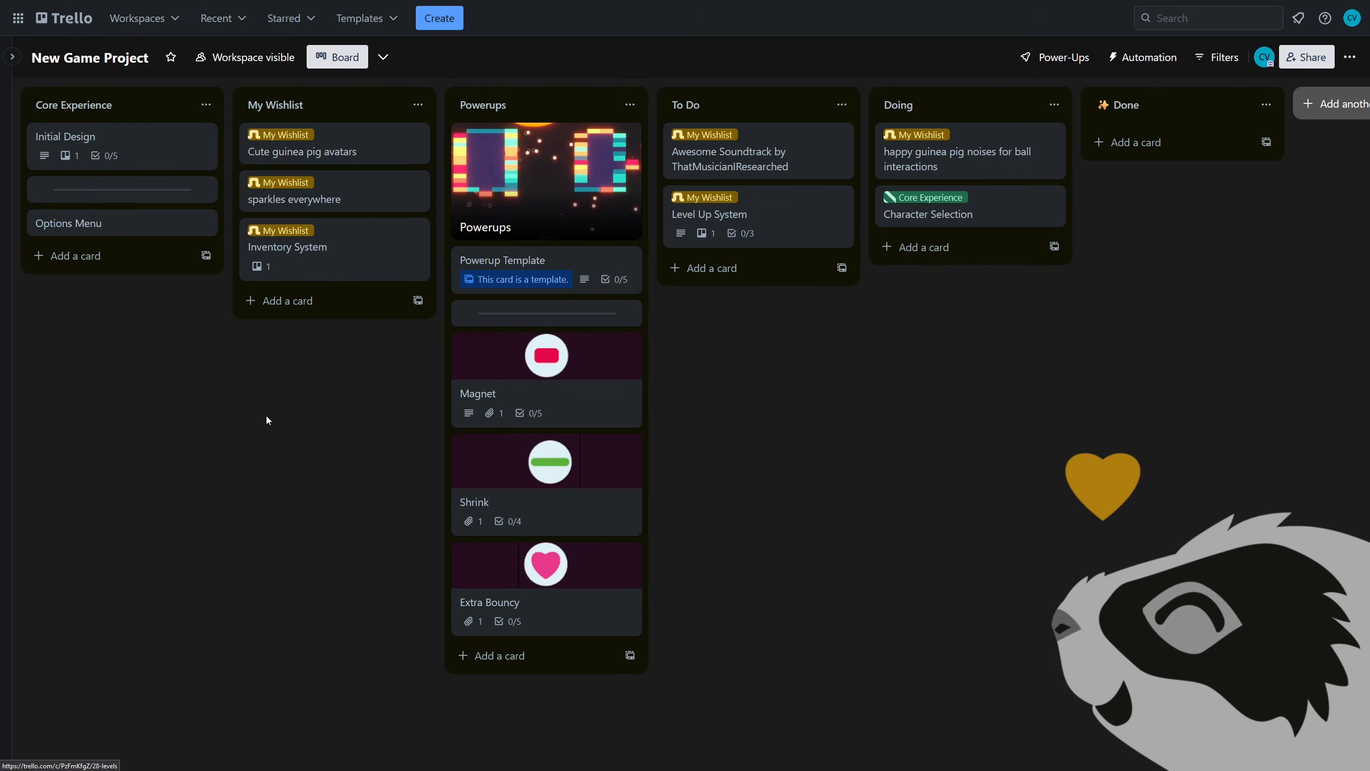
- View the archived Main Menu card through the attachment on the Initial Design card, then close it
left_click(122, 141)
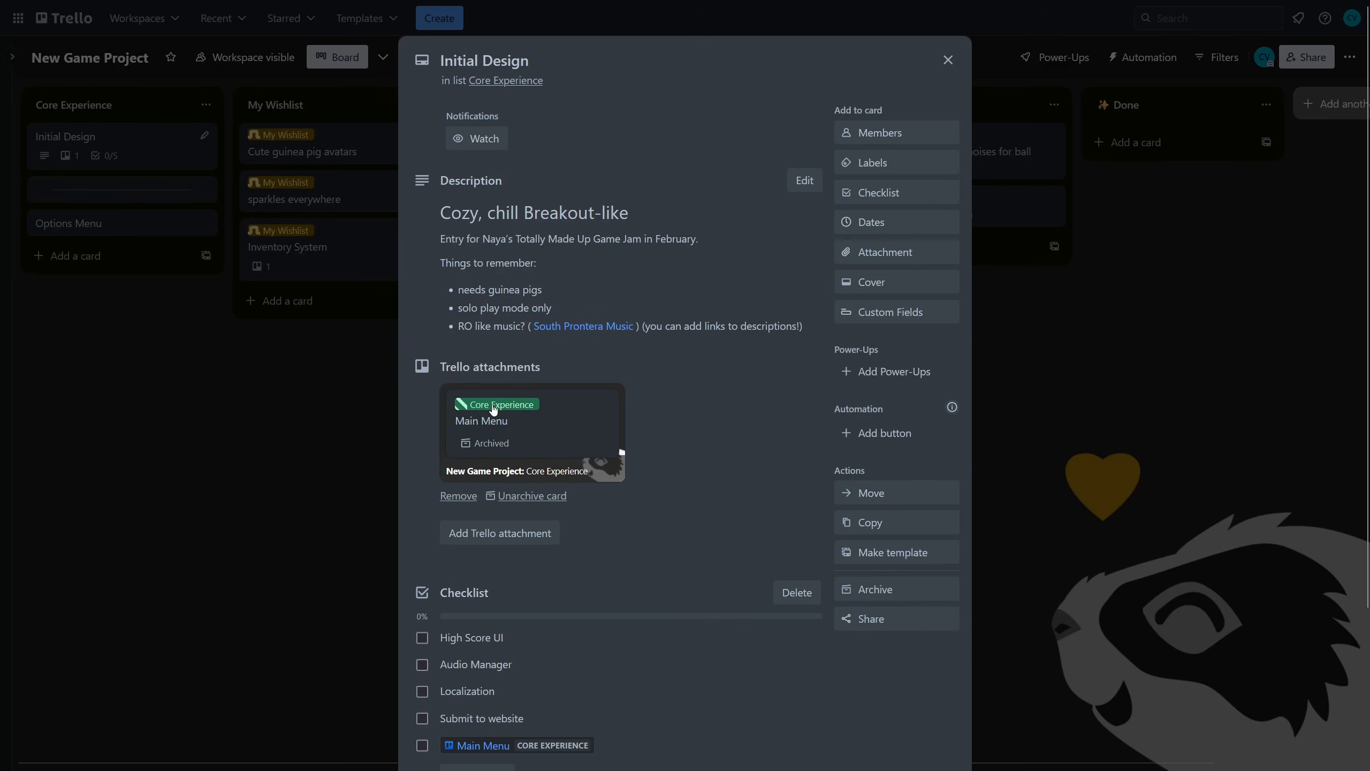
left_click(568, 410)
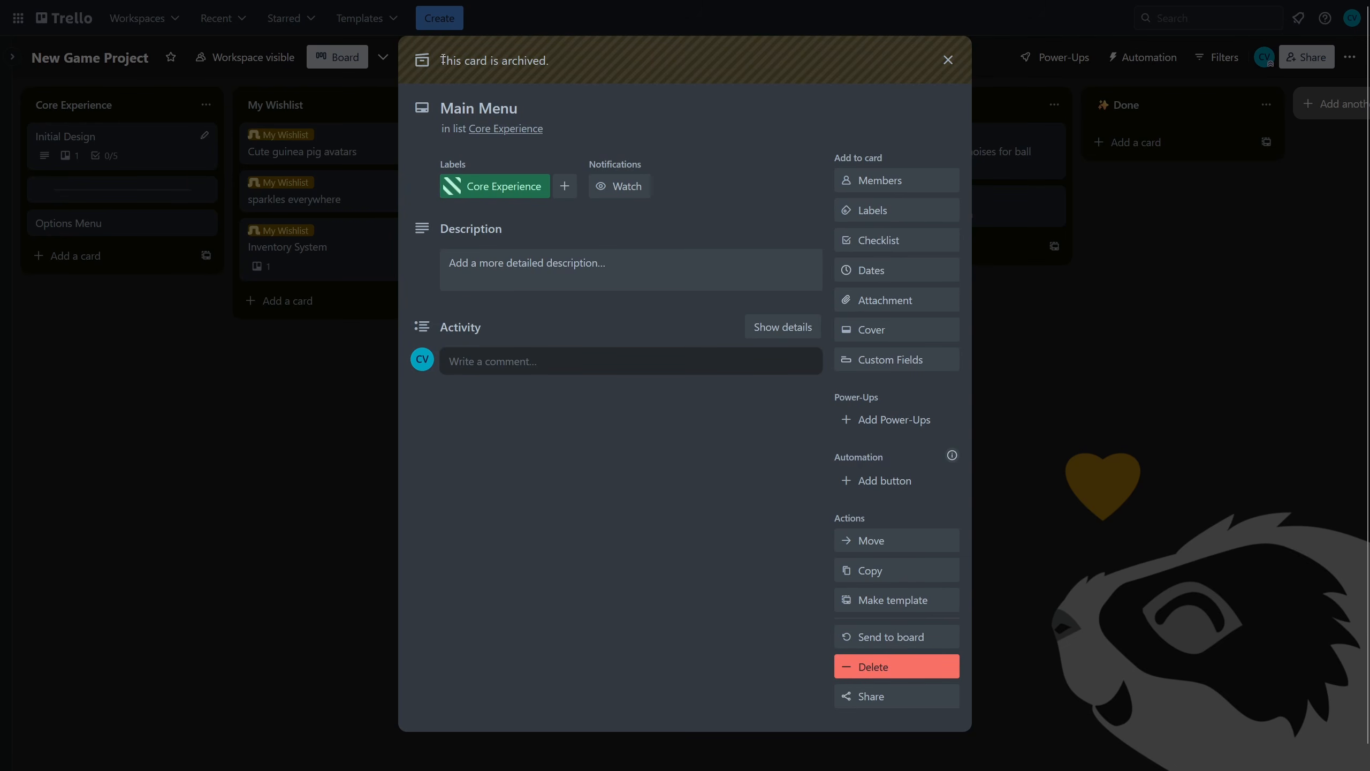
left_click_drag(443, 61, 566, 66)
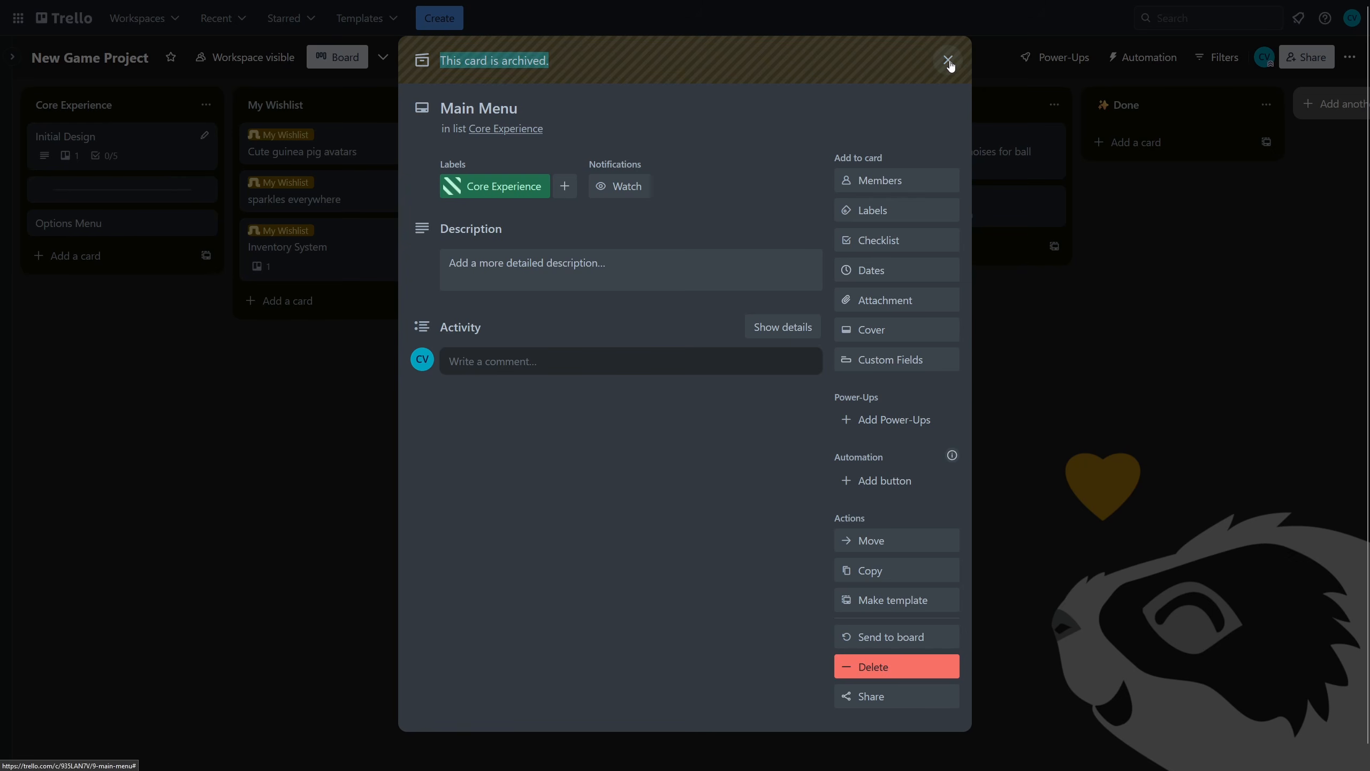
left_click(948, 60)
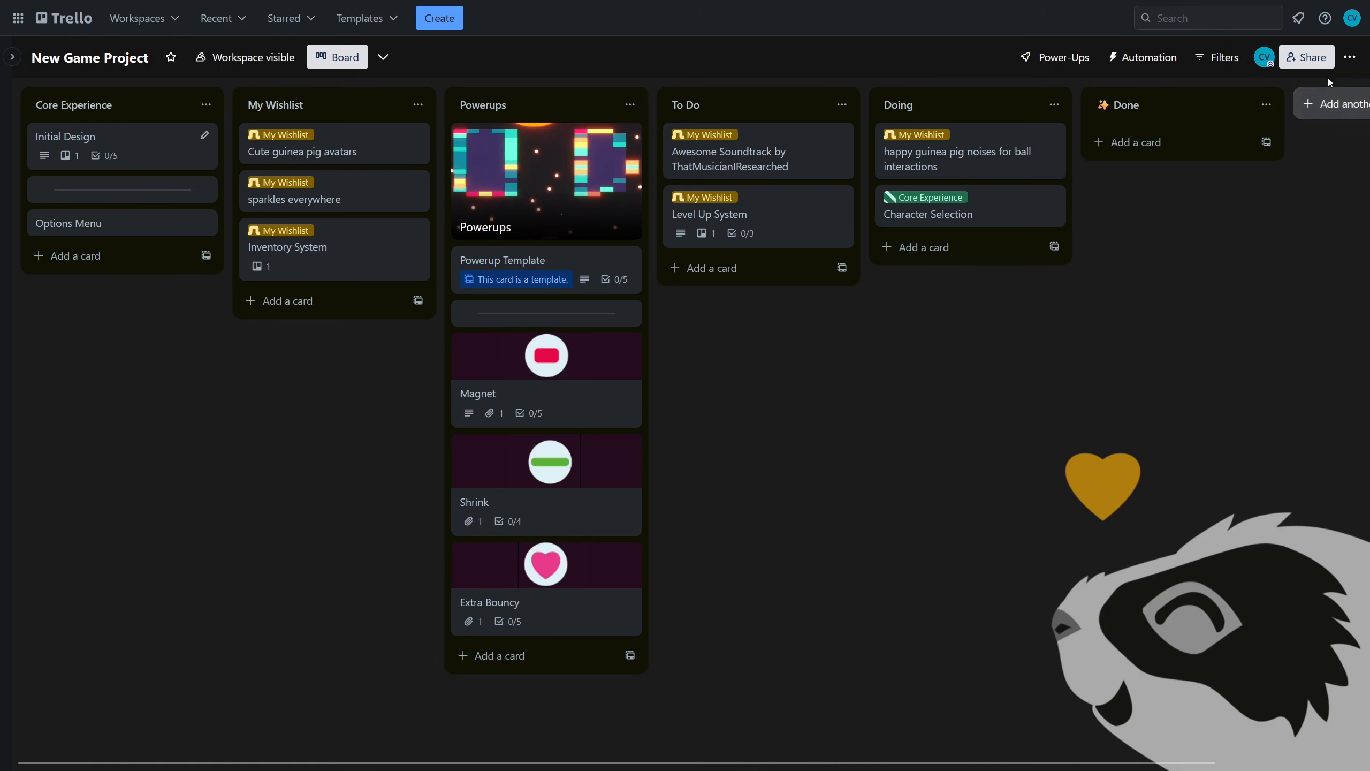
- Restore the Levels and Main Menu cards from the board's archived items
left_click(1349, 57)
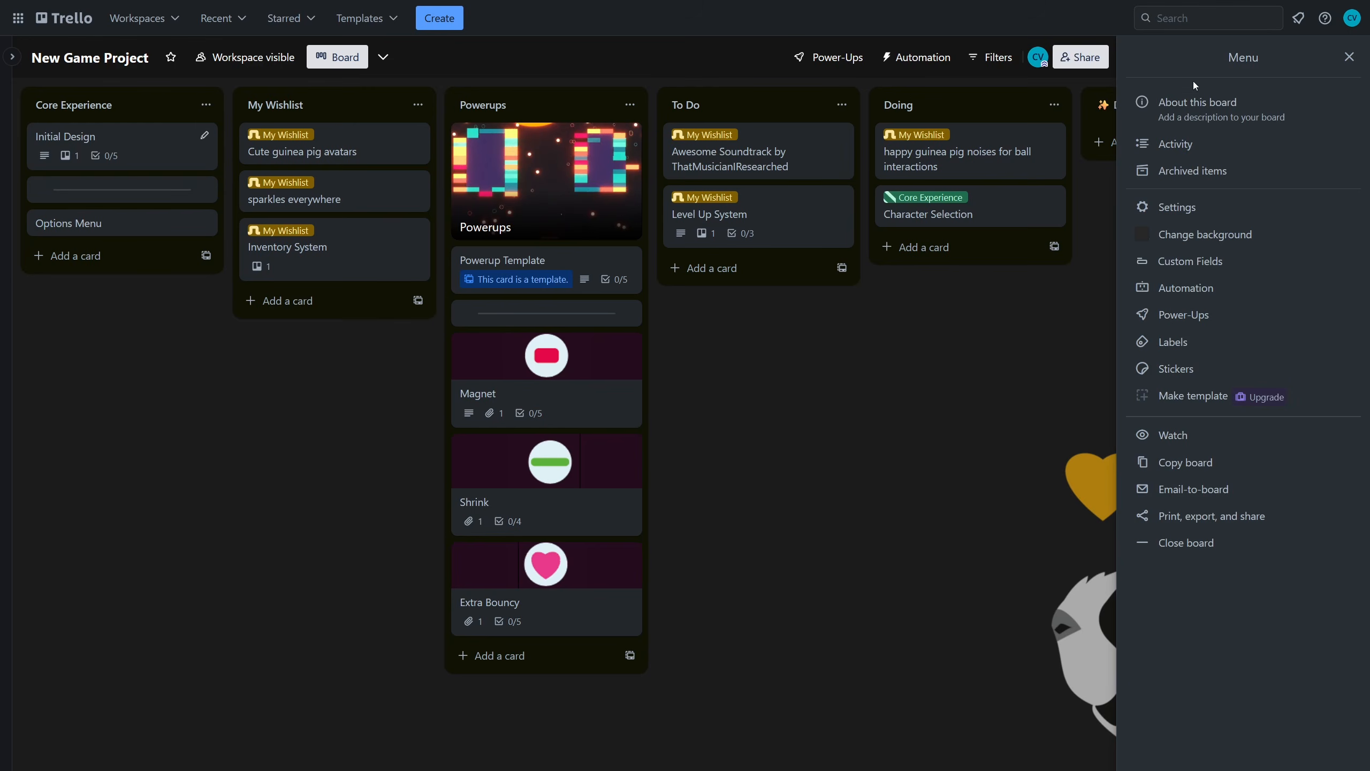
left_click(1213, 173)
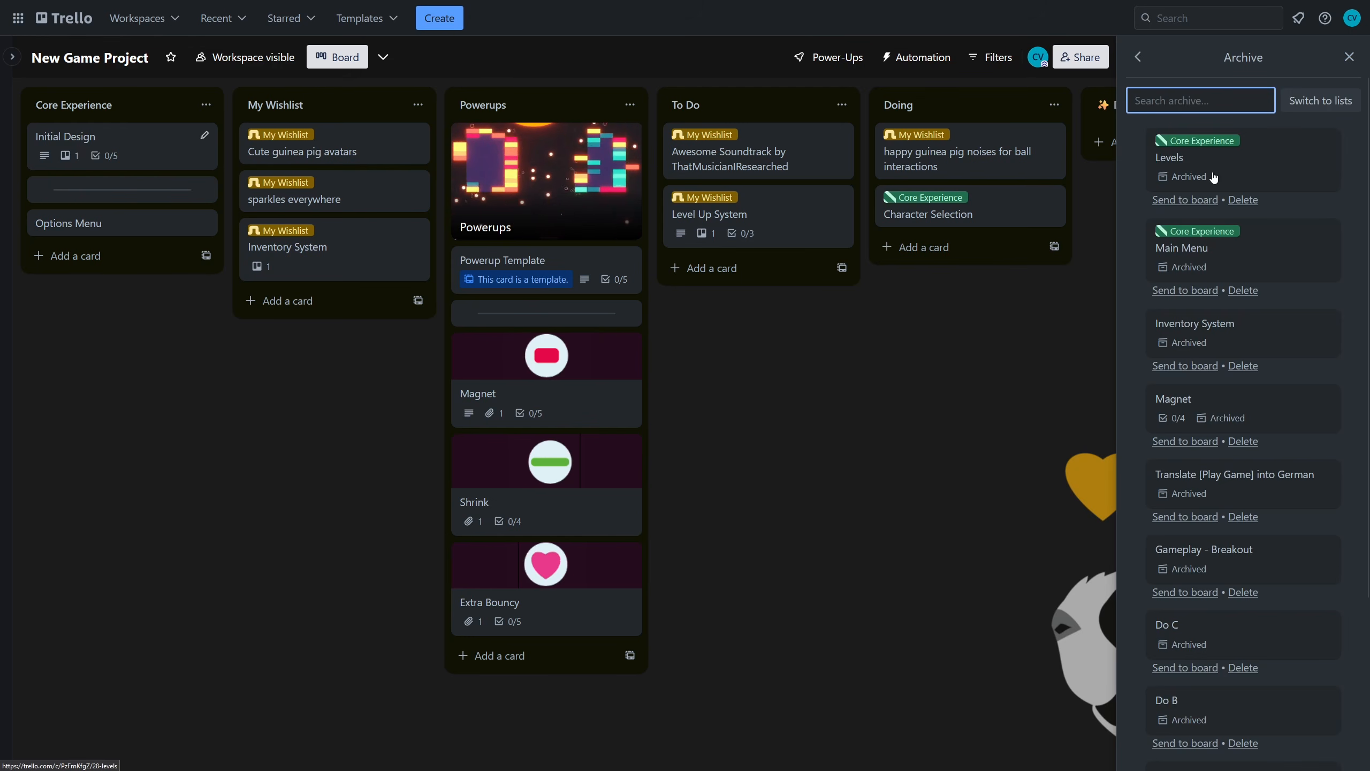
left_click(1191, 200)
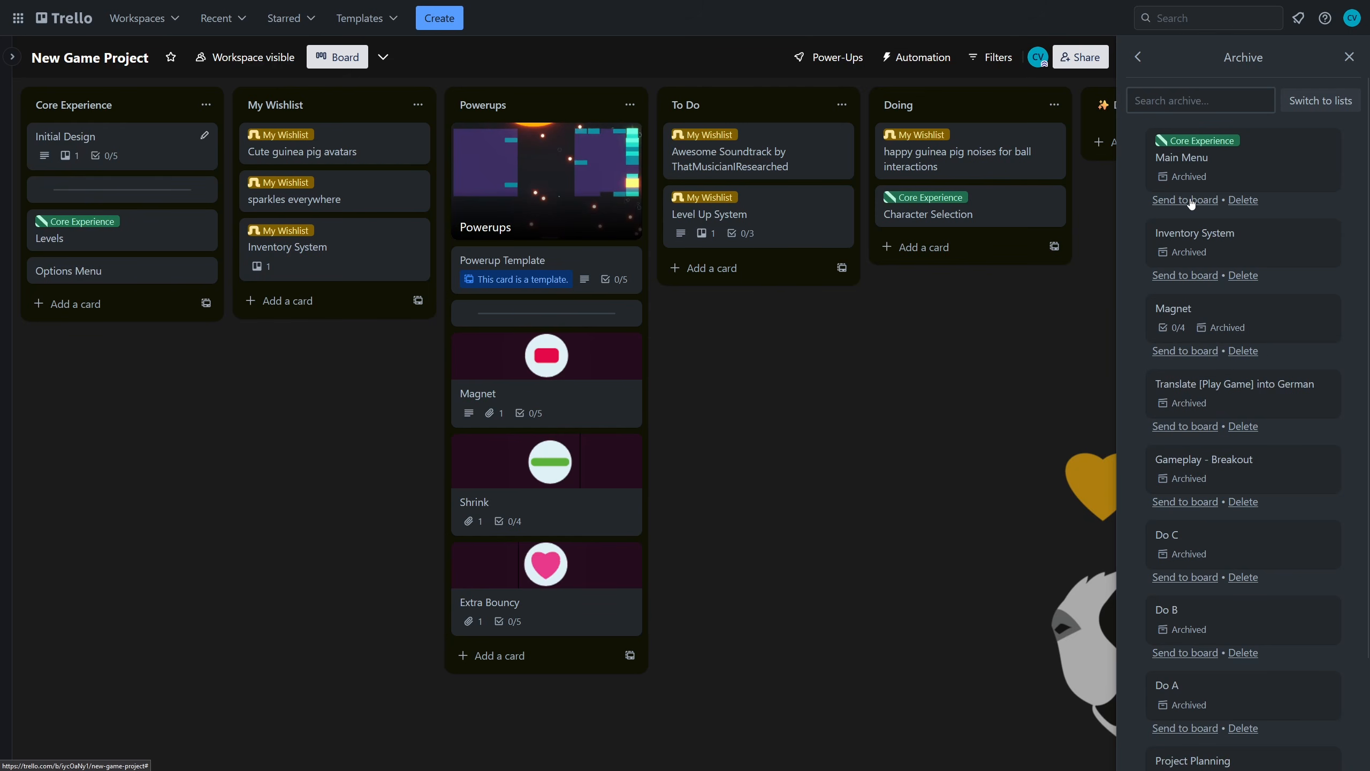
left_click(1191, 199)
- Permanently delete the archived Inventory System and Magnet cards, then close the archive
left_click(1250, 188)
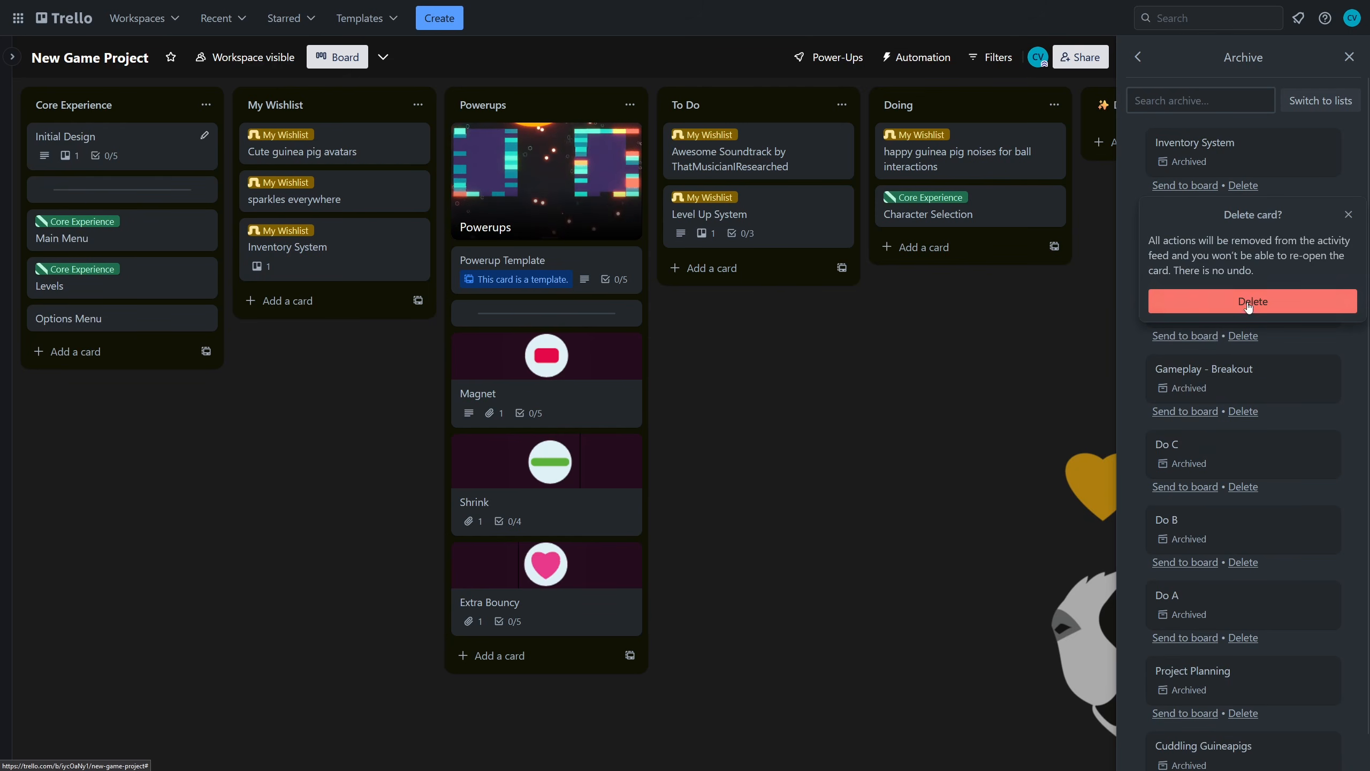
left_click(1250, 311)
left_click(1242, 187)
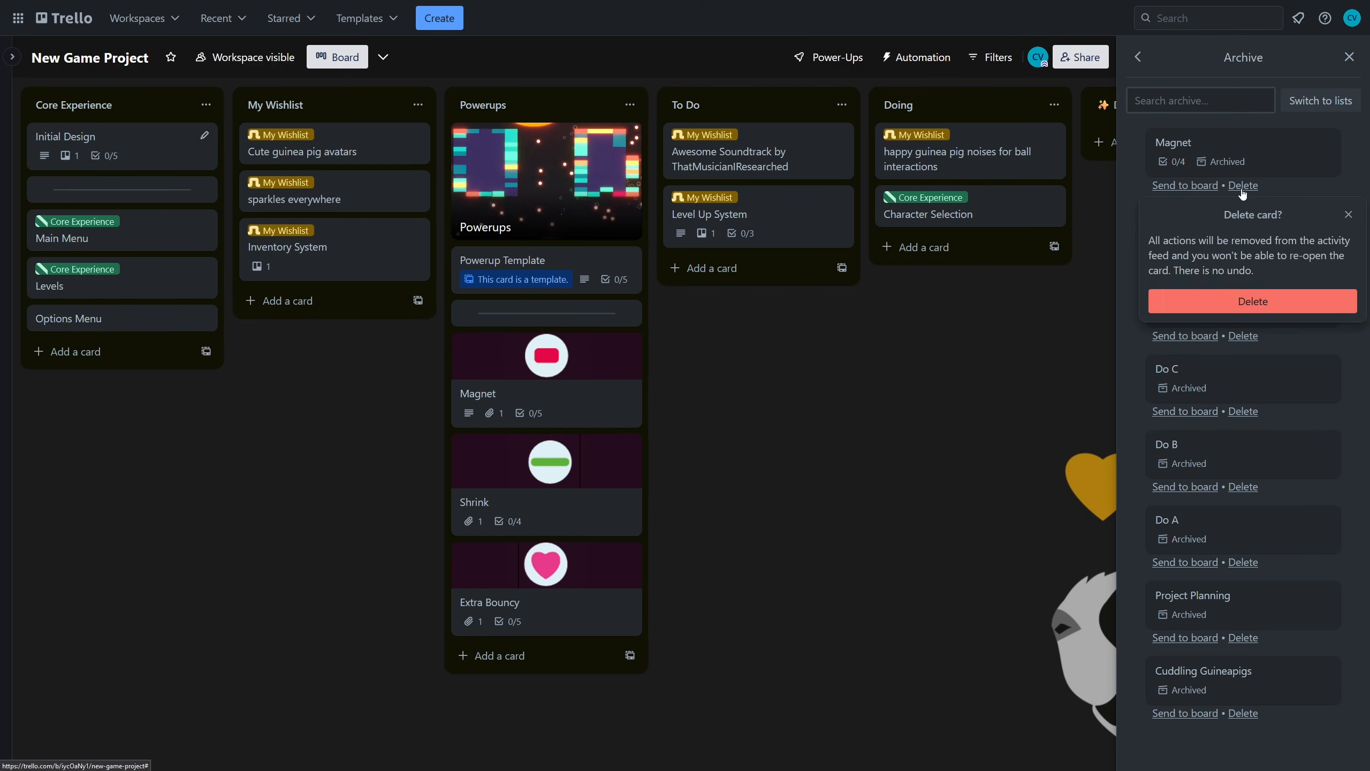
left_click(1230, 301)
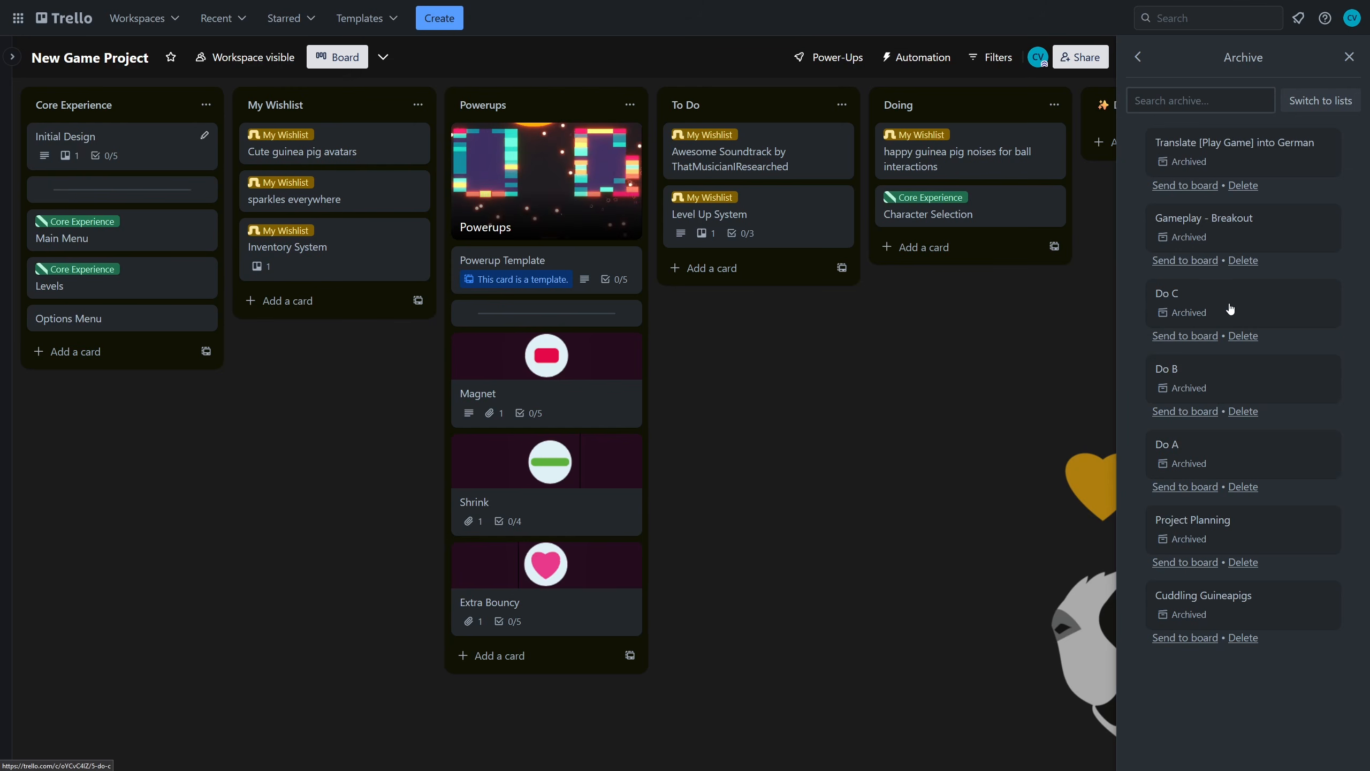
left_click(1139, 57)
left_click(1350, 57)
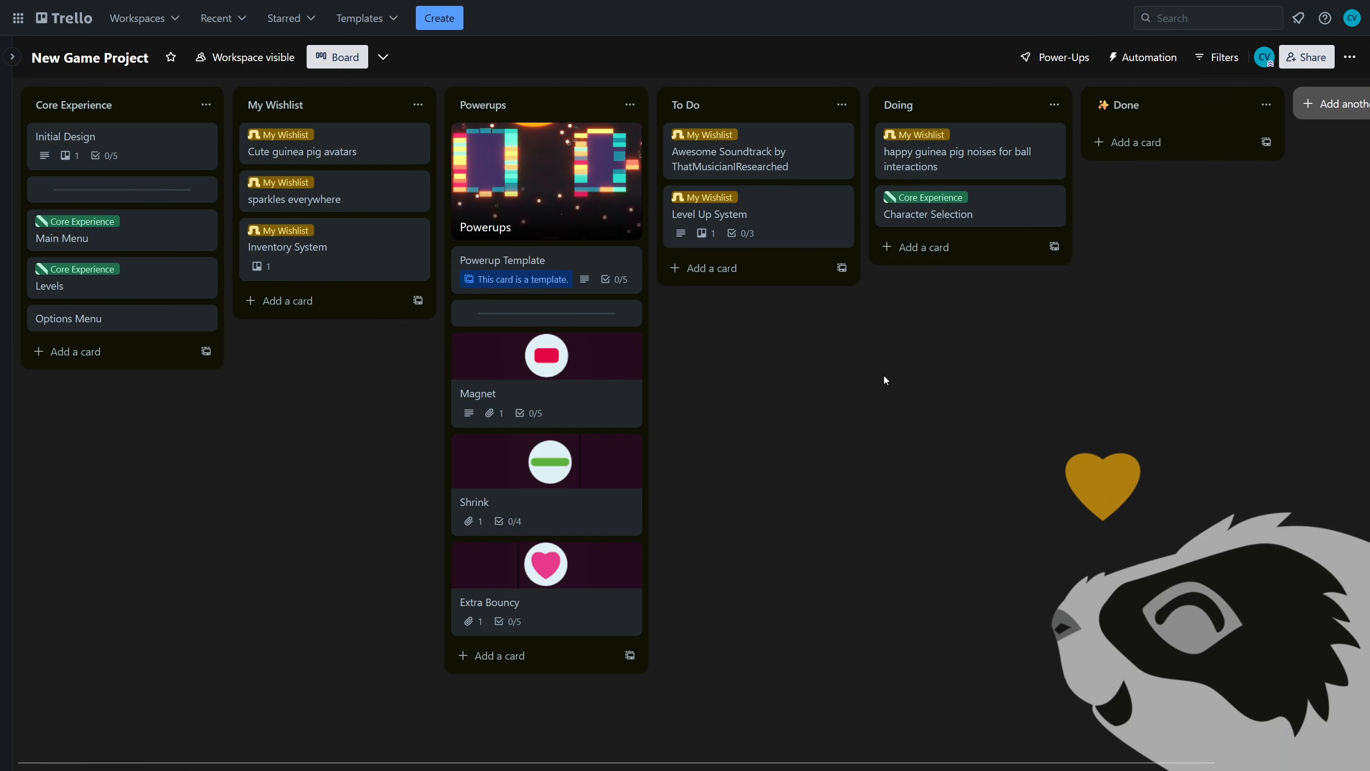
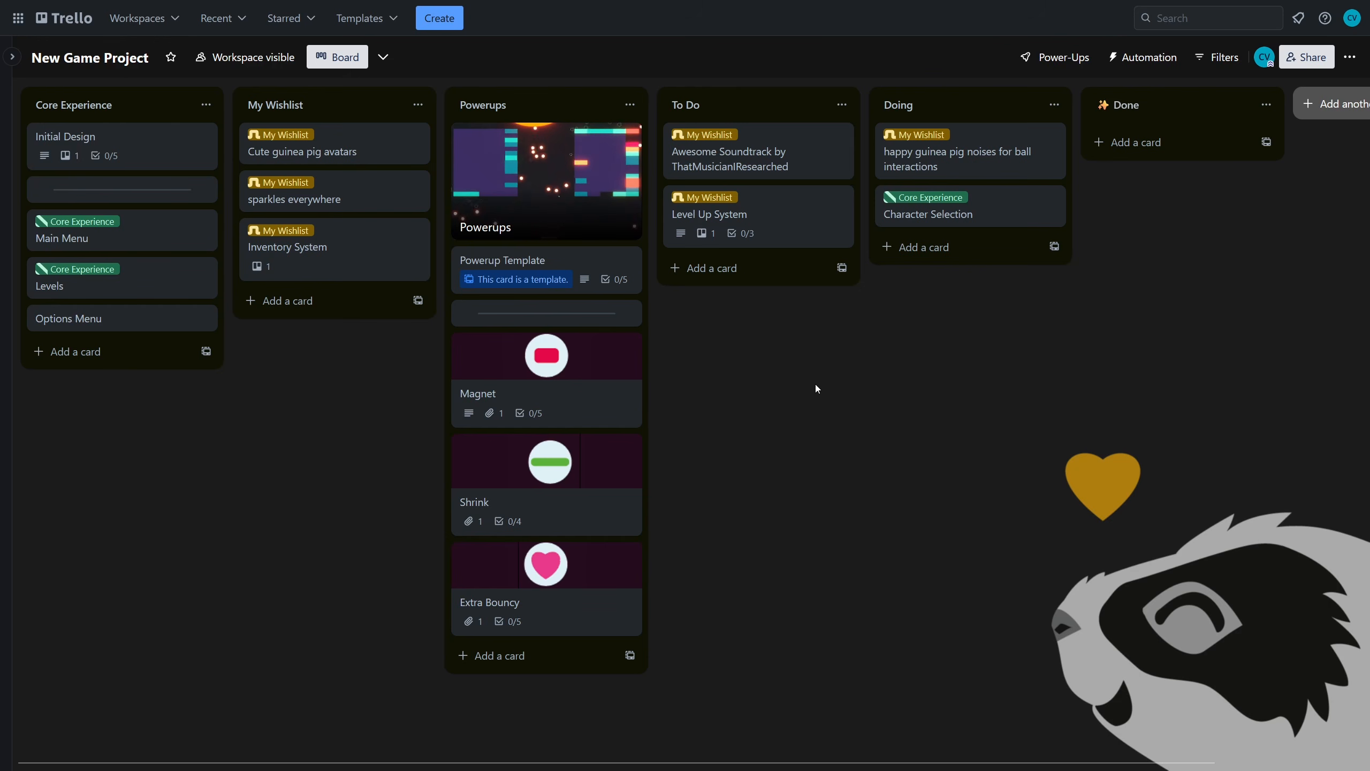
- Filter the board to cards without labels, clear that filter, and filter by the Core Experience label instead
key("f")
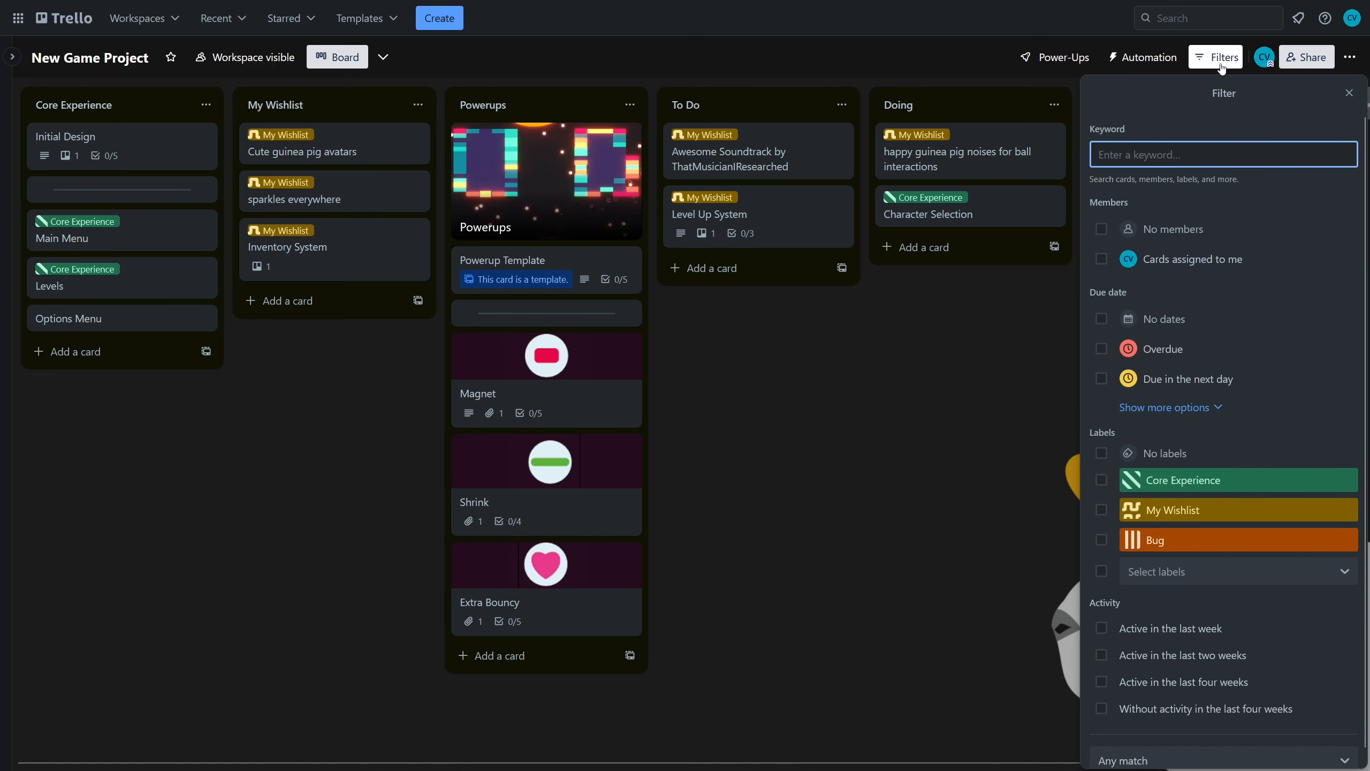
left_click(1102, 454)
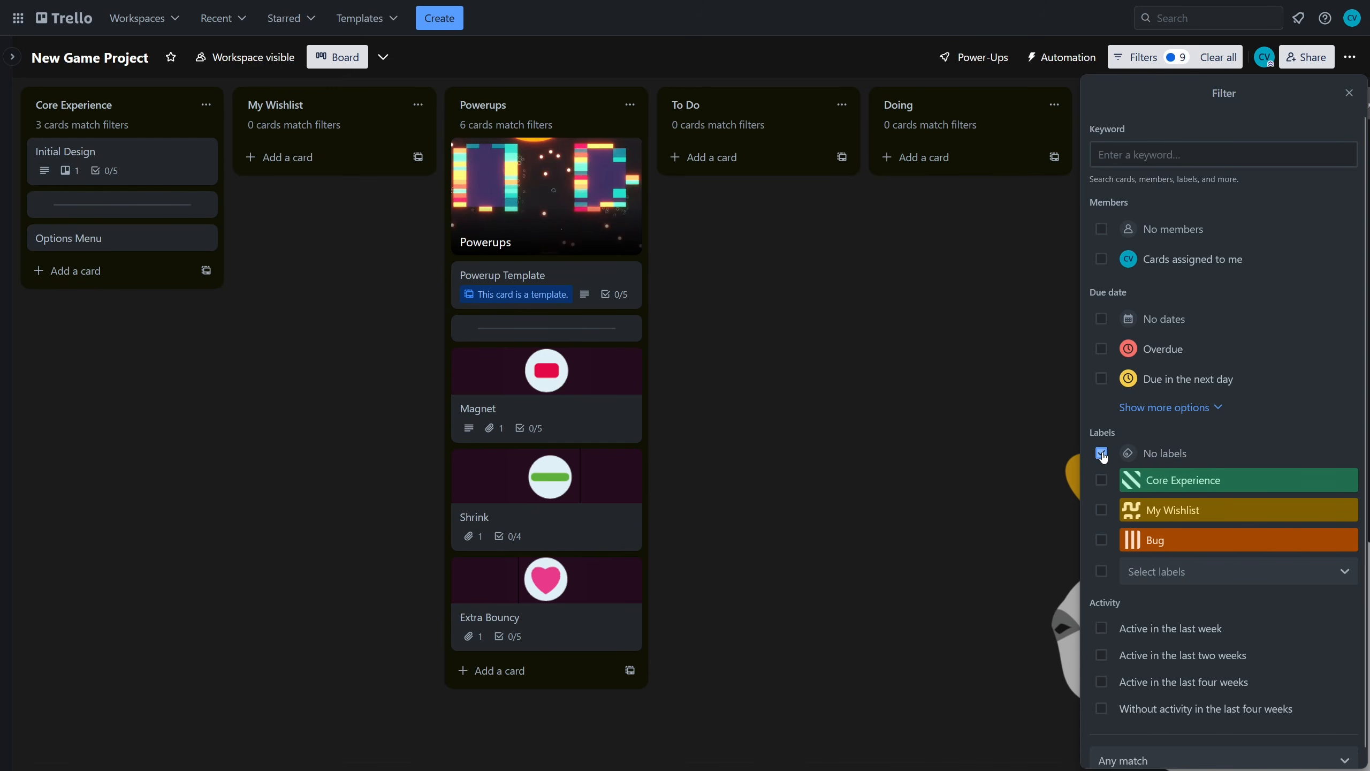
left_click(1103, 455)
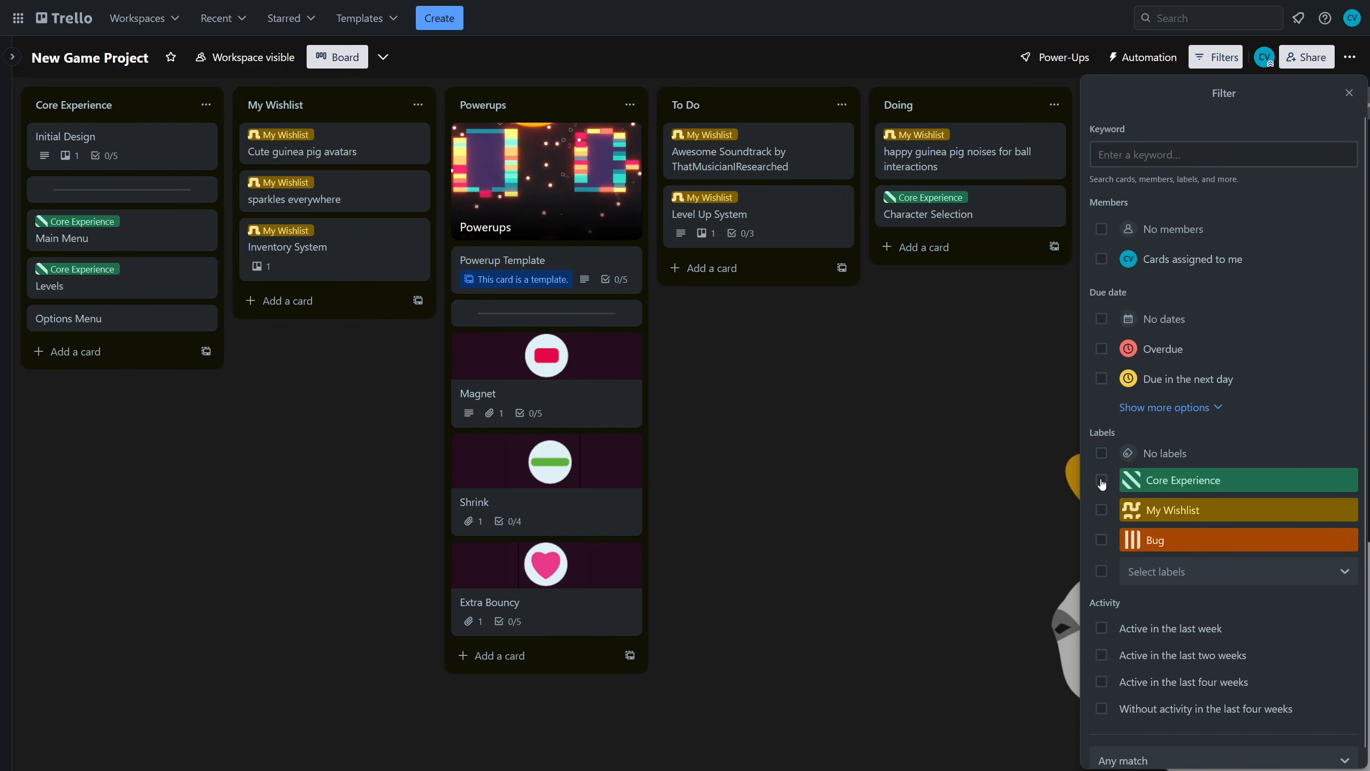
left_click(1101, 480)
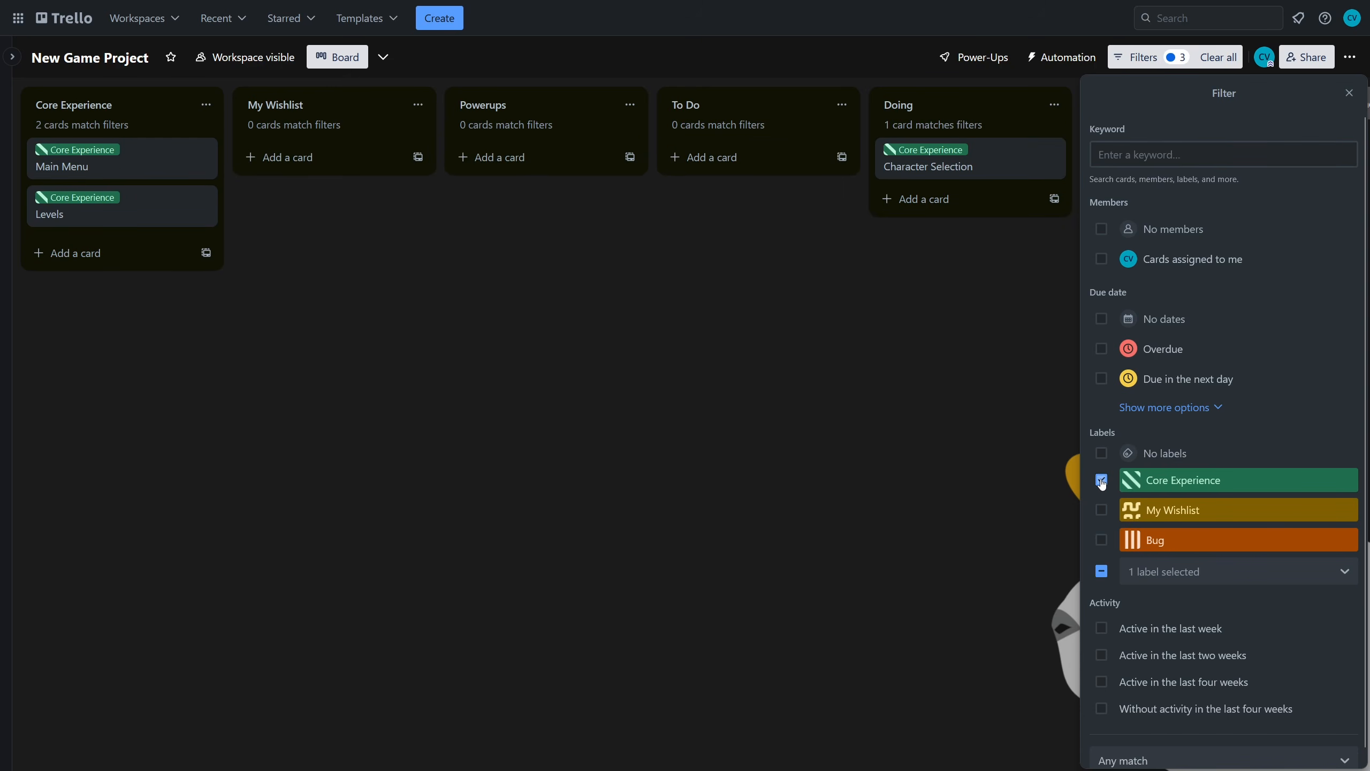
- Filter the board by the My Wishlist label, switch the filter to the Bug label, then clear it and close the filter settings
left_click(1102, 480)
left_click(1101, 510)
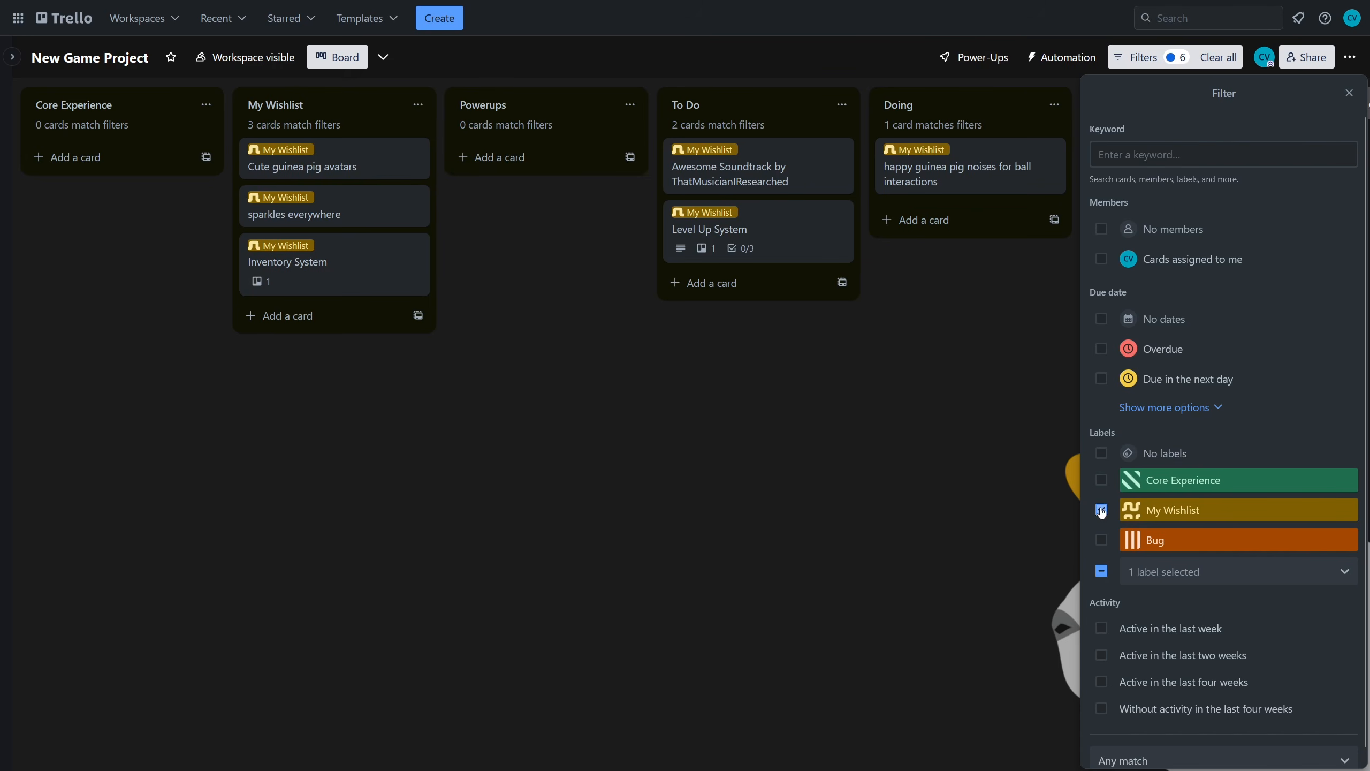
left_click(1102, 511)
left_click(1102, 540)
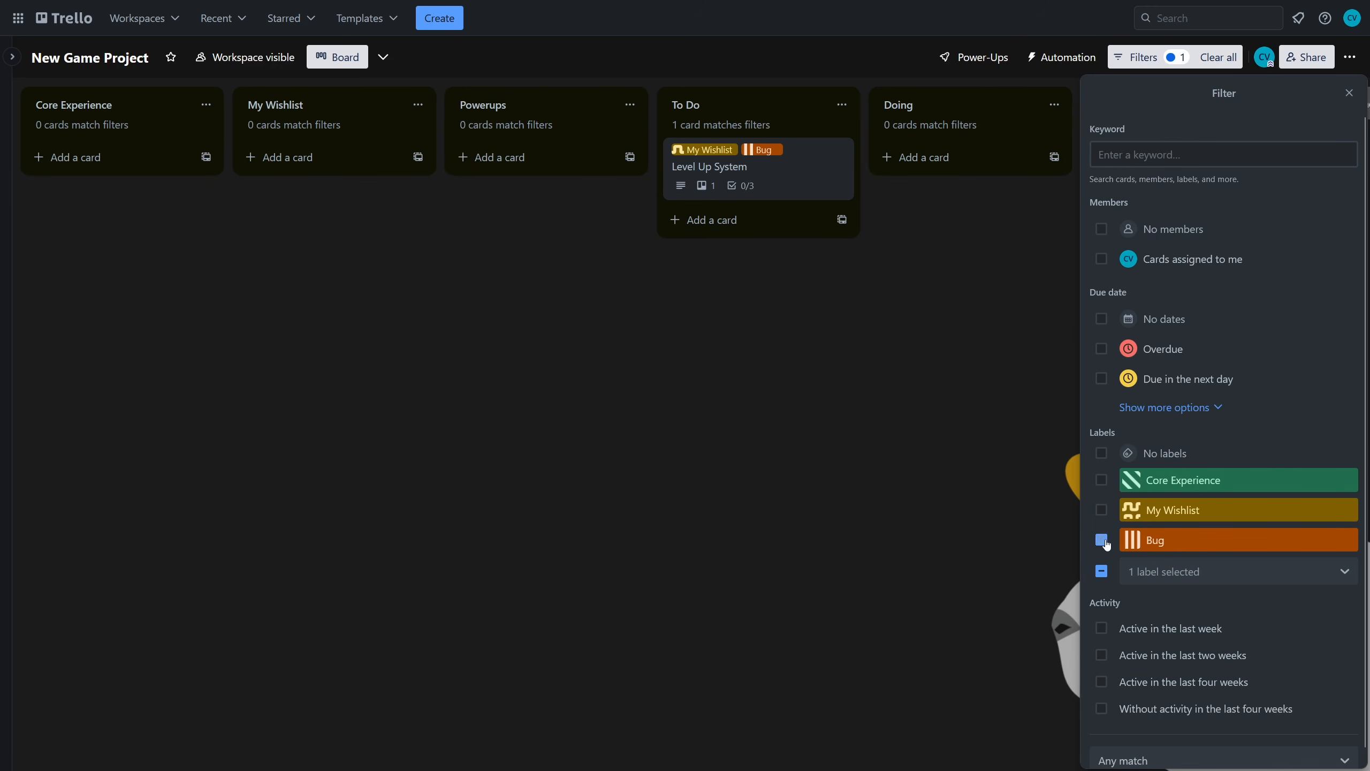
left_click(1103, 541)
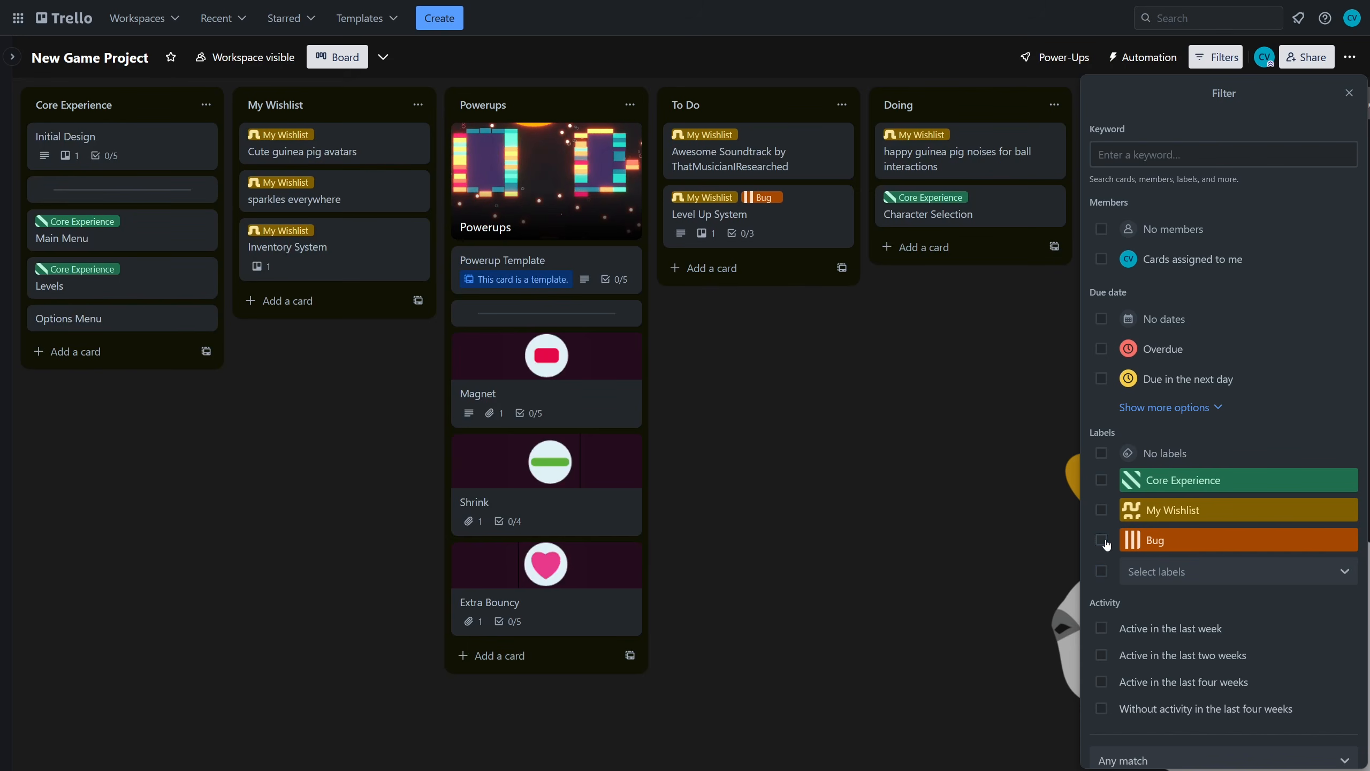
left_click(973, 393)
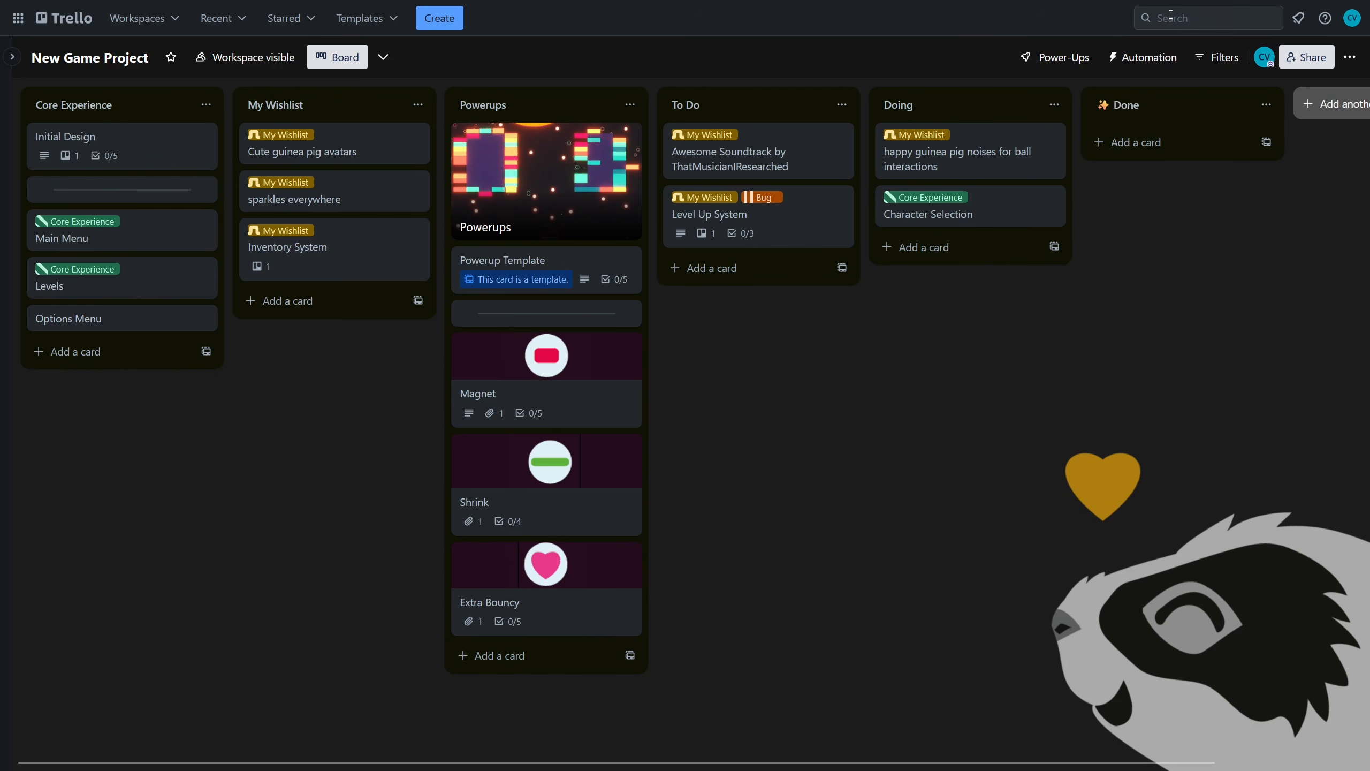
- Go to Trello's advanced search and review the reference of available search operators, then close the reference
left_click(1195, 17)
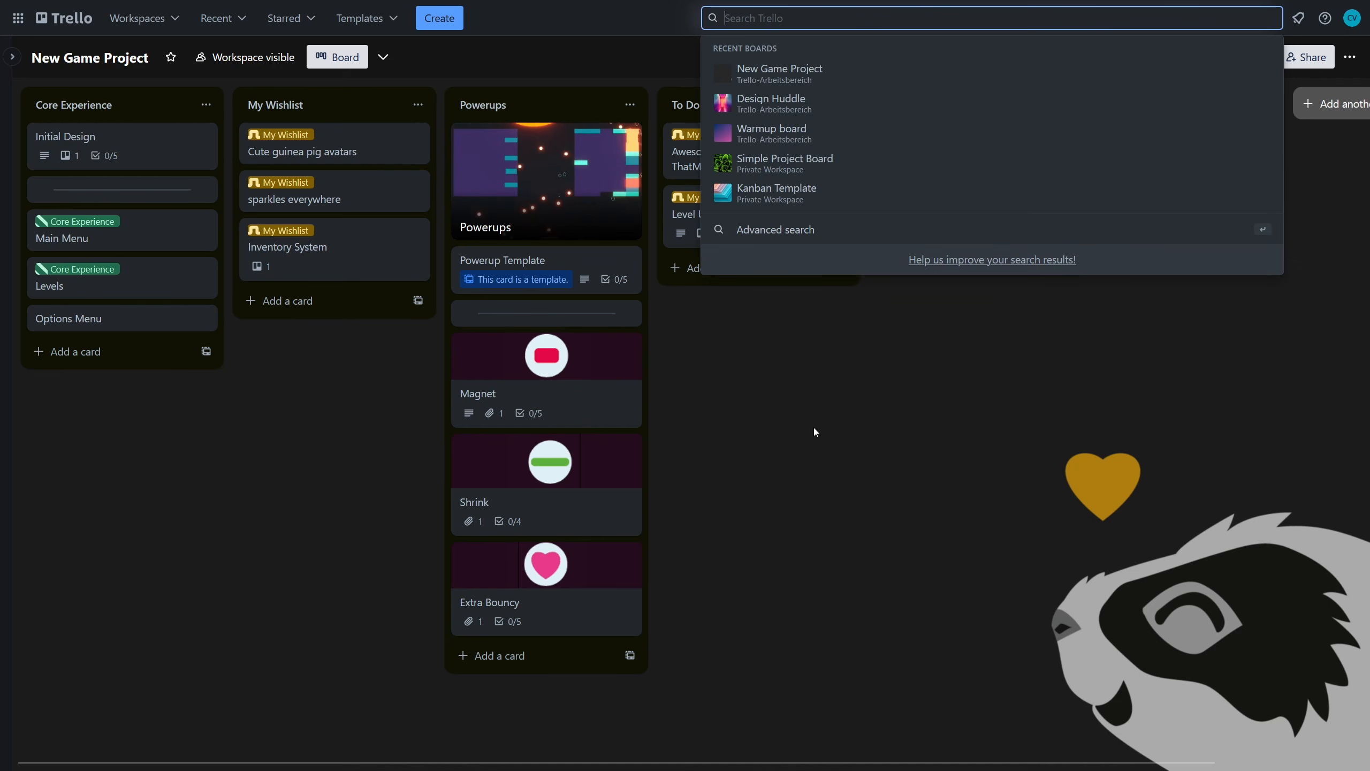
left_click(860, 229)
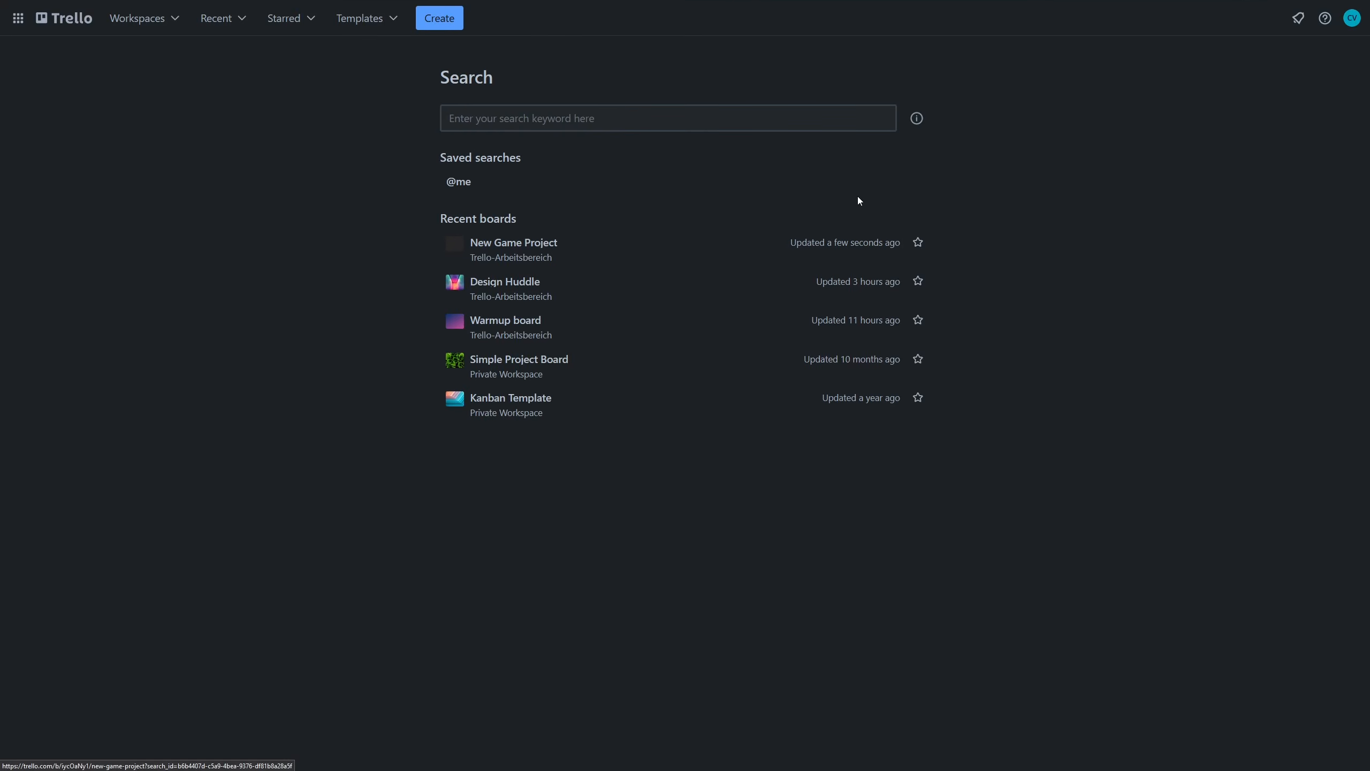
left_click(922, 122)
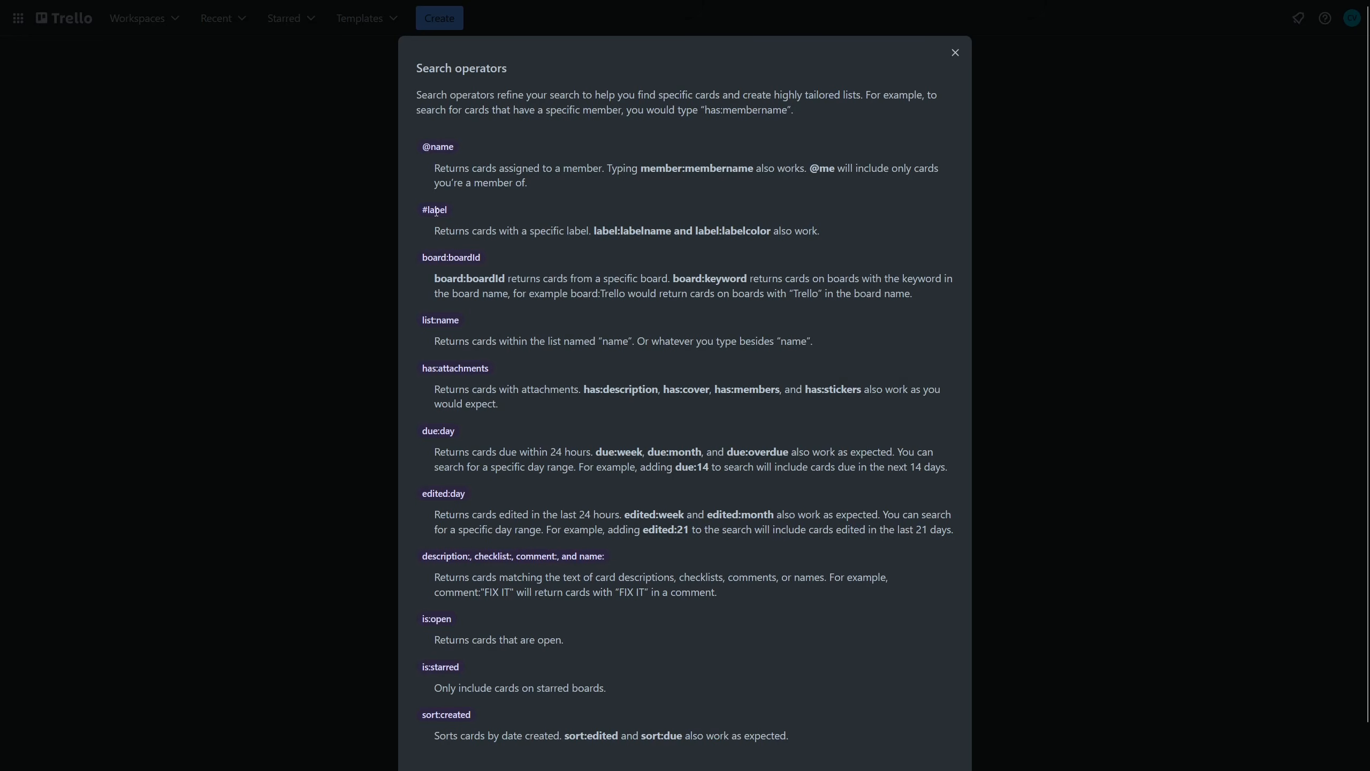
left_click(954, 53)
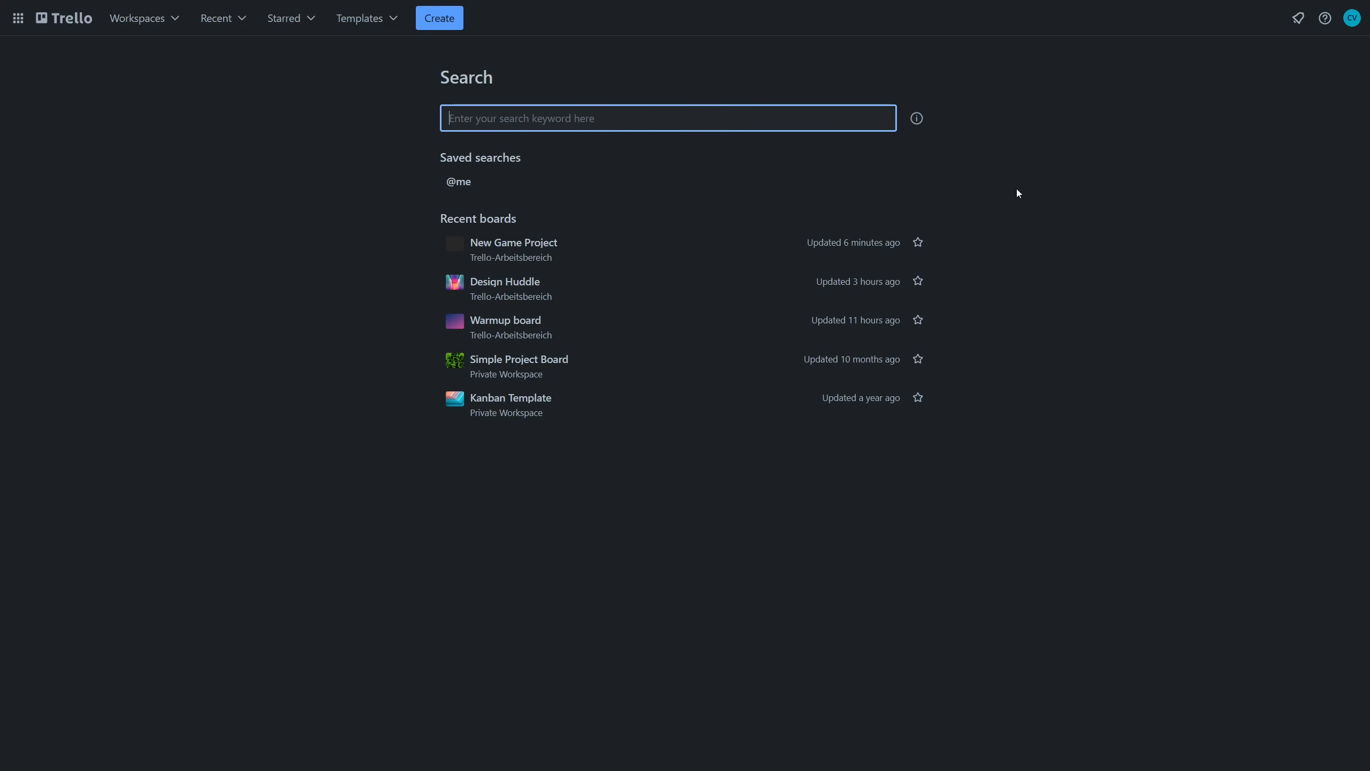
- Search for cards labelled #Bug and view the Level Up System card from the results, then close it
type("#Bug")
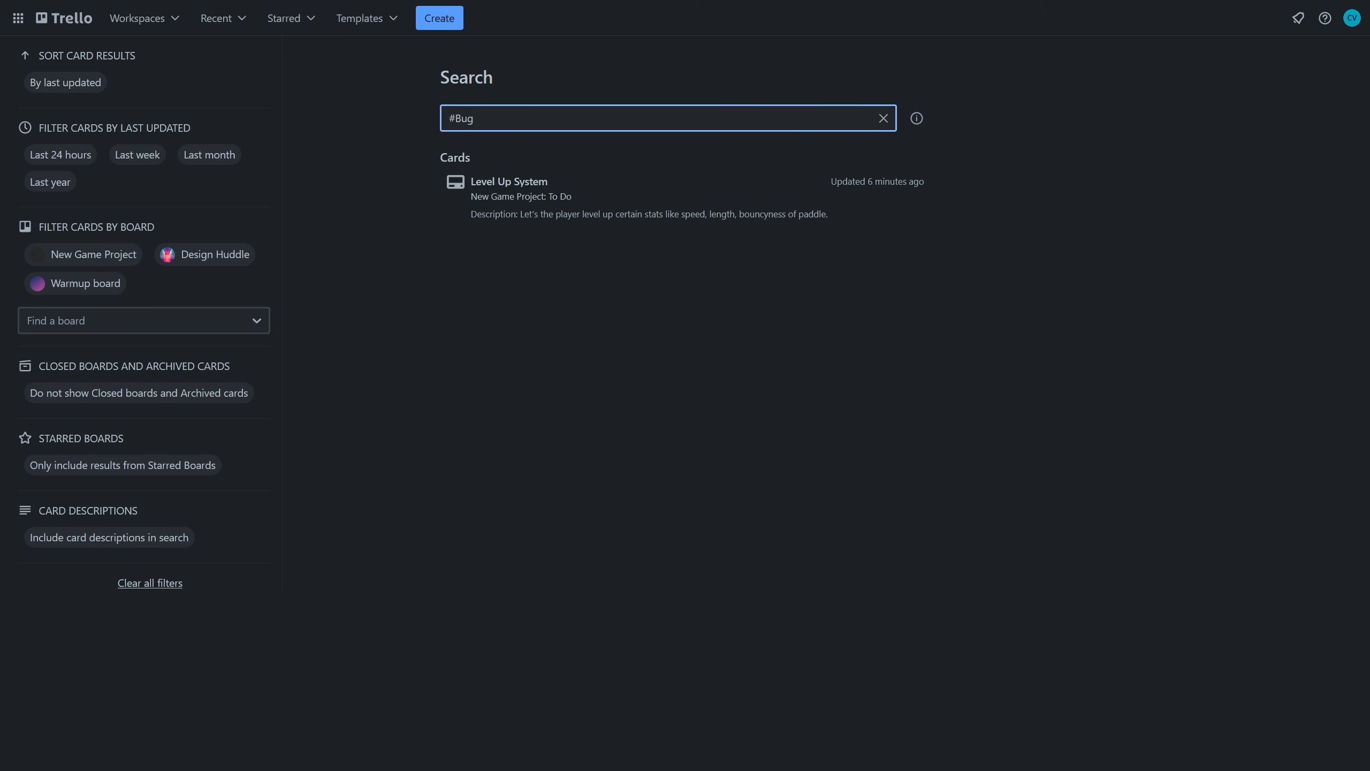
left_click(520, 200)
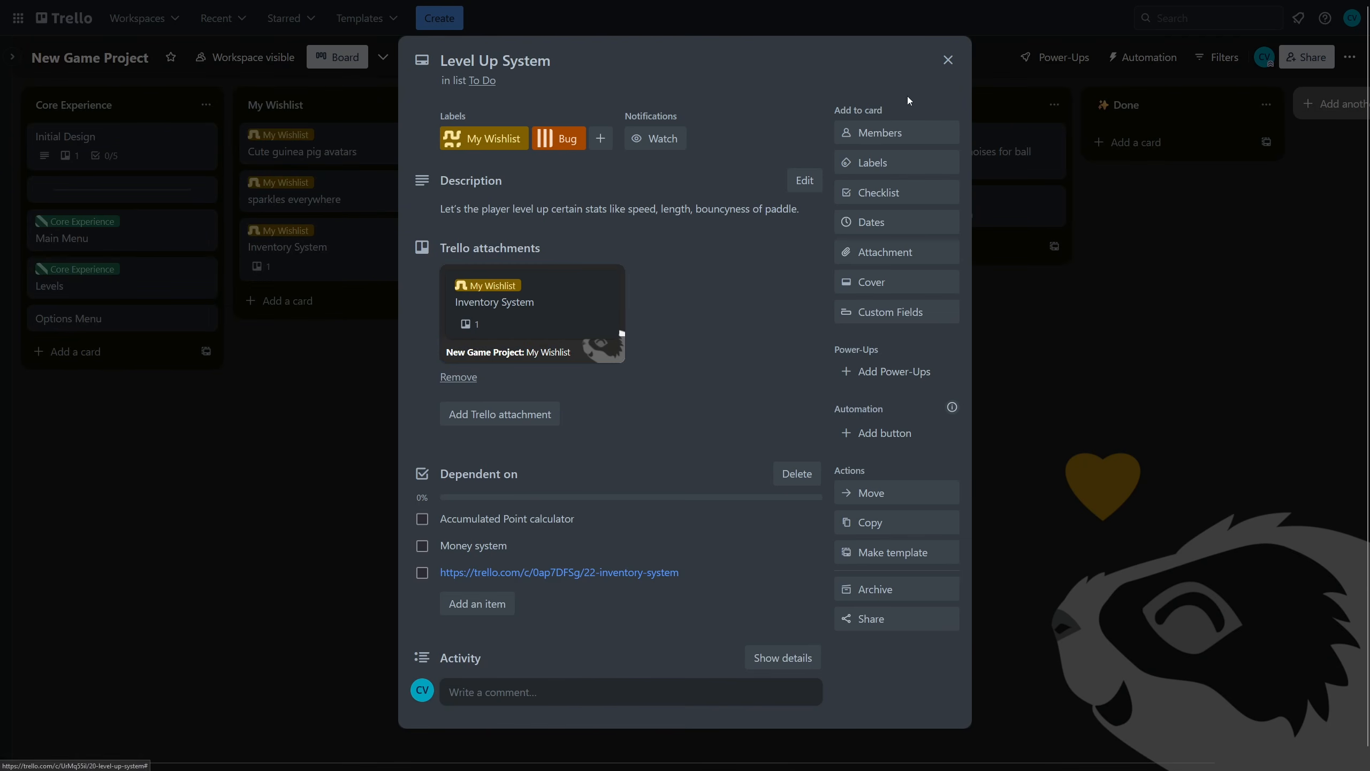
left_click(947, 60)
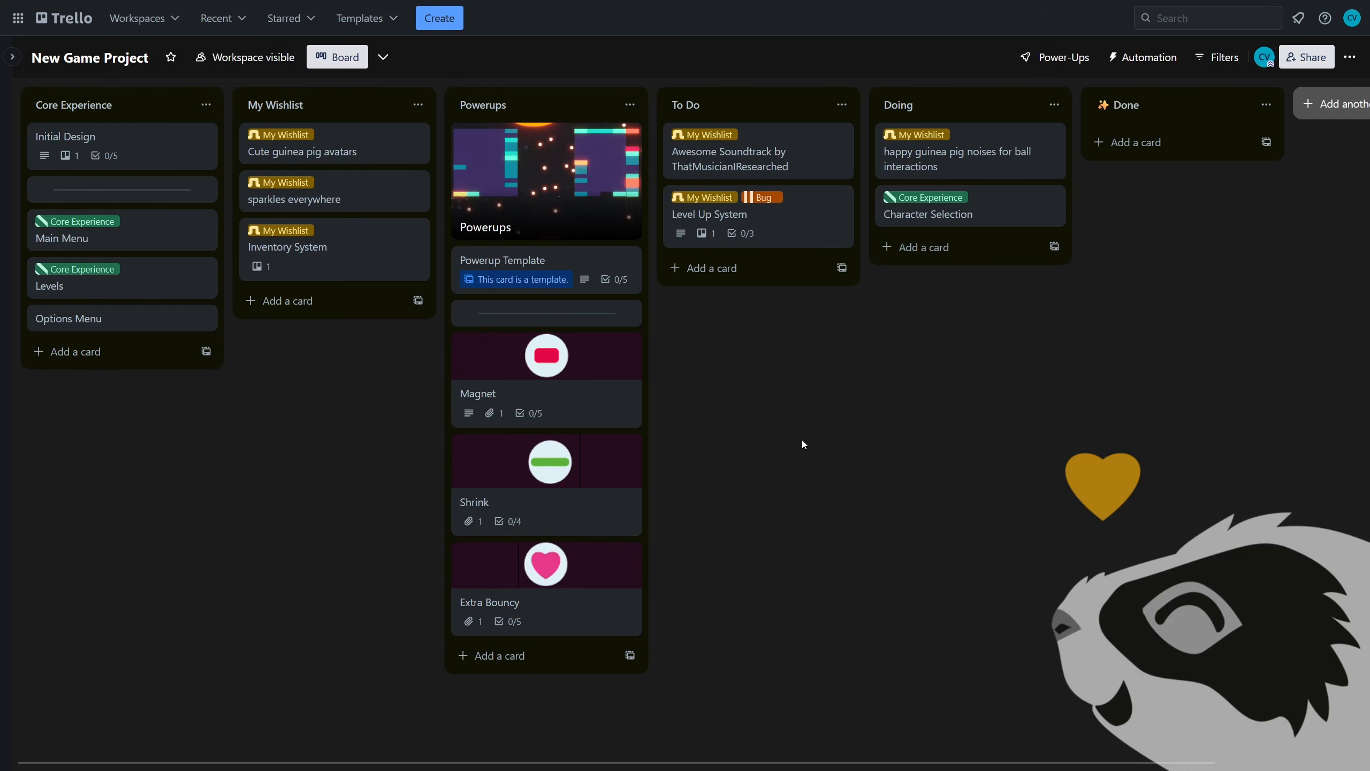
- Display the keyboard shortcuts overview and read through the card, label and navigation shortcuts, then close it
key("shift+slash")
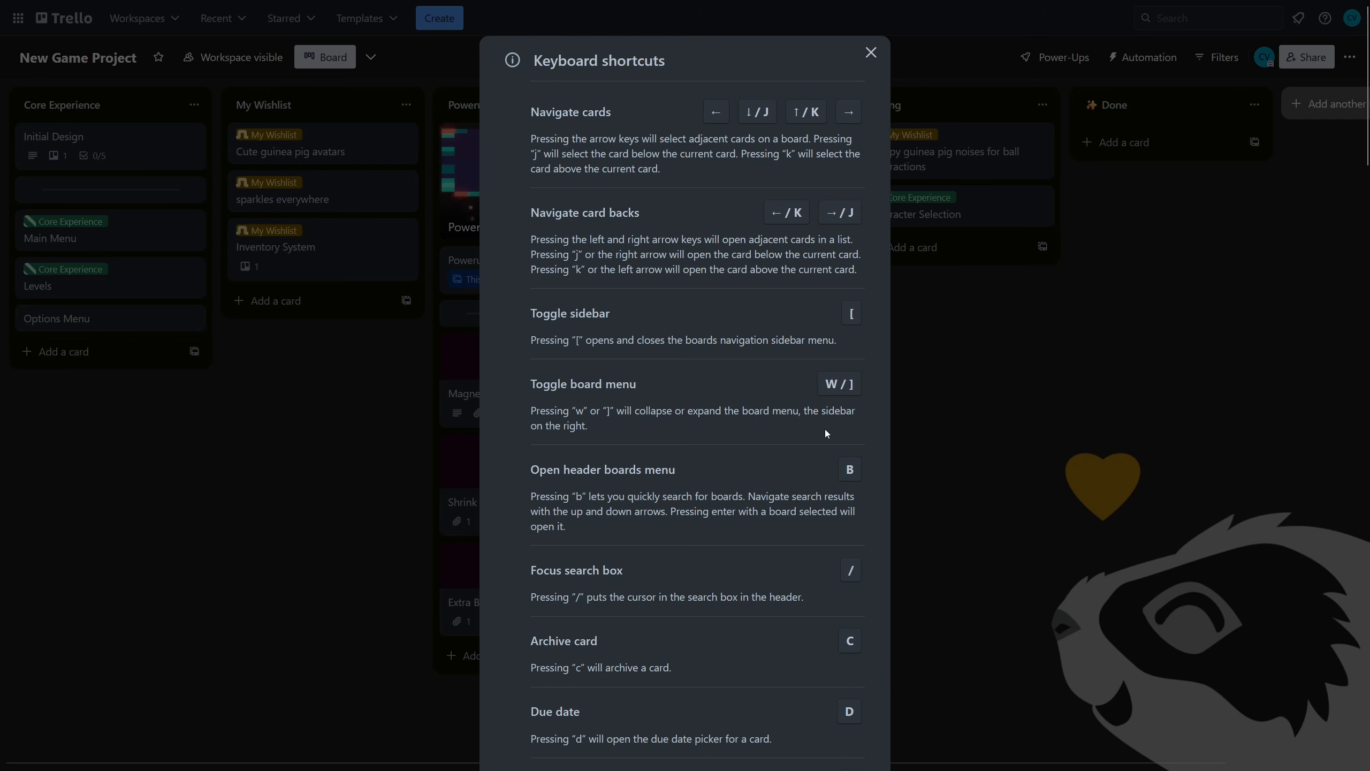
scroll(730, 438, "down", 10)
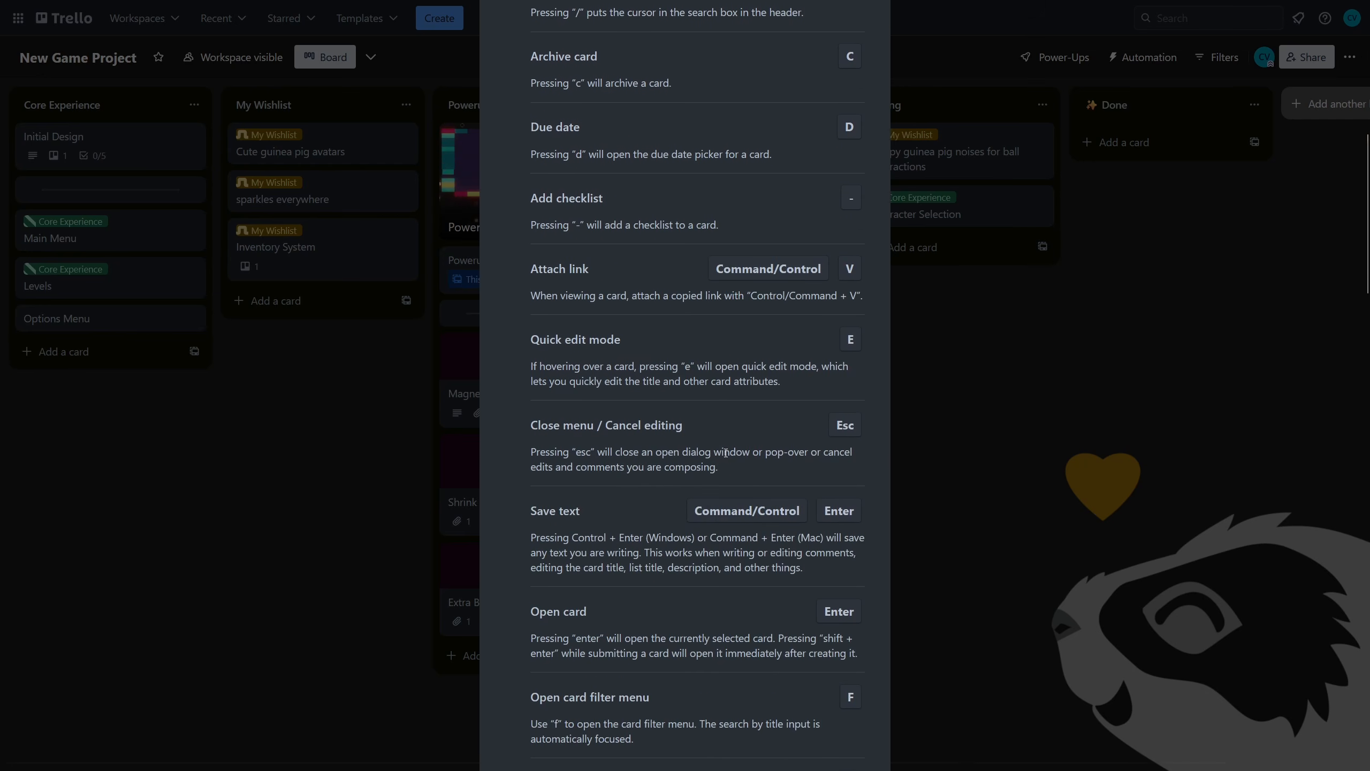
scroll(726, 452, "down", 13)
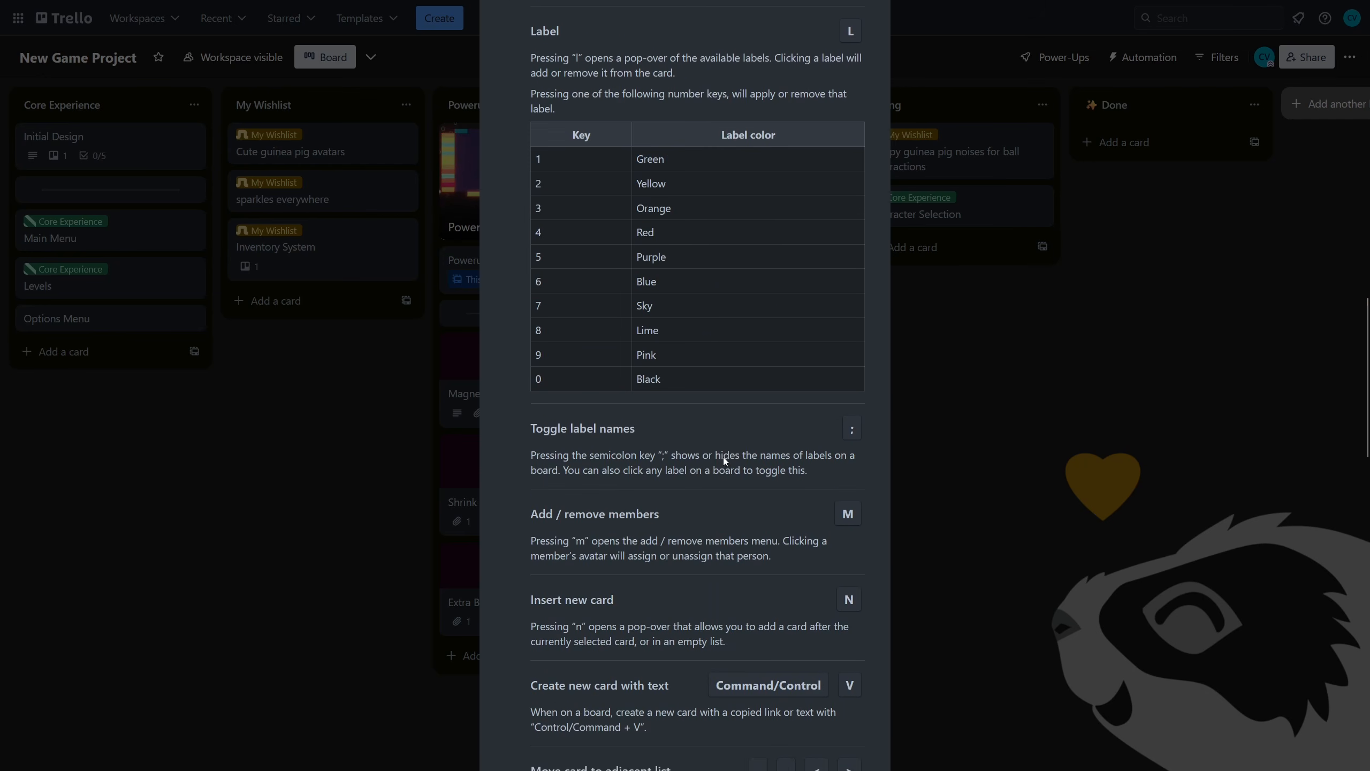
left_click(1058, 486)
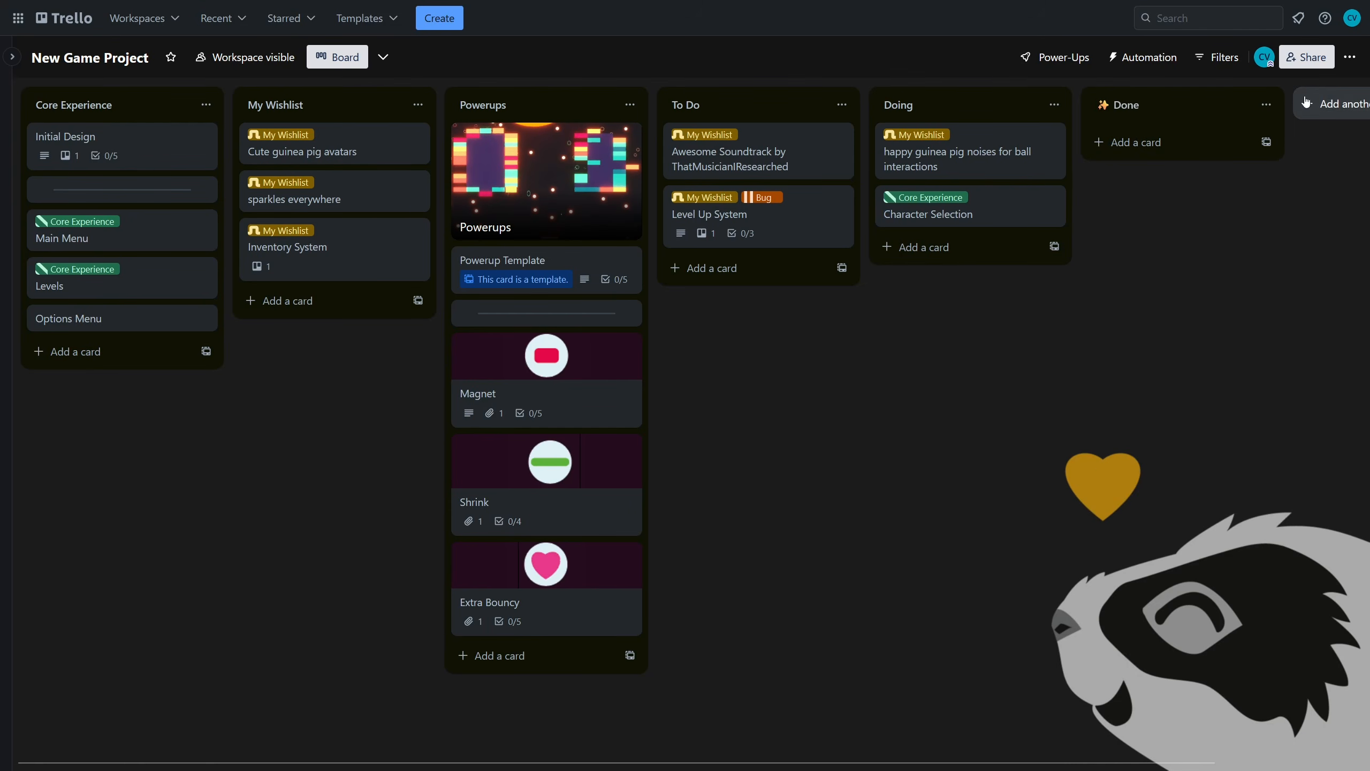
- Create a share link for the board and check the role options for invited people and for link users
left_click(1305, 58)
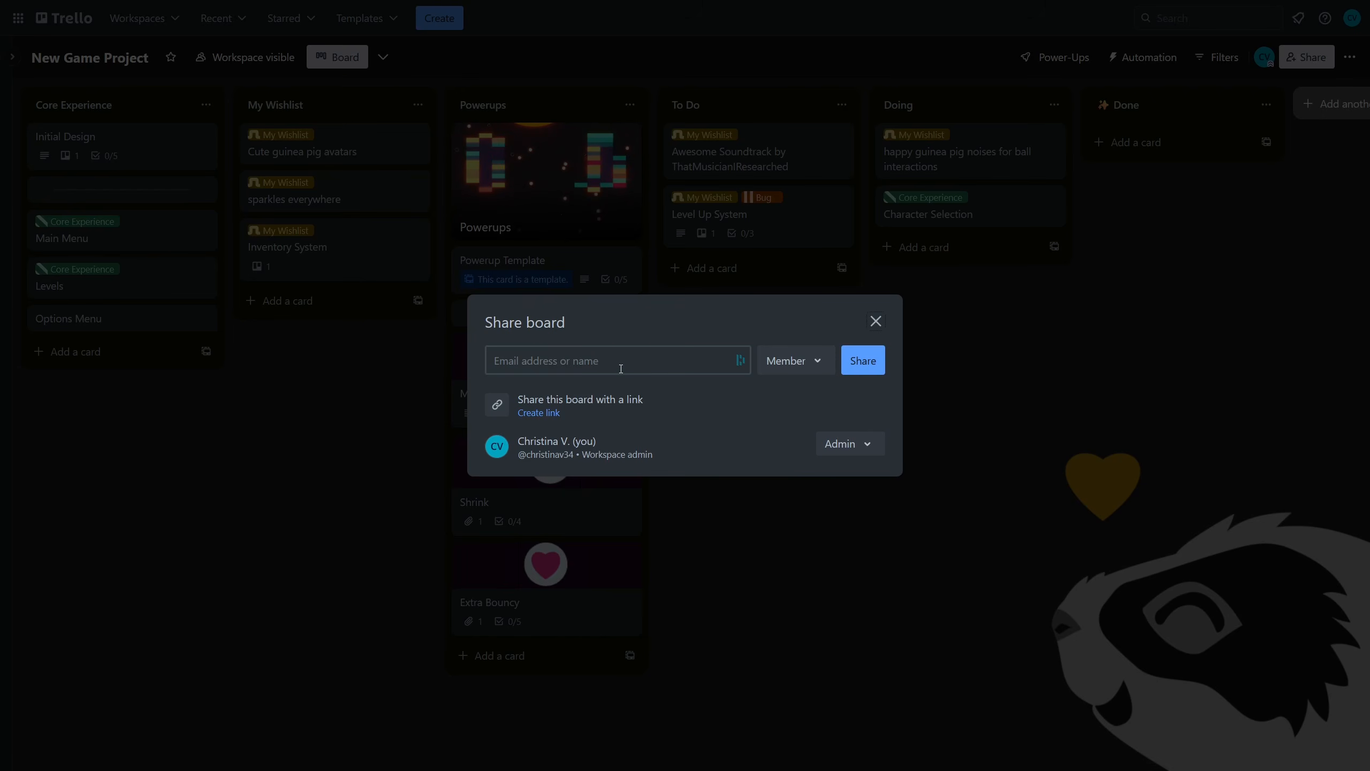
left_click(557, 413)
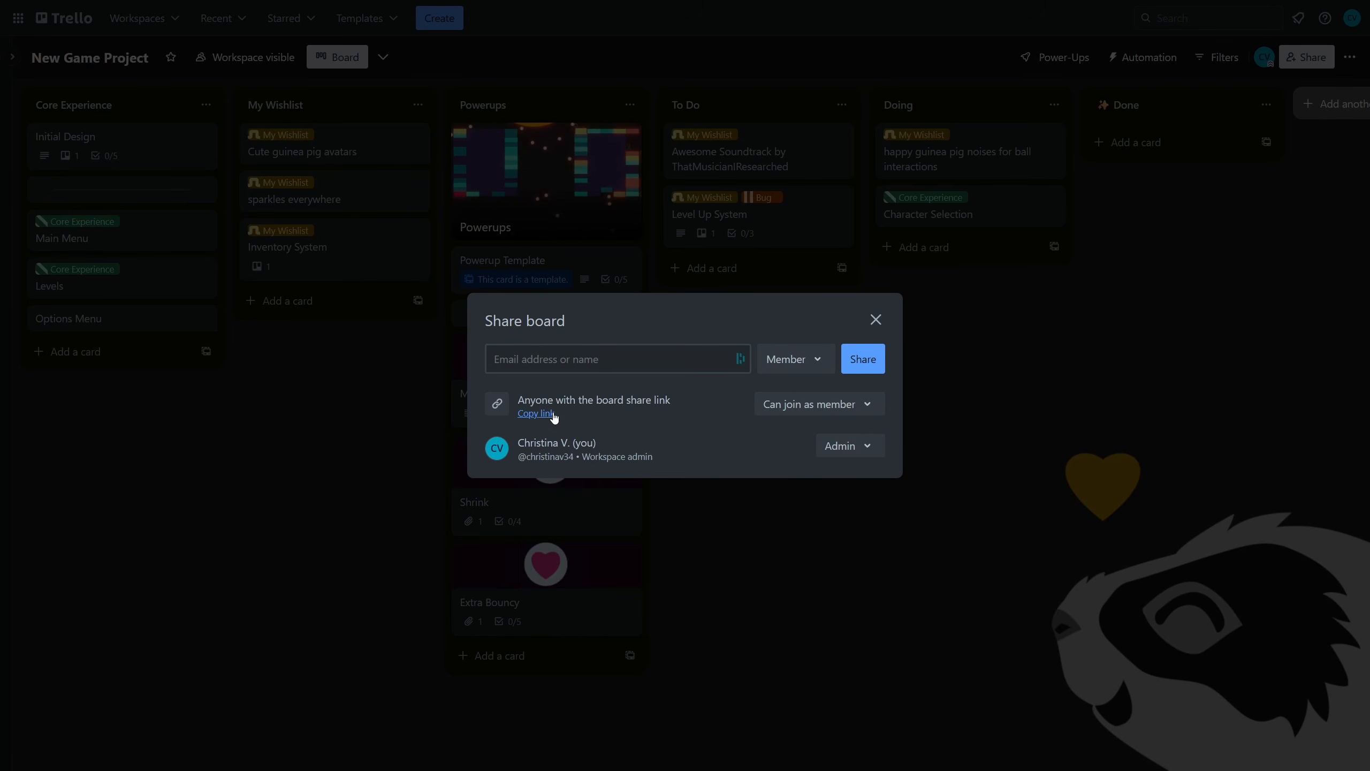
left_click(814, 373)
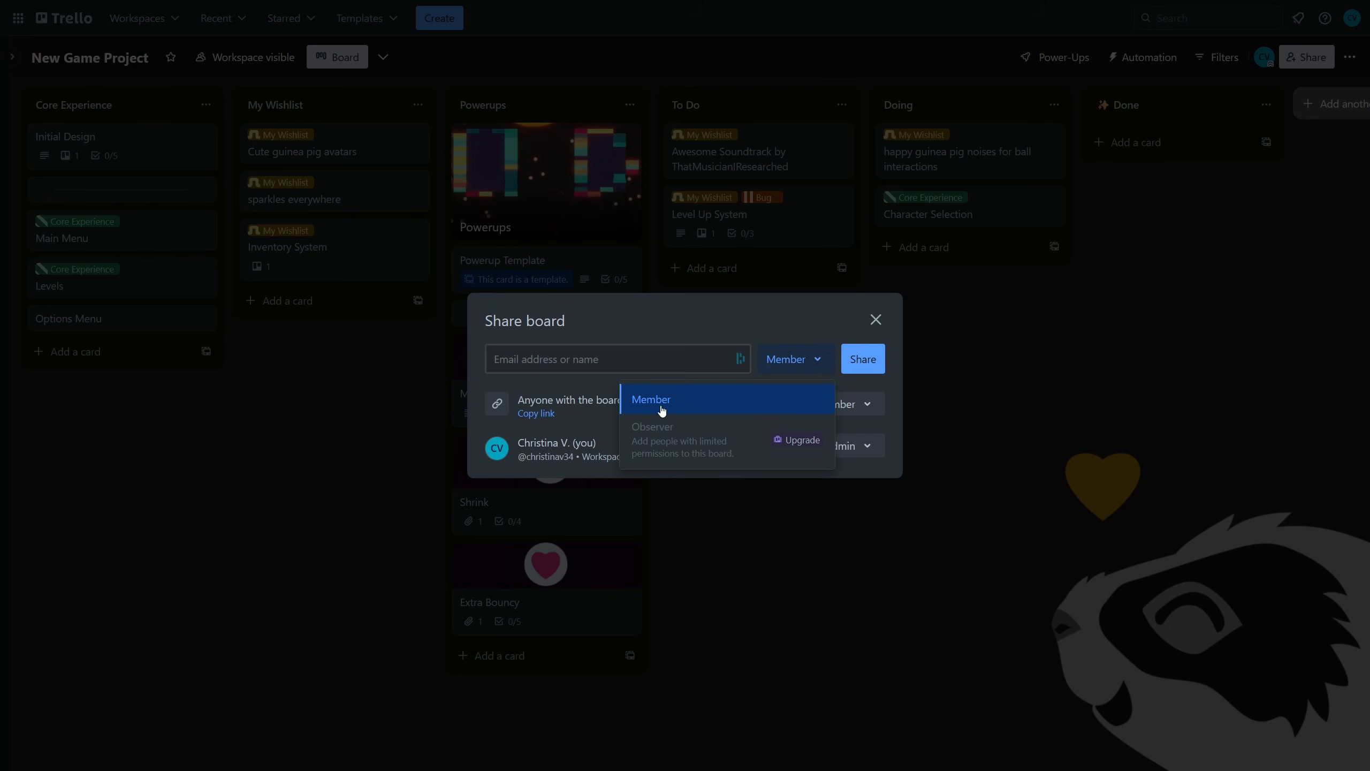
left_click(782, 370)
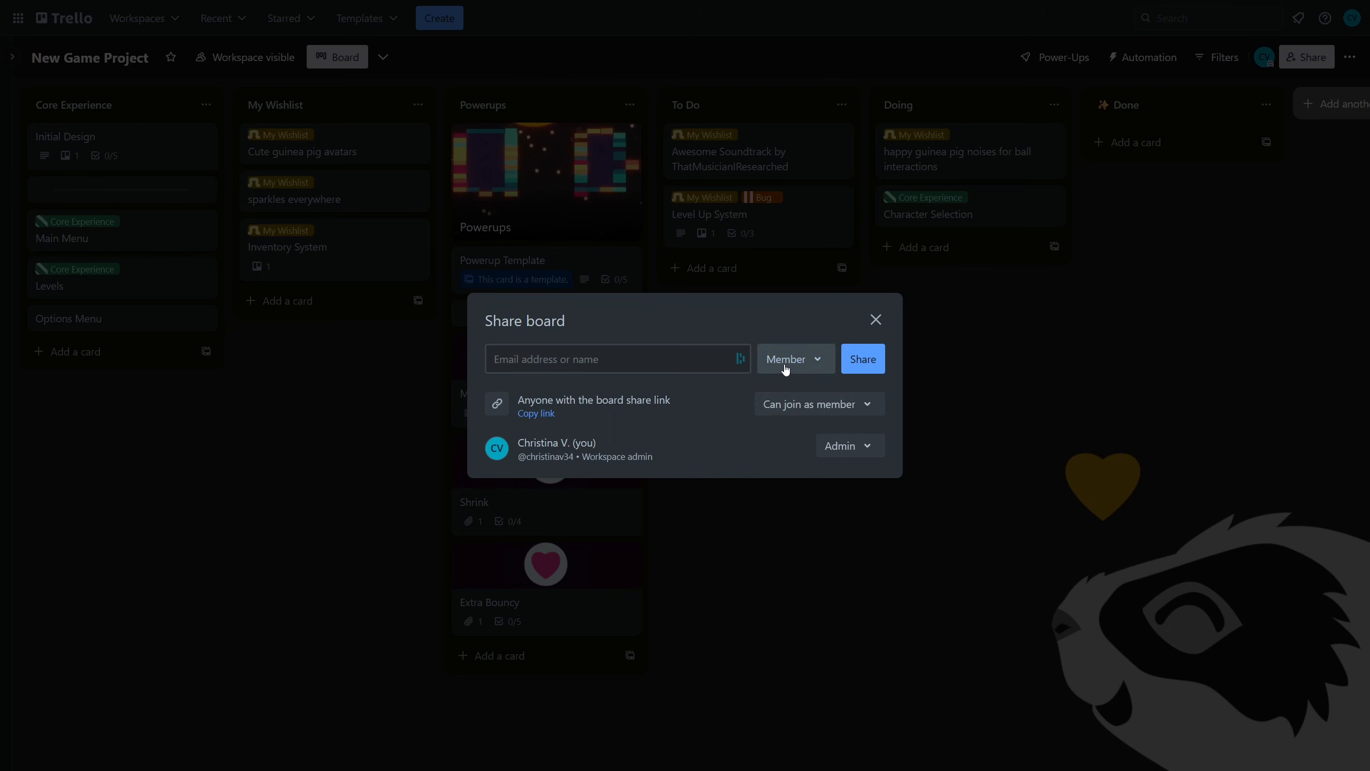
left_click(776, 409)
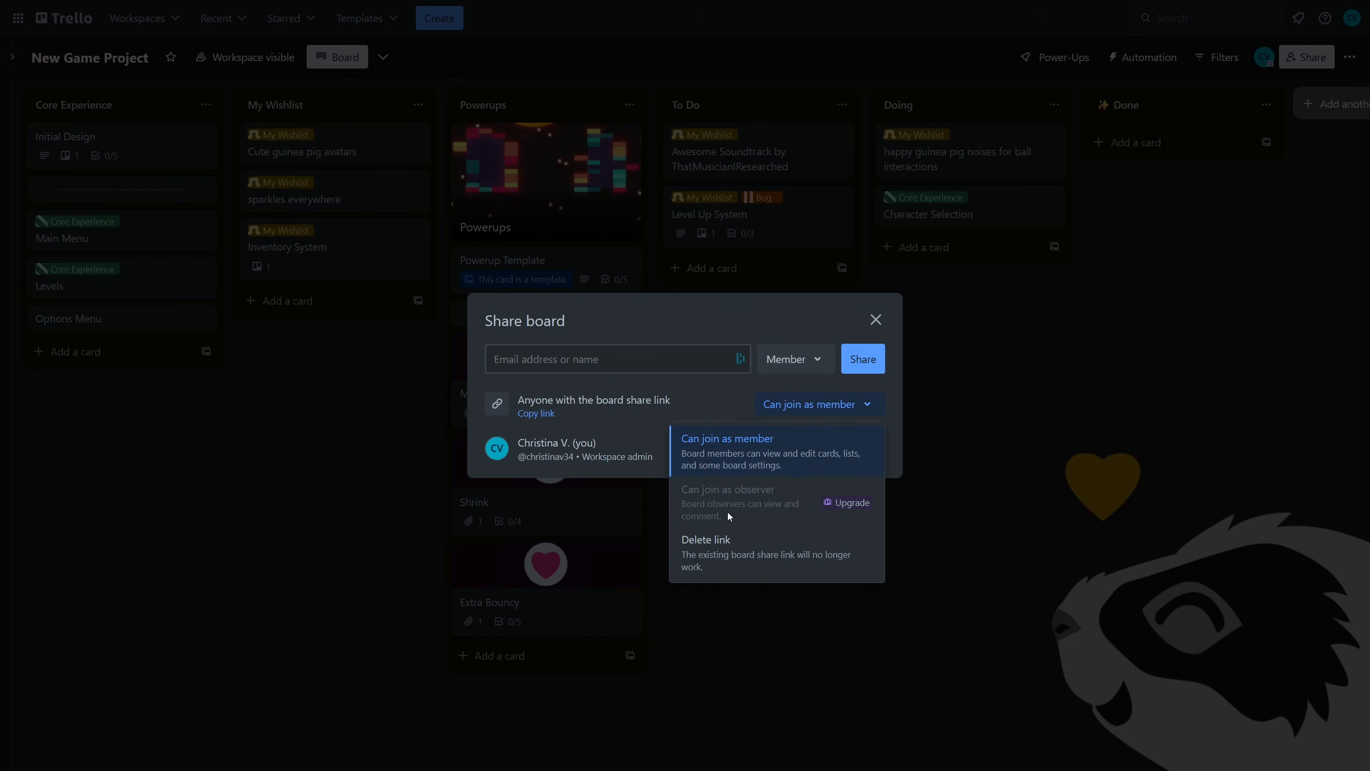
left_click(734, 394)
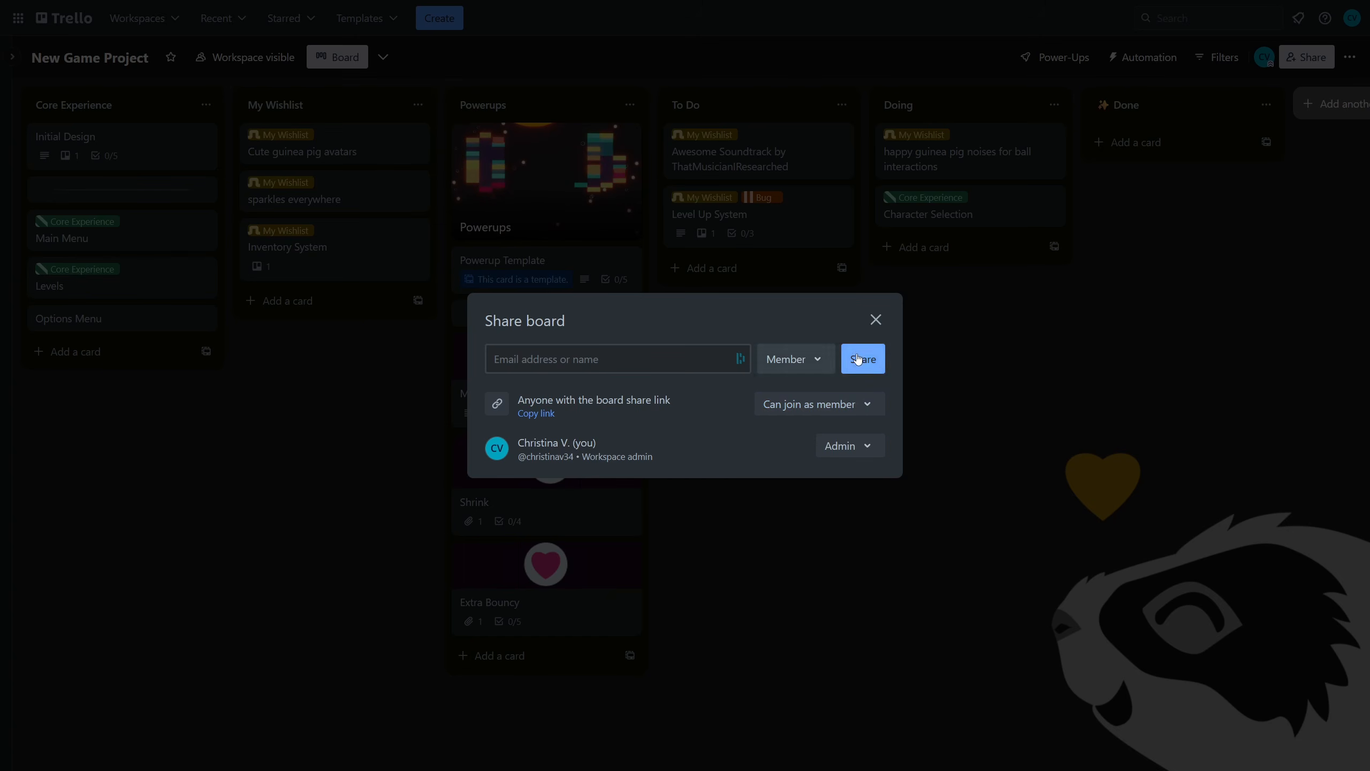
left_click(876, 319)
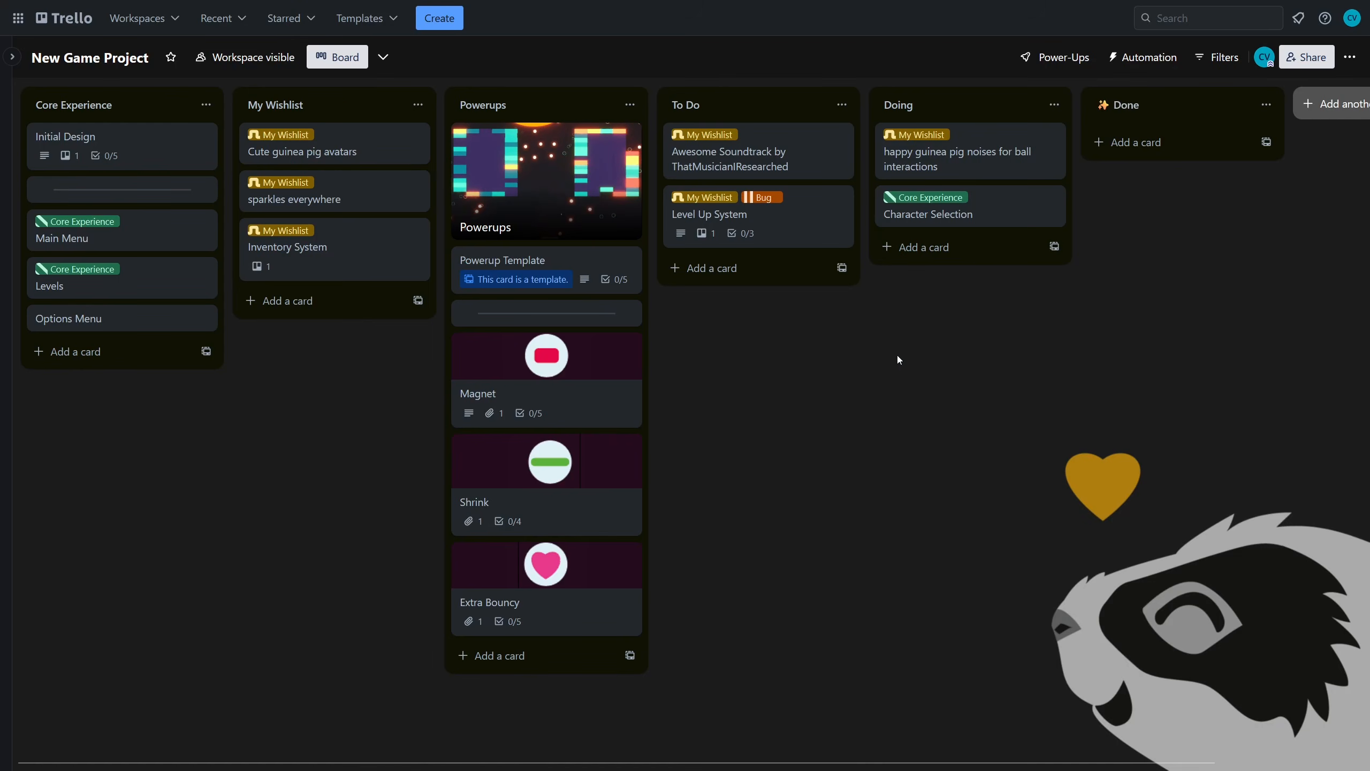
- Post the comment "Hey, this is super fun!" on the Extra Bouncy card in the Powerups list
left_click(603, 621)
scroll(598, 599, "down", 2)
left_click(567, 677)
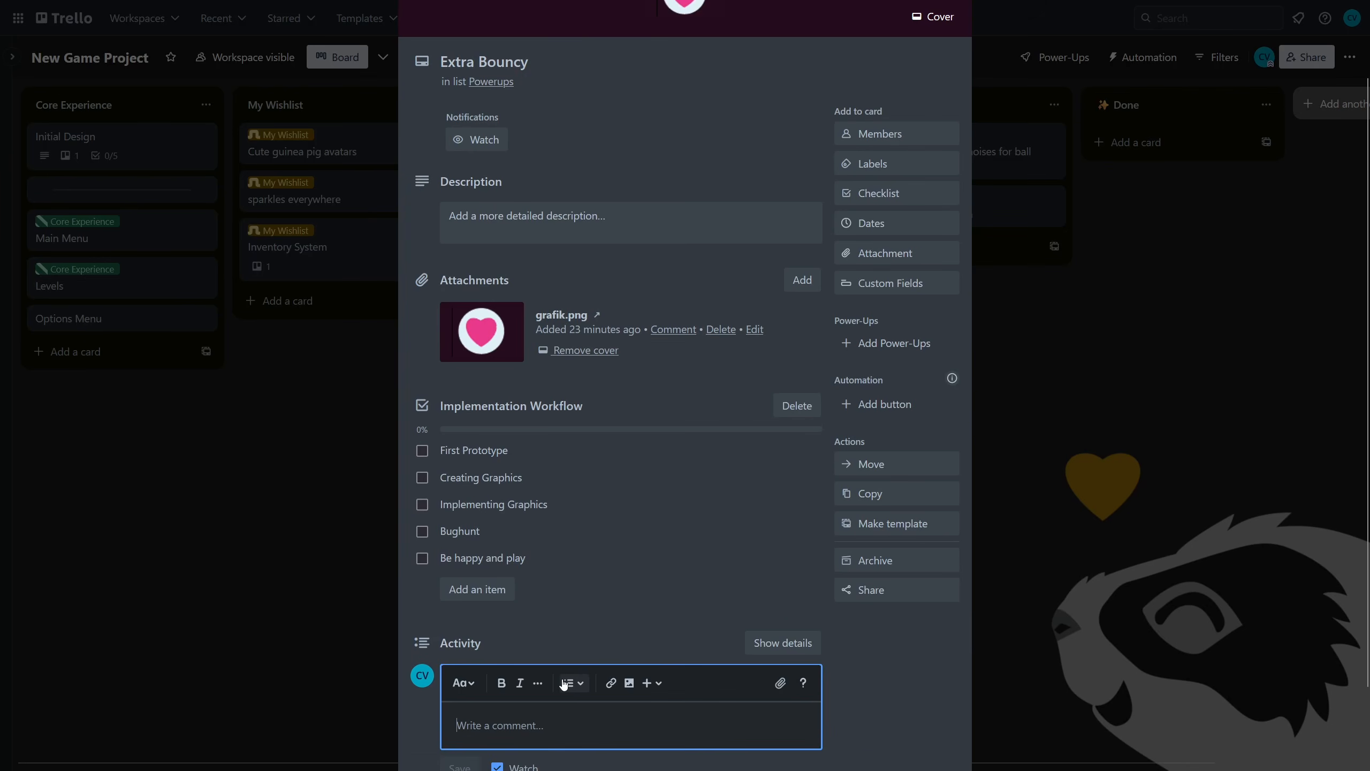
type("Hey, this i")
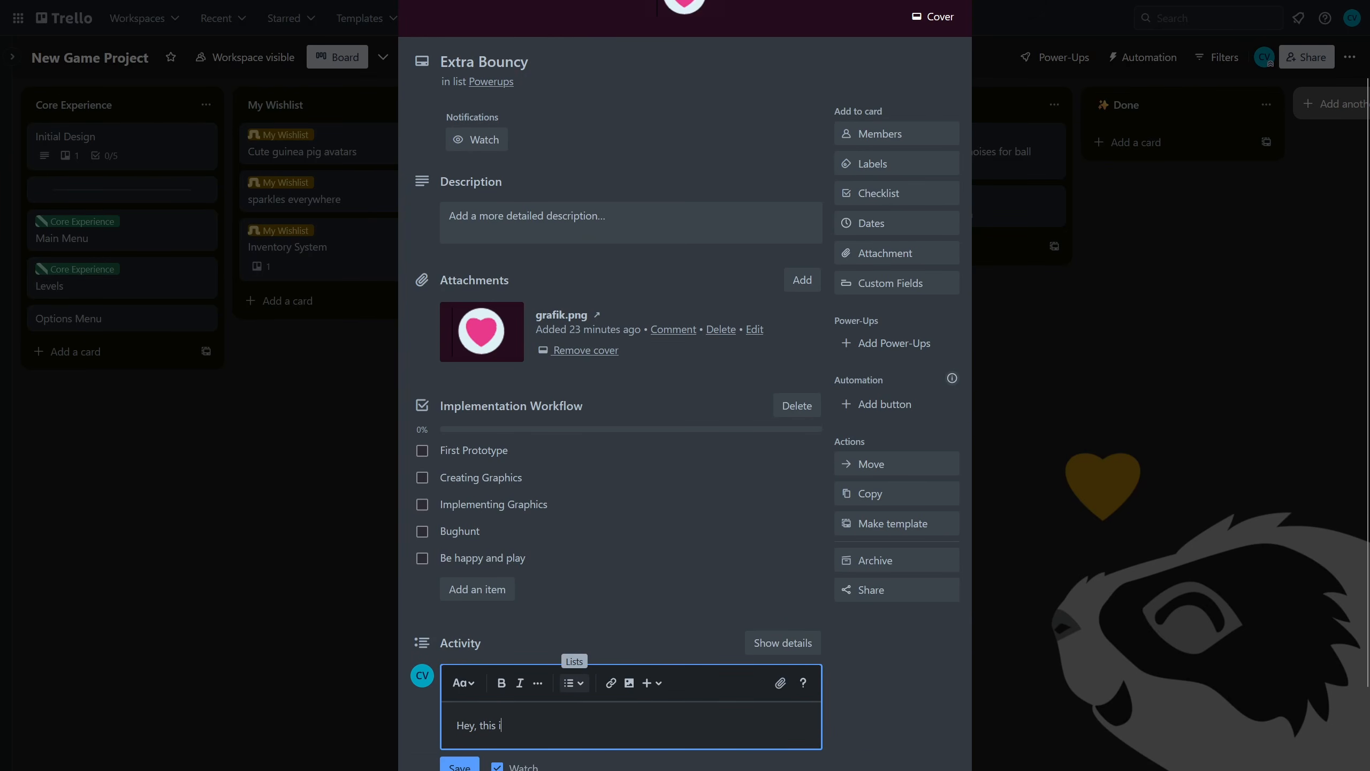
type("s su")
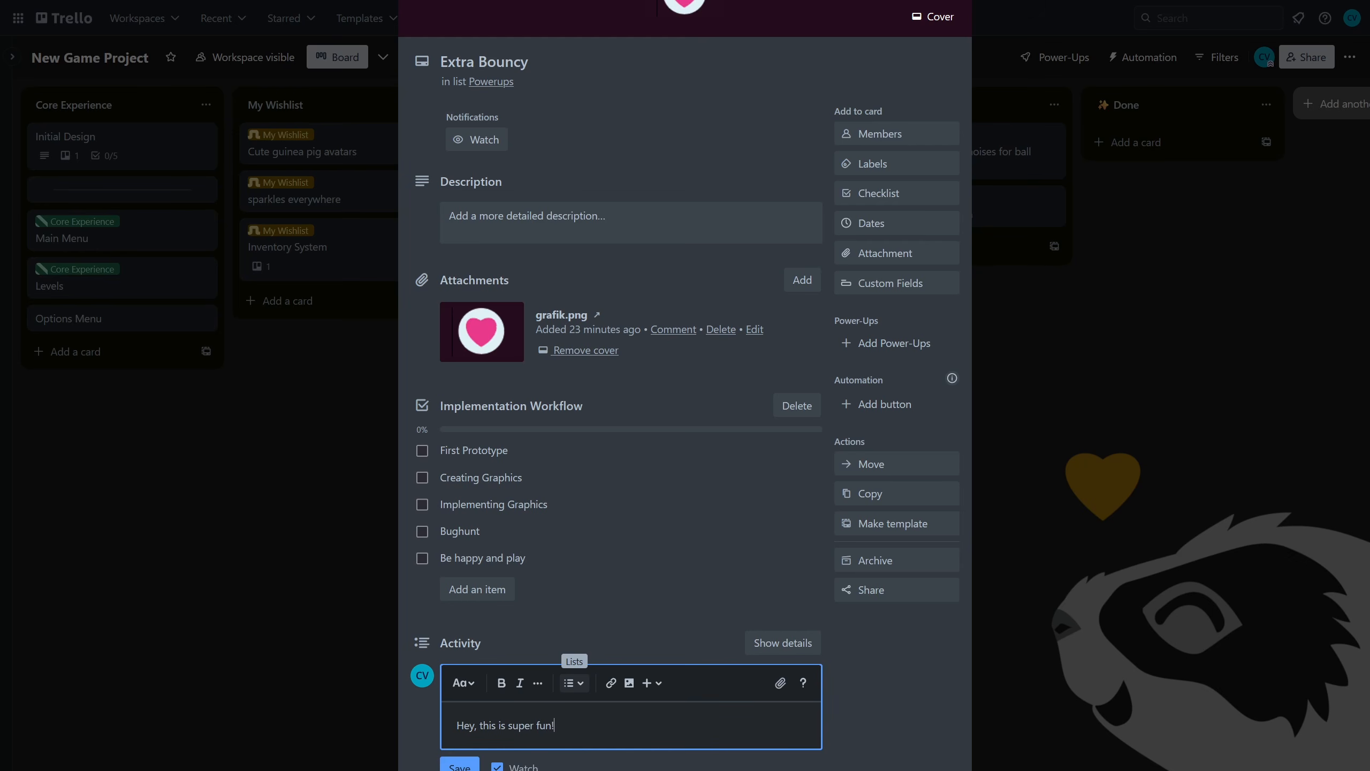
type("per fun!")
key("Return")
scroll(893, 670, "down", 2)
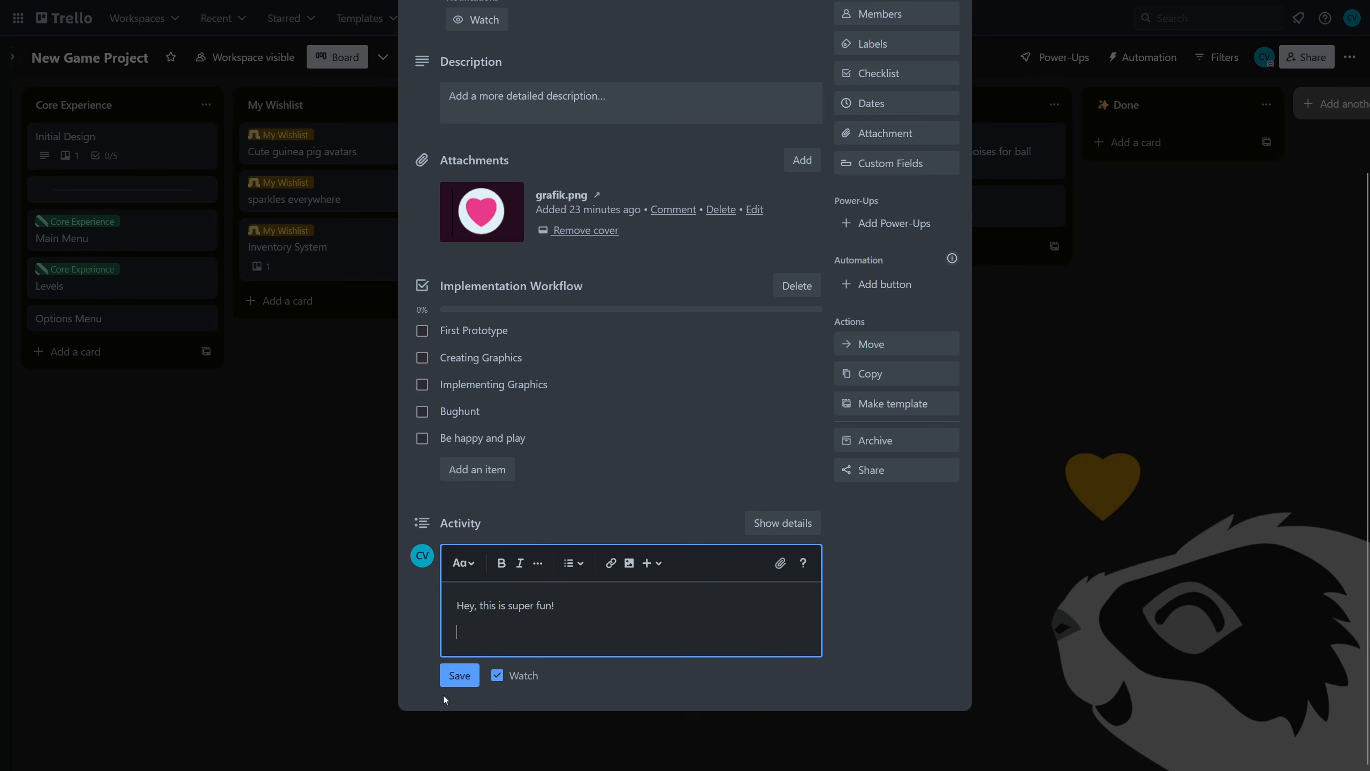
left_click(454, 681)
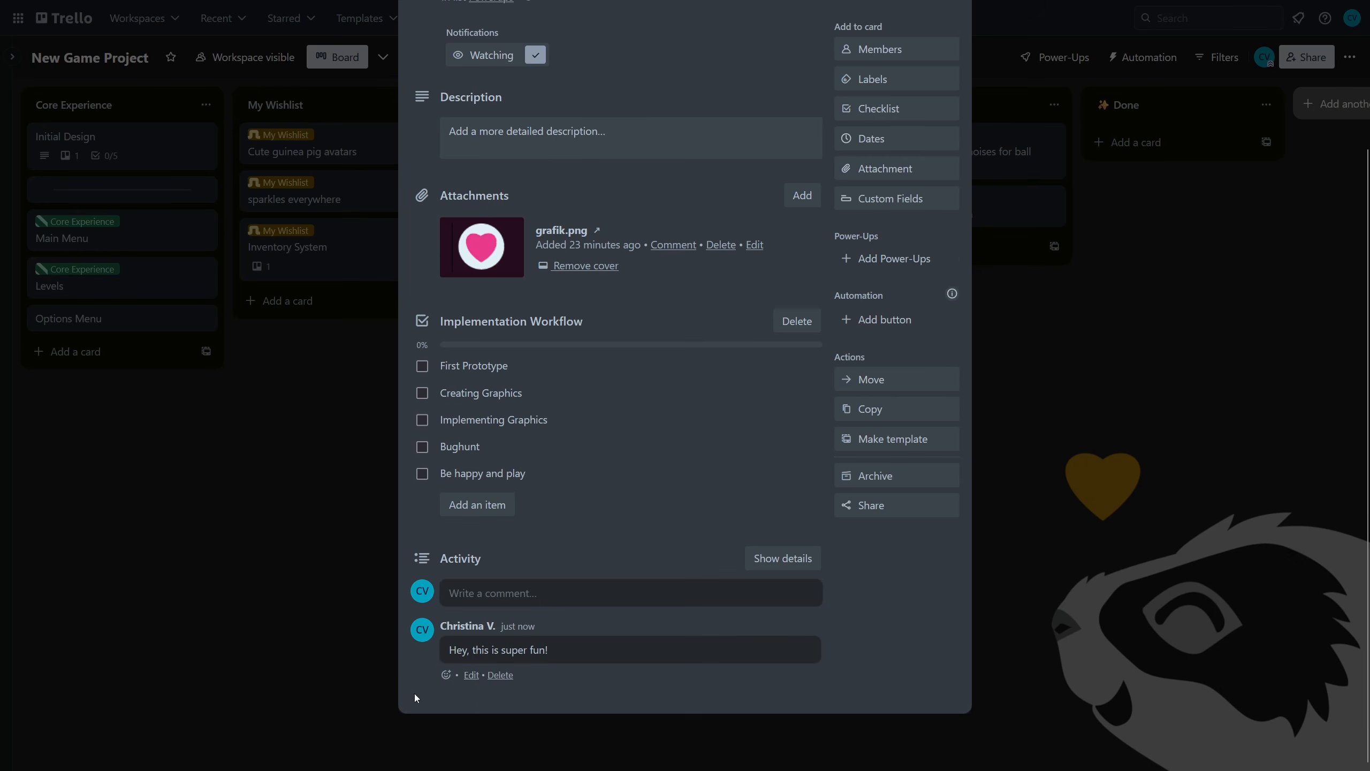
- Post a second comment reading "Hey, do something" with a mention of the board member, then close the card
left_click(535, 595)
type("Hey, do")
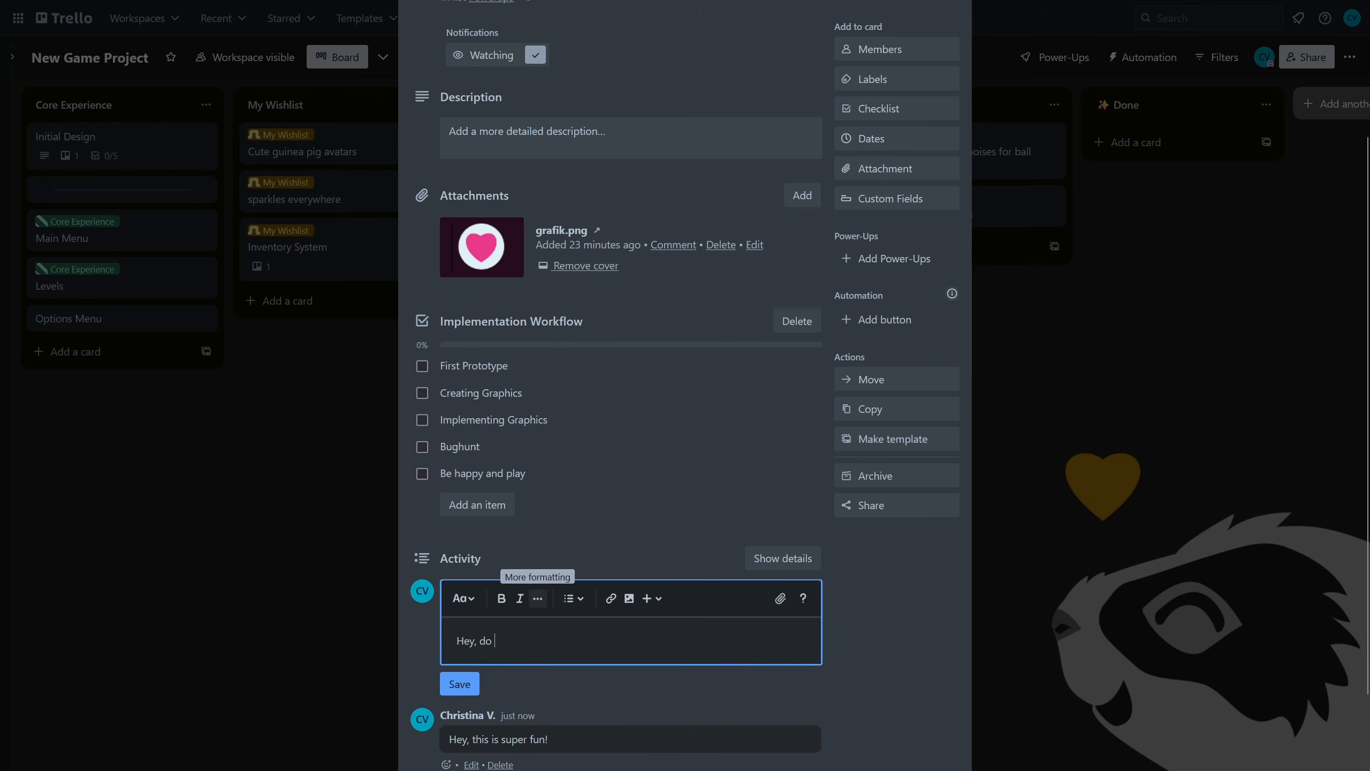
type(" something @Ch")
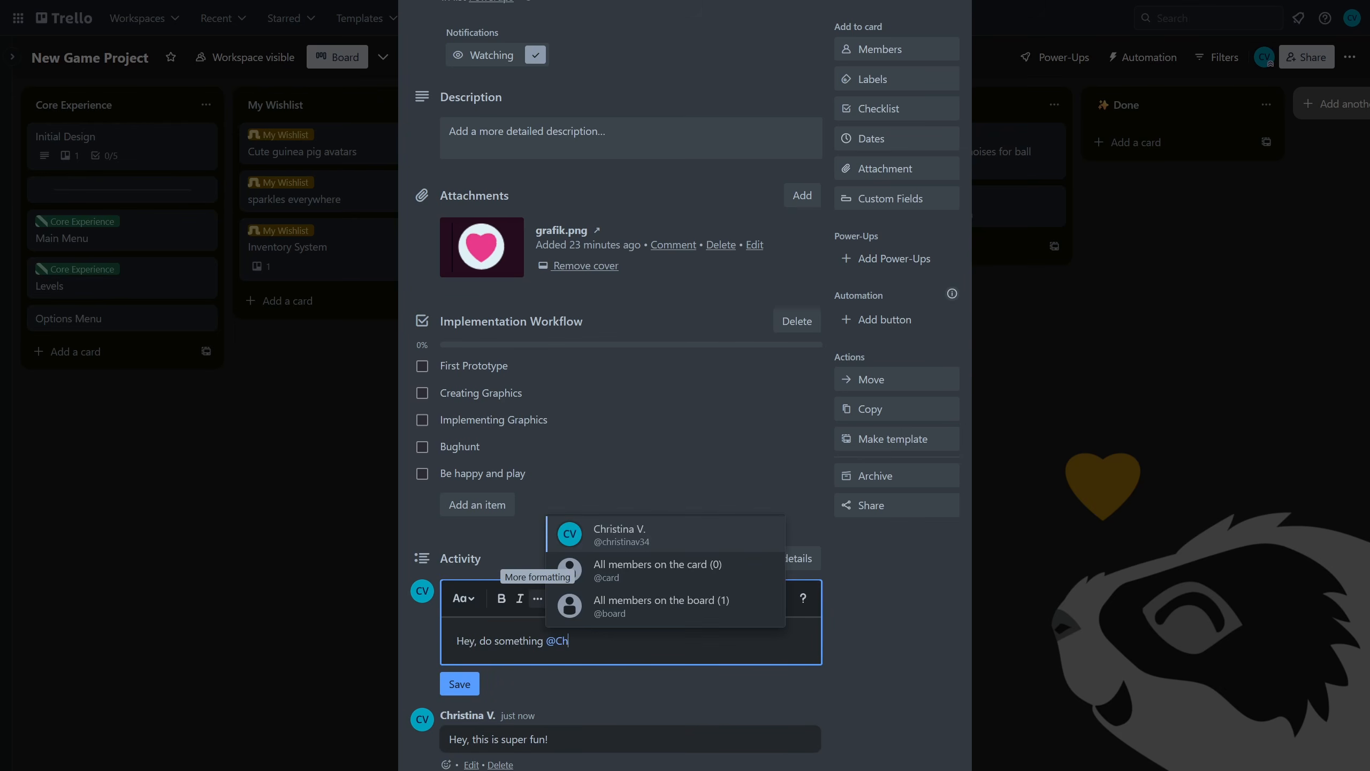
type("risti")
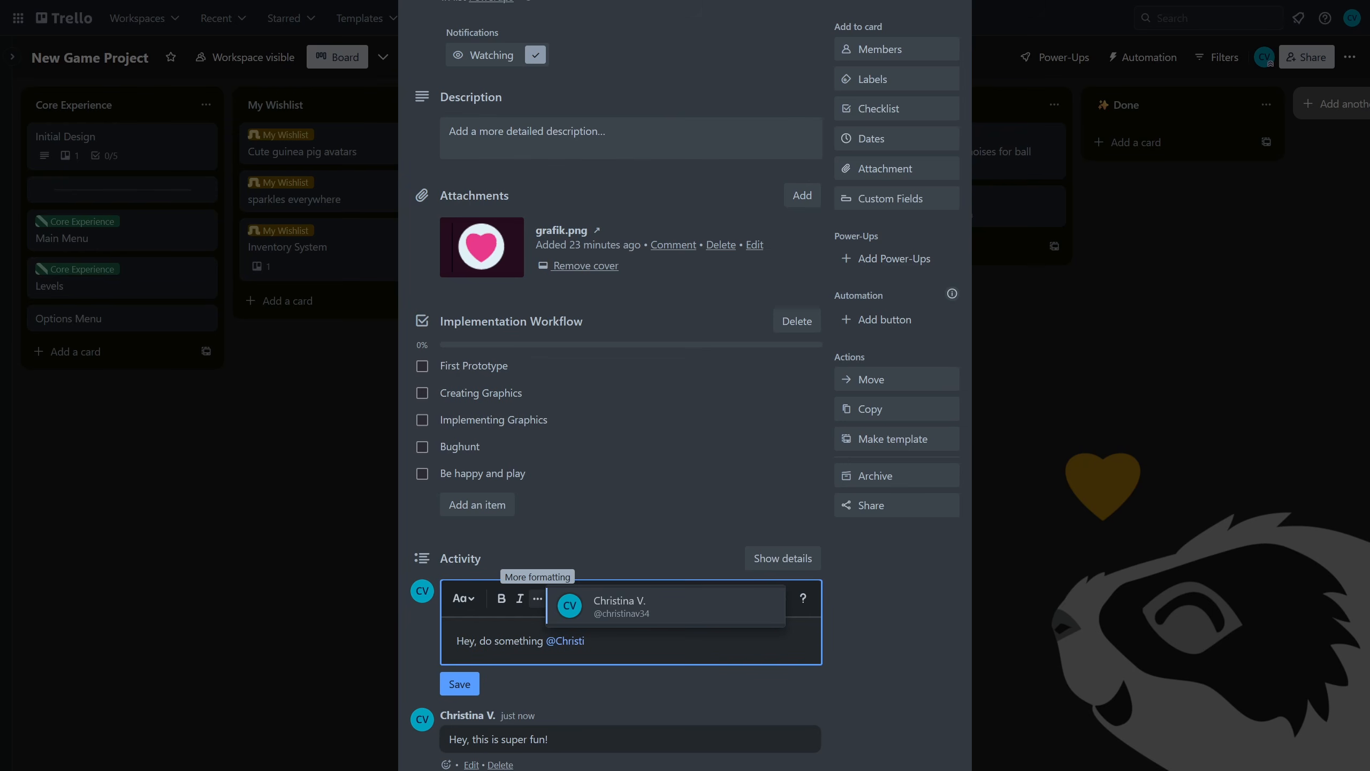
left_click(646, 613)
left_click(465, 682)
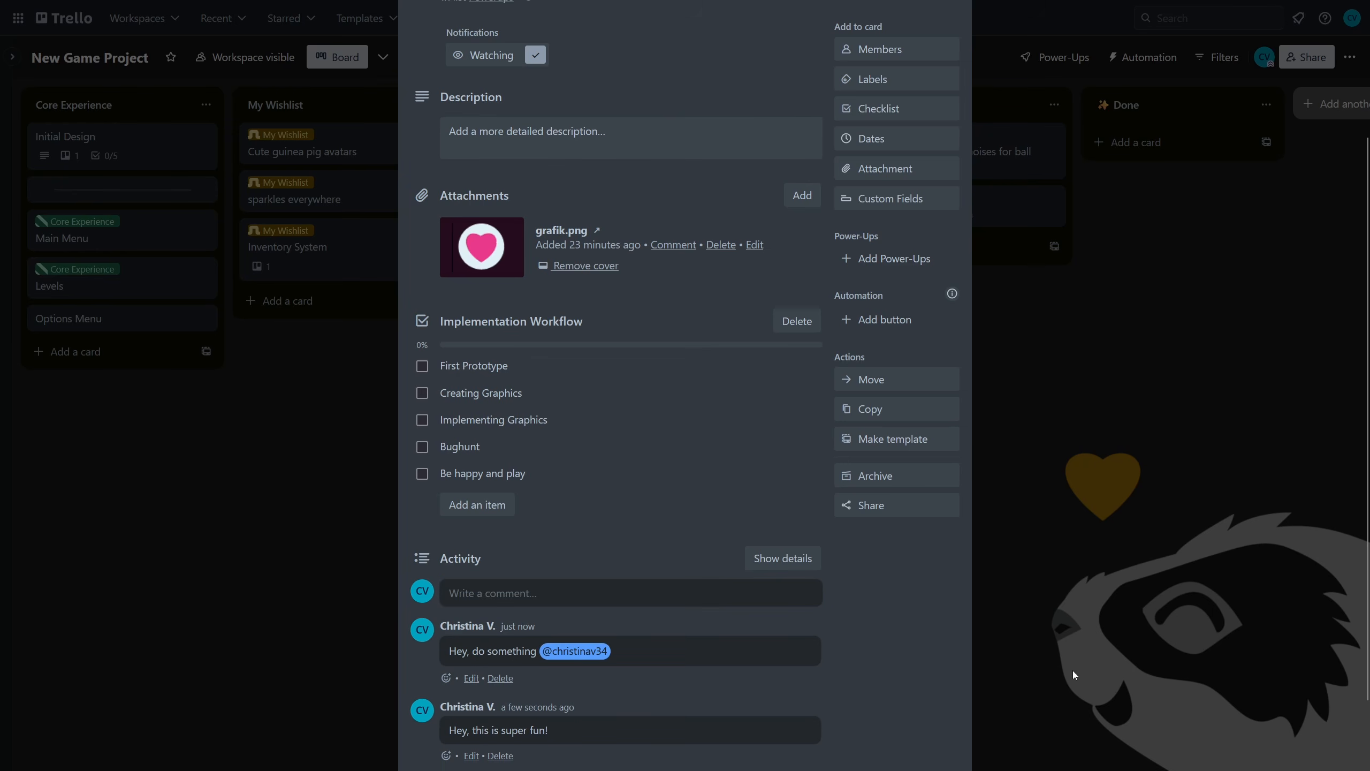
left_click(1096, 579)
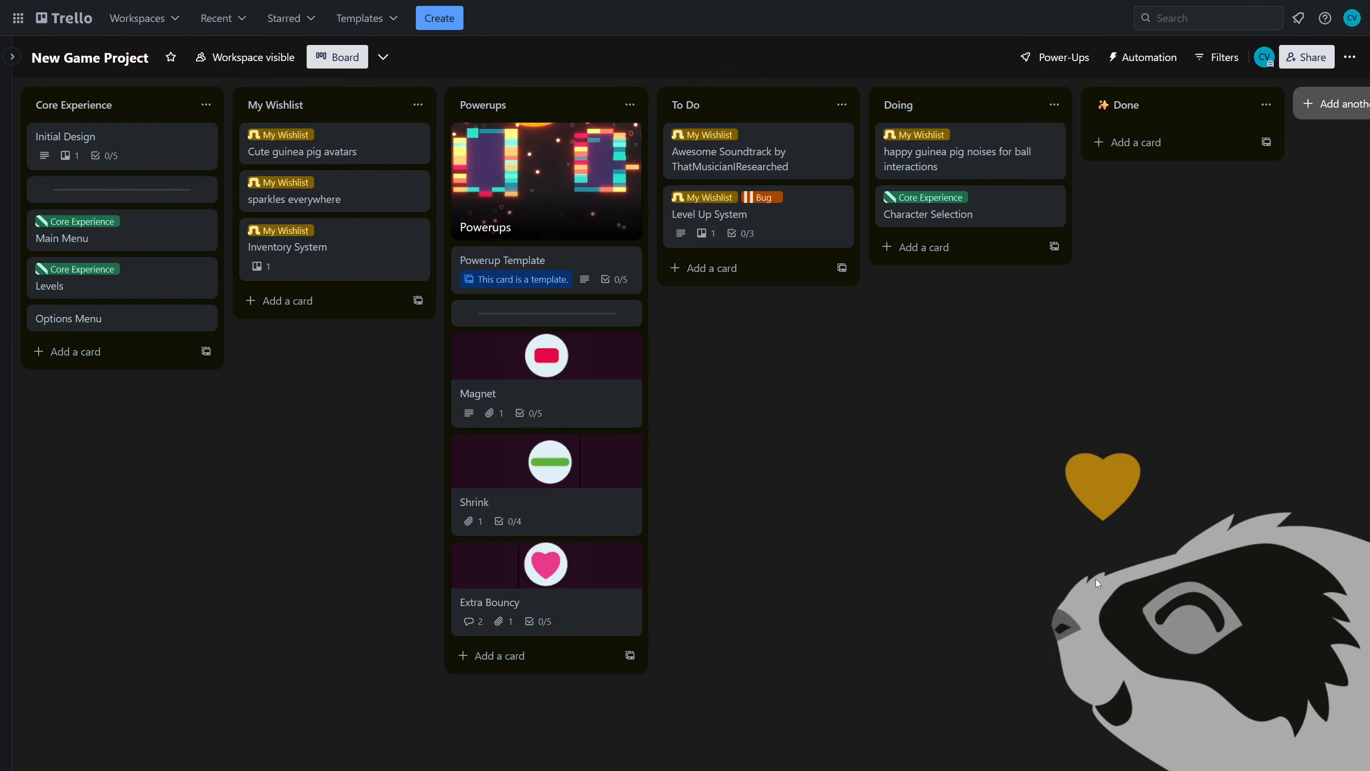
- Set the board's description to "Board for my Game Jam Project" and open the board's permission settings
left_click(1354, 57)
left_click(1249, 106)
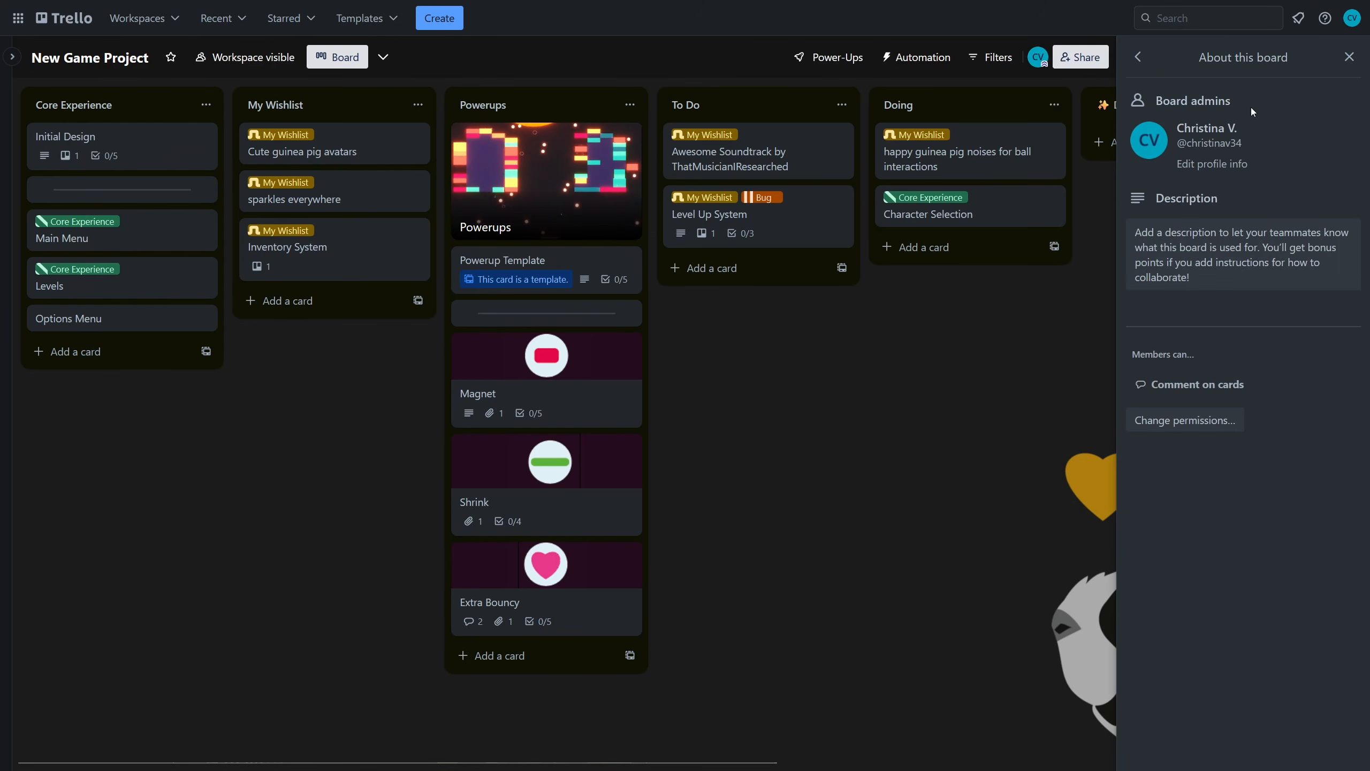
left_click(1202, 285)
type("Board for my Game Jam Project")
left_click(1150, 439)
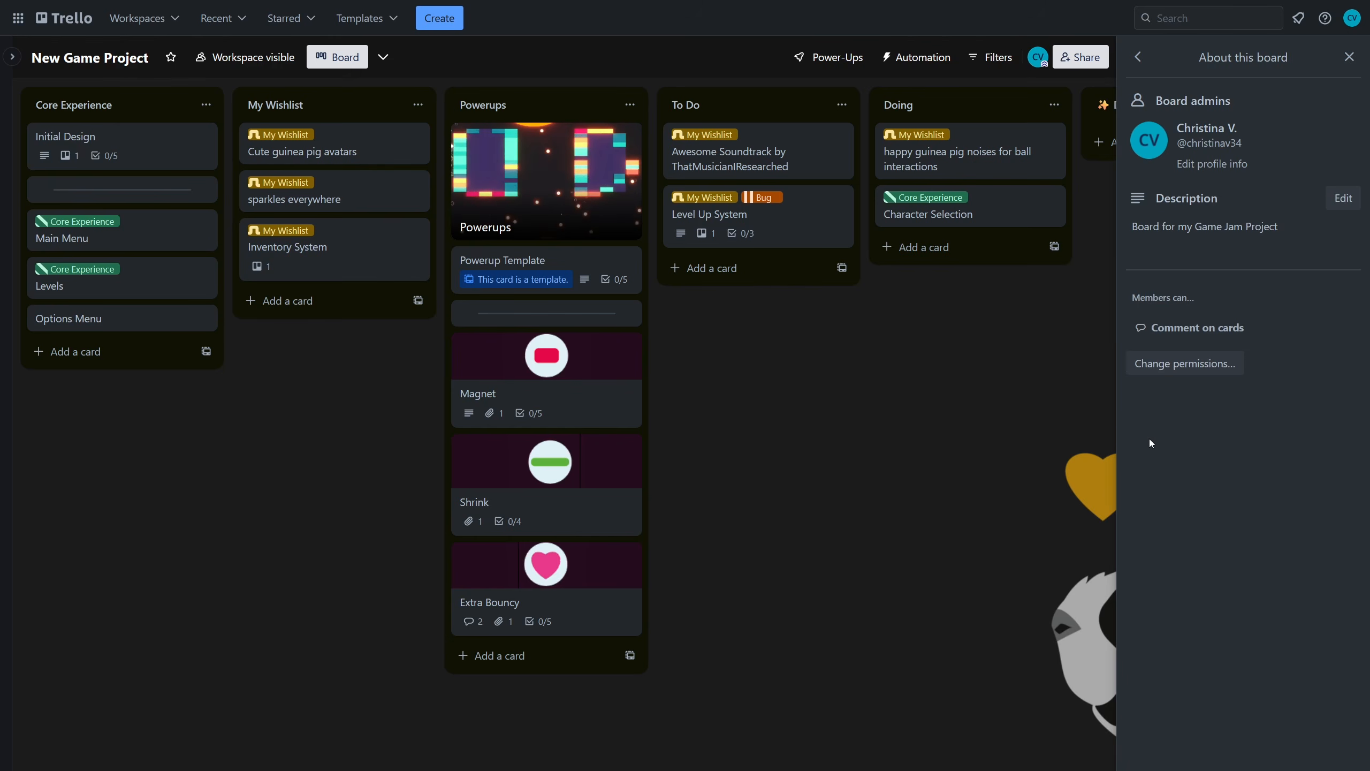
left_click(1186, 364)
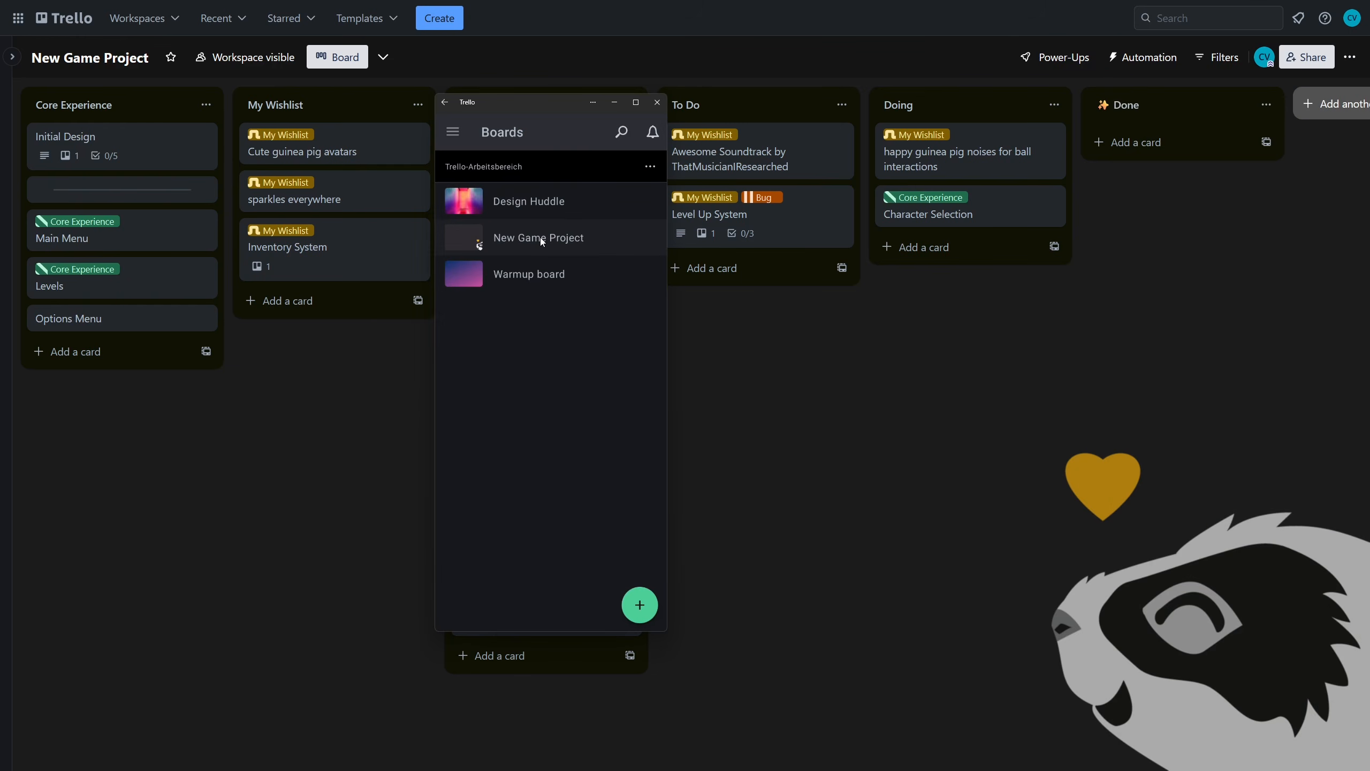
- In the smaller Trello app window, open the New Game Project board, add a card named "Website" to the Core Experience list and open that card
left_click(540, 238)
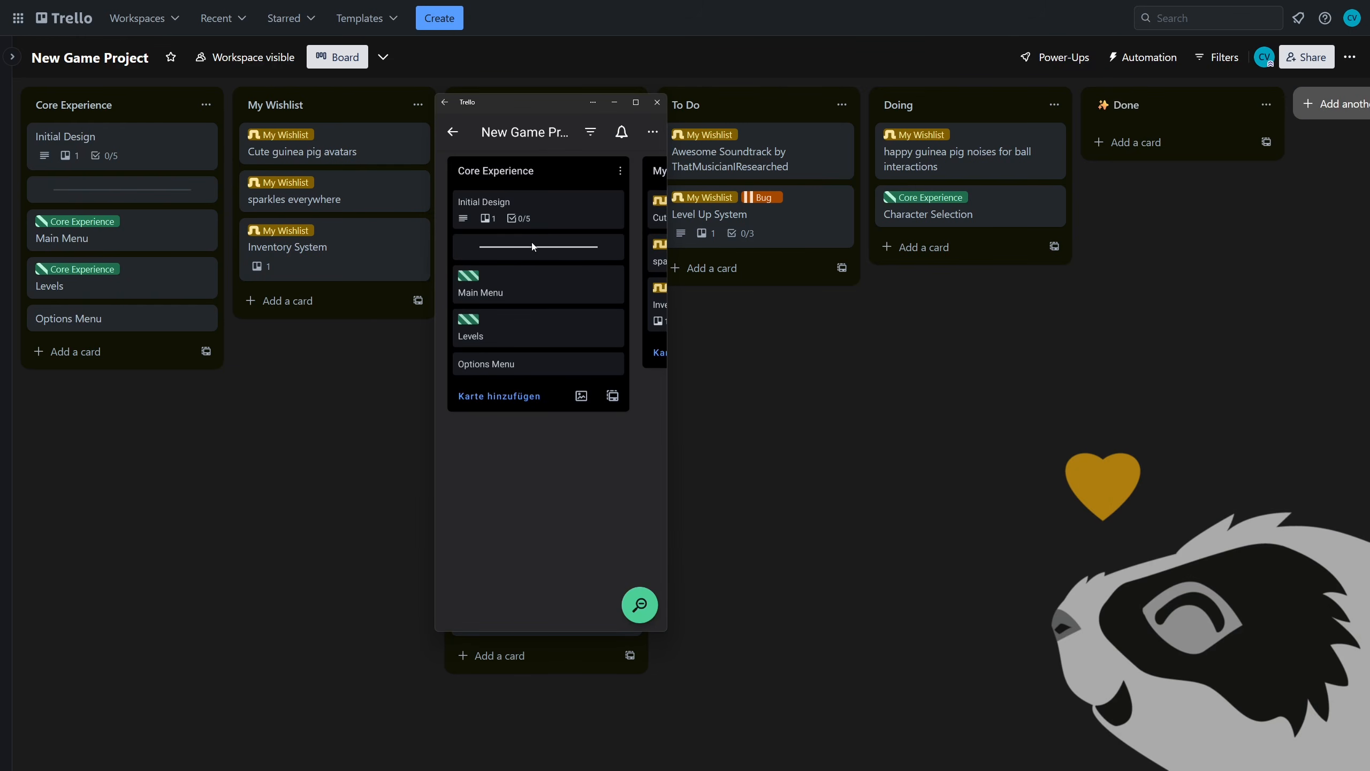
left_click(503, 396)
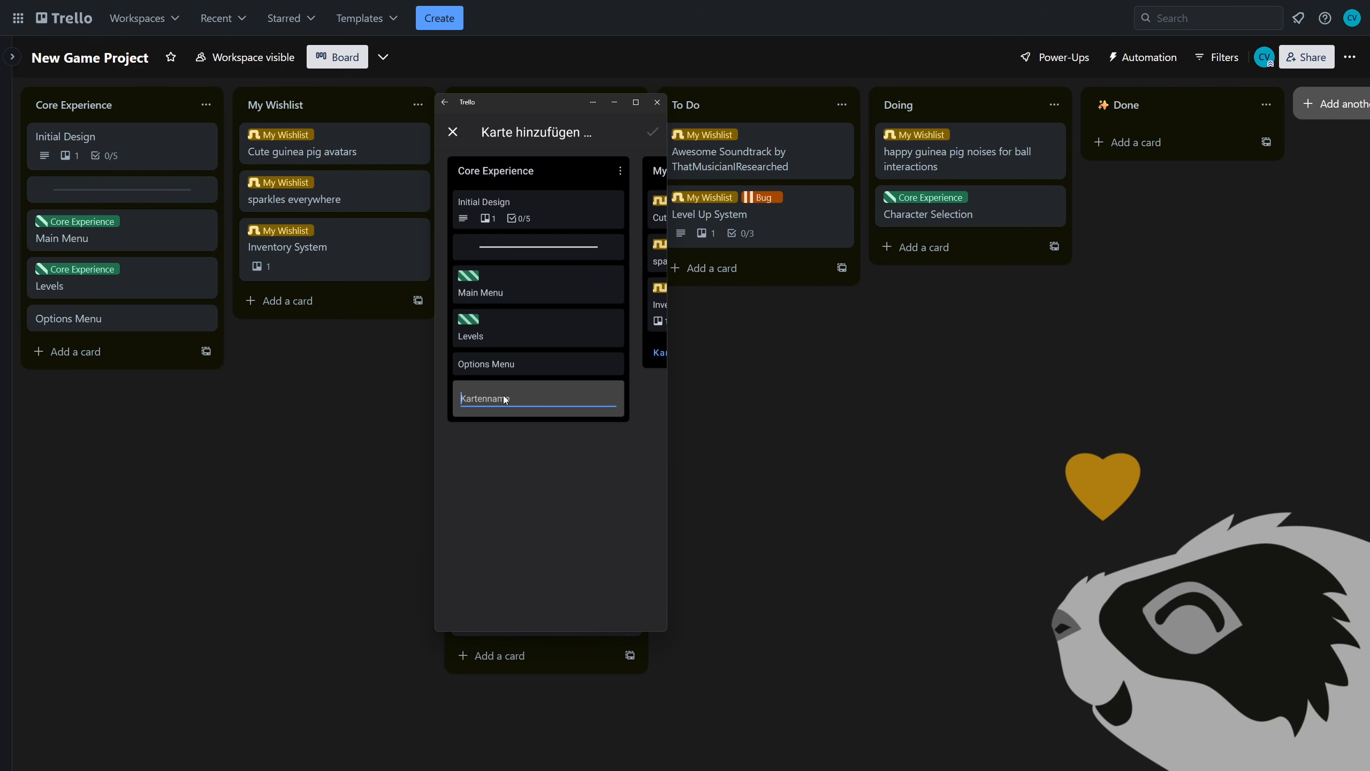
type("Website")
key("Return")
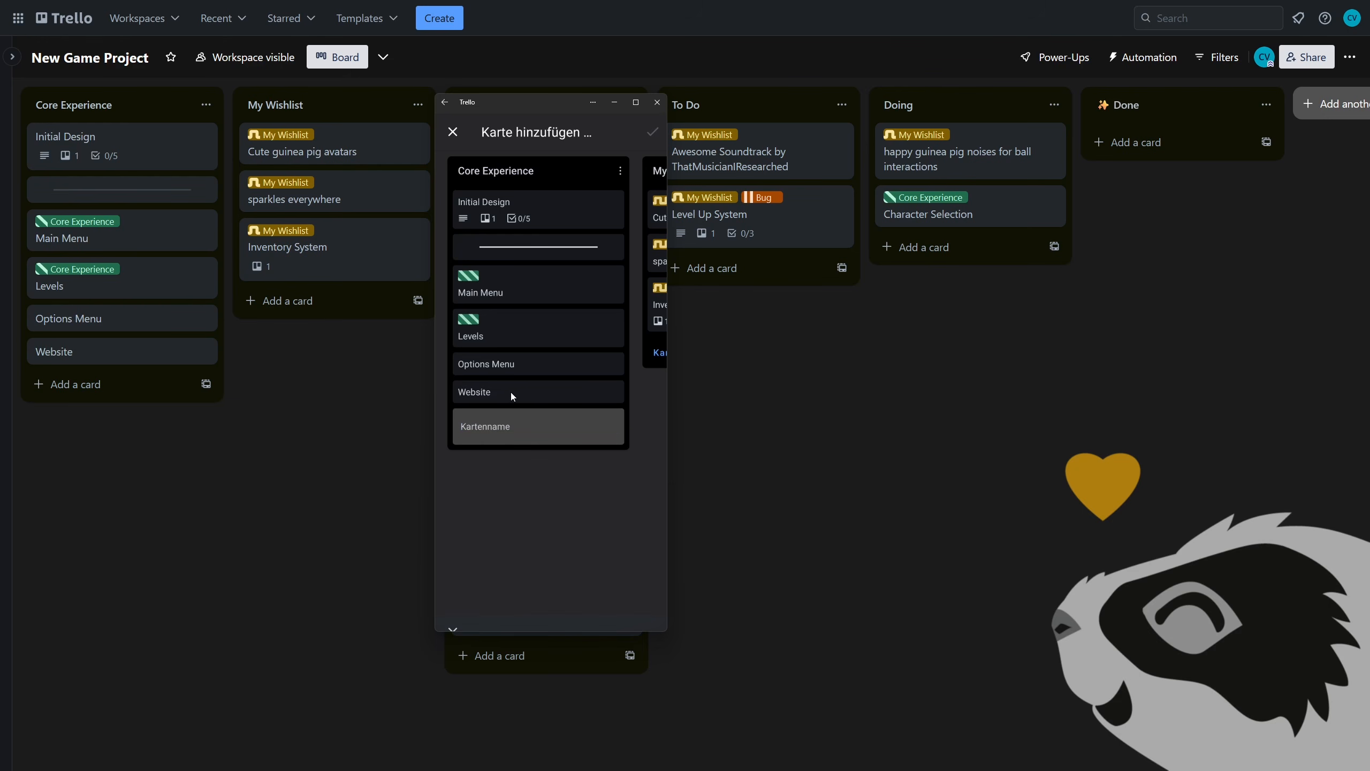
left_click(511, 392)
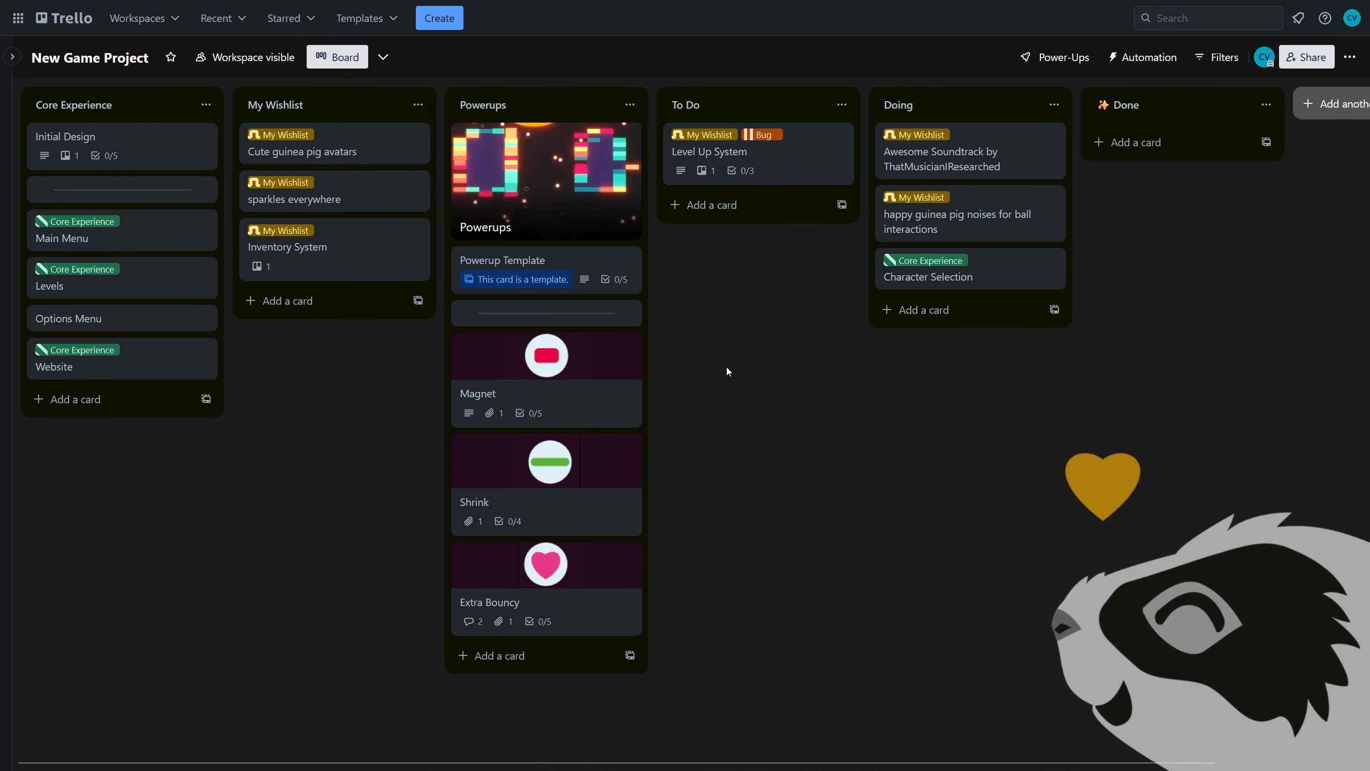
- Empty the To Do and Doing lists, moving the My Wishlist-labelled cards to My Wishlist and Character Selection to the end of Core Experience
left_click_drag(763, 159, 345, 324)
left_click_drag(917, 159, 334, 318)
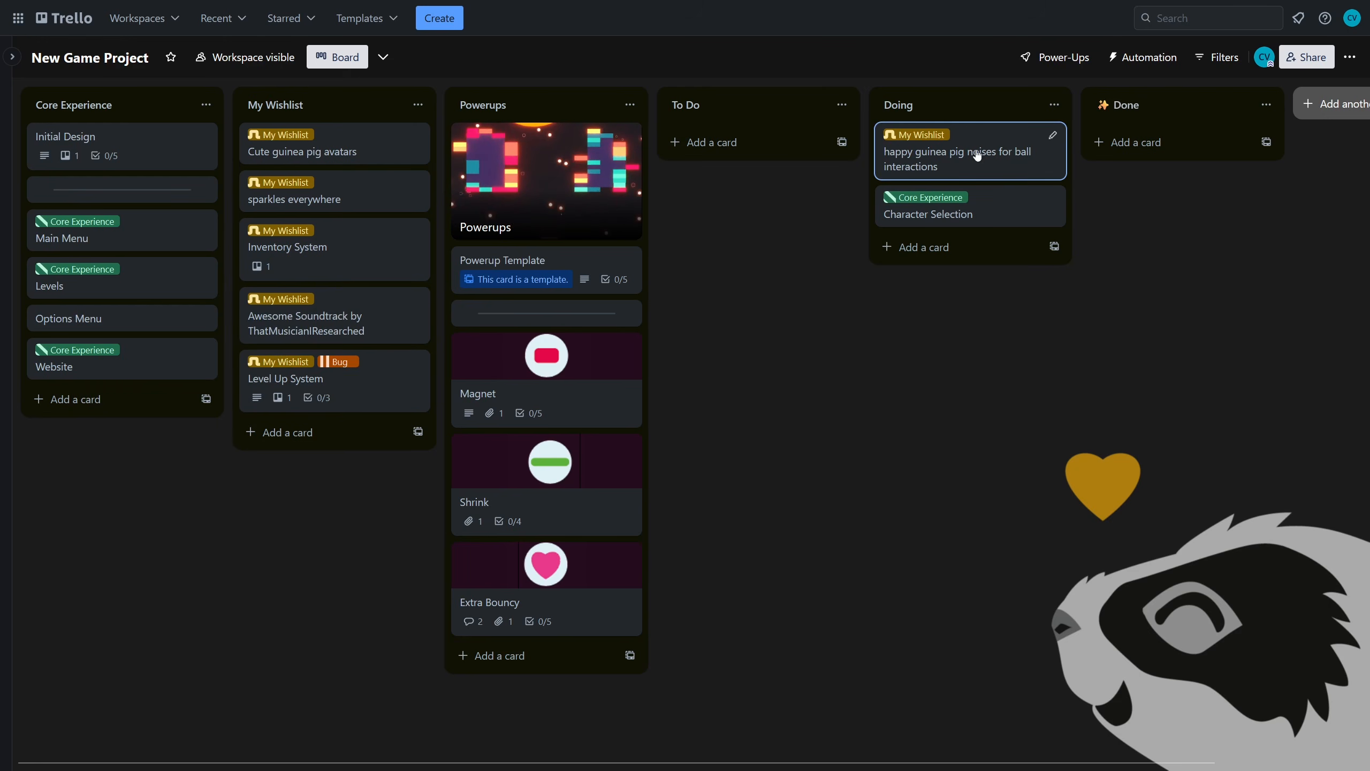
left_click_drag(977, 155, 388, 343)
left_click_drag(998, 146, 178, 405)
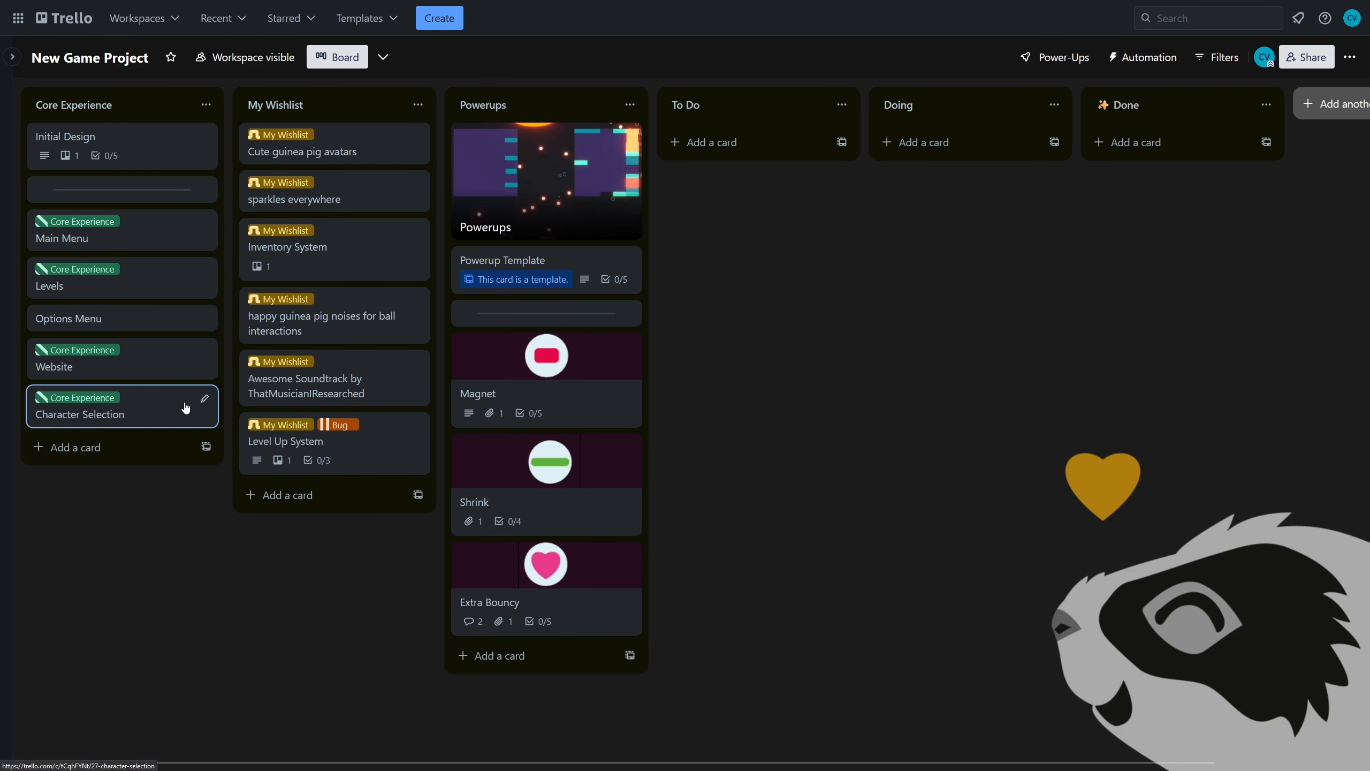
- Add three cards to the empty To Do list, titled "Learn about automation", "Subscribe" and "Like"
left_click(734, 147)
type("Learn abou")
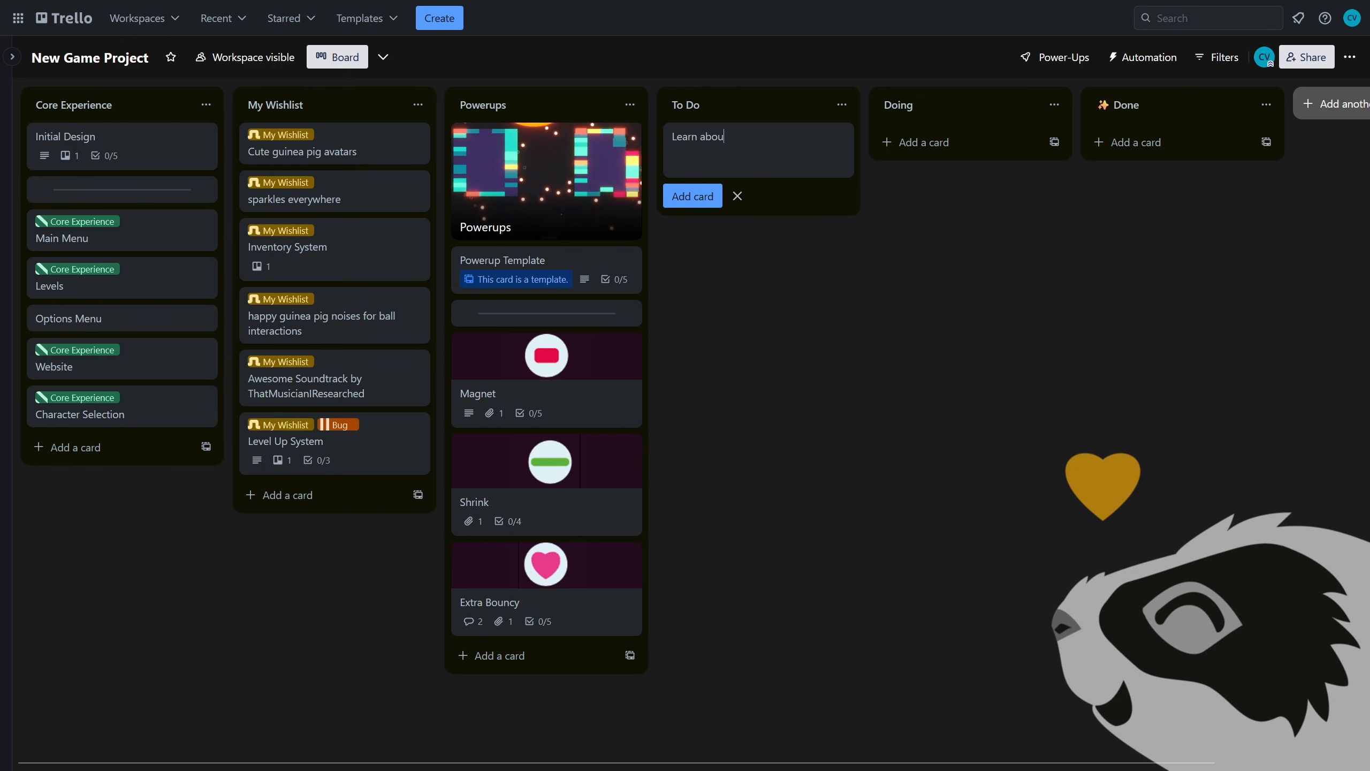
type("t automati")
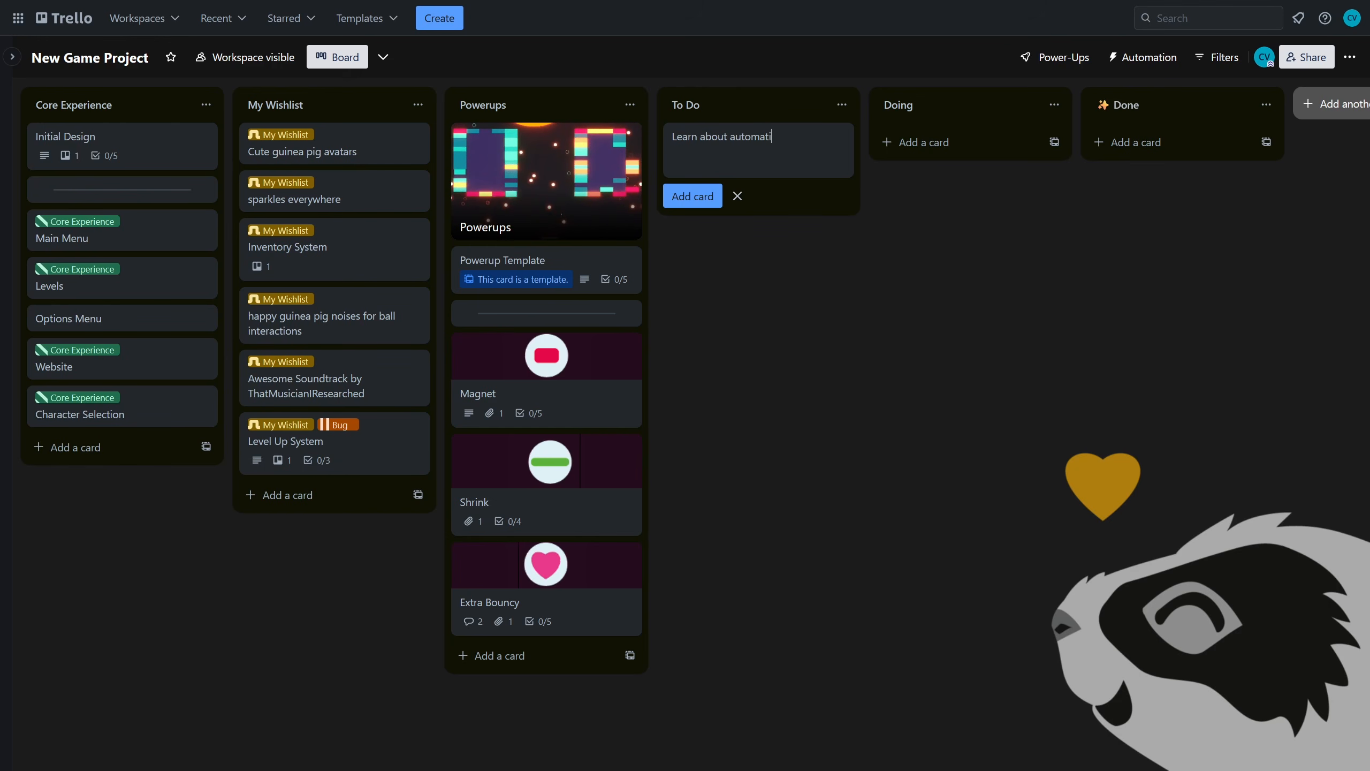
type("on")
key("Return")
type("Subsc")
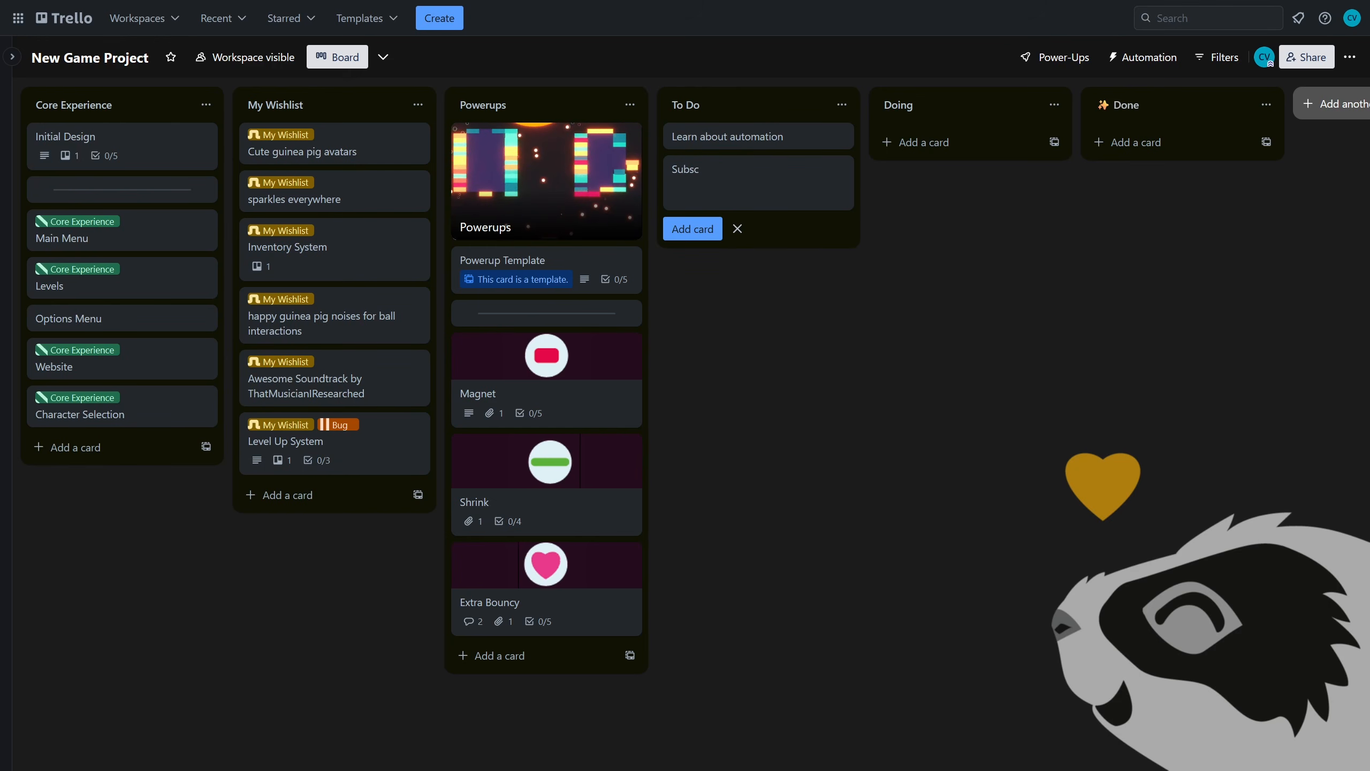
type("ribe")
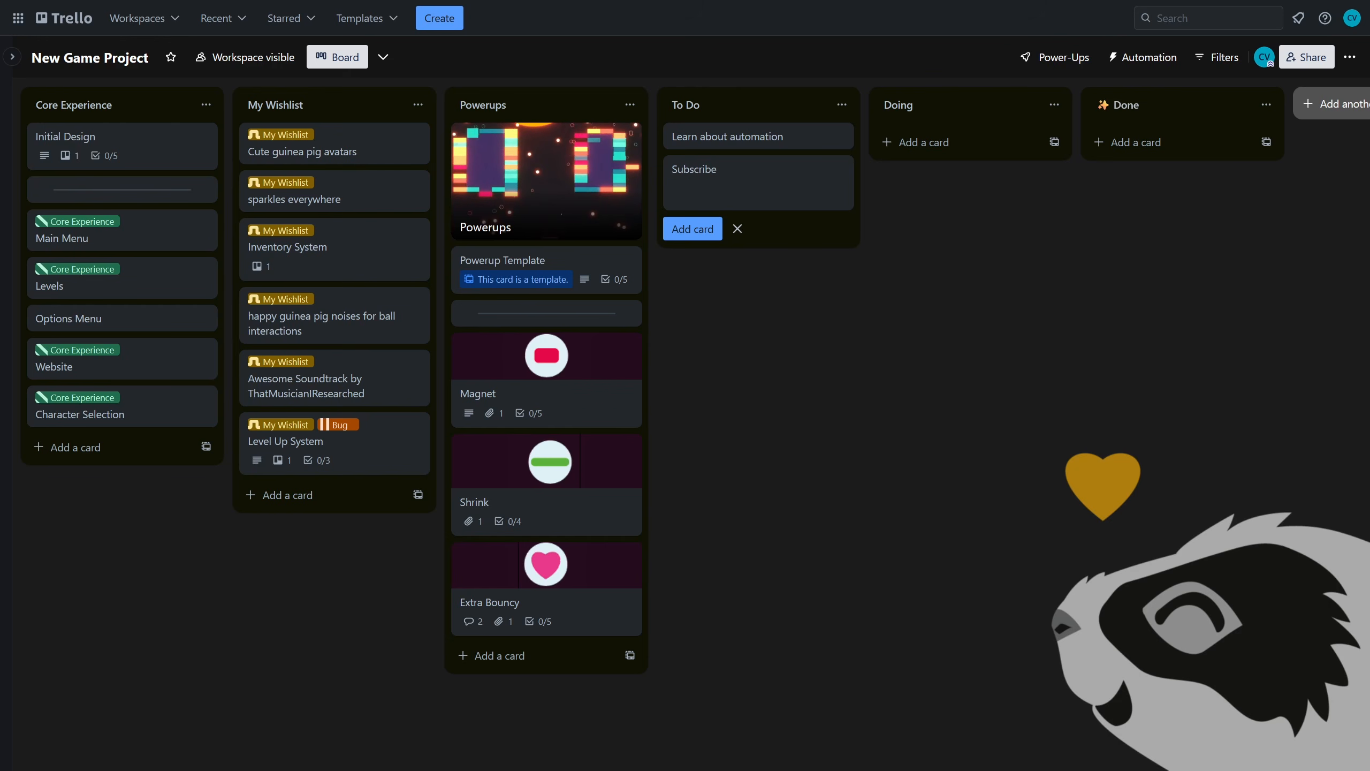
key("Return")
type("Like")
key("Return")
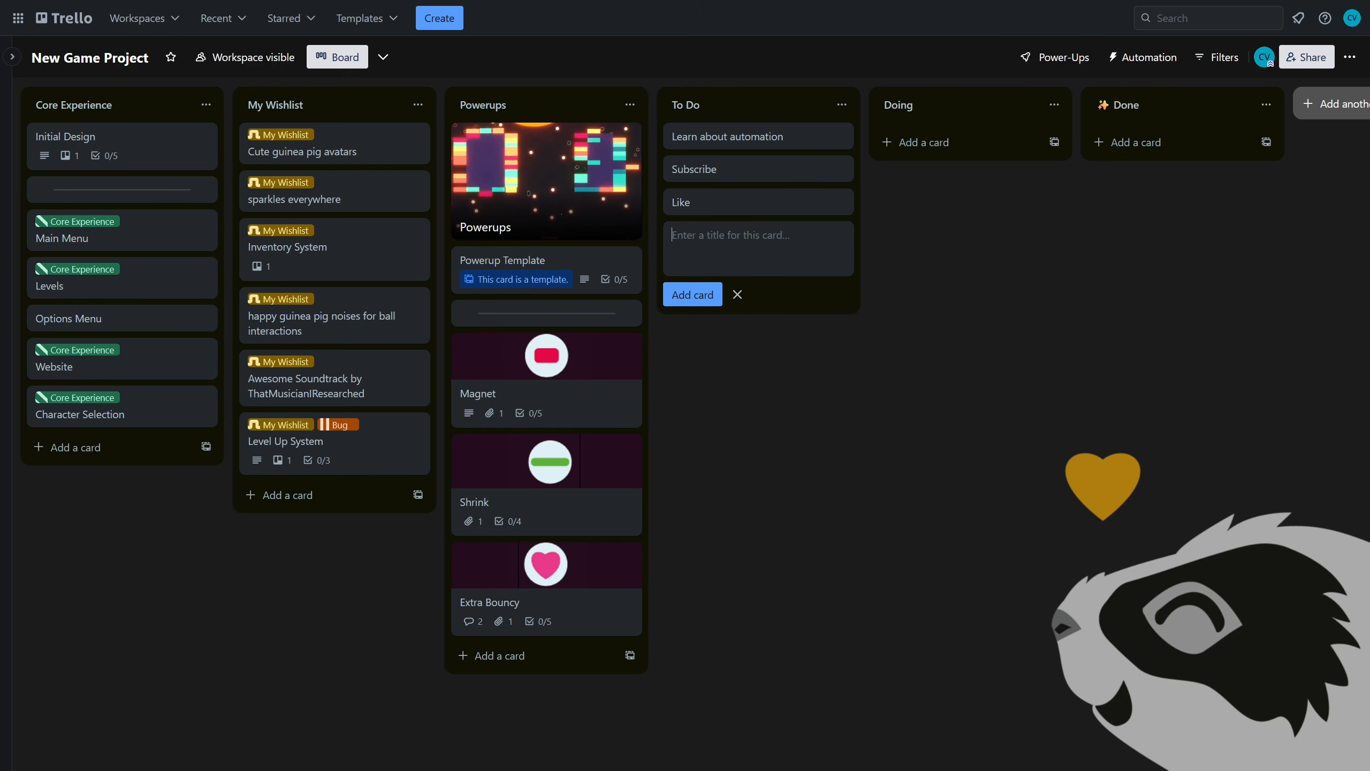
- Add a "Pretty up my own board" card to the To Do list and enter "Join Discord?" as the following card's title
type("Pr")
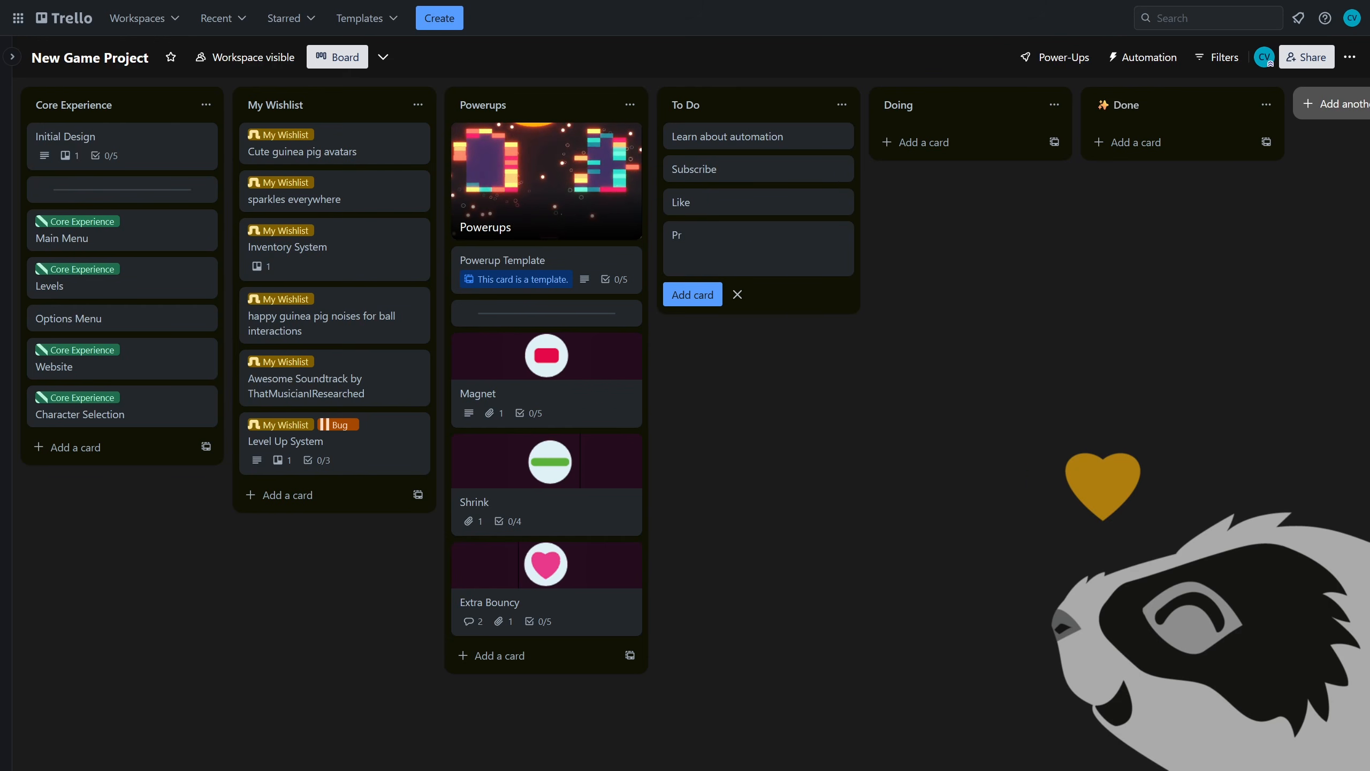
type("etty up my own board")
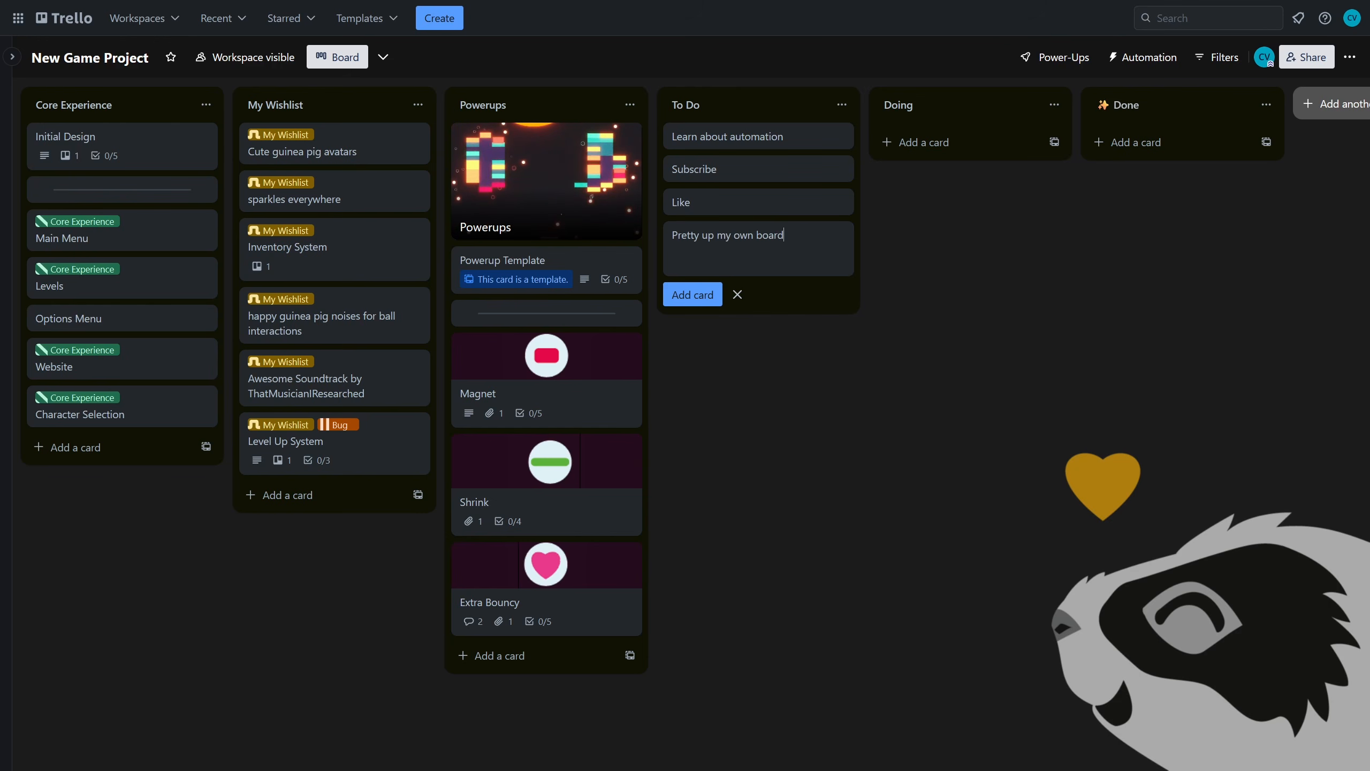
key("Return")
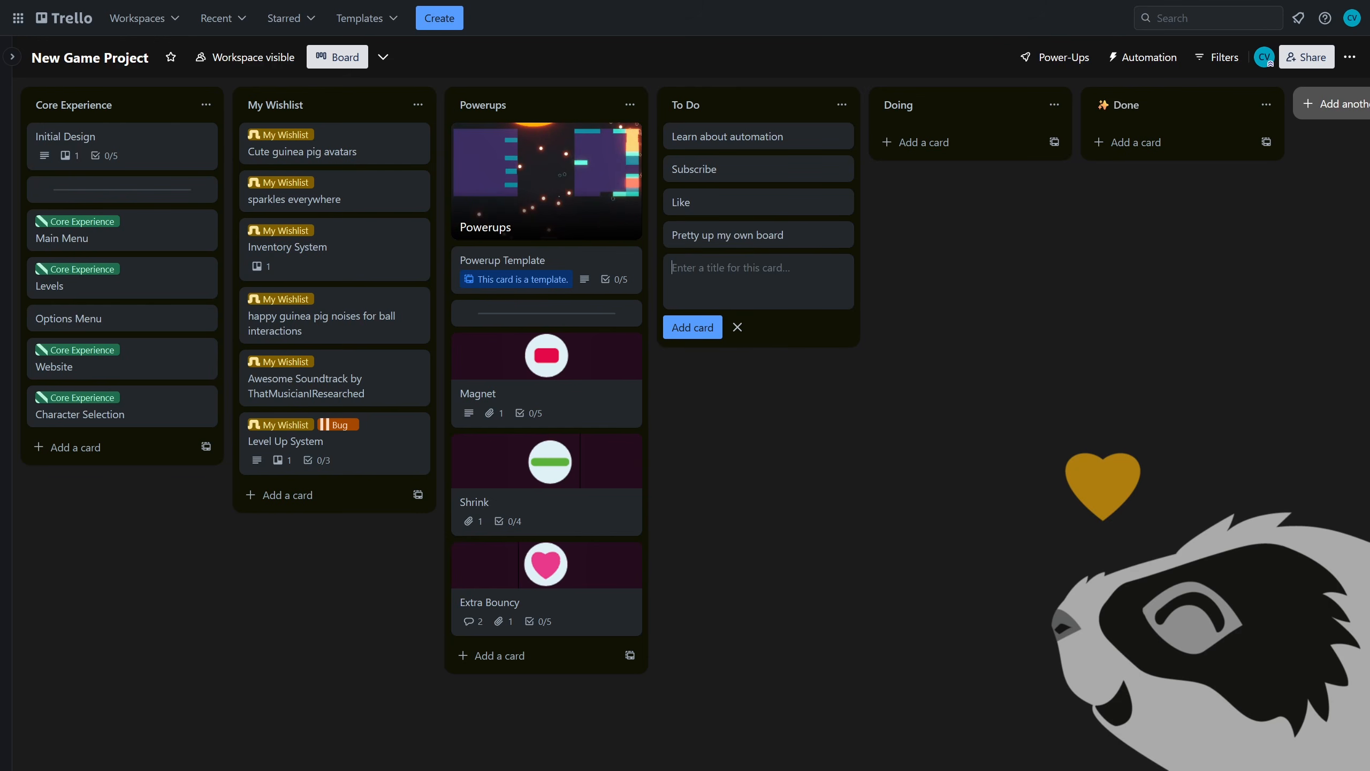
type("Join Discord?")
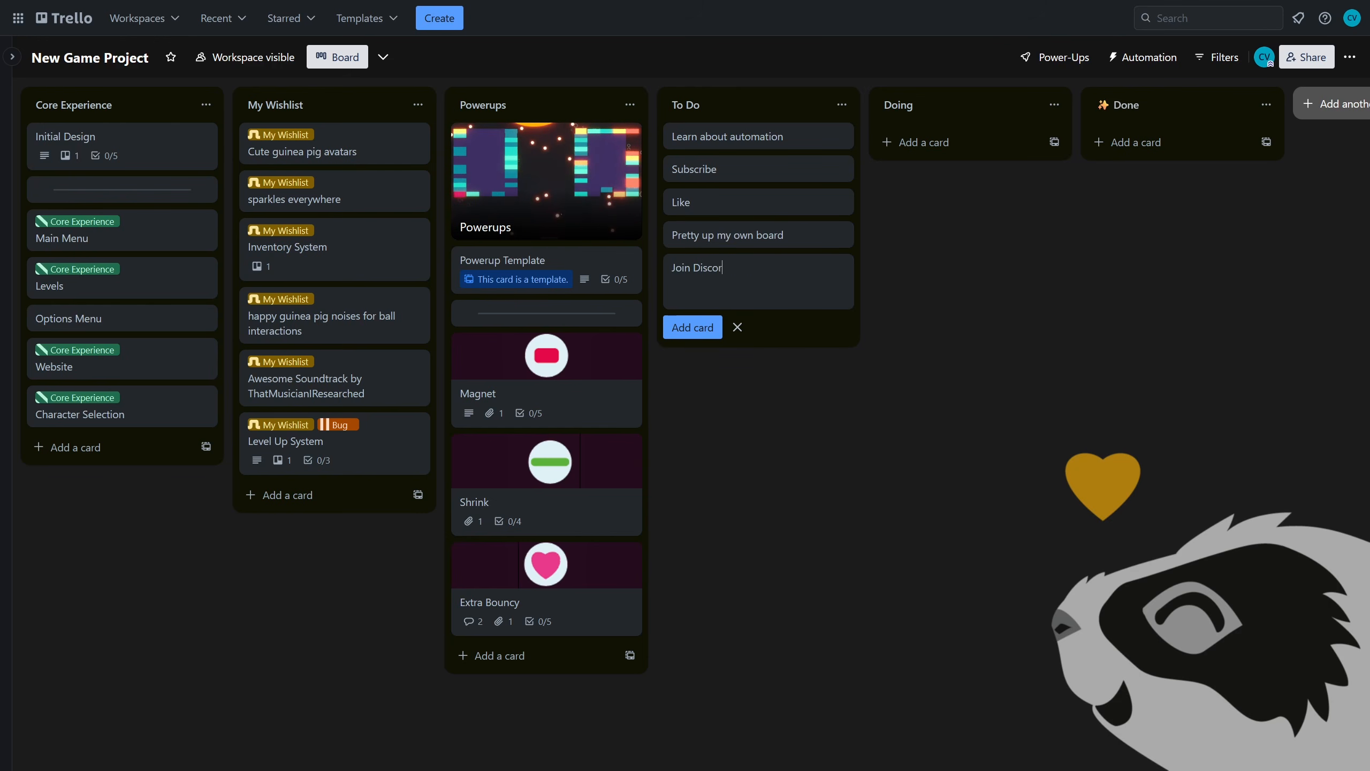